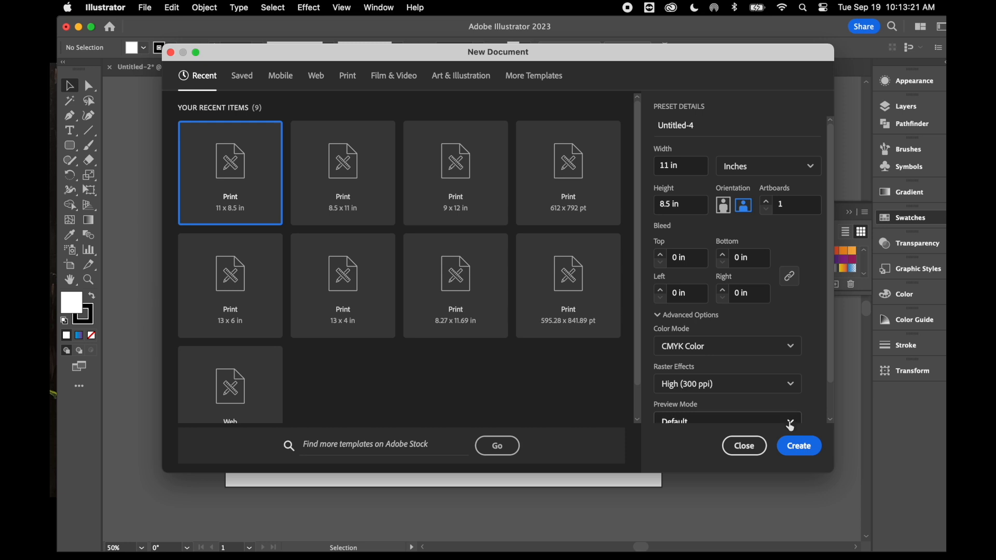
- Create an 11 x 8.5 in landscape CMYK document and draw a rectangle covering the artboard
left_click(799, 447)
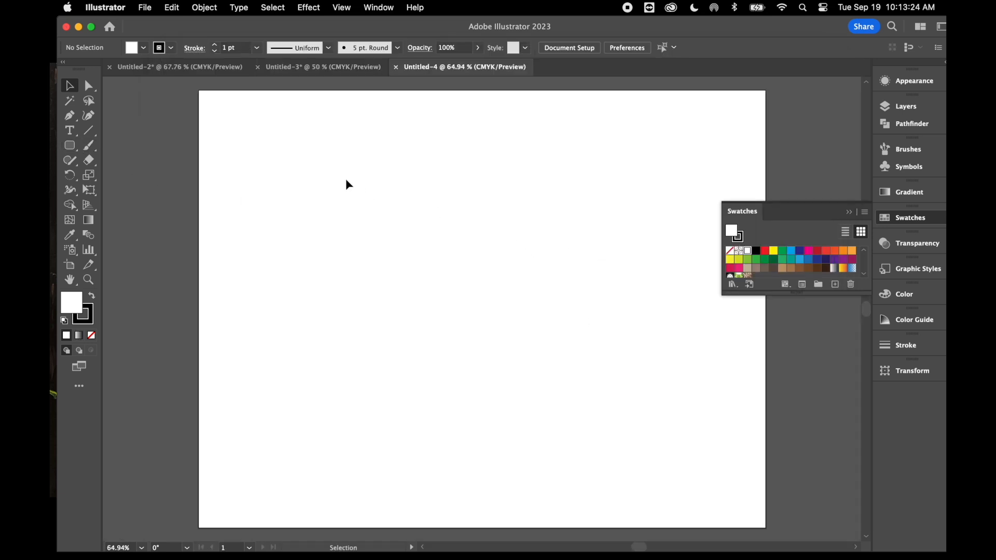
left_click_drag(76, 144, 119, 144)
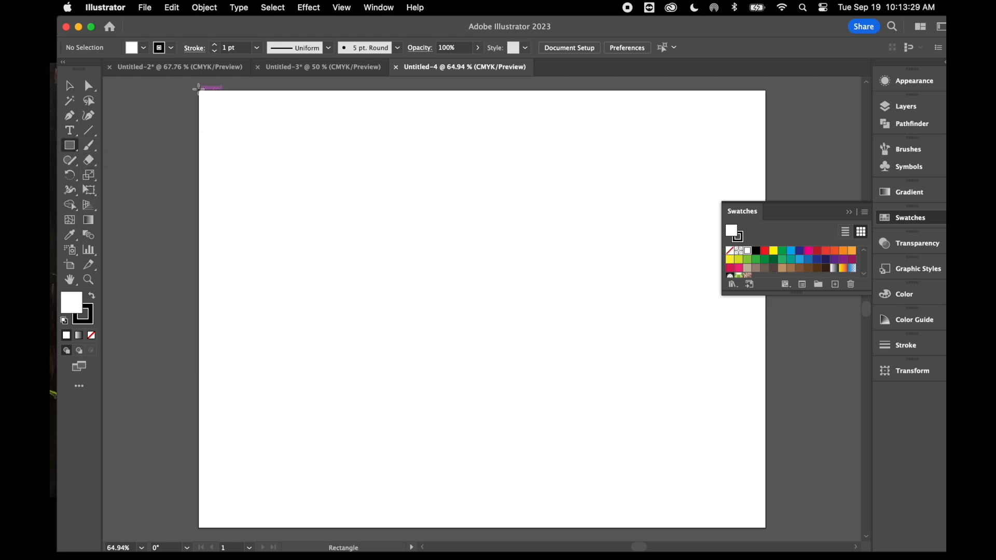
left_click_drag(199, 89, 764, 528)
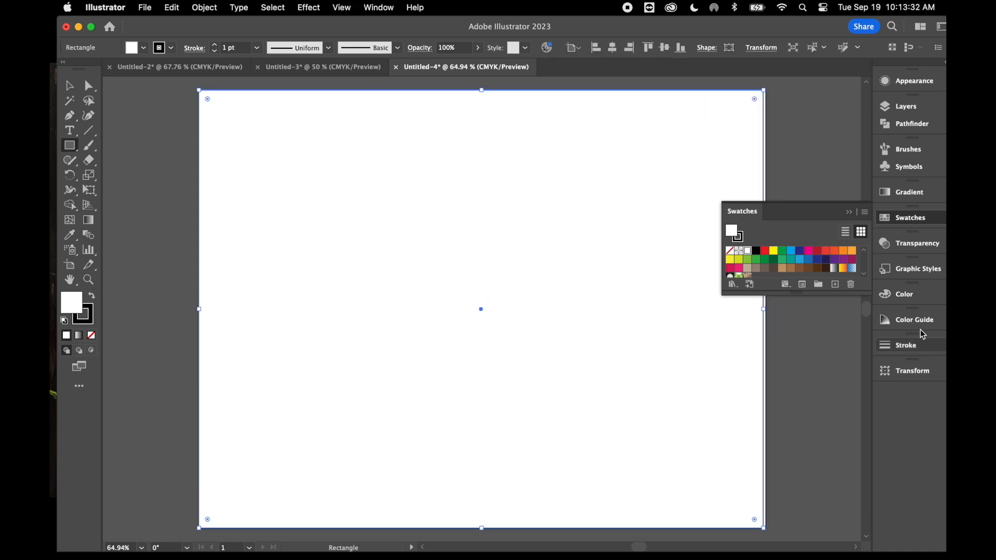
- Fill the rectangle with a linear gradient and set the gradient angle to 90°
left_click(854, 214)
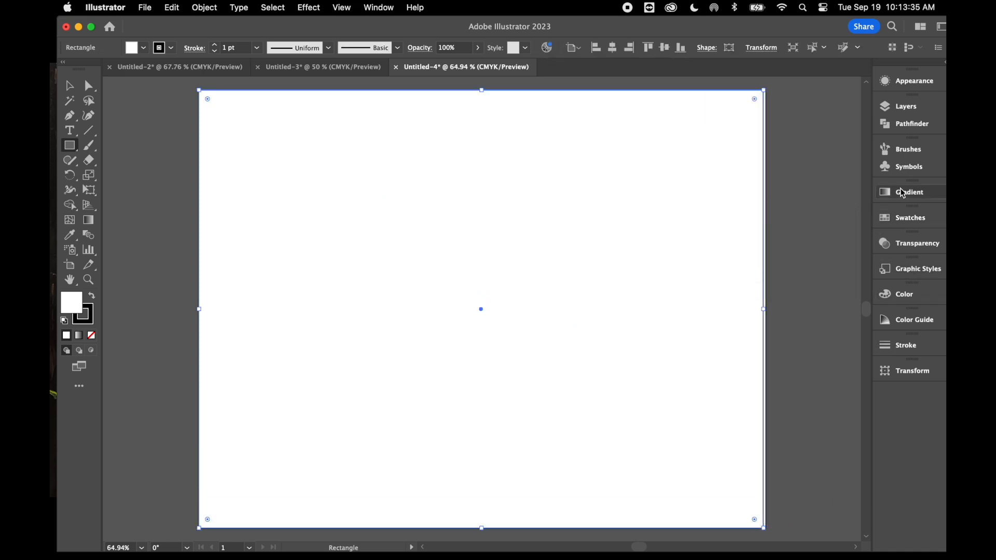
left_click(901, 191)
left_click(369, 10)
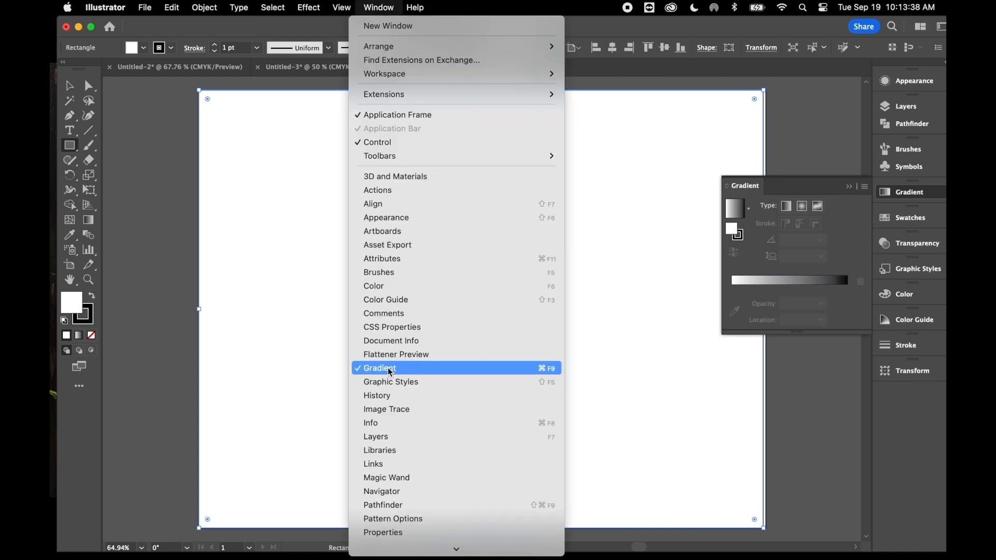
left_click(796, 281)
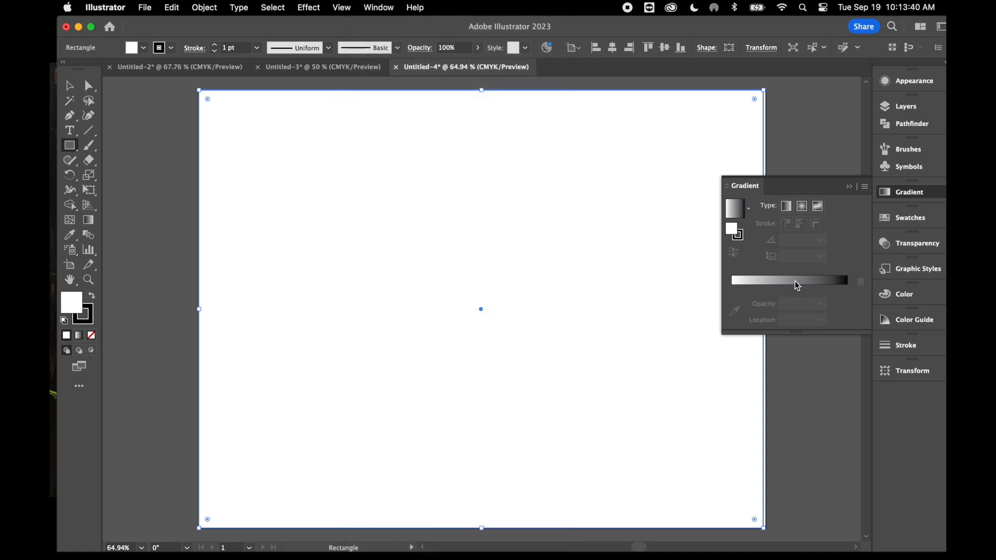
left_click(796, 281)
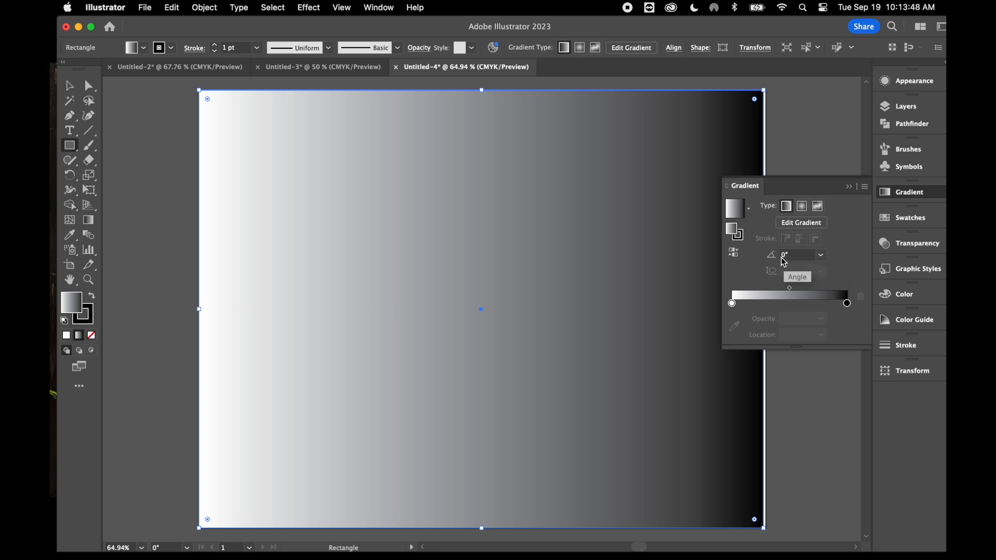
left_click(821, 255)
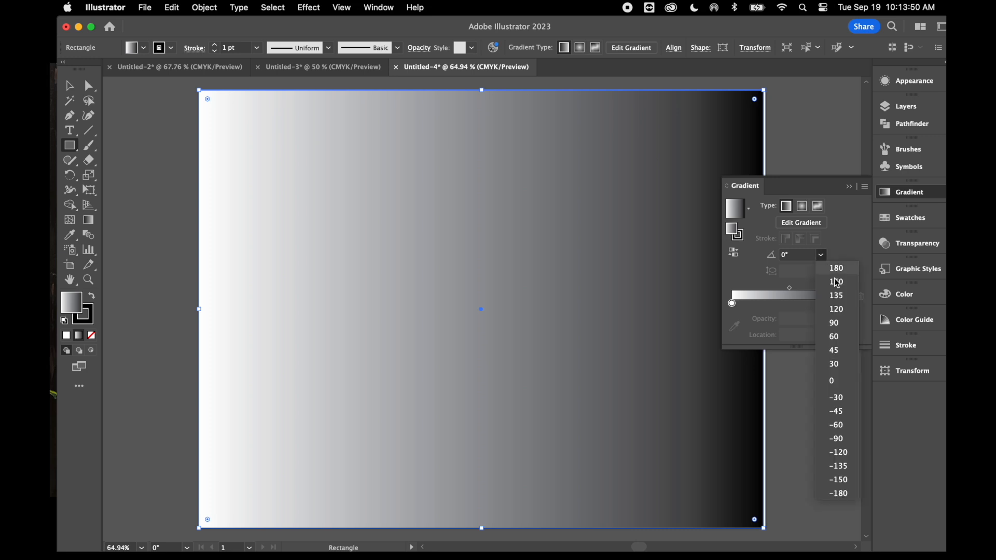
left_click(836, 323)
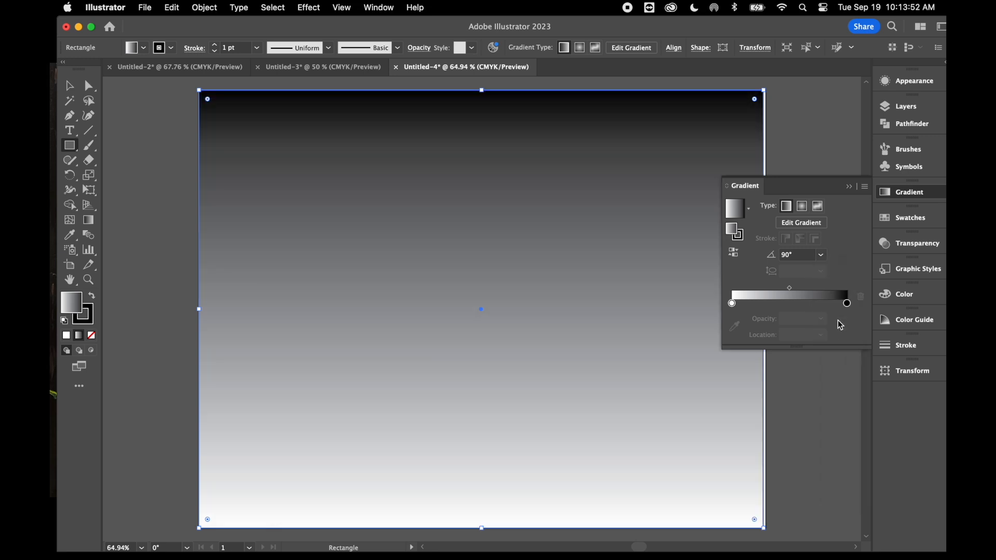
- Recolor the gradient's white stop light blue and its black stop dark red, and widen the rectangle slightly past the artboard's right edge
double_click(732, 303)
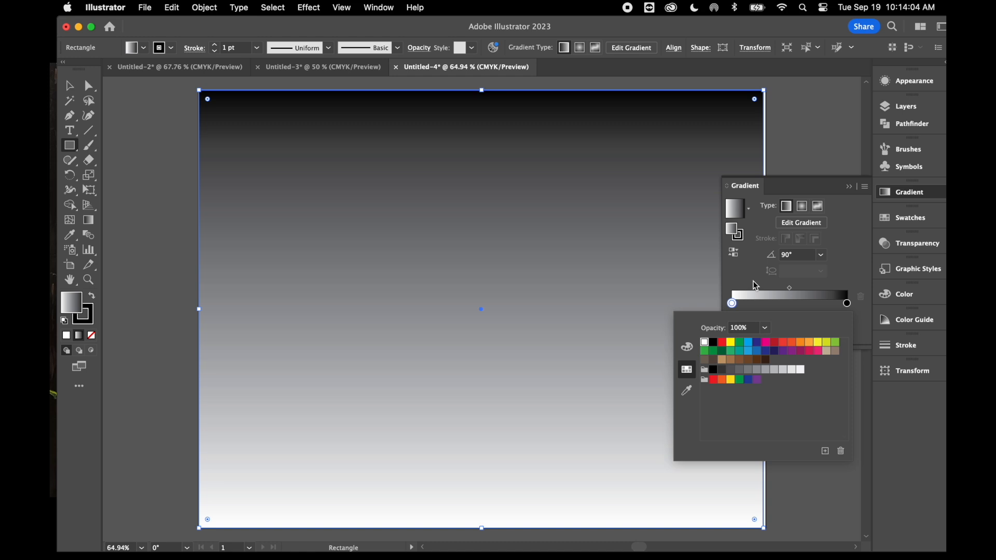
left_click(749, 343)
double_click(847, 303)
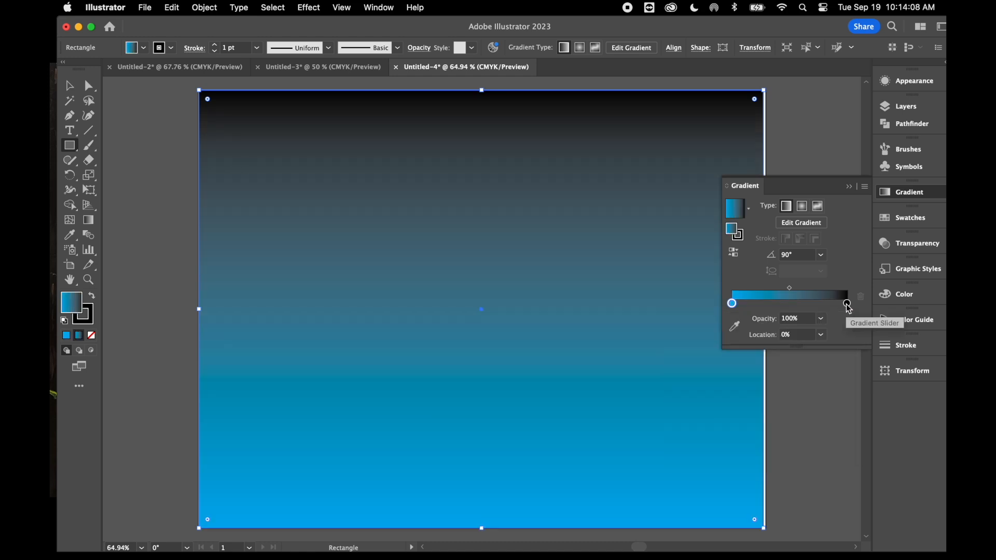
left_click(775, 343)
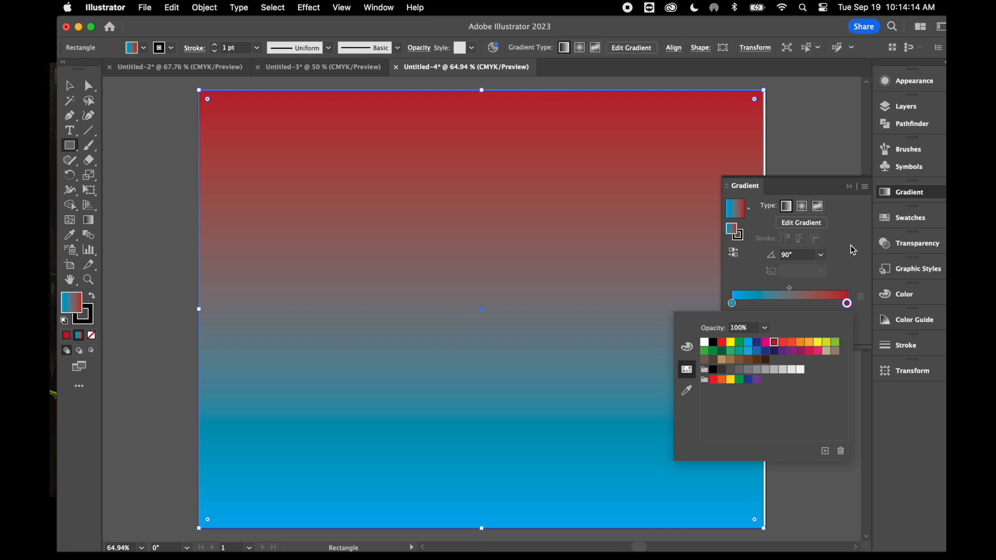
left_click(849, 189)
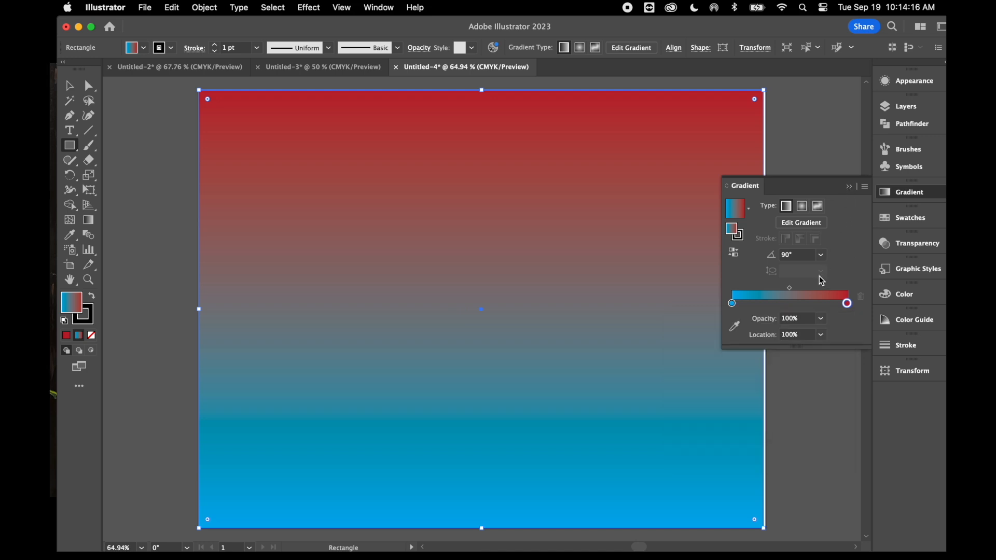
left_click(849, 188)
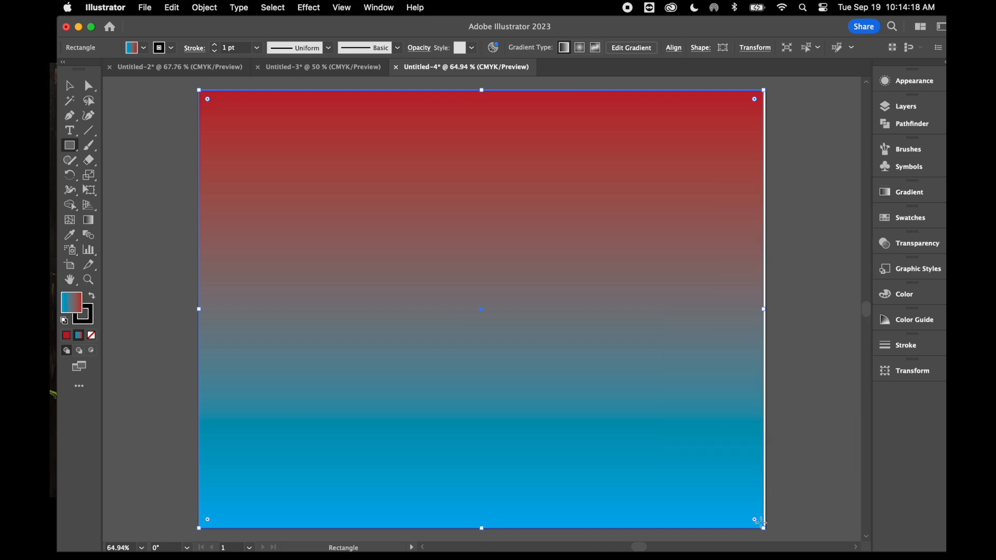
left_click_drag(765, 530, 772, 529)
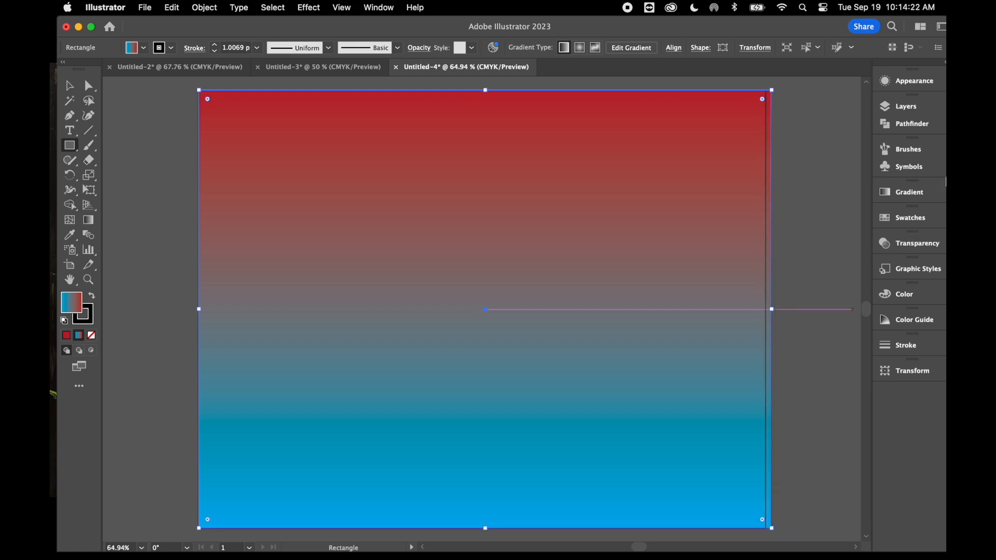
- Lock Layer 1 containing the gradient background and add a new layer above it
left_click(911, 106)
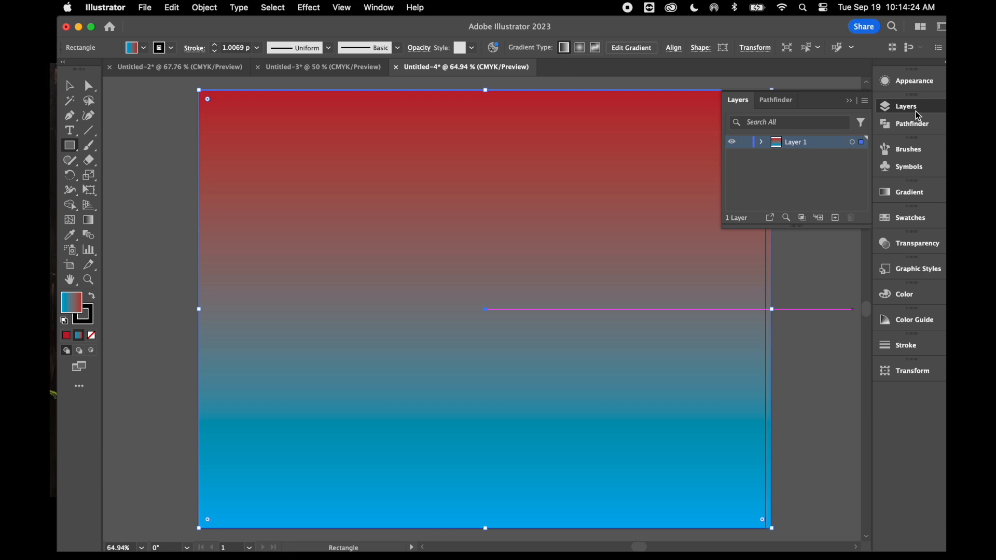
left_click(381, 8)
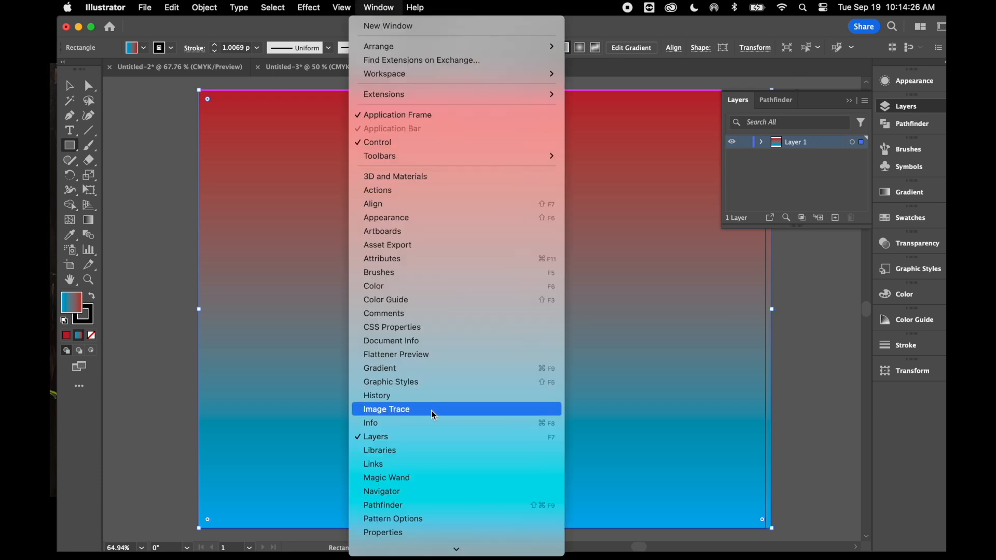
left_click(783, 180)
left_click(745, 142)
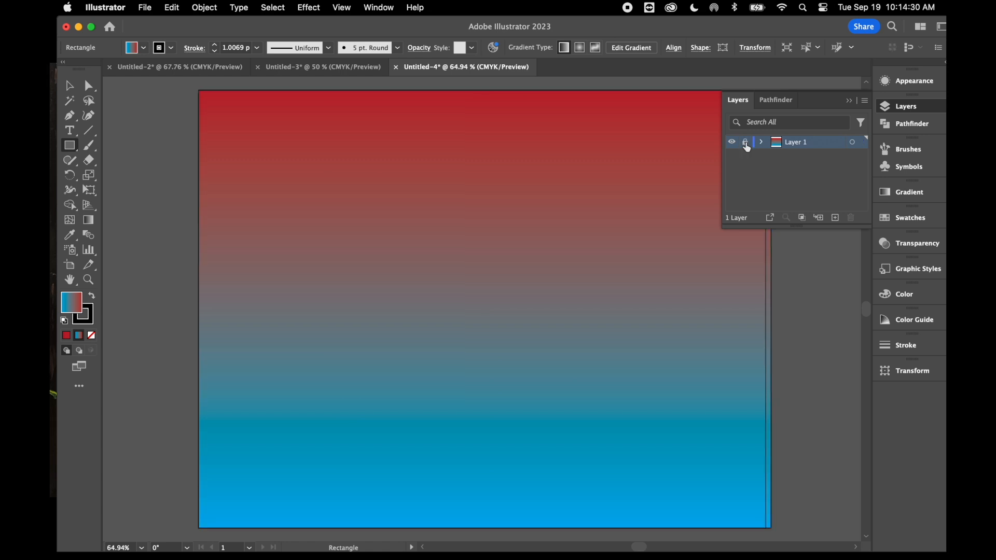
left_click(835, 217)
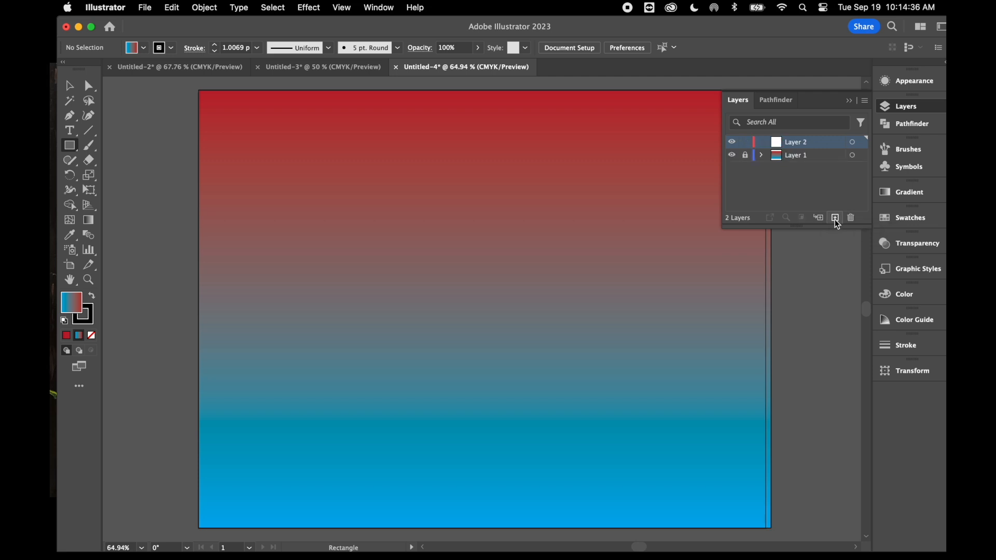
- Draw a circle with the Ellipse tool near the middle of the artboard on the new layer
left_click_drag(74, 151, 113, 169)
left_click_drag(72, 152, 107, 172)
left_click_drag(430, 215, 541, 365)
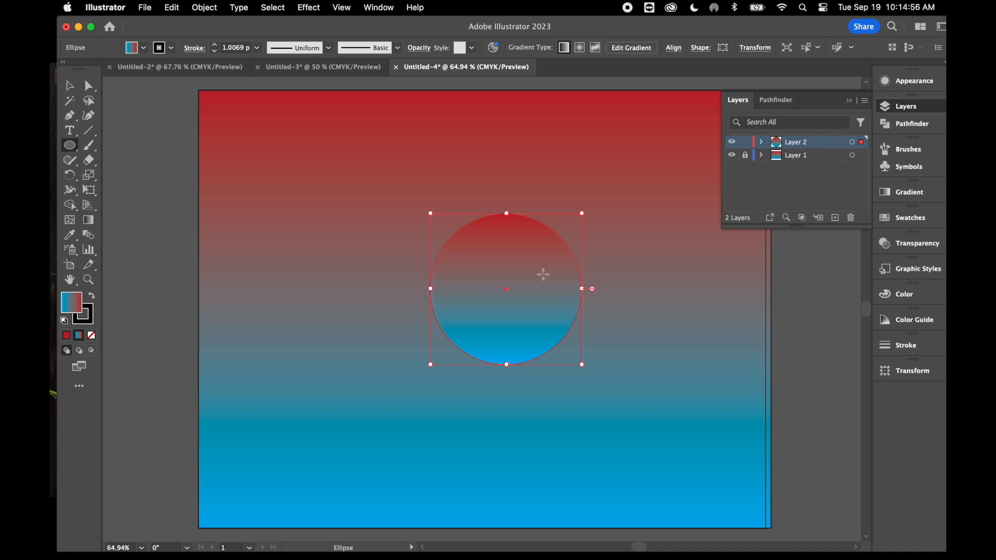
- Start a Transform effect on the circle and set its horizontal and vertical scale to 110%
left_click(70, 88)
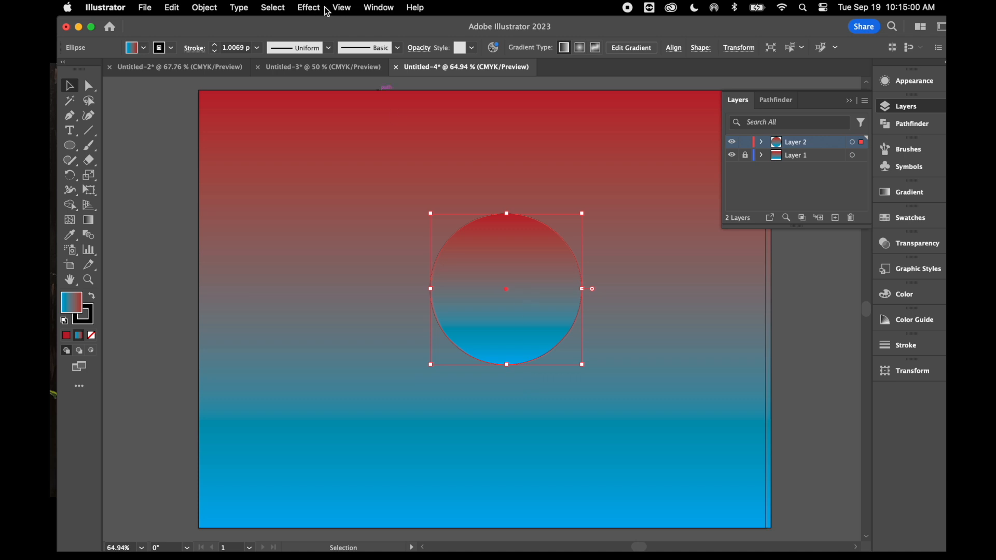
left_click(309, 7)
mouse_move(363, 138)
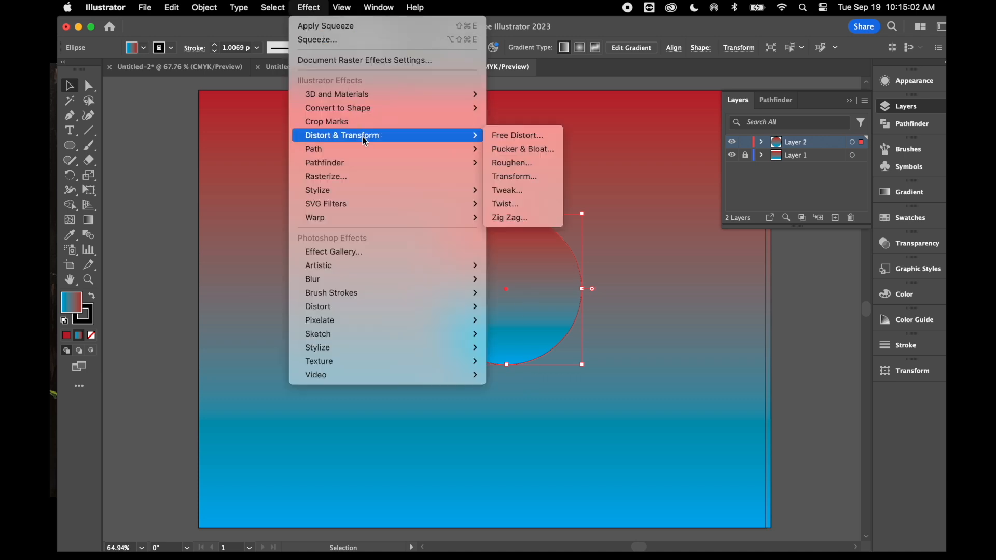
left_click(527, 178)
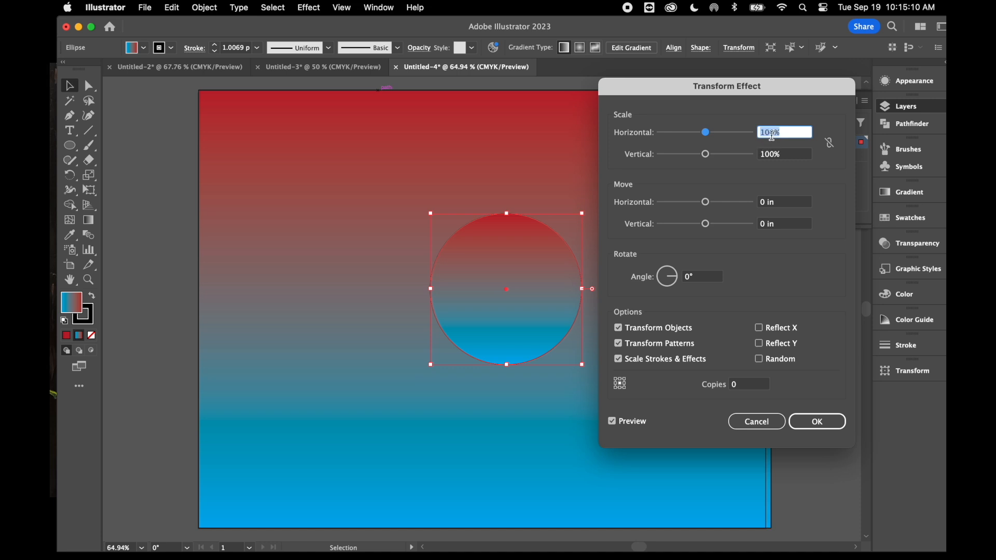
type("110")
double_click(771, 156)
type("110")
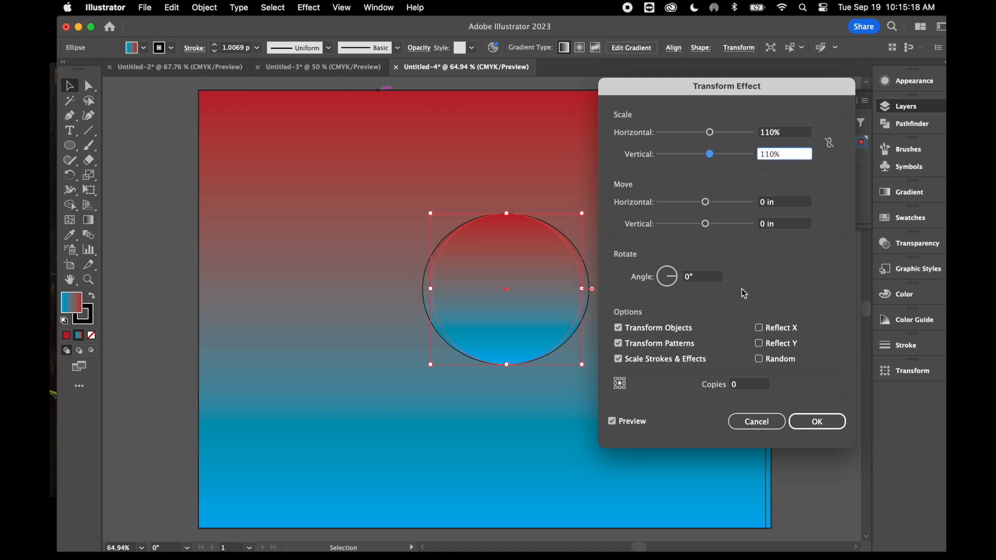
- Set the Transform effect to 6 copies, apply it, and expand the appearance of the resulting concentric circles
left_click(743, 387)
double_click(743, 387)
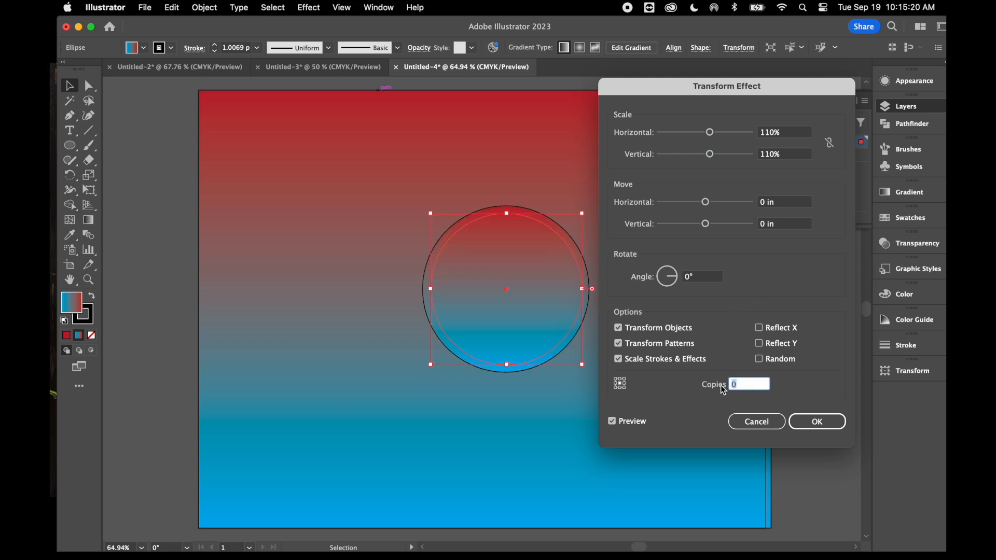
type("6")
left_click(613, 422)
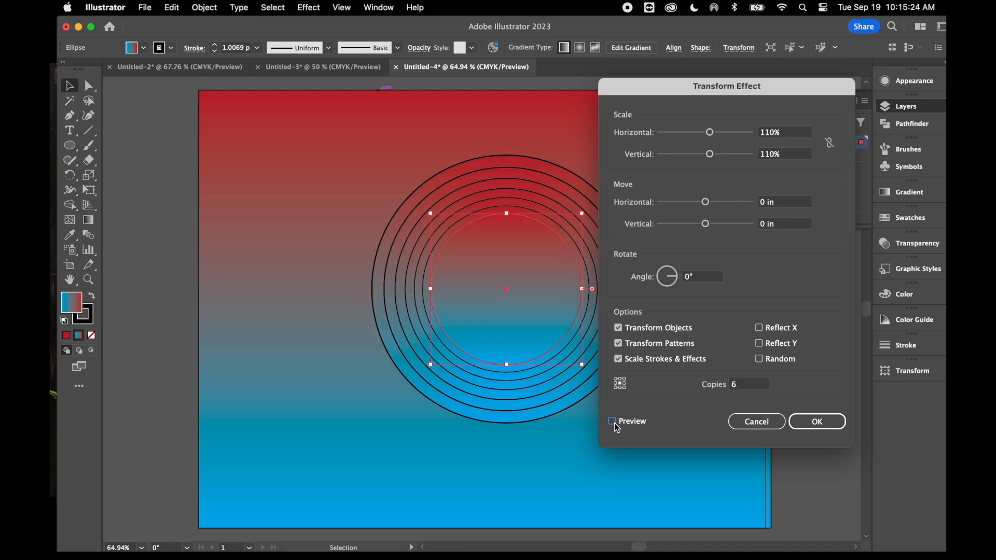
left_click(815, 420)
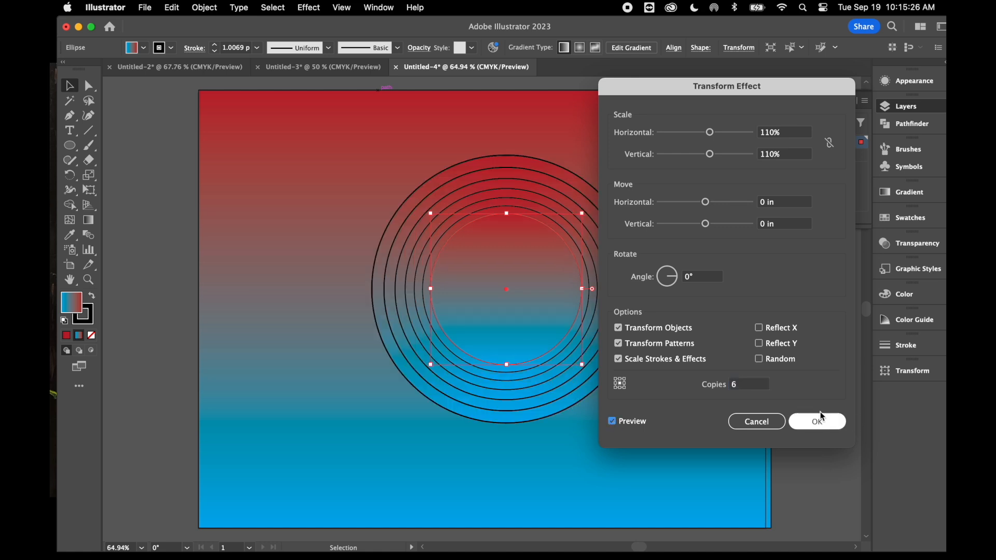
left_click(822, 428)
left_click(820, 421)
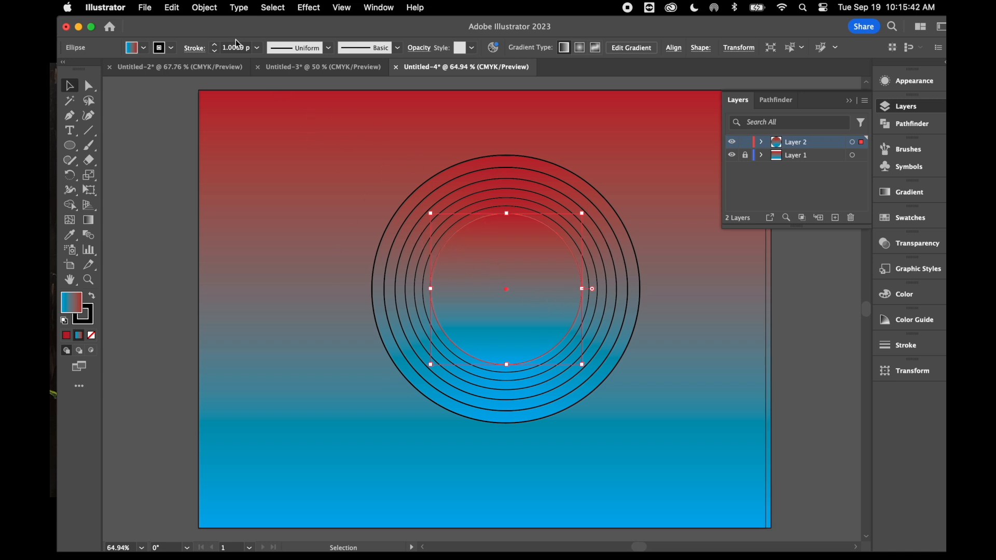
left_click(203, 8)
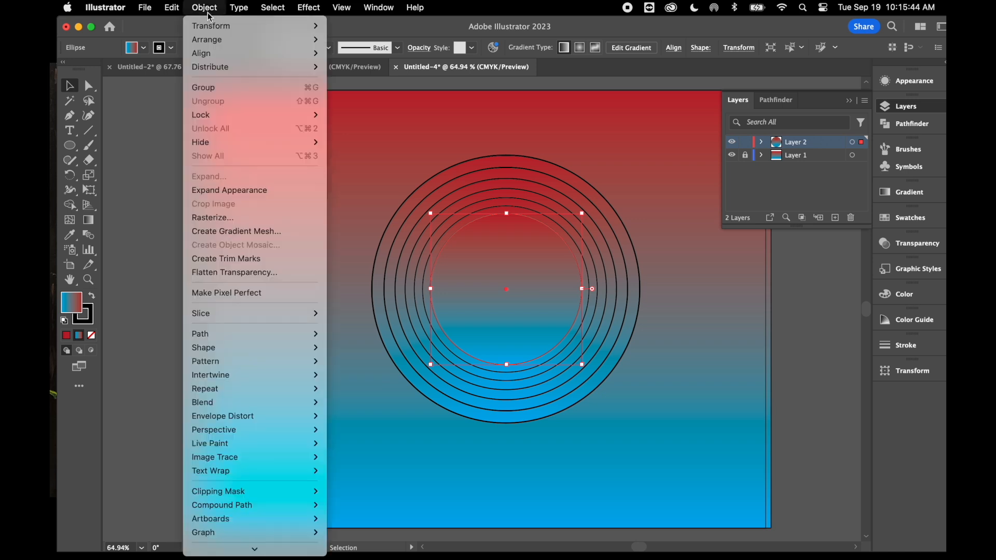
left_click(242, 191)
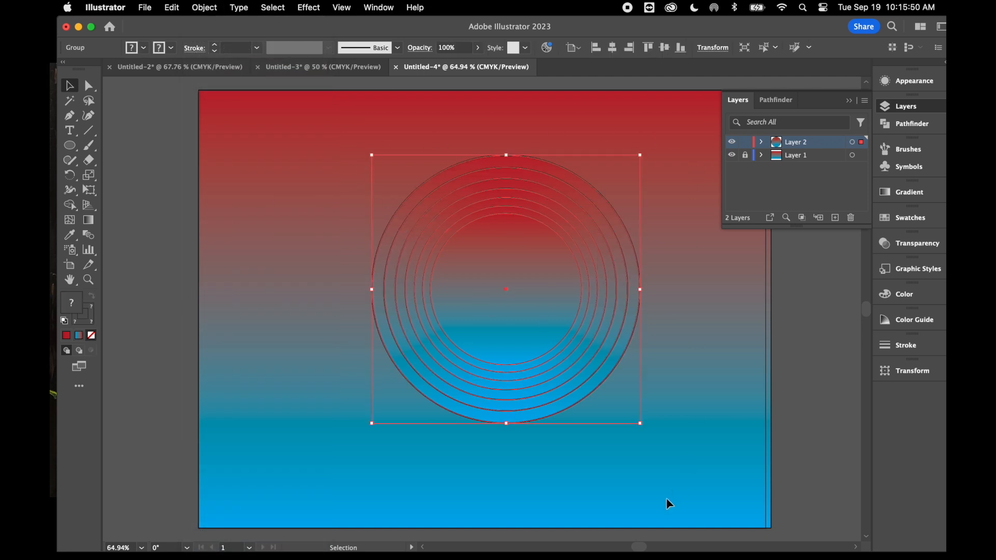
- Draw a rectangle covering the lower half of the concentric circles, with its top edge through their center
left_click(73, 149)
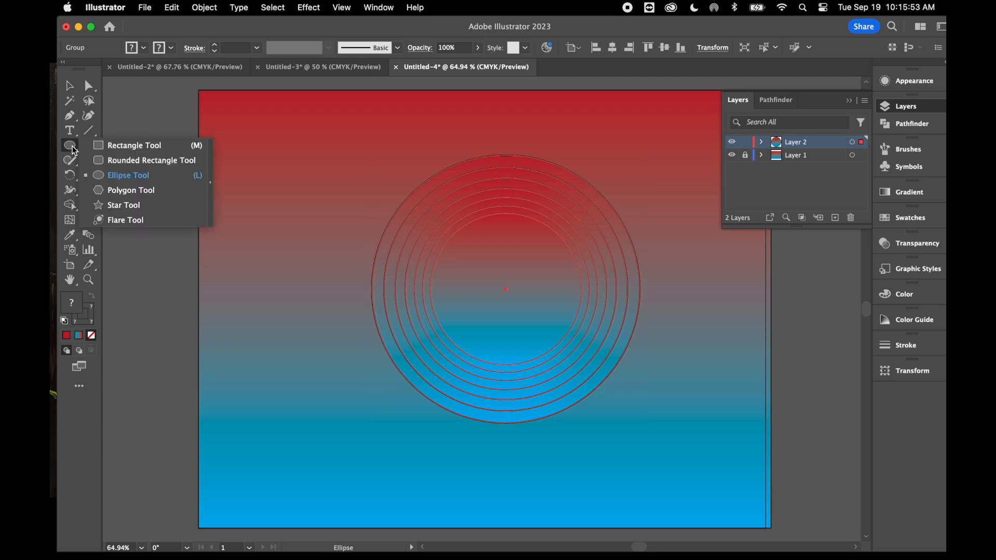
left_click(111, 150)
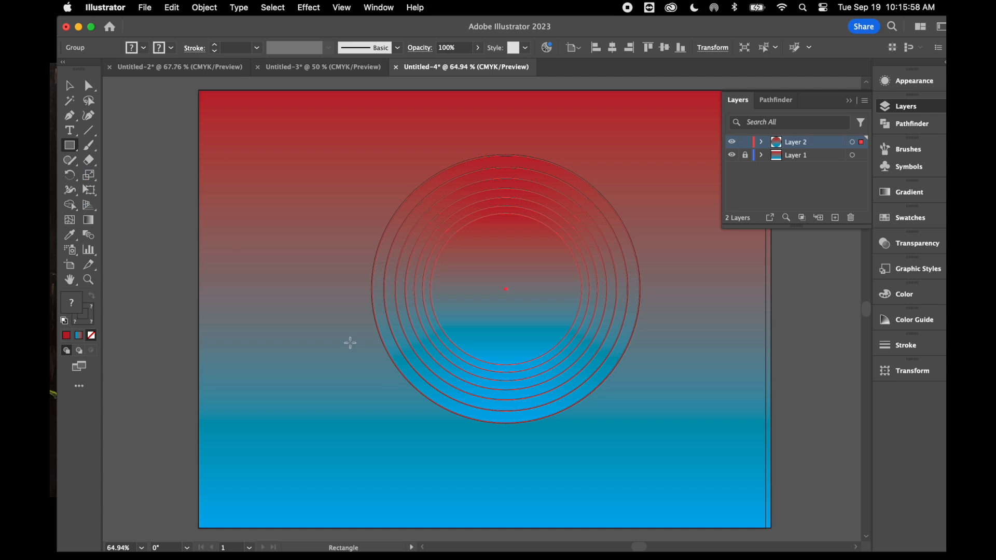
left_click_drag(325, 290, 689, 453)
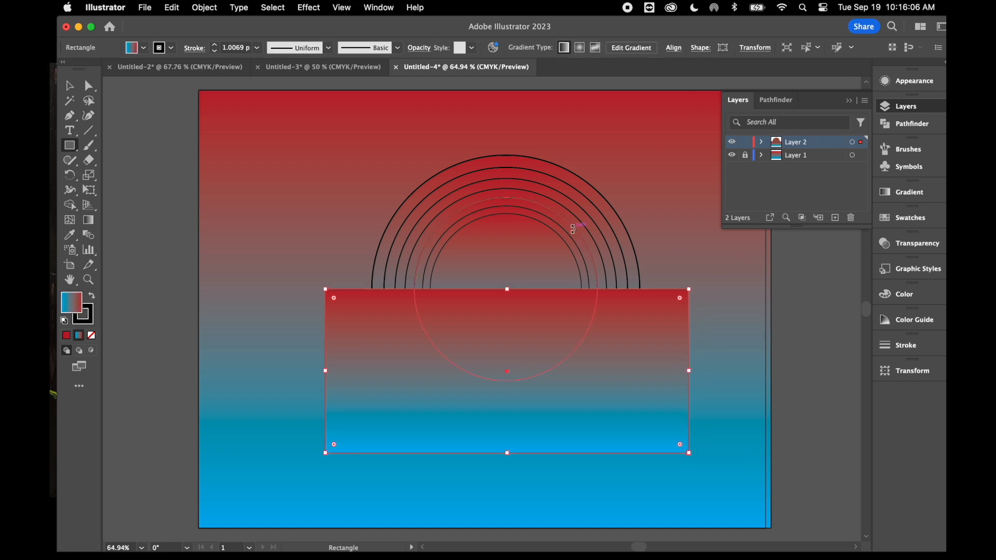
- Select the concentric circles together with the covering rectangle and split them with the Pathfinder Divide operation
left_click(70, 86)
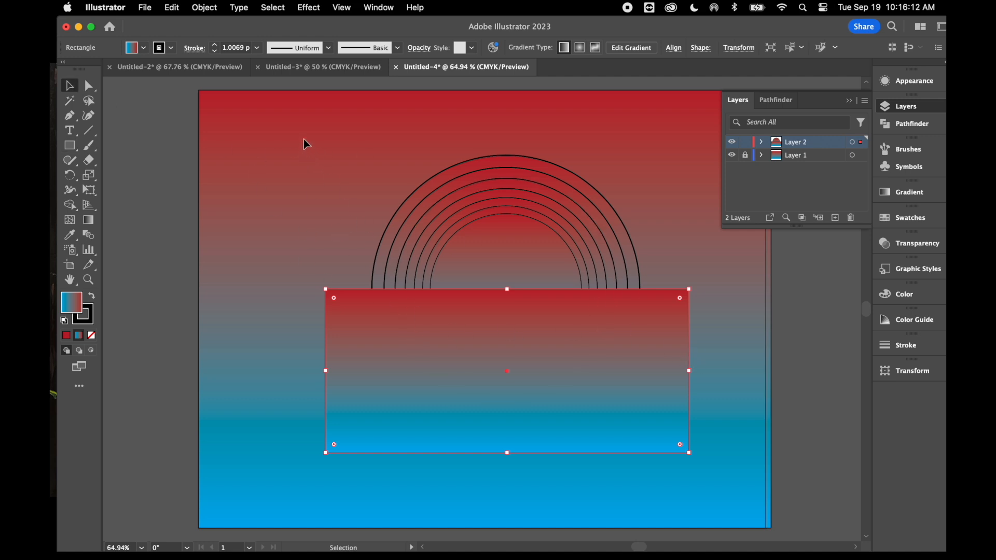
left_click_drag(296, 136, 695, 465)
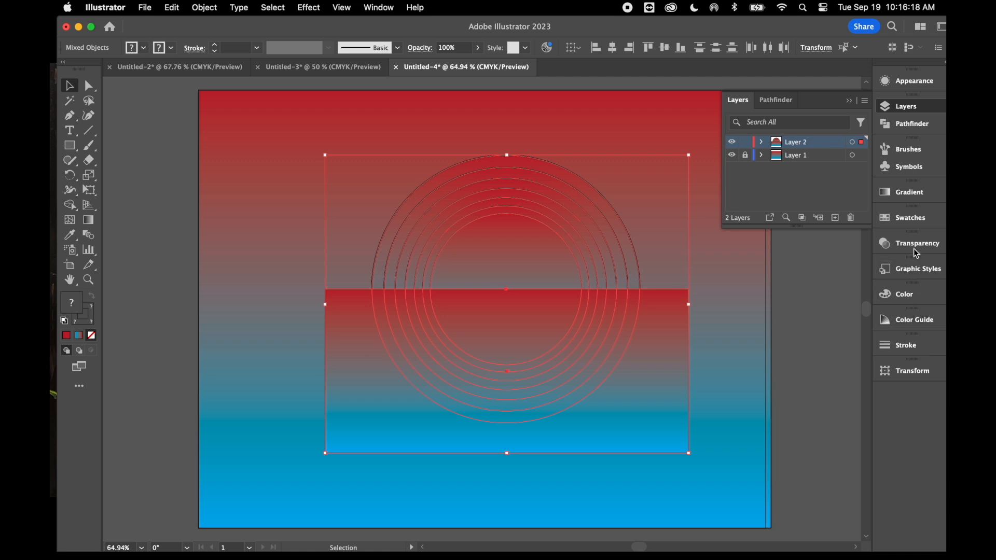
left_click(848, 101)
left_click(906, 130)
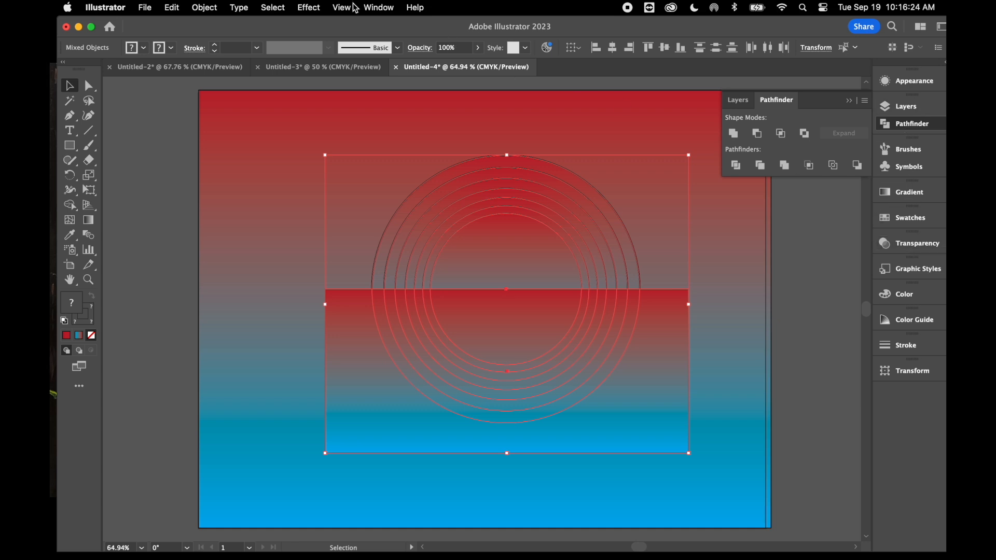
left_click(378, 8)
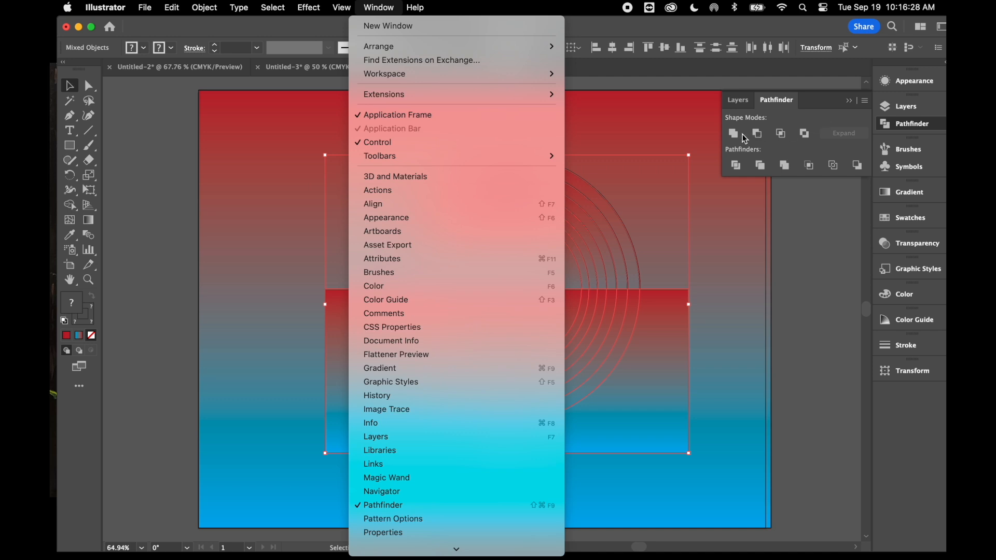
left_click(738, 165)
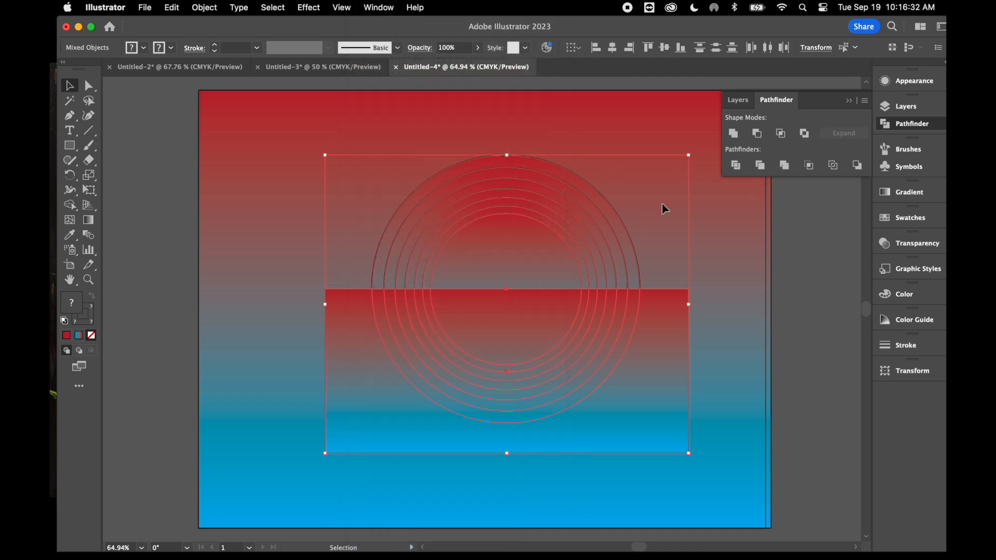
left_click(739, 166)
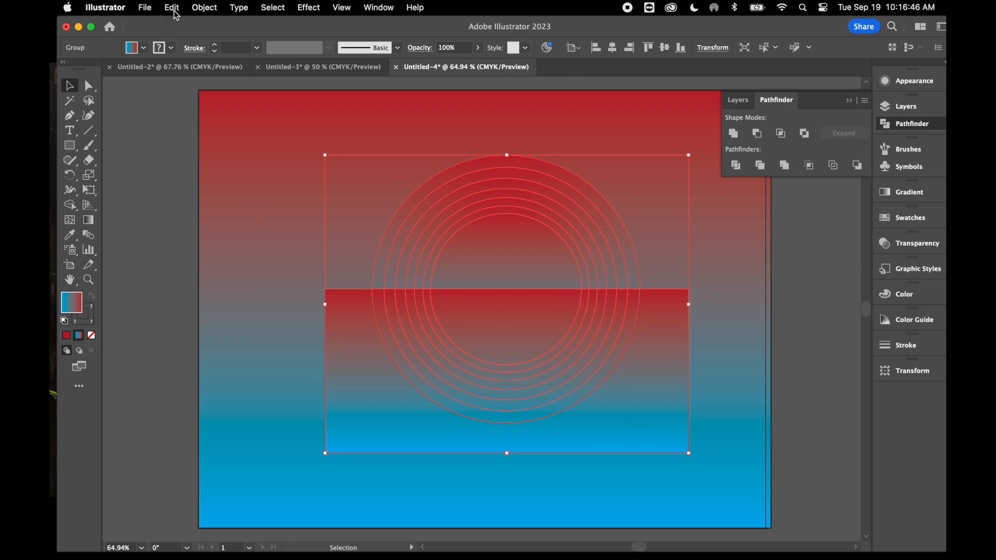
- Ungroup the divided artwork and delete the rectangle with all pieces below the circles' center line
left_click(205, 8)
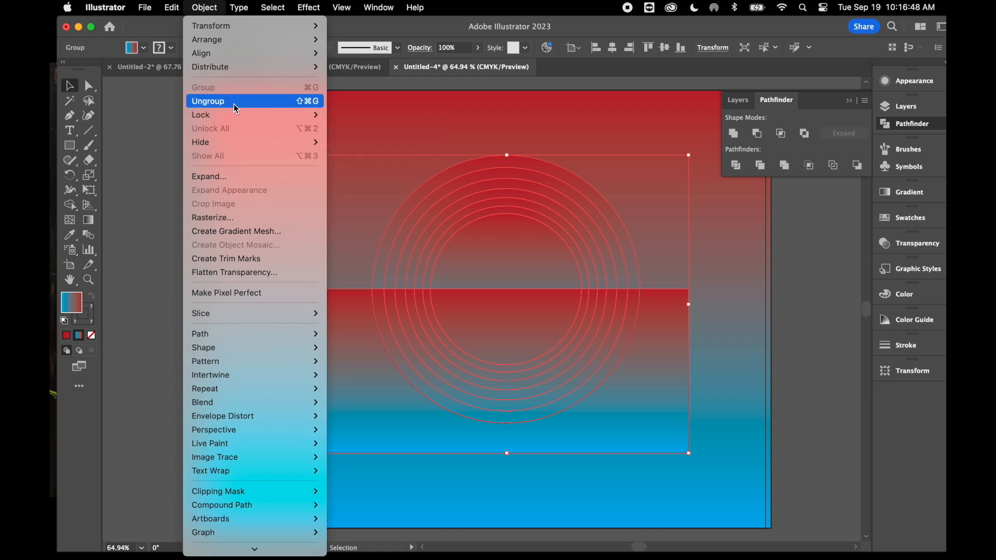
left_click(233, 101)
right_click(272, 214)
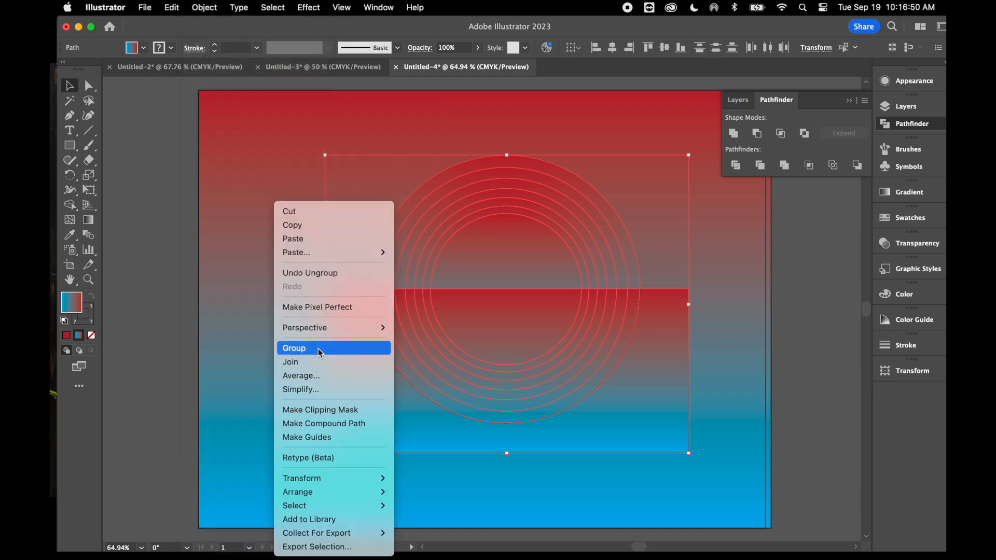
left_click(250, 269)
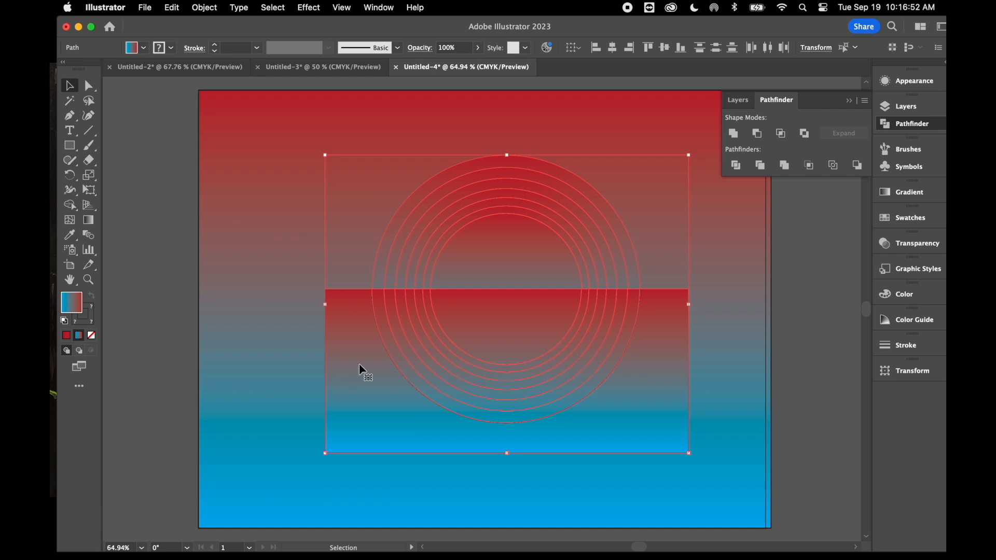
left_click(260, 296)
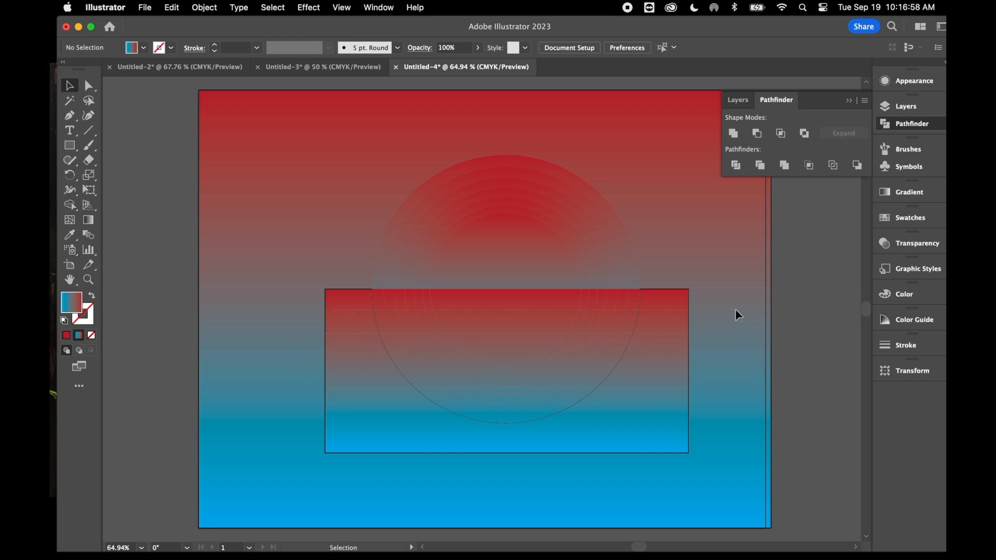
key("super+a")
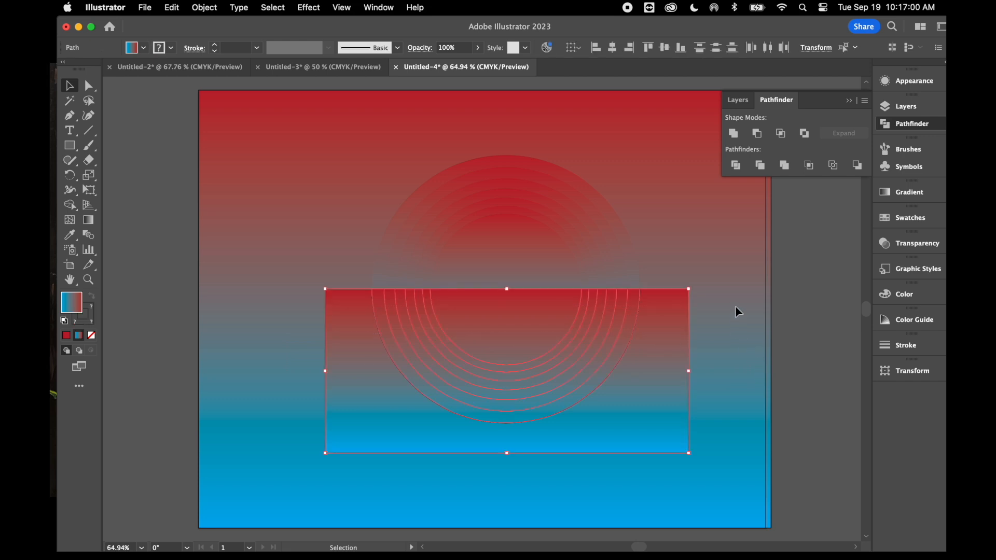
key("Delete")
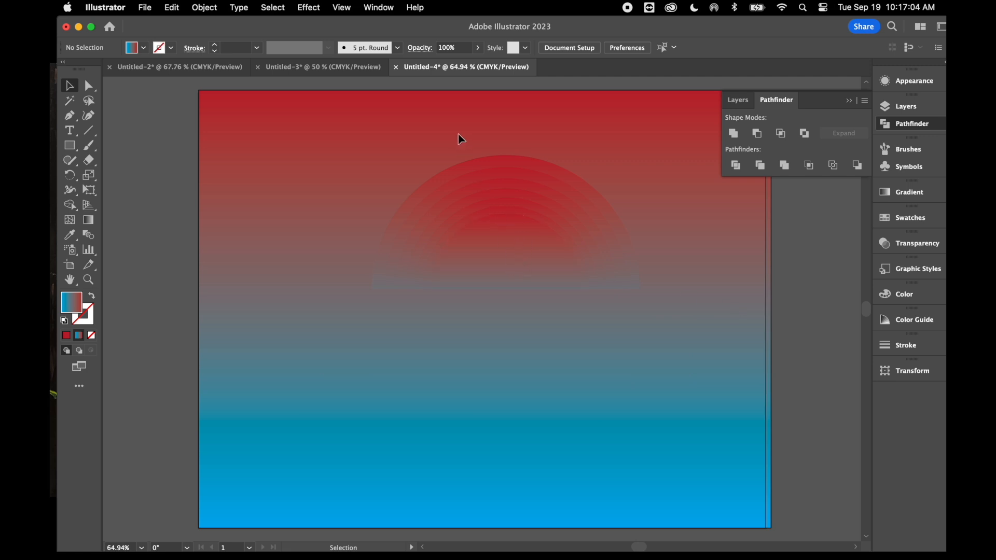
- Give all the remaining half-circle pieces a white fill and a 1 pt black stroke
key("super+a")
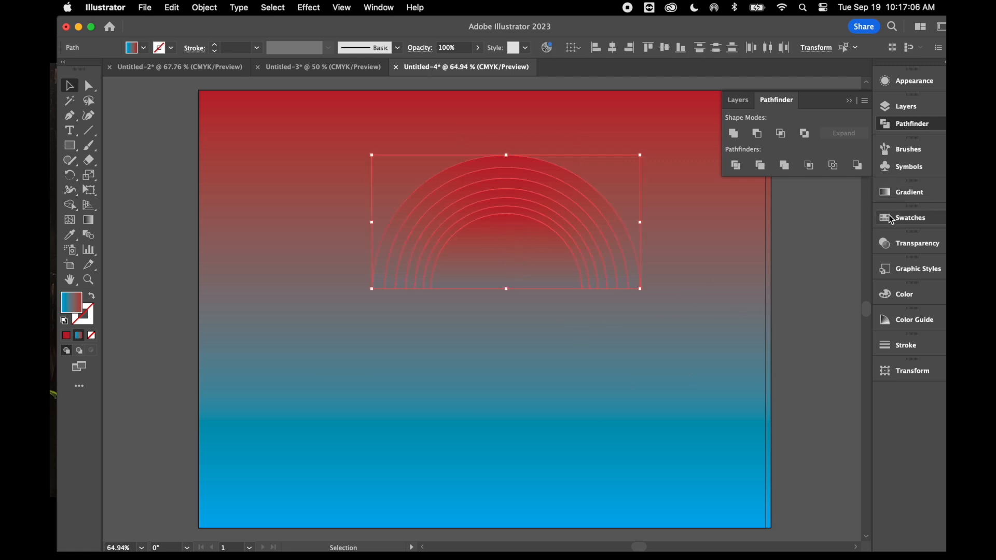
left_click(906, 218)
left_click(747, 250)
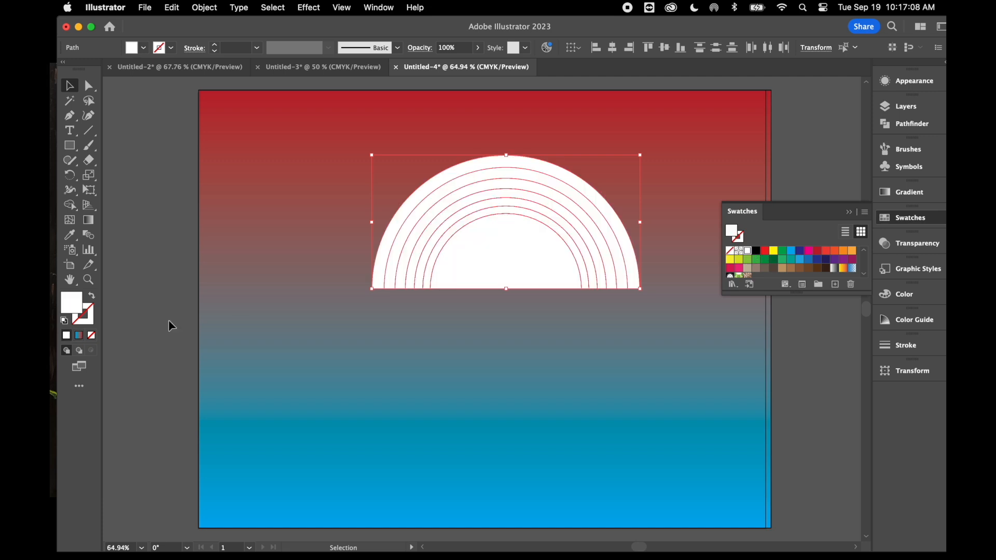
left_click(904, 294)
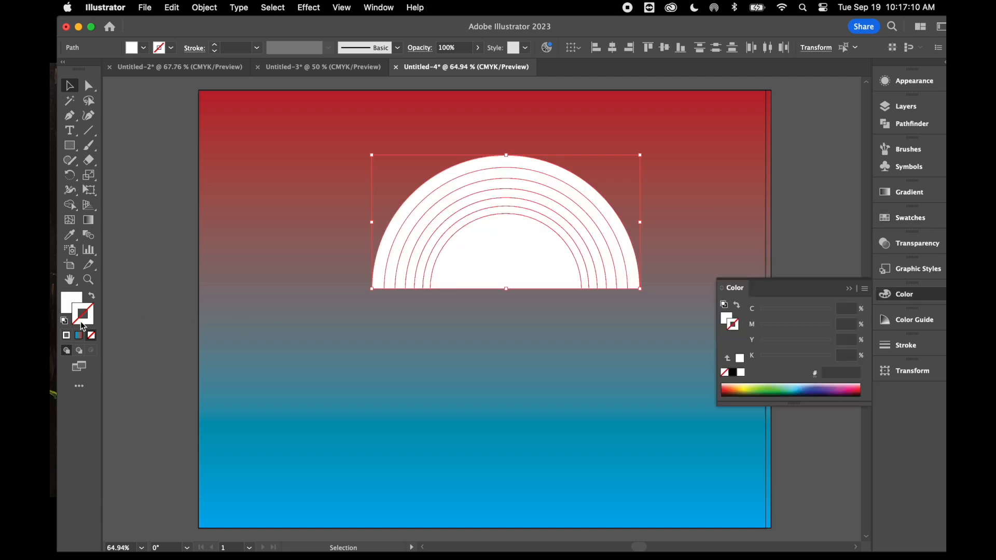
left_click(736, 373)
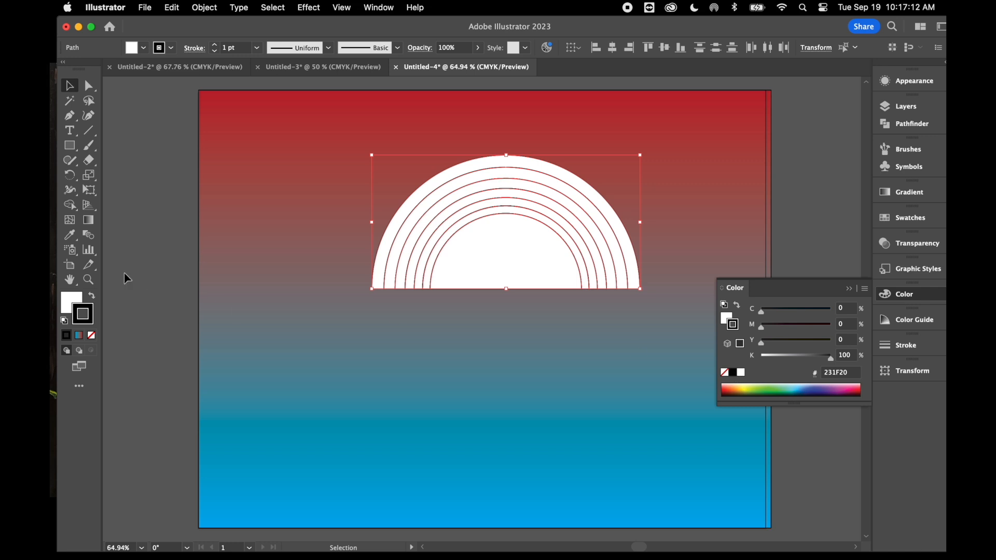
left_click(73, 300)
left_click(222, 270)
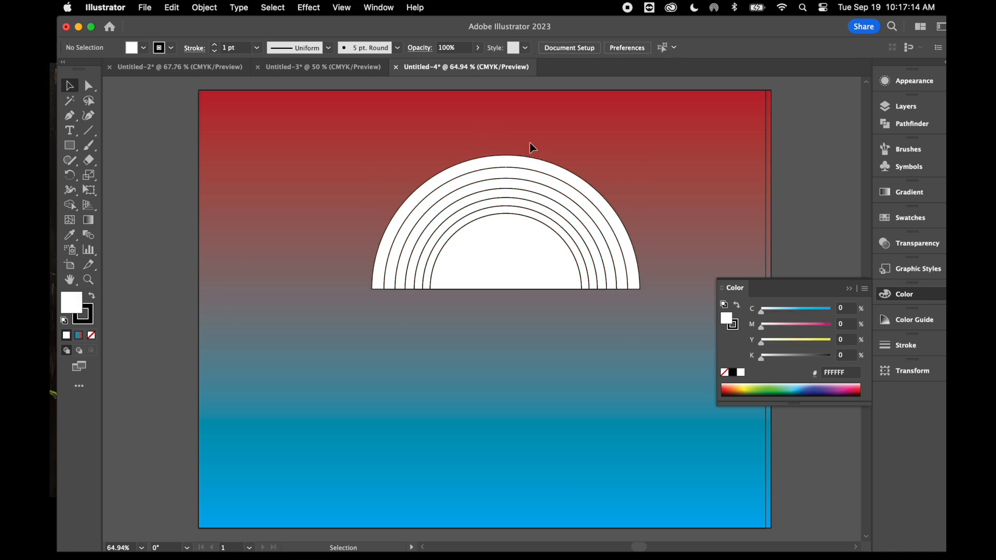
- Fill the three outermost bands, from outside to inside, with orange, yellow and green
left_click(545, 164)
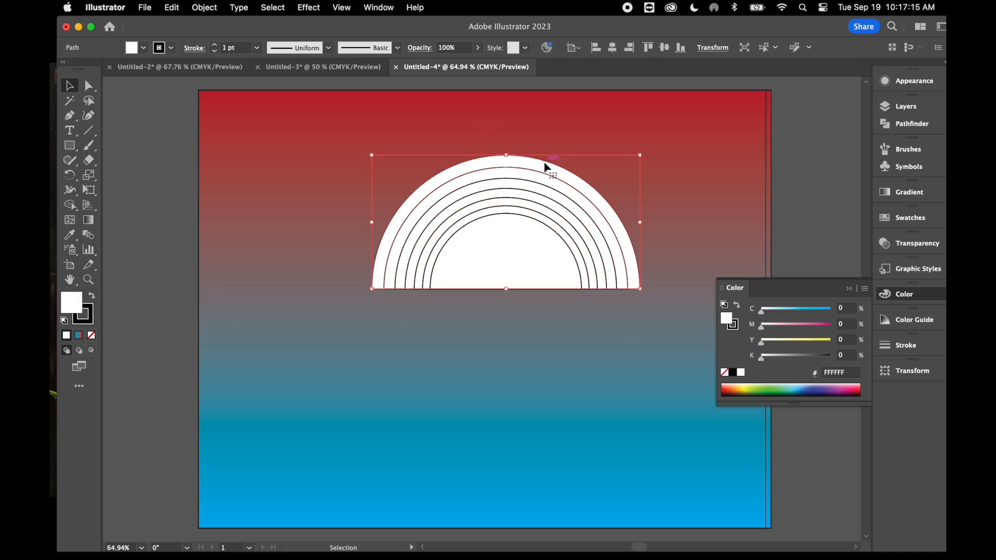
left_click(906, 216)
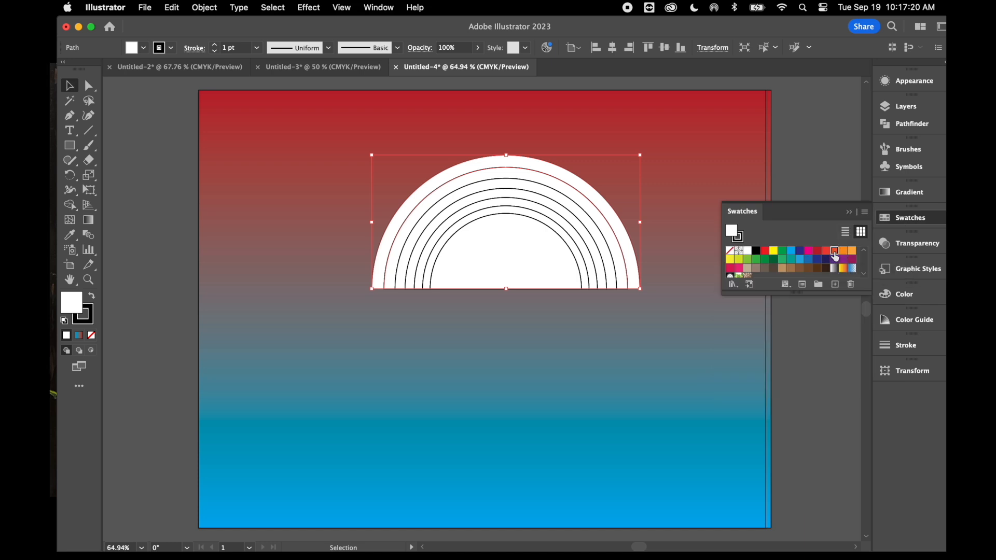
left_click(835, 252)
left_click(589, 212)
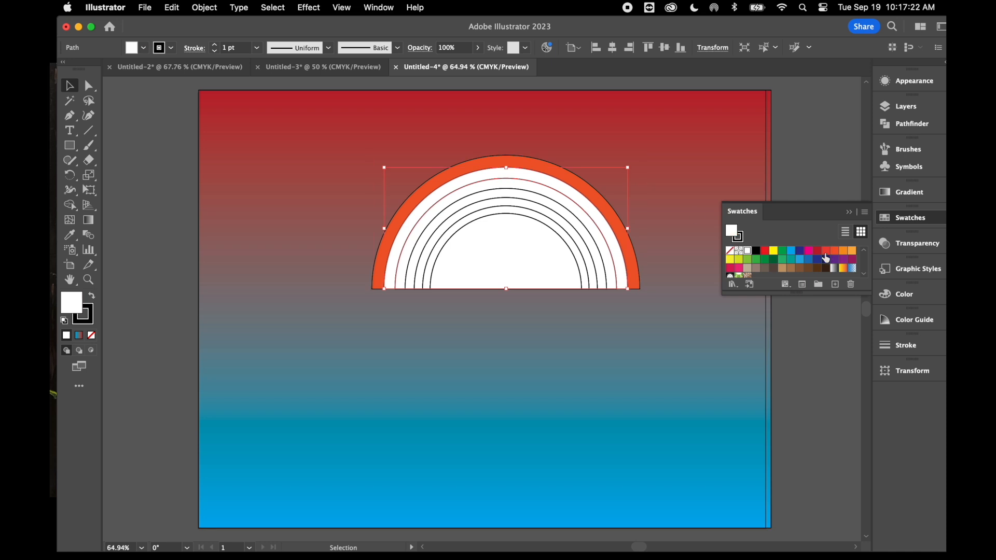
left_click(774, 251)
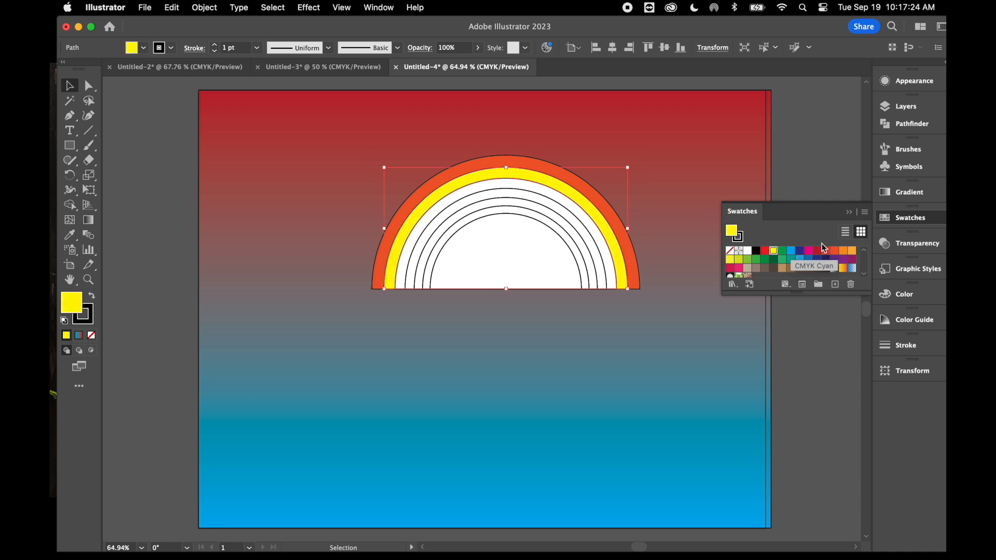
left_click(595, 230)
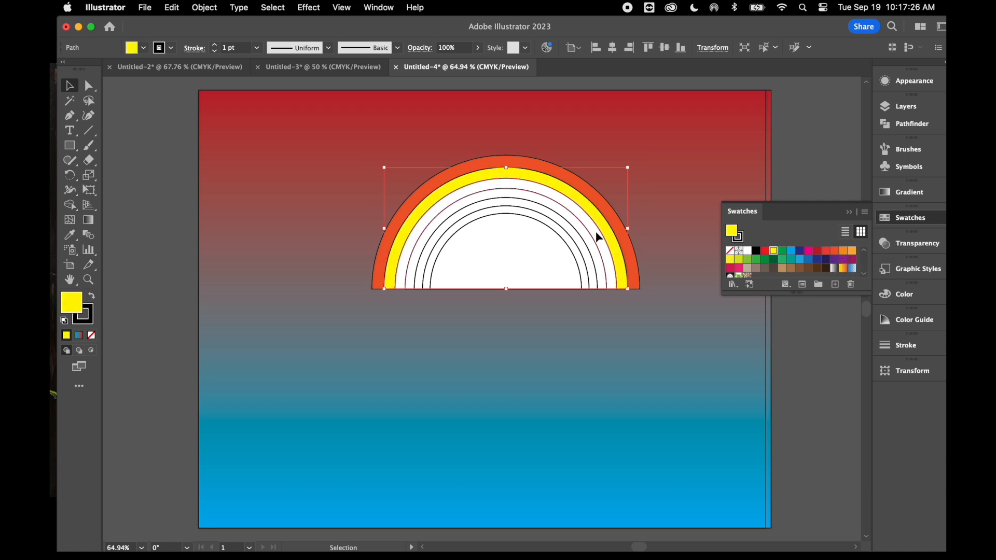
left_click(785, 254)
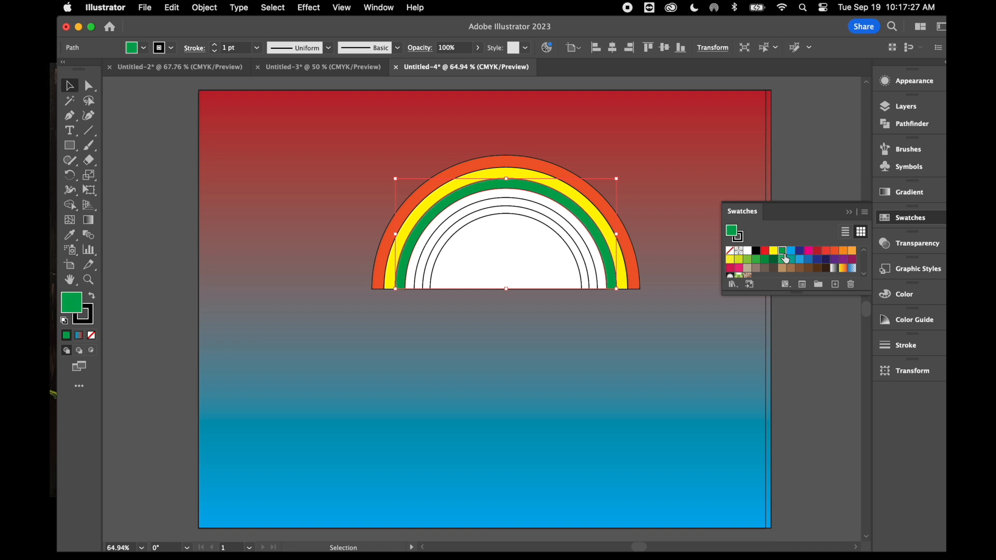
- Fill the fourth band from the outside with blue and the fifth and sixth bands with purple
left_click(600, 260)
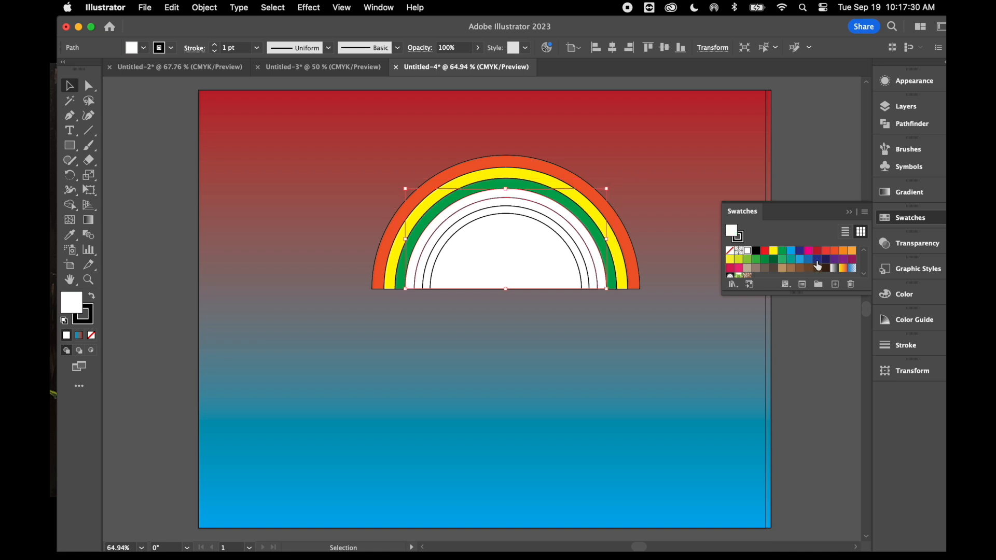
left_click(809, 259)
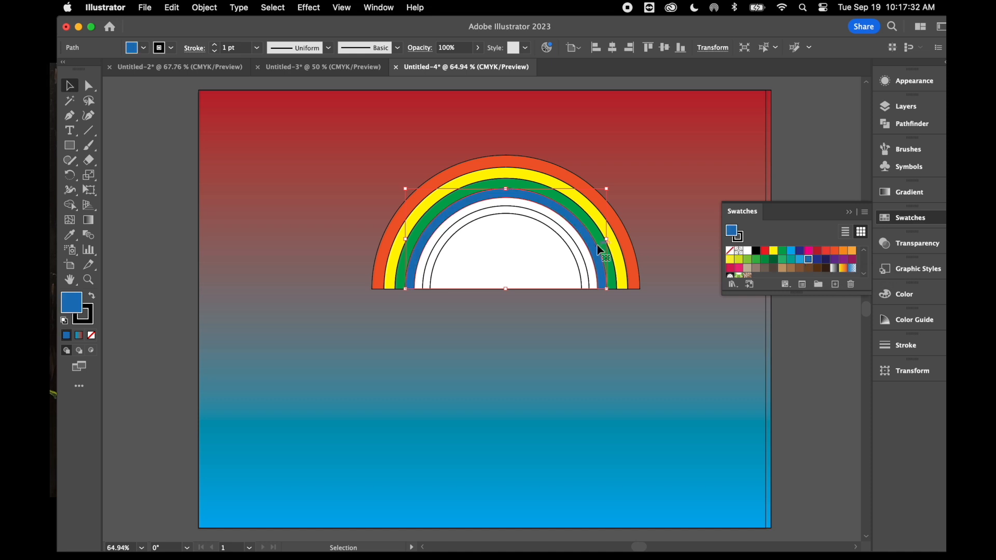
left_click(585, 255)
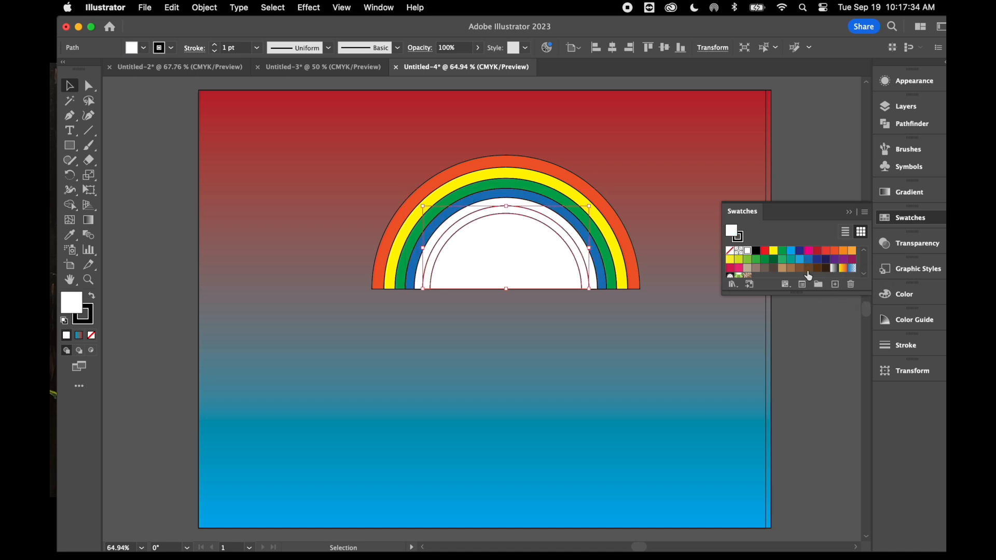
left_click(842, 260)
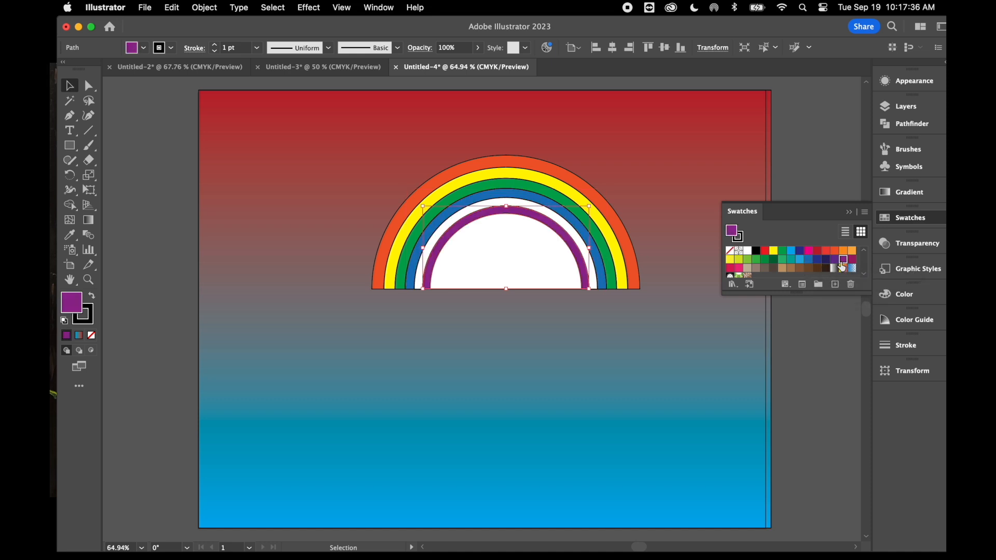
left_click(595, 283)
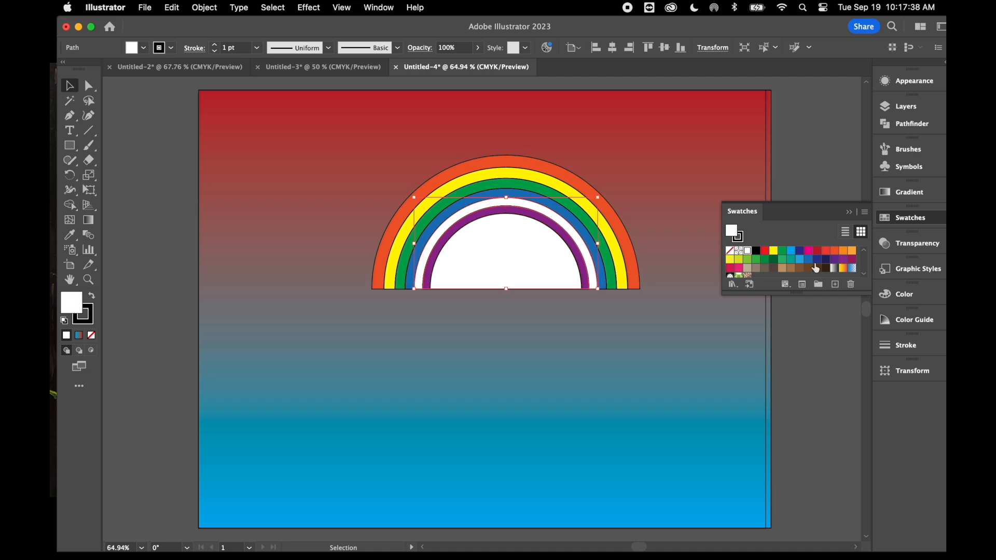
left_click(843, 264)
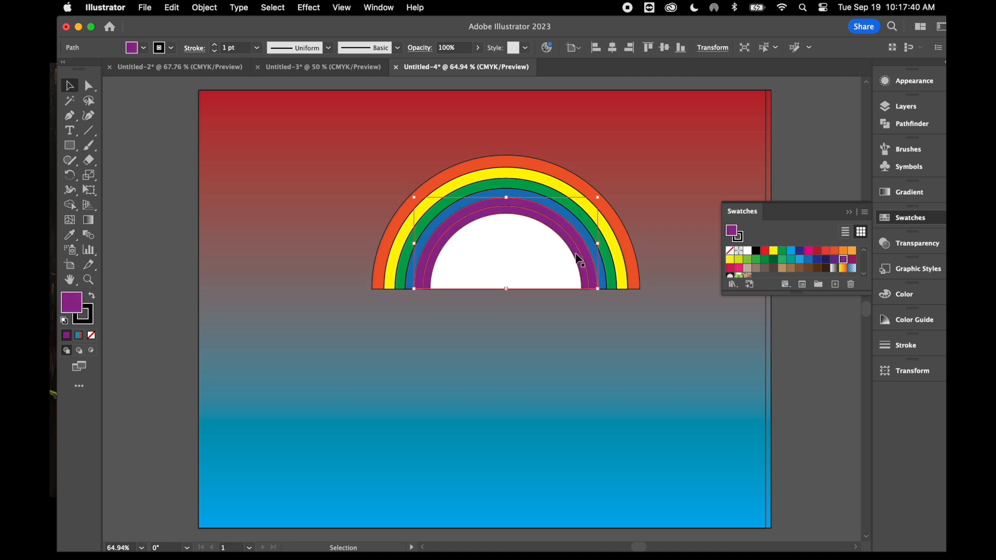
- Fill the central half circle and the innermost band around it with red
left_click(595, 250)
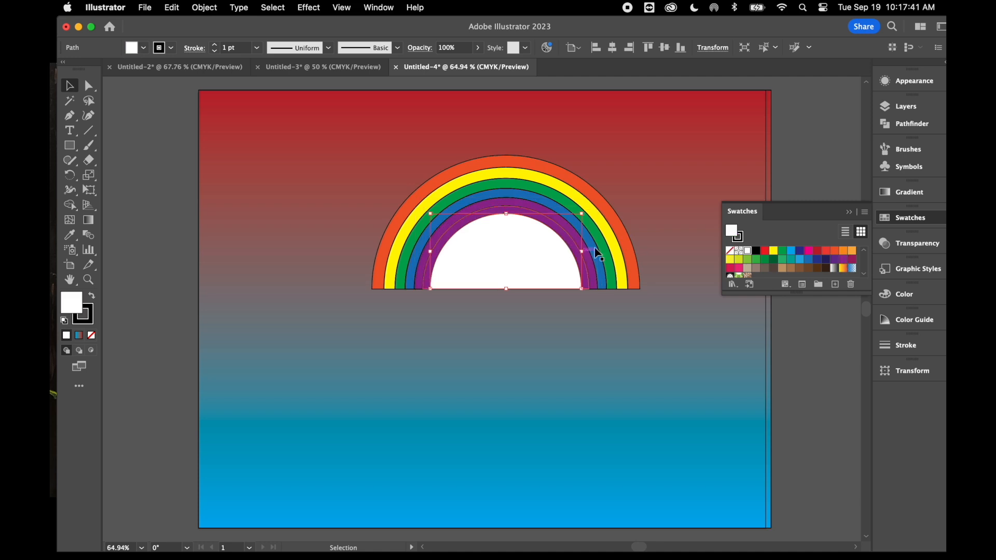
left_click(766, 252)
left_click(586, 285)
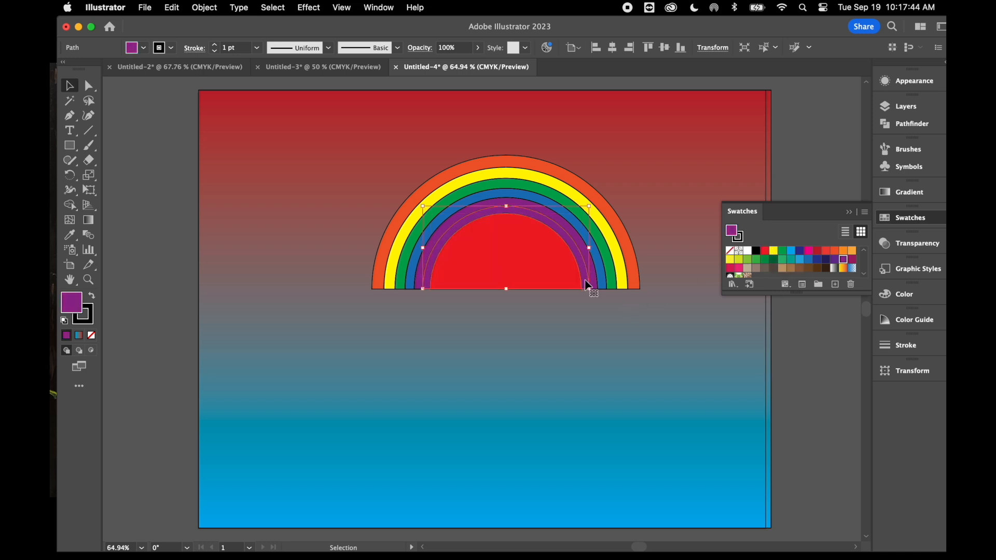
left_click(763, 252)
left_click(500, 340)
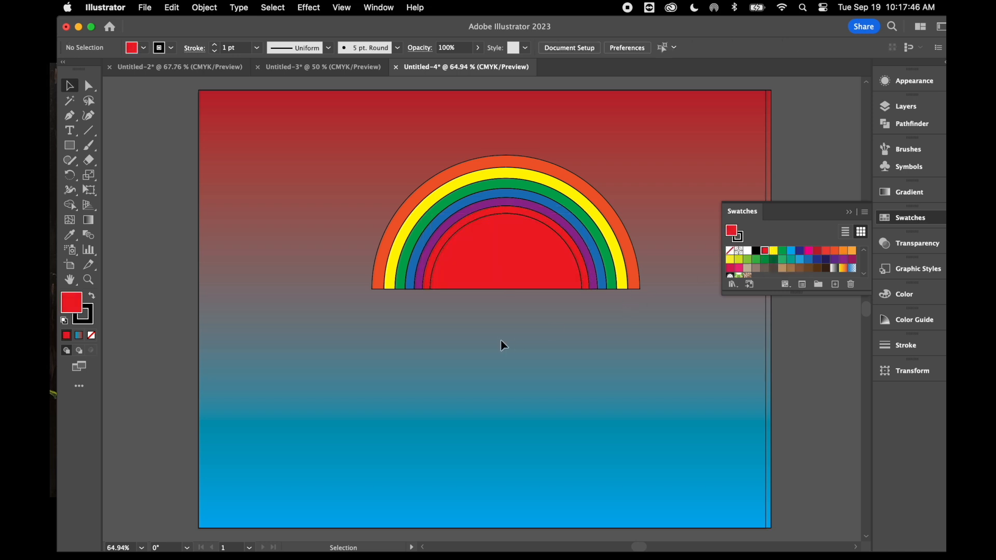
- Delete the red central half circle and the white one beneath it, leaving the arch's middle open
left_click(500, 264)
key("Delete")
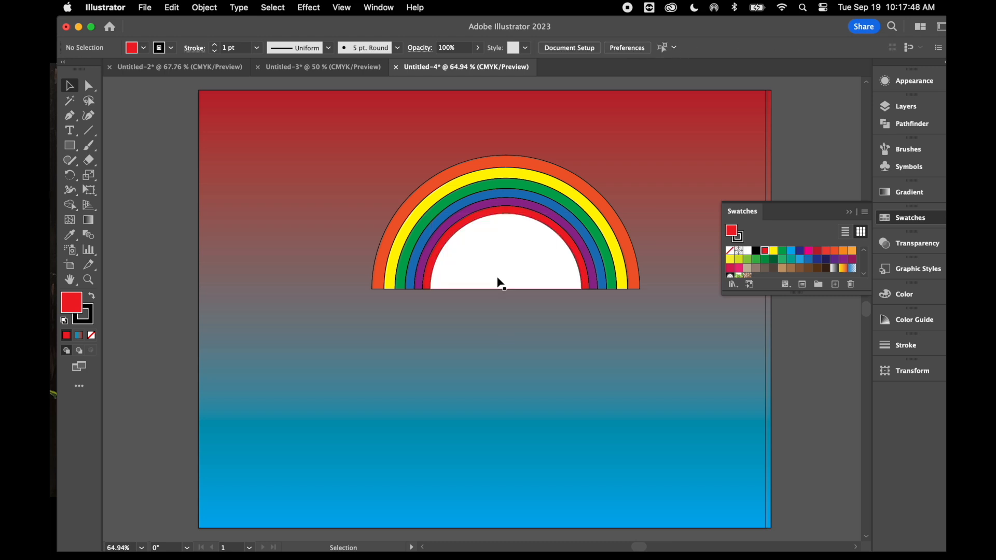
left_click(498, 244)
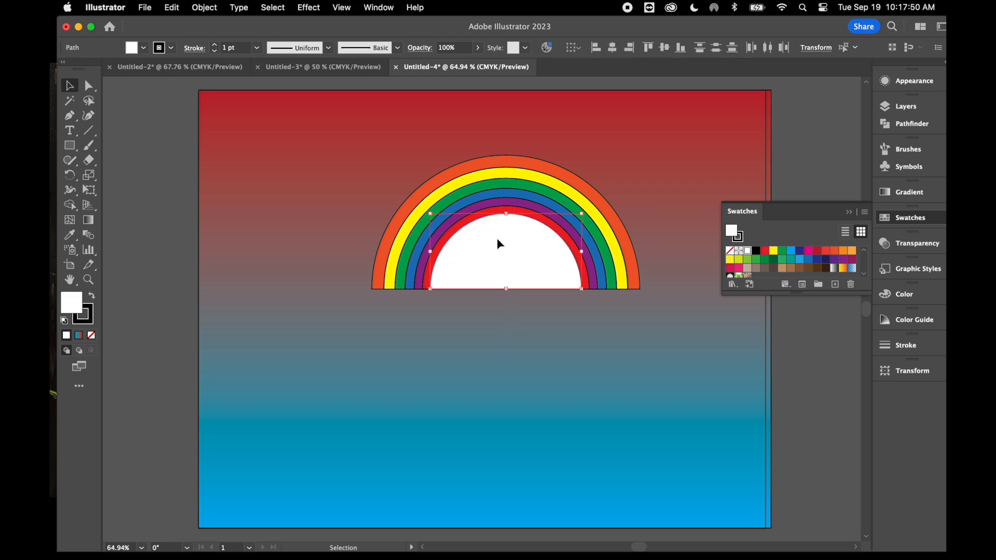
left_click(515, 347)
left_click(496, 255)
key("Delete")
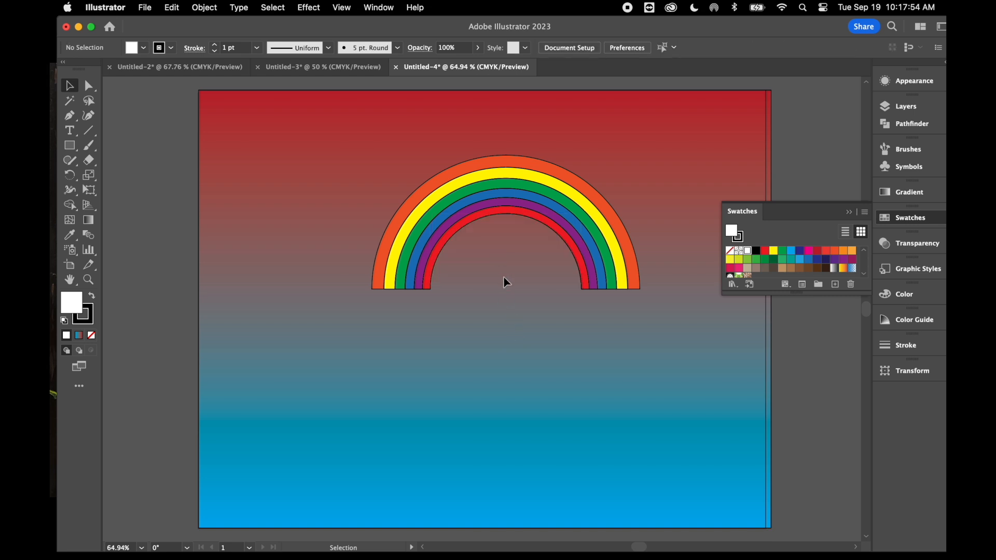
- Select the six colored bands of the rainbow and group them
left_click_drag(543, 241, 674, 310)
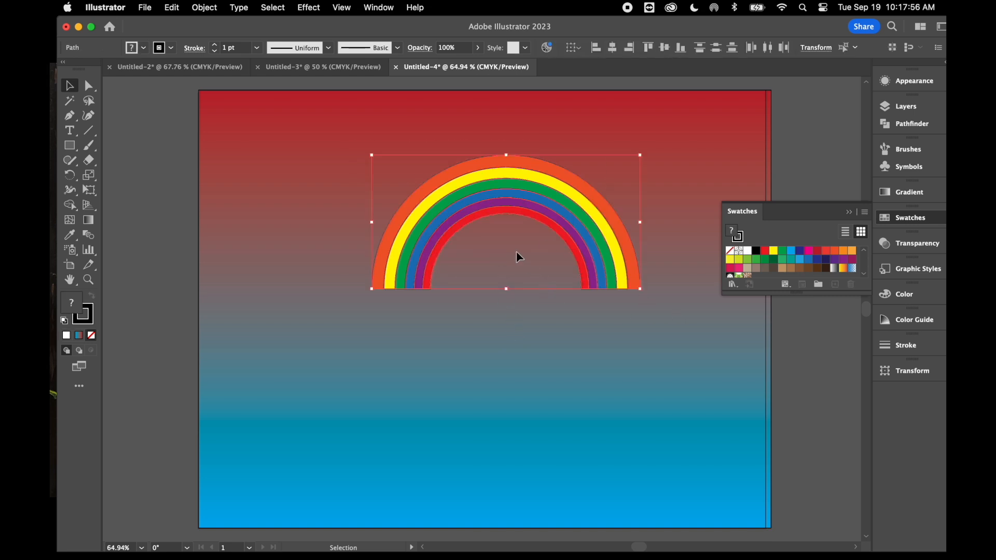
left_click(385, 158)
left_click_drag(387, 147, 565, 326)
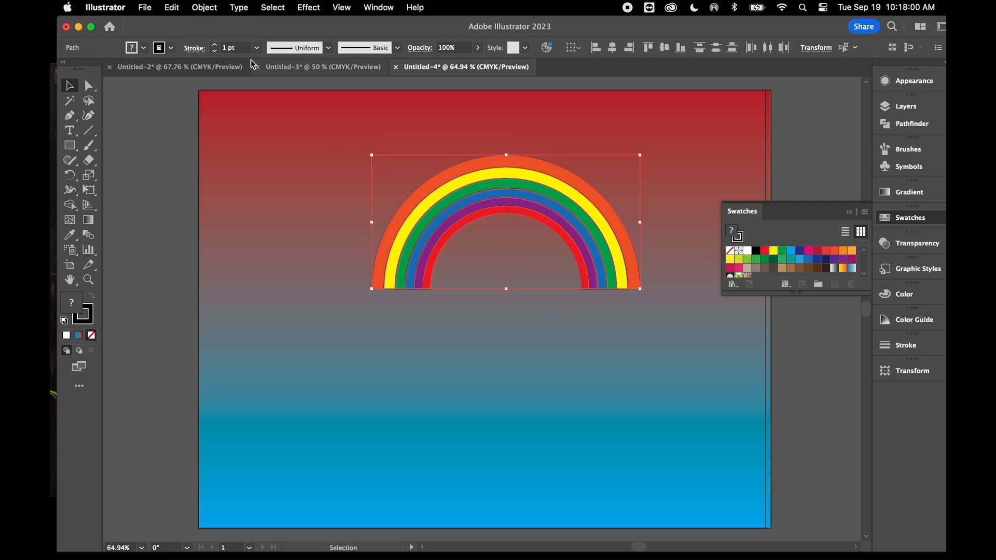
left_click(211, 8)
mouse_move(218, 66)
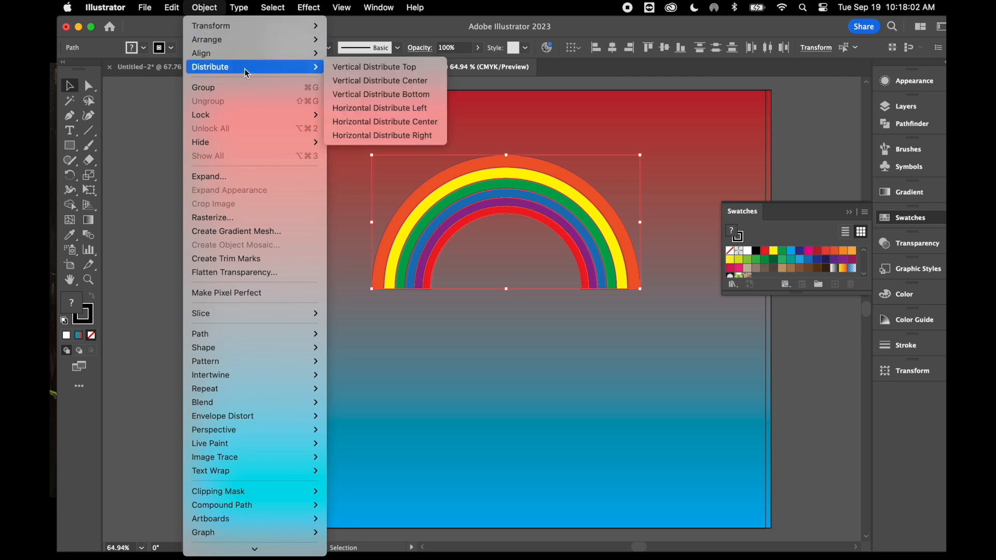
right_click(524, 351)
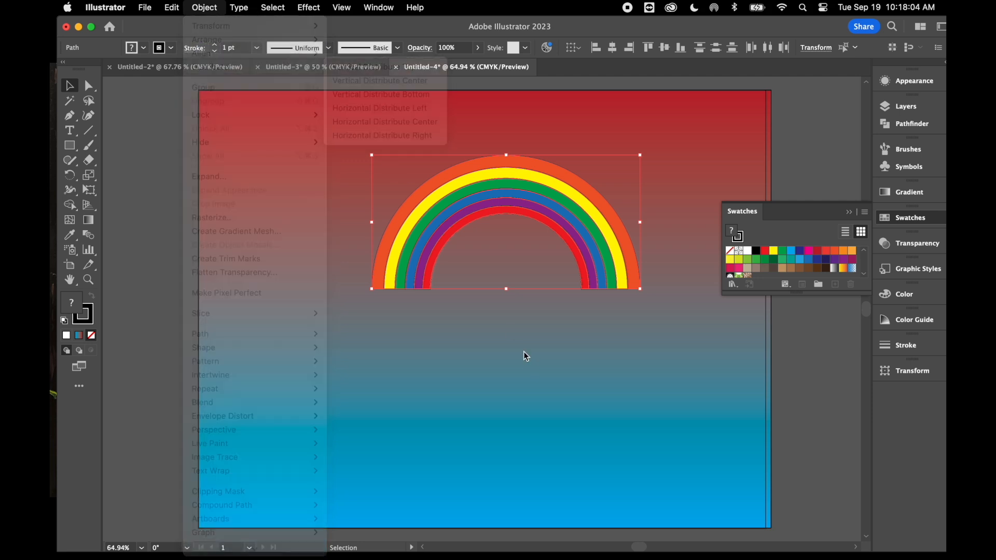
right_click(524, 351)
left_click(549, 351)
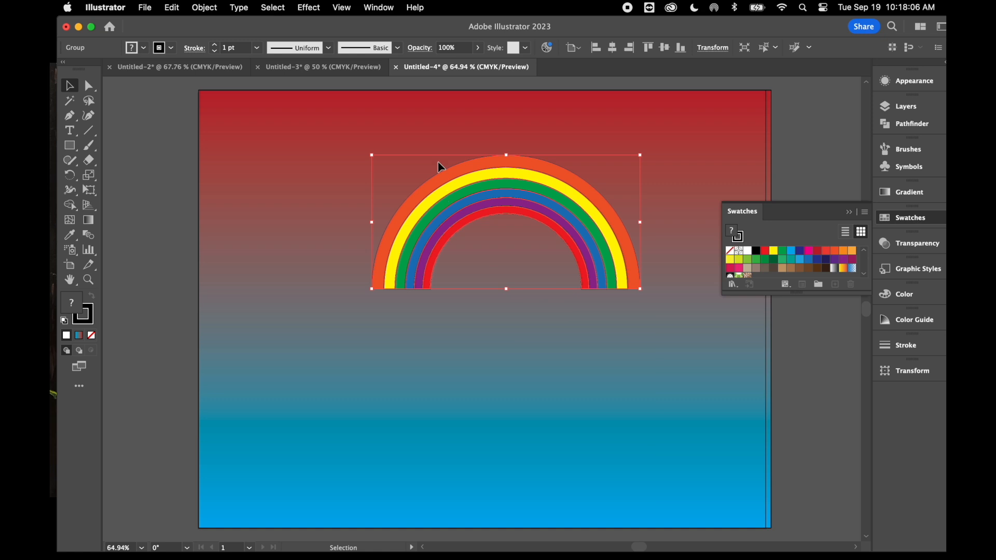
left_click(542, 329)
- Enlarge the rainbow group proportionally until it spans most of the artboard's width, and center it in the upper part of the background
mouse_move(518, 187)
left_mouse_down()
mouse_move(435, 186)
mouse_move(501, 191)
left_mouse_up()
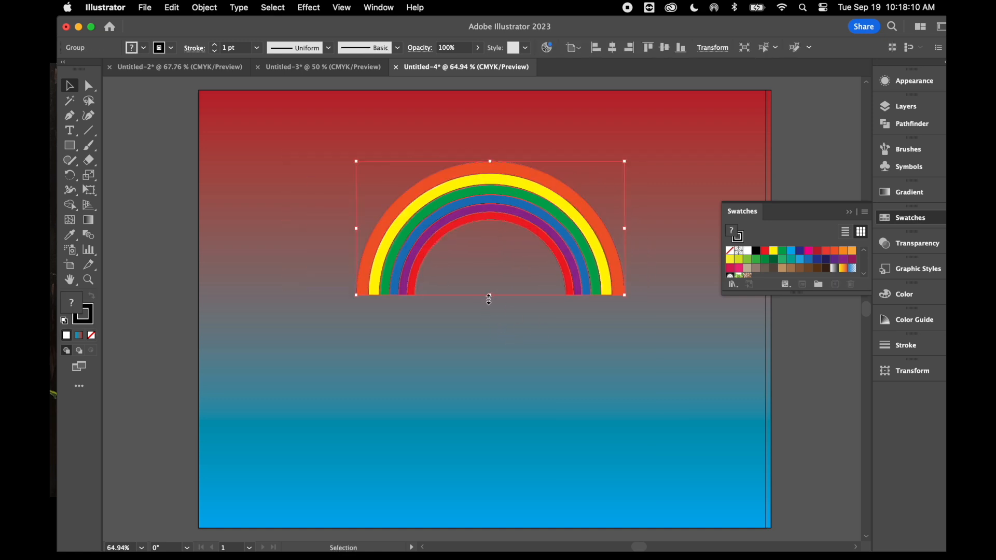
left_click_drag(491, 297, 490, 387)
left_click(487, 122)
left_click_drag(490, 236, 486, 204)
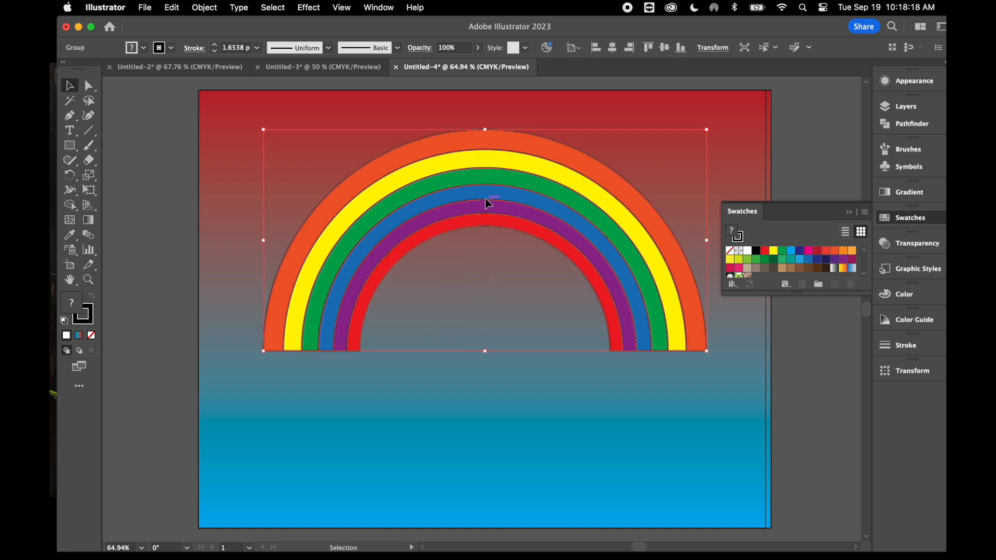
left_click(137, 201)
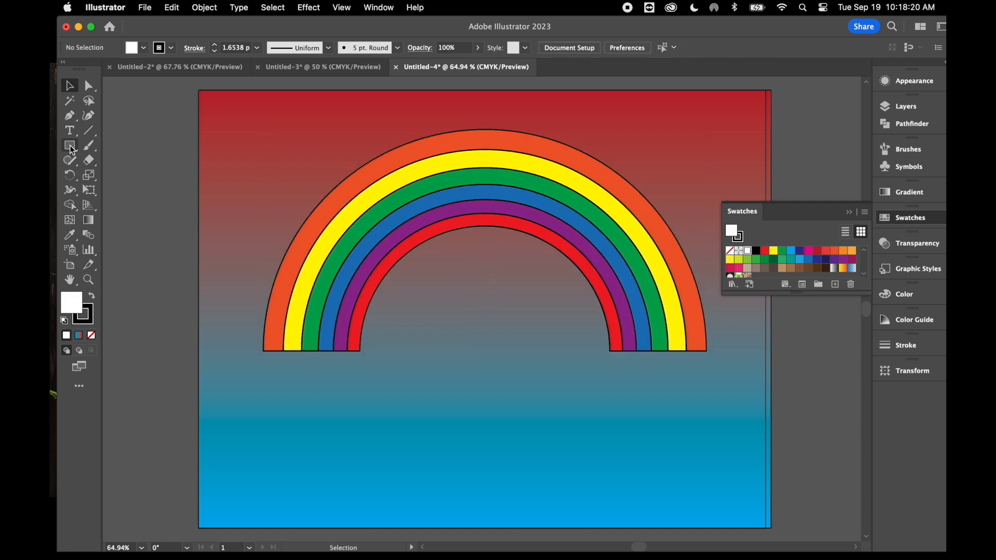
- Draw three overlapping white circles of increasing size, rising diagonally to the right, on the empty canvas left of the artboard
left_click_drag(70, 146, 128, 179)
scroll(225, 202, "left", 10)
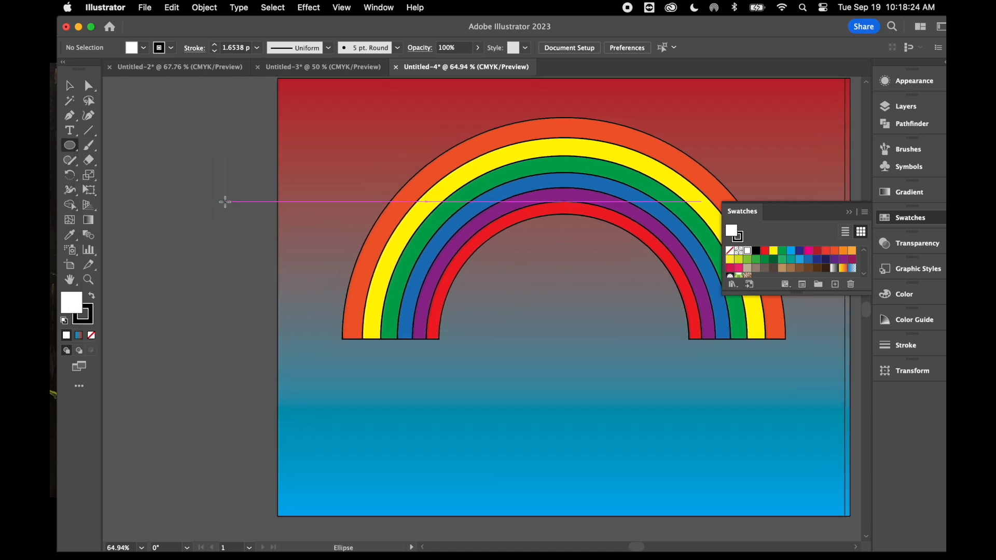
scroll(224, 201, "left", 1)
scroll(225, 202, "down", 1)
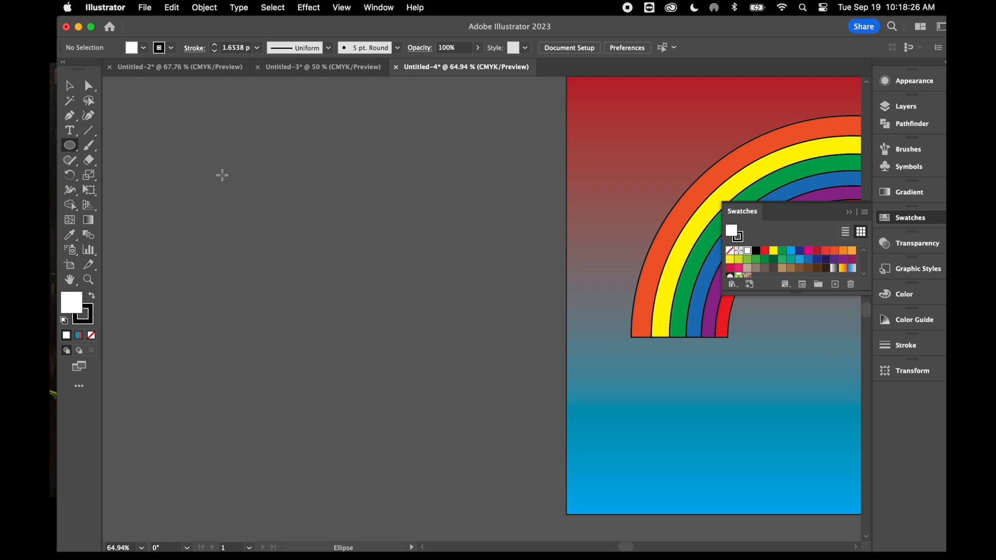
left_click_drag(74, 153, 126, 177)
left_click_drag(241, 177, 291, 226)
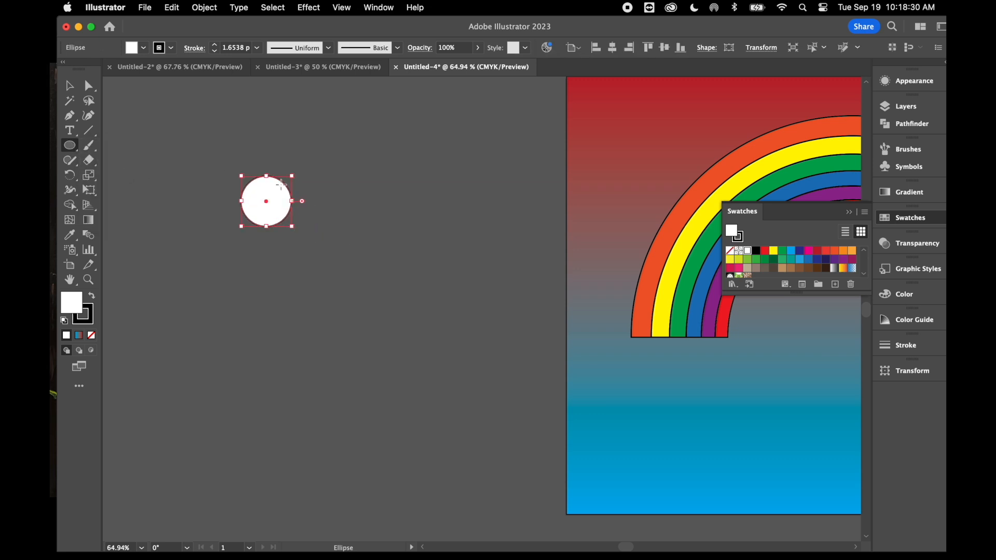
left_click_drag(272, 154, 333, 214)
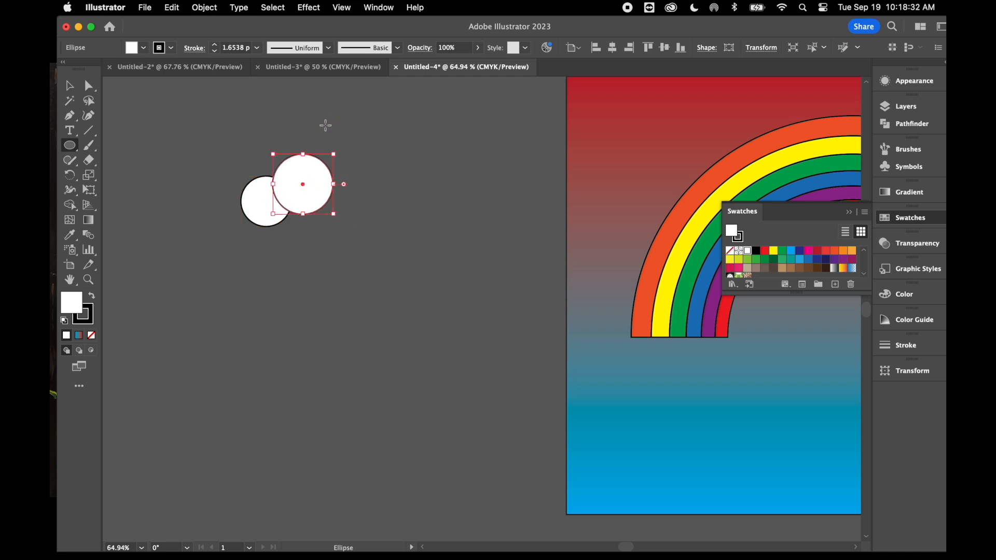
left_click_drag(316, 133, 383, 200)
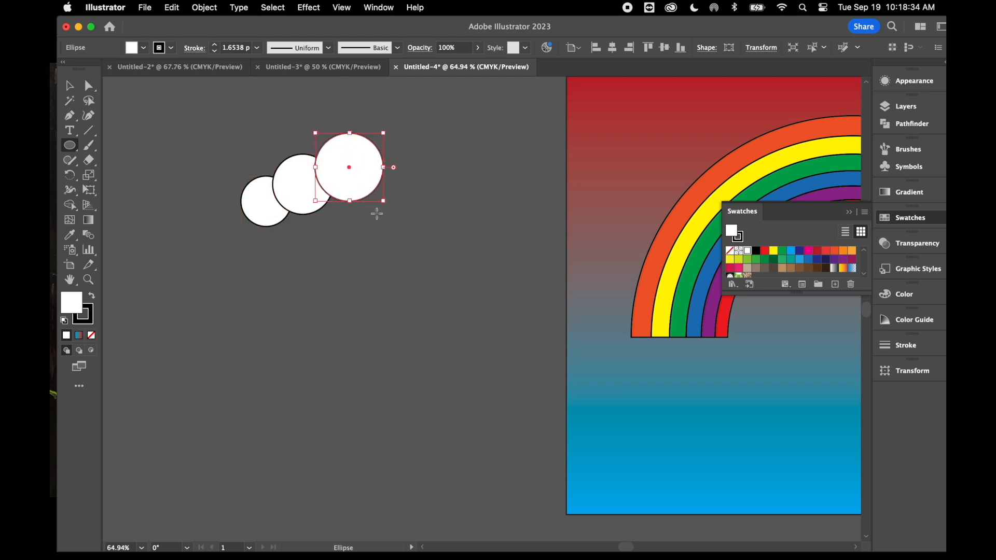
- Add five more overlapping white circles below and to the right of the first three to fill out a cloud shape
left_click_drag(329, 255, 274, 193)
left_click_drag(387, 246, 315, 176)
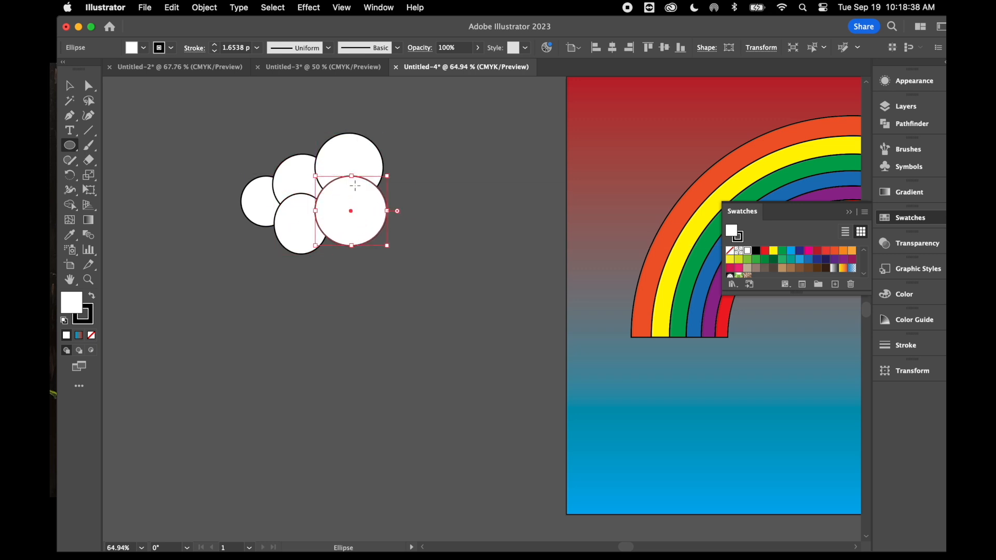
left_click_drag(428, 221, 356, 153)
left_click_drag(406, 245, 349, 184)
left_click_drag(446, 231, 391, 177)
- Select all eight overlapping circles and unite them into a single cloud shape with Pathfinder
left_click(70, 86)
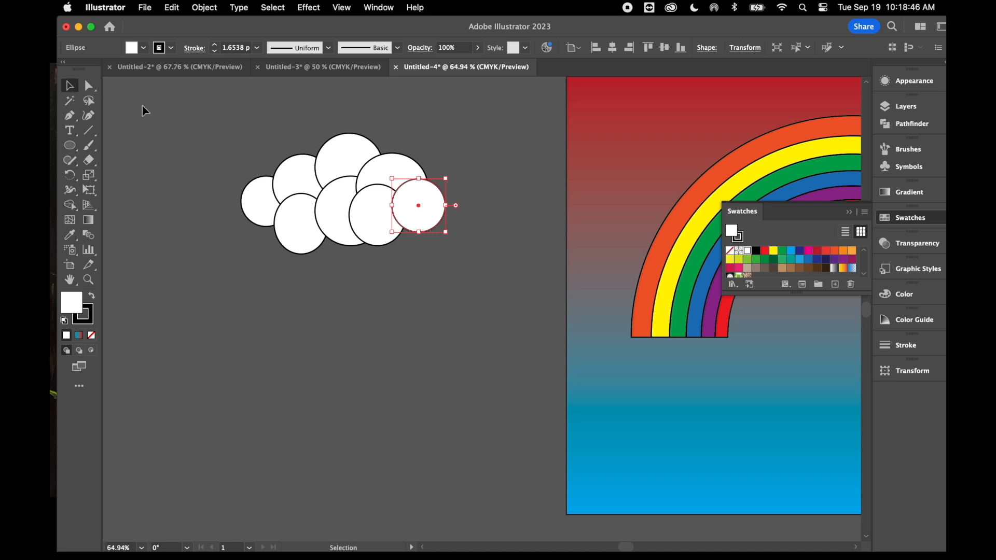
left_click_drag(233, 131, 548, 390)
left_click_drag(209, 117, 456, 247)
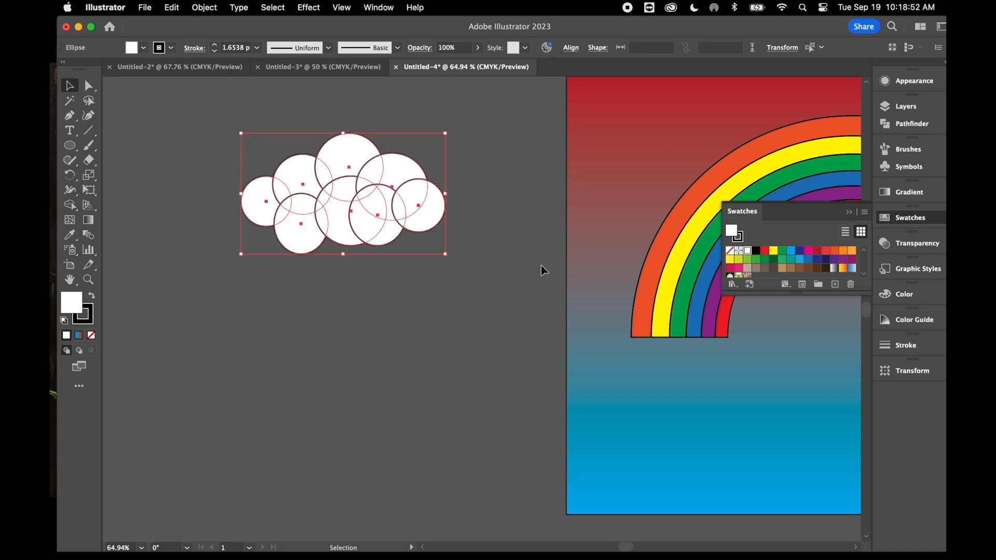
left_click(909, 126)
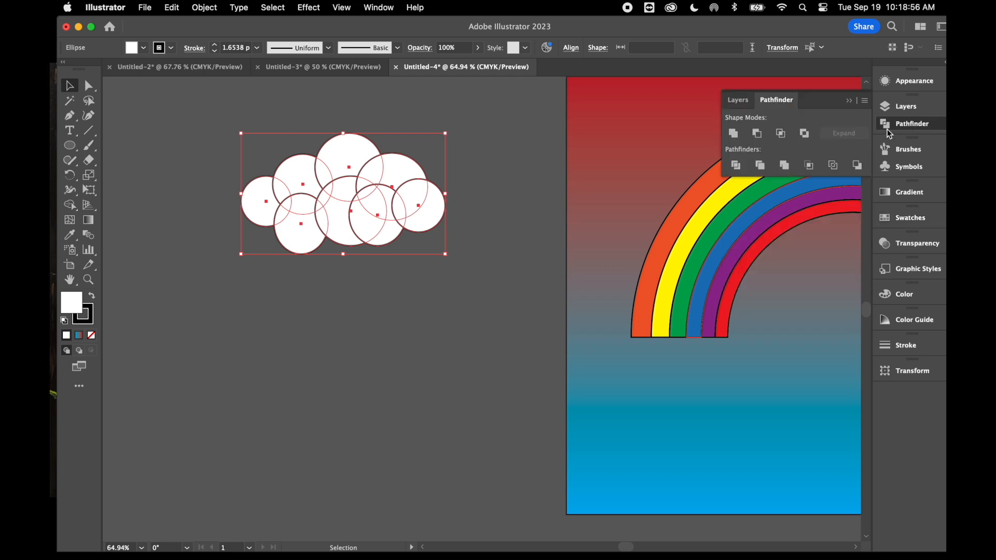
left_click(733, 134)
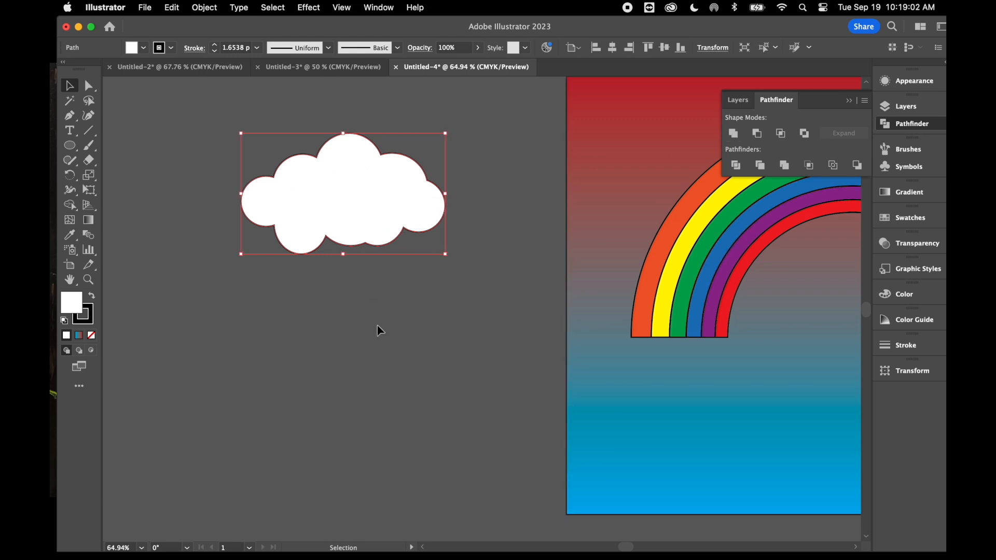
- Place the cloud over the rainbow's left end and put a copy at the same height over its right end
left_click_drag(345, 222, 683, 366)
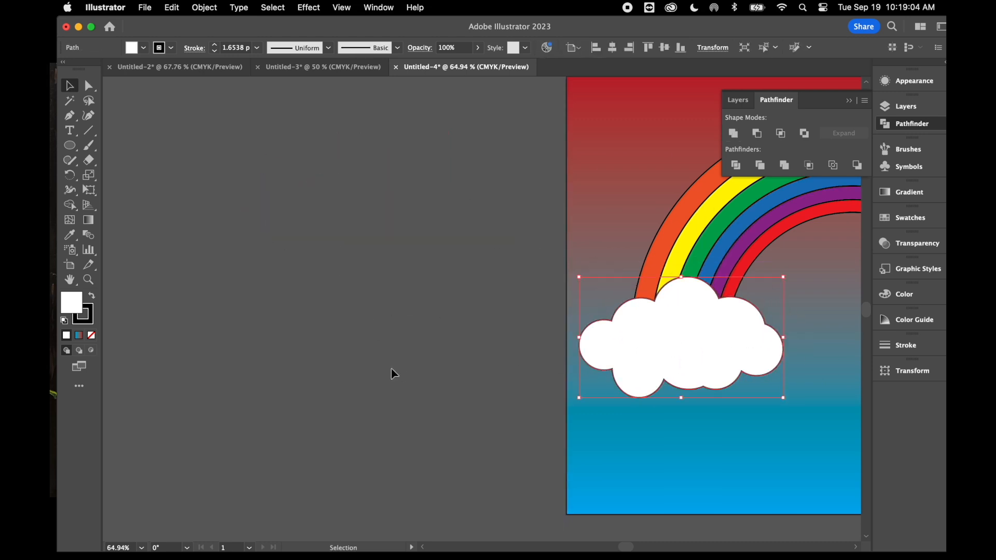
scroll(392, 370, "right", 10)
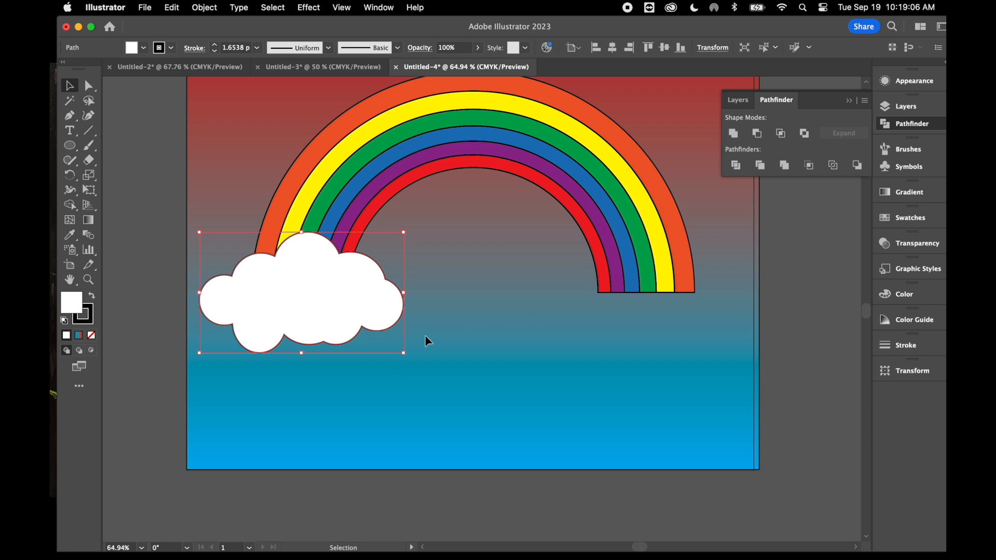
left_click(506, 316)
left_click(353, 299)
left_click_drag(353, 298, 606, 282)
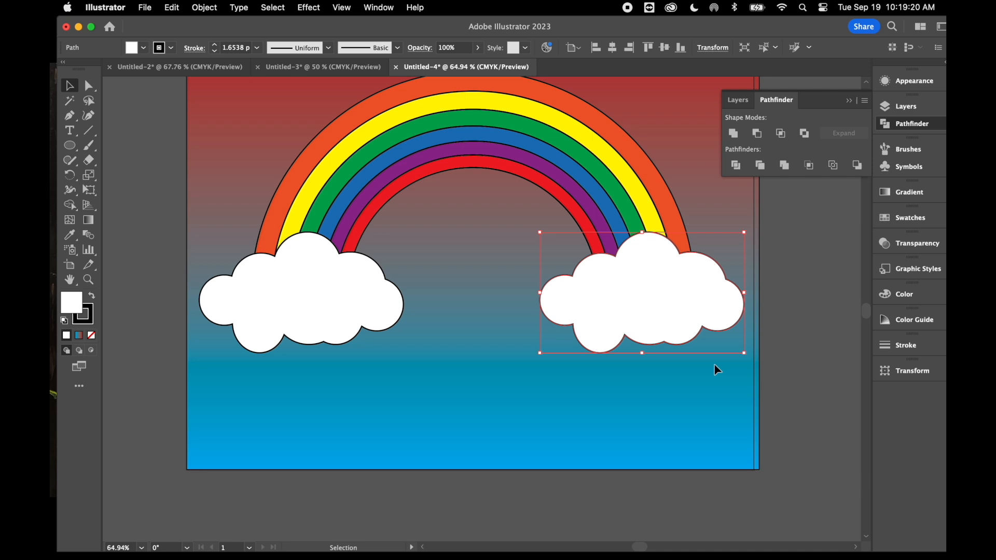
- Lock Layer 2, which holds the rainbow and clouds, and add a new layer above it
left_click(847, 101)
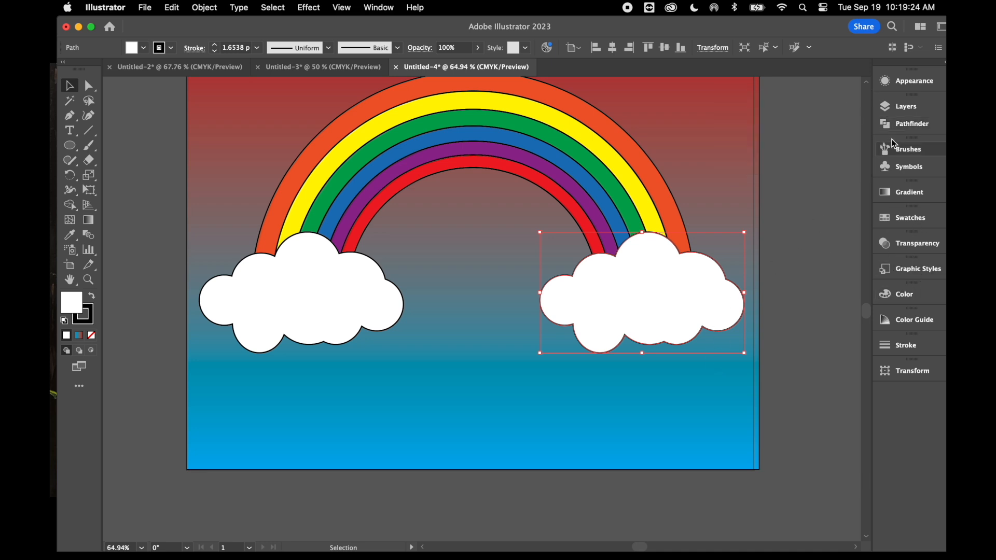
left_click(907, 107)
scroll(561, 229, "up", 1)
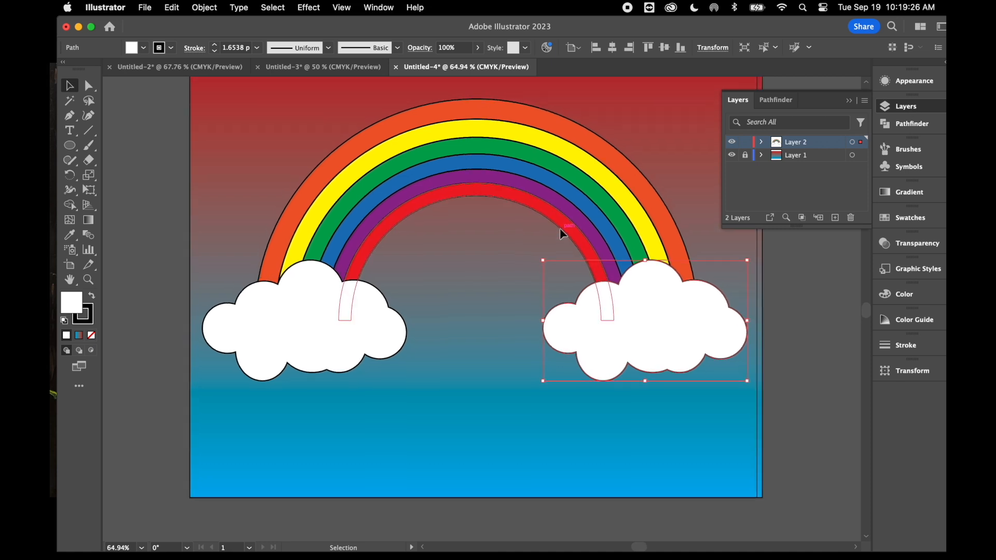
left_click(745, 143)
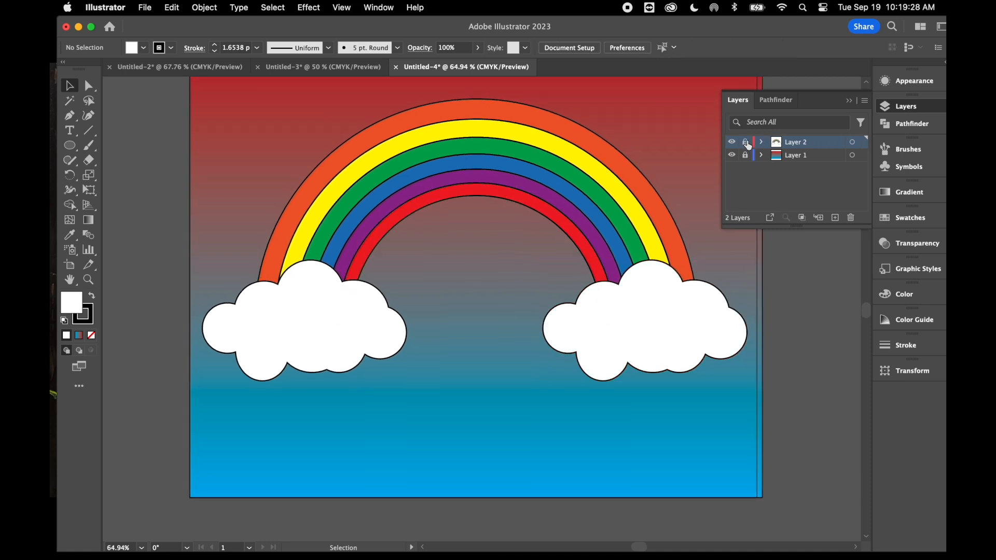
left_click(835, 218)
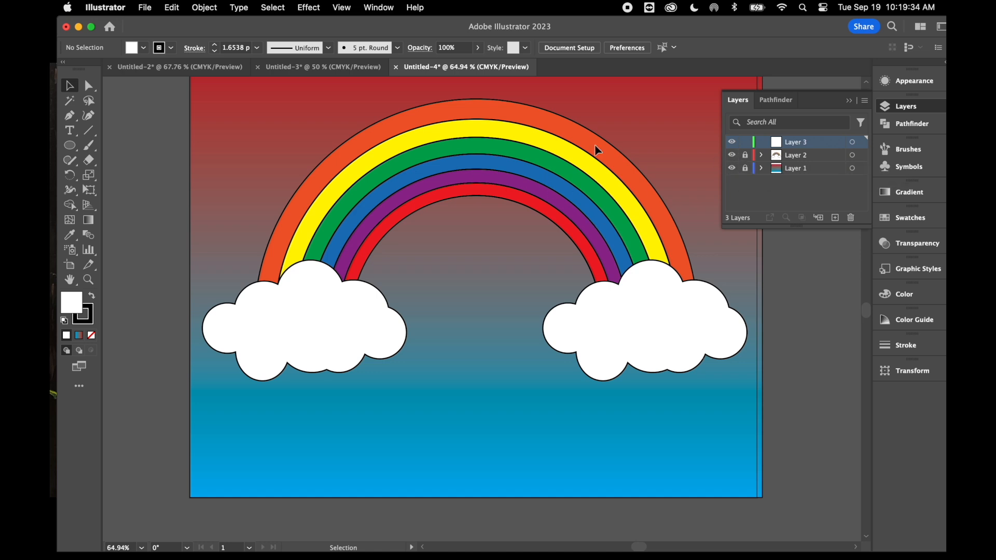
- Hide Layer 1 and Layer 2 so that only the new empty layer is shown
left_click(733, 159)
left_click(732, 171)
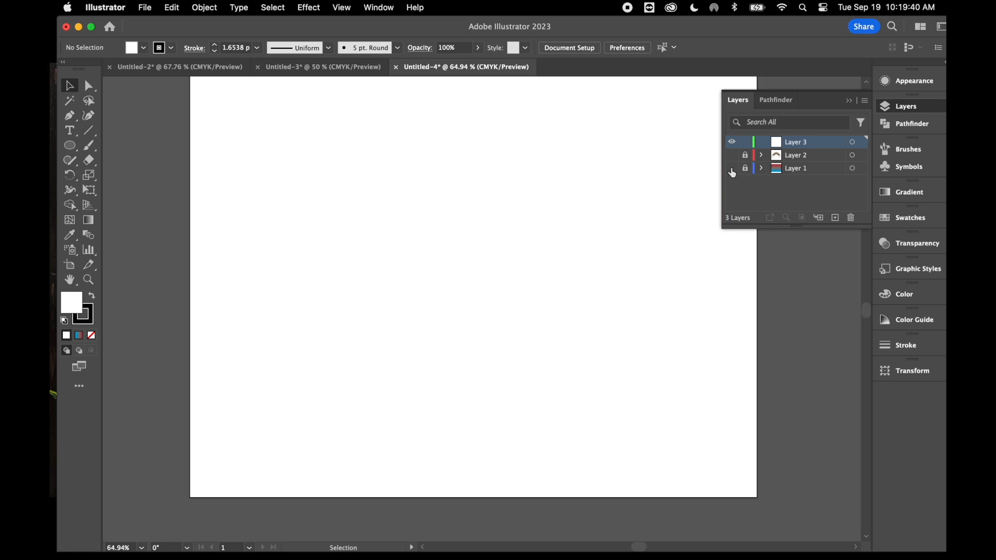
left_click(732, 168)
left_click(731, 155)
left_click(732, 169)
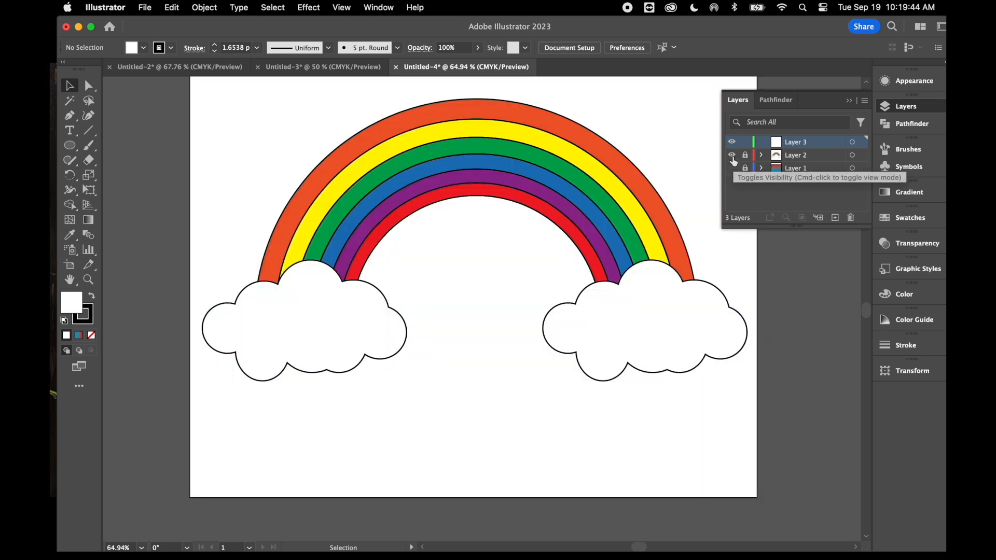
left_click(732, 155)
- Draw a small ellipse in the upper artboard, a larger ellipse below it, and a tall rectangle overlapping both along their left sides
scroll(543, 239, "up", 1)
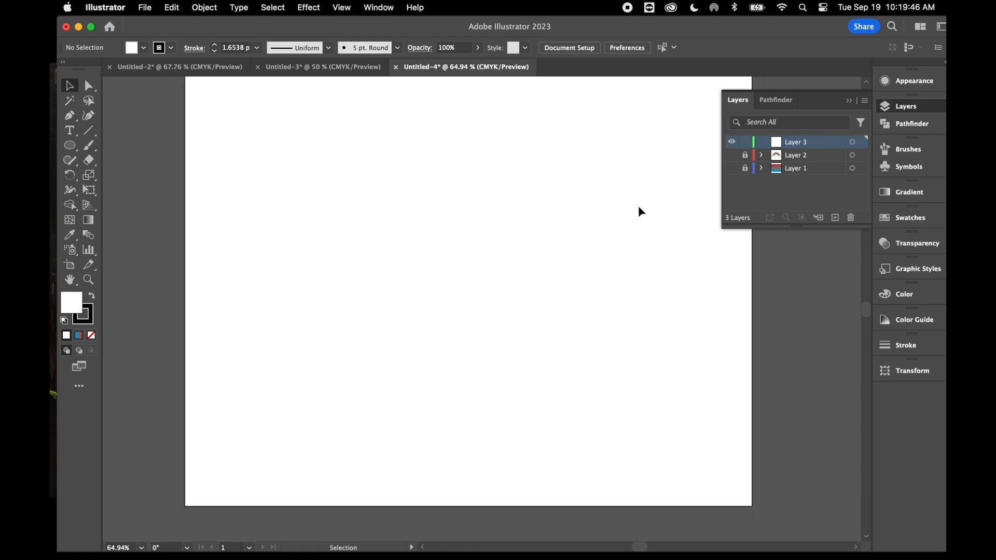
scroll(489, 225, "up", 2)
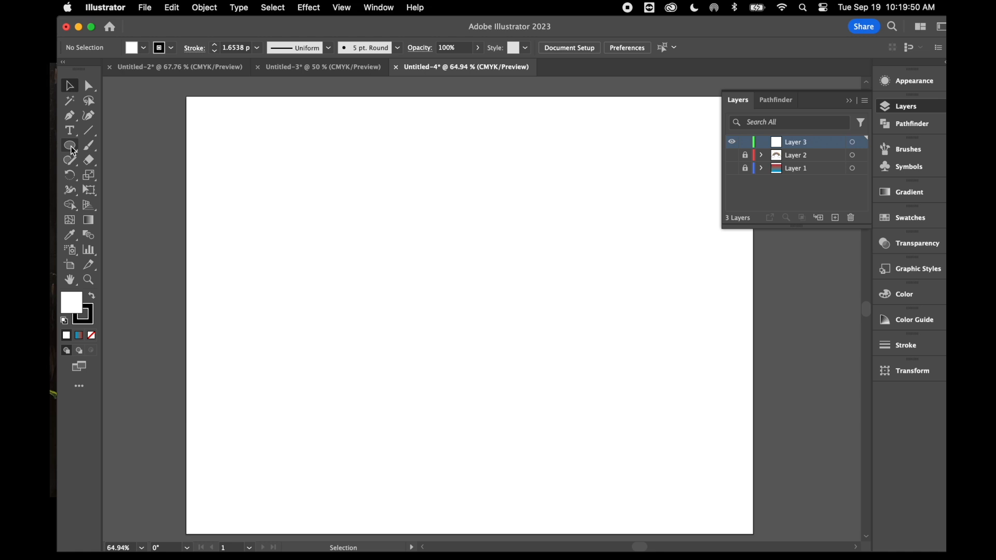
left_click(73, 150)
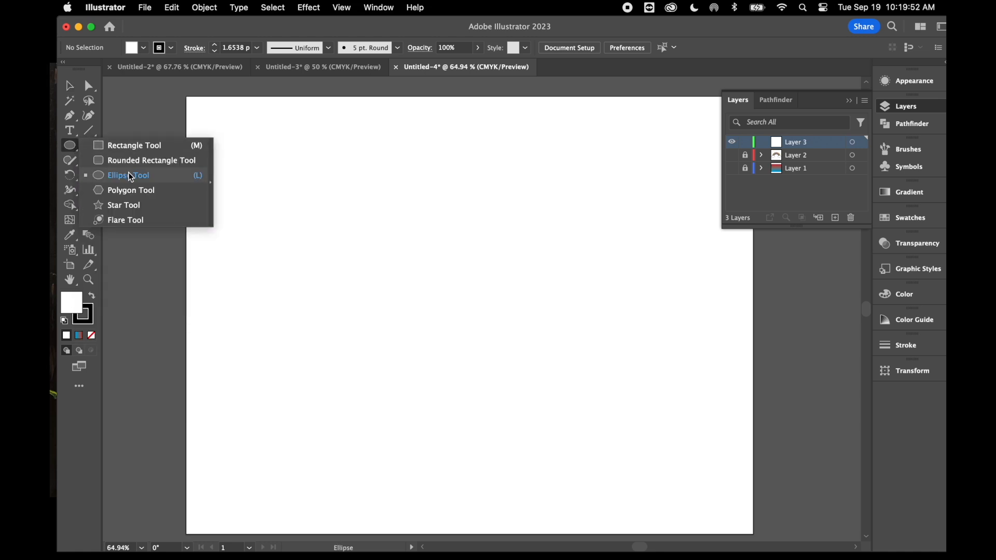
left_click(129, 172)
left_click_drag(411, 155, 498, 213)
left_click_drag(411, 281, 583, 394)
left_click_drag(73, 150, 130, 145)
left_click_drag(413, 192, 477, 315)
- Apply a horizontal Fish warp to the small upper ellipse with -40% bend and 0% horizontal and vertical distortion
left_click(69, 85)
left_click(253, 157)
left_click(482, 176)
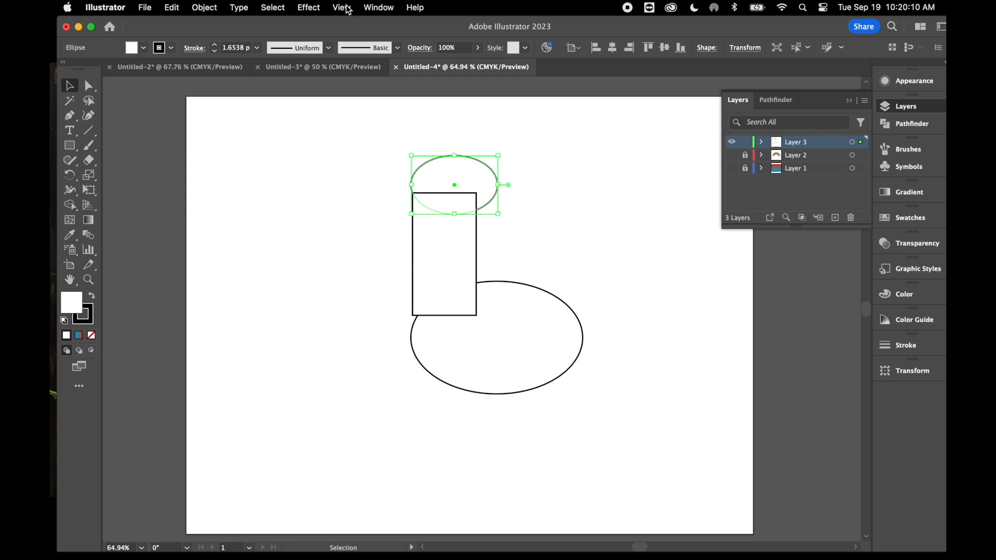
left_click(314, 7)
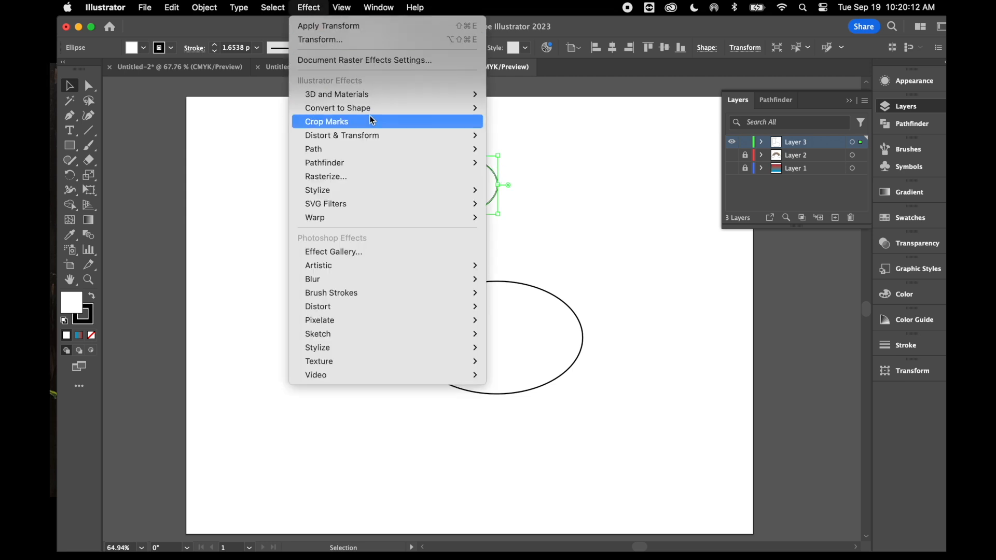
mouse_move(366, 134)
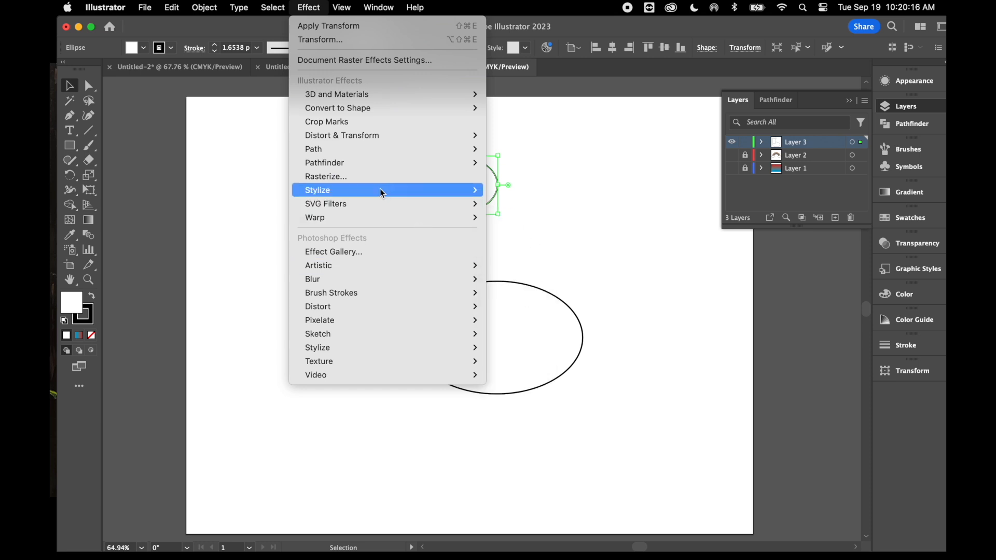
mouse_move(388, 216)
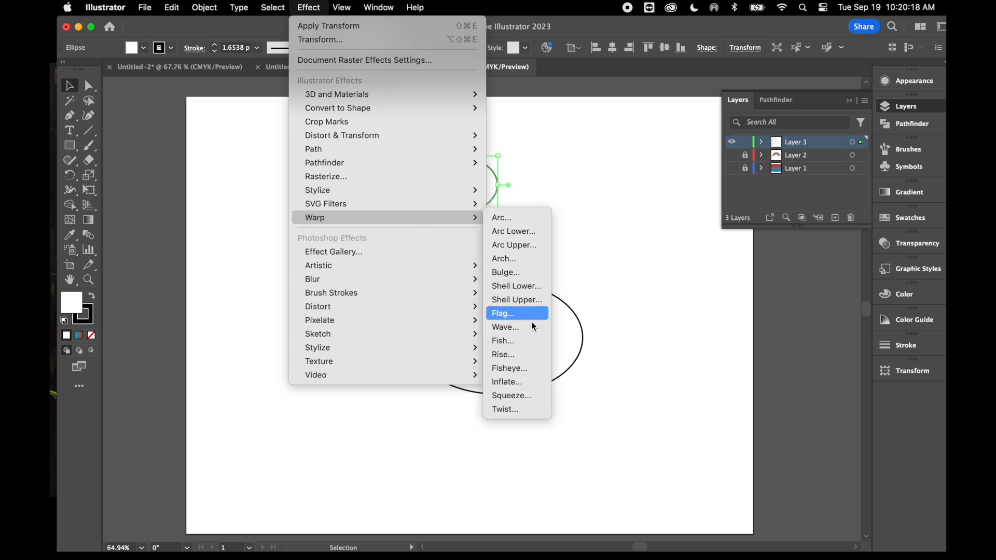
left_click(526, 341)
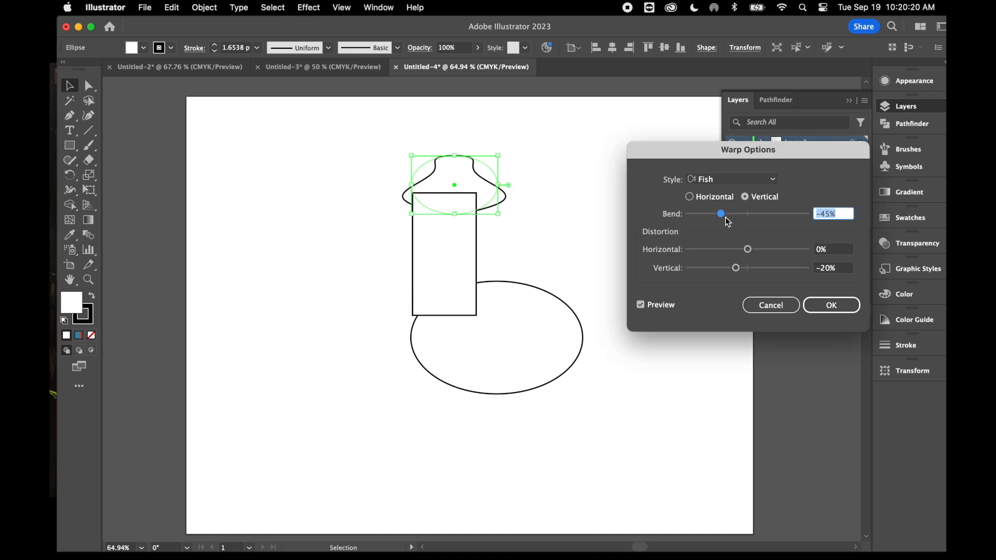
left_click(690, 198)
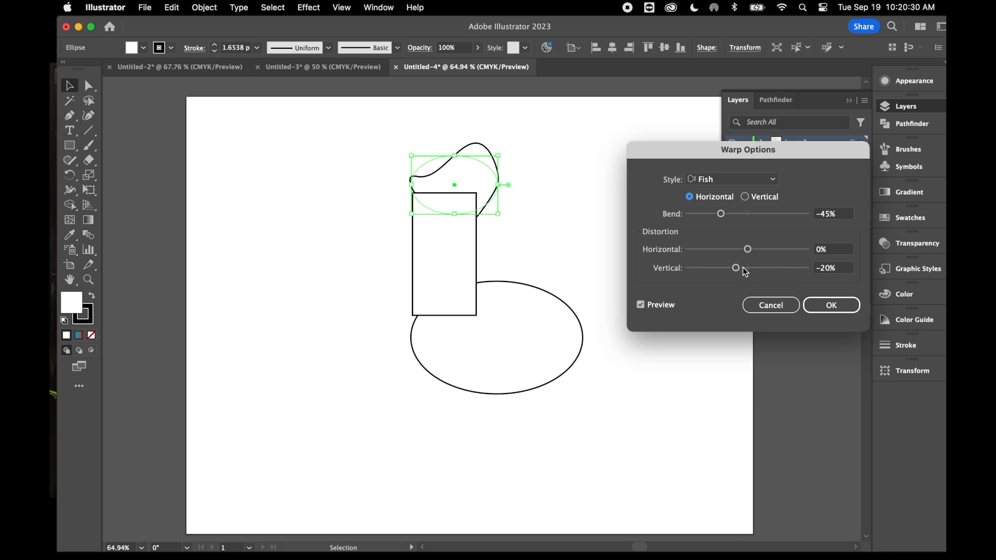
mouse_move(722, 214)
left_mouse_down()
mouse_move(746, 215)
mouse_move(718, 218)
mouse_move(728, 223)
left_mouse_up()
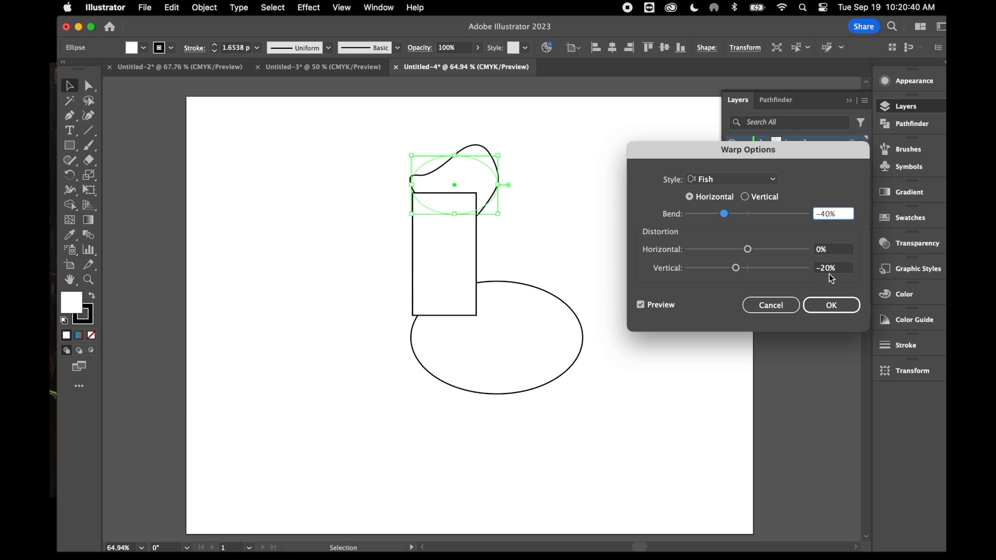
left_click_drag(735, 267, 750, 275)
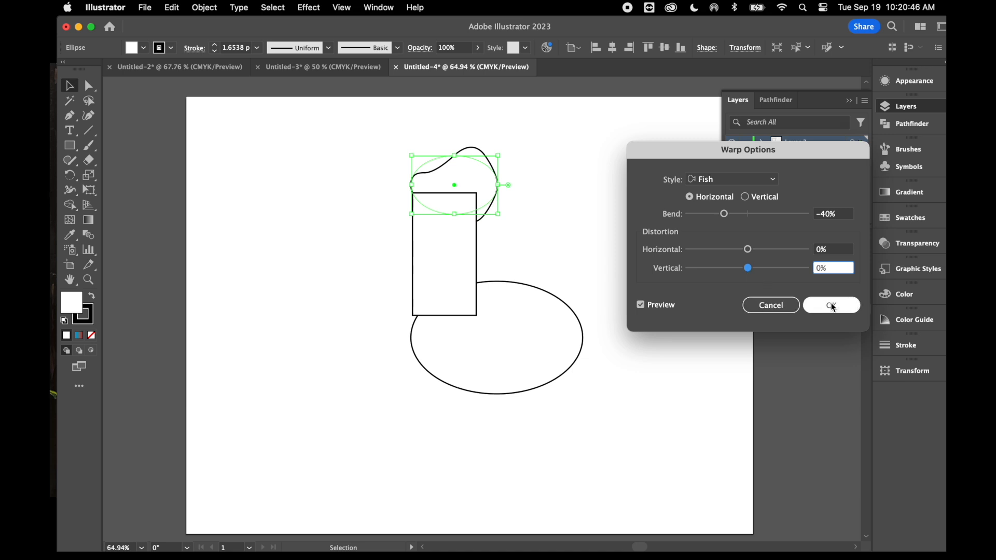
left_click(642, 306)
left_click(642, 306)
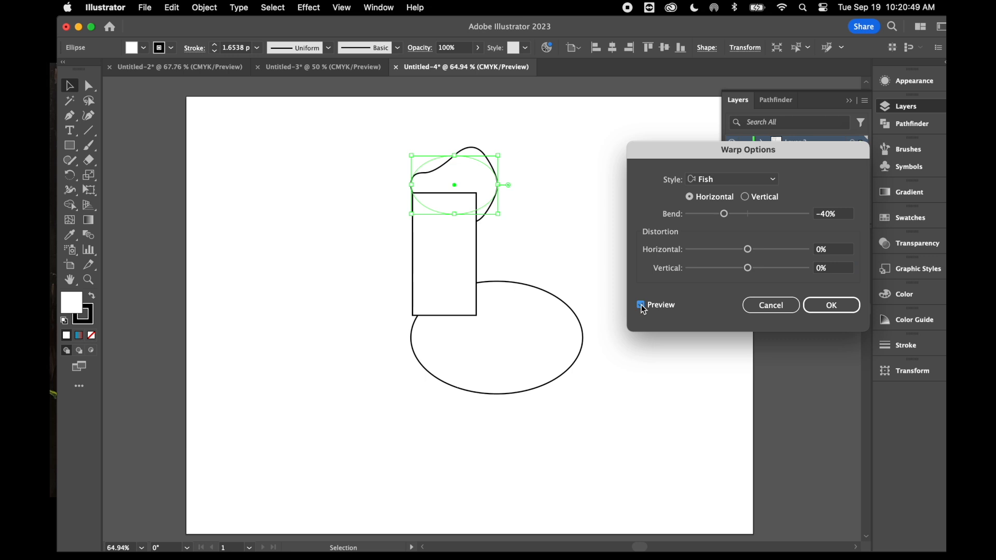
left_click(833, 307)
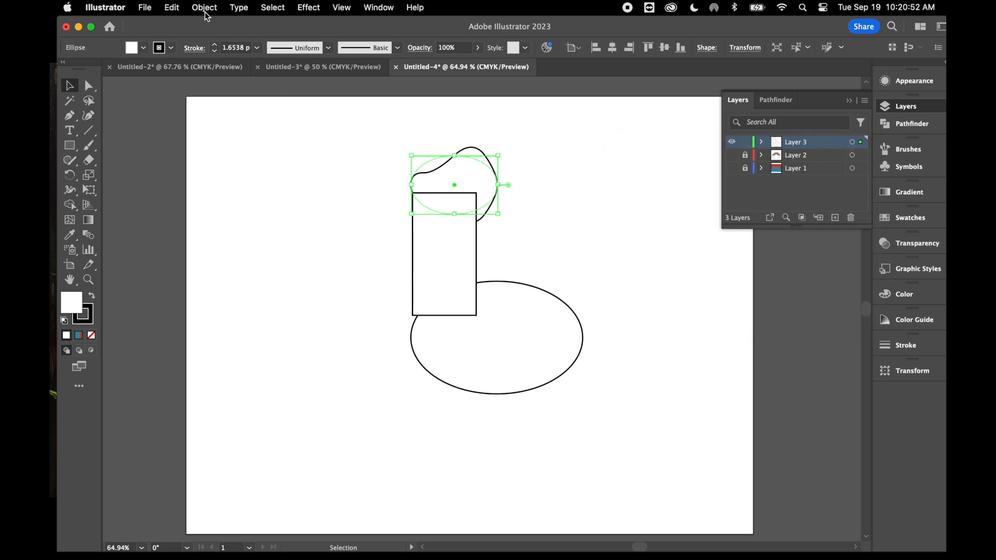
- Expand the appearance of the fish-warped ellipse and place it just above the rectangle's upper right corner
left_click_drag(459, 181, 519, 182)
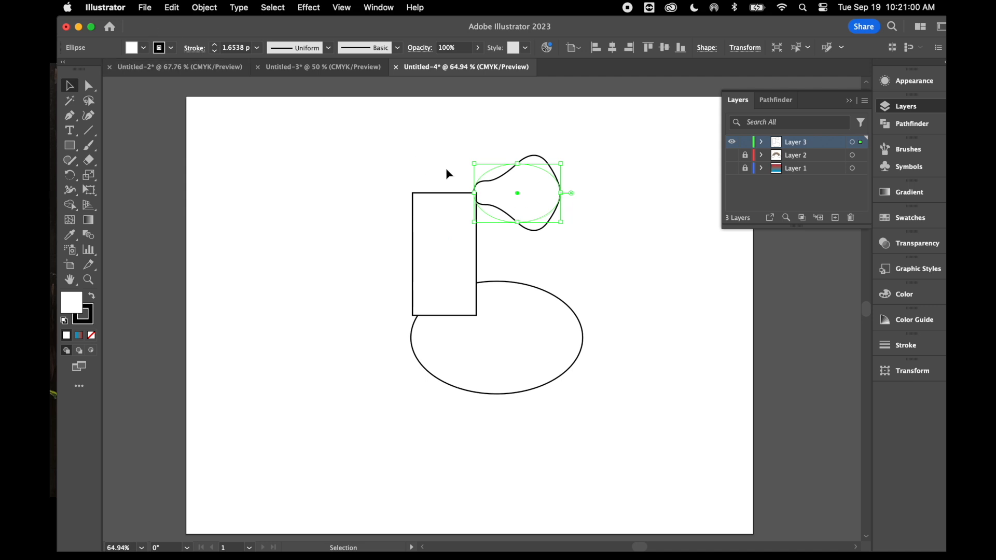
left_click(206, 8)
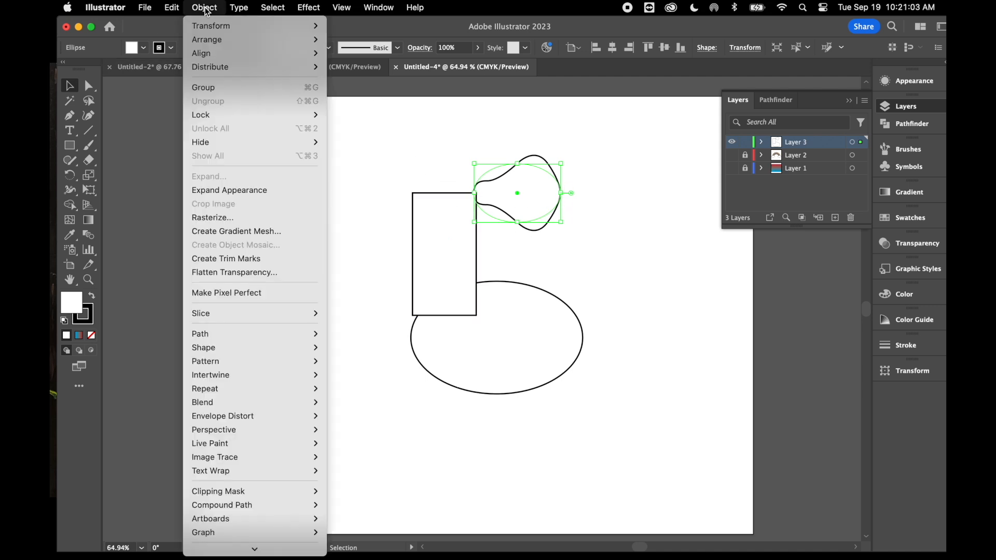
left_click(254, 188)
left_click_drag(540, 203, 510, 175)
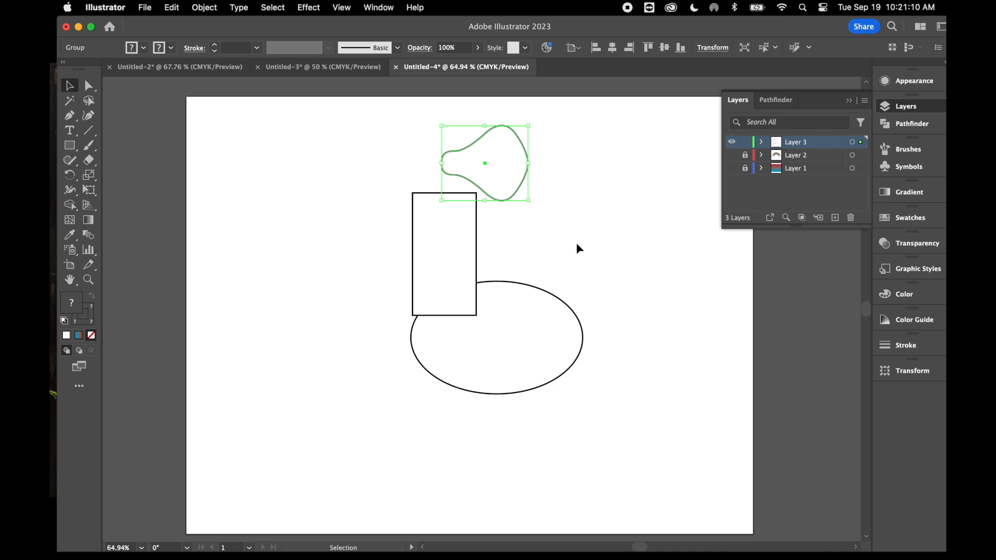
left_click(623, 180)
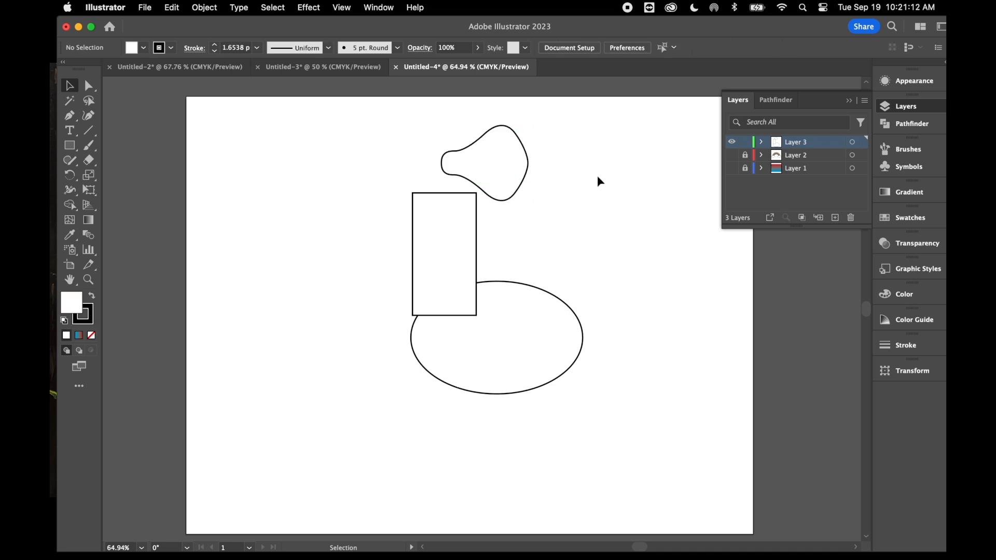
left_click(502, 151)
left_click(310, 145)
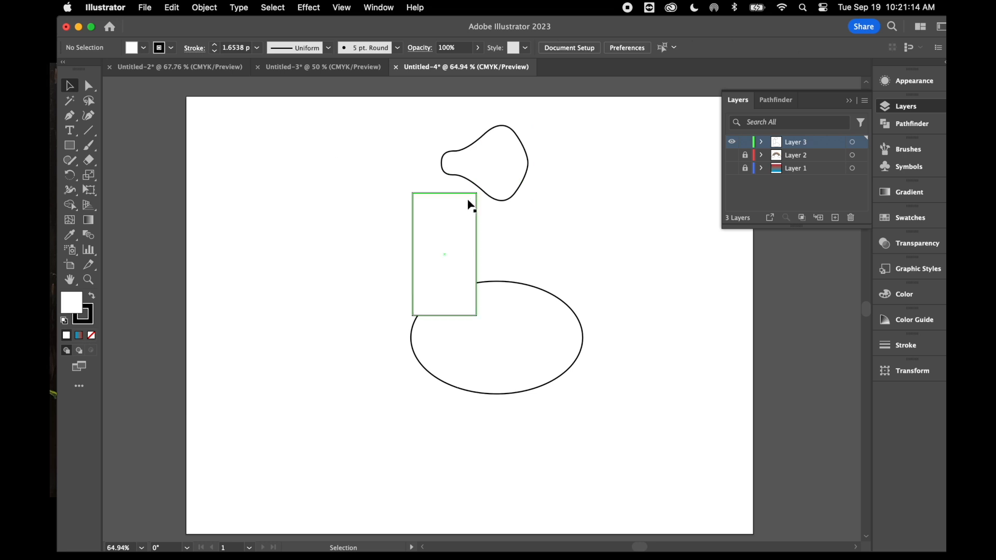
- Apply a vertical Arc warp to the tall rectangle with 30% bend and 25% vertical distortion
left_click(456, 227)
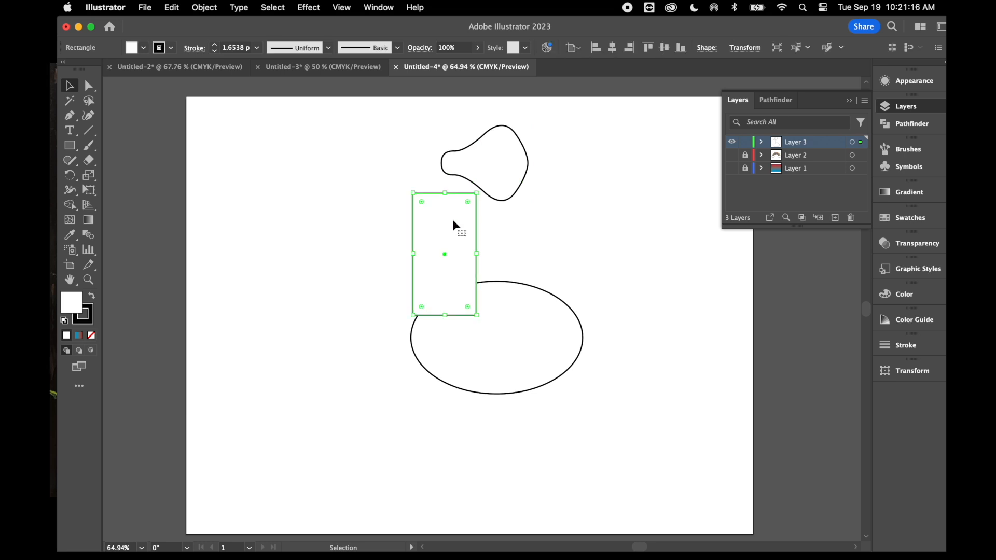
left_click(314, 10)
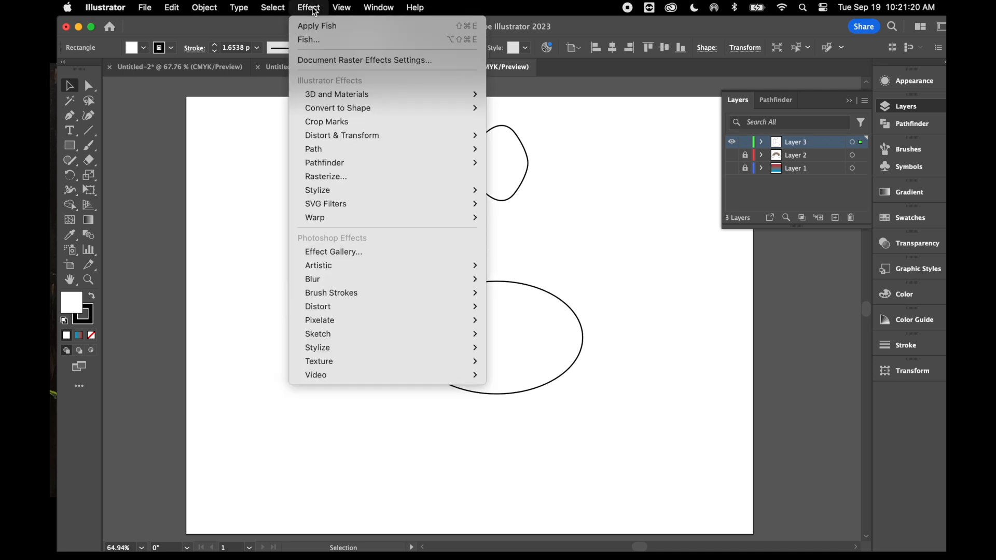
mouse_move(367, 213)
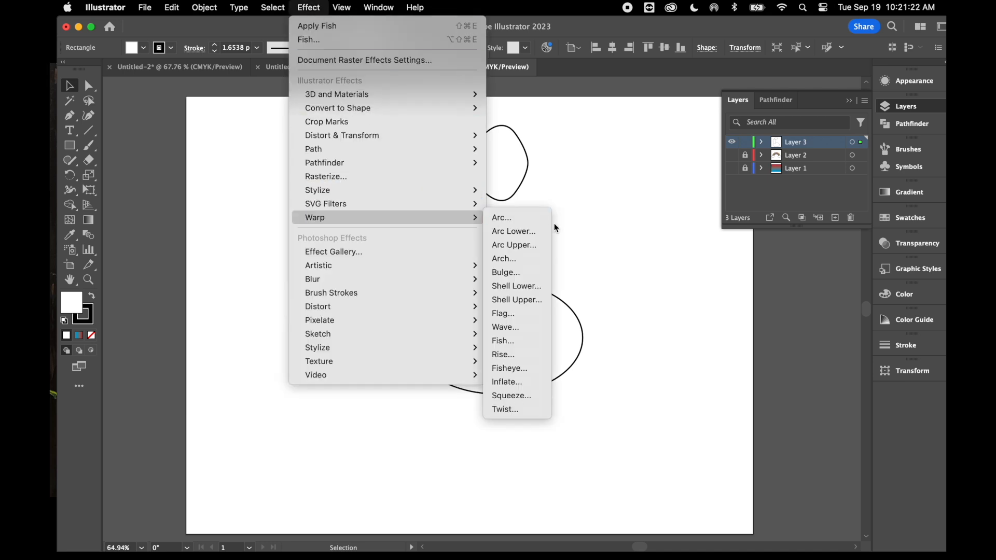
left_click(535, 219)
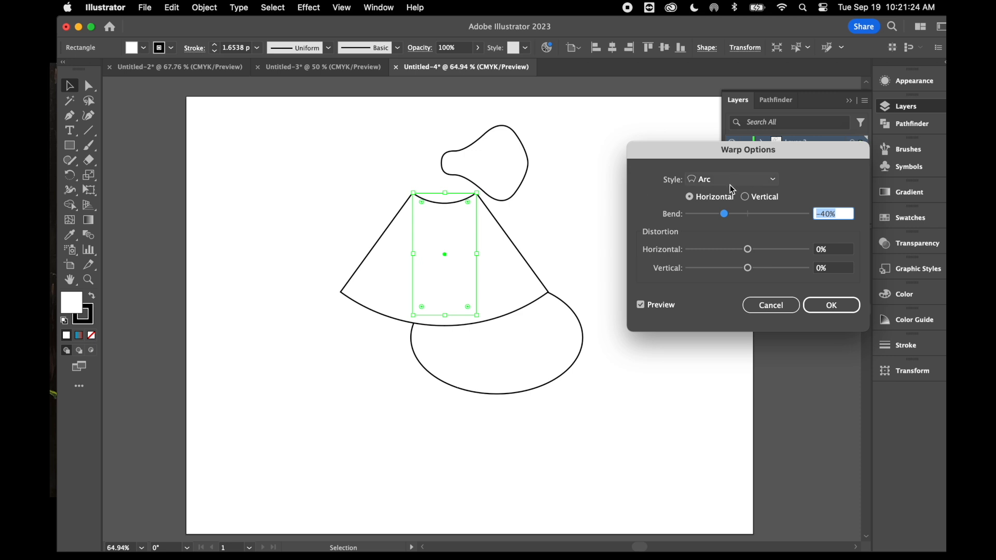
left_click(745, 197)
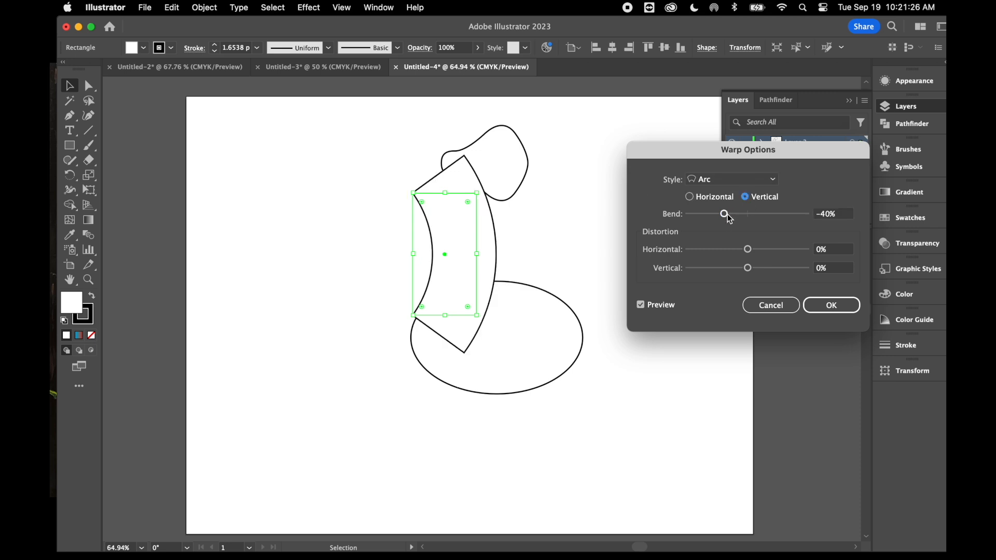
left_click_drag(725, 214, 770, 219)
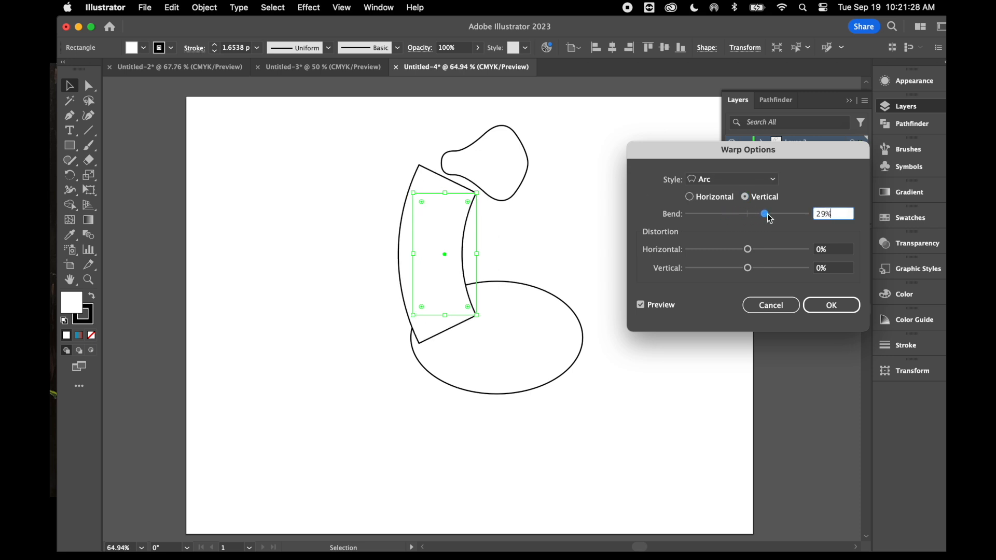
left_click(767, 215)
left_click_drag(768, 214, 768, 216)
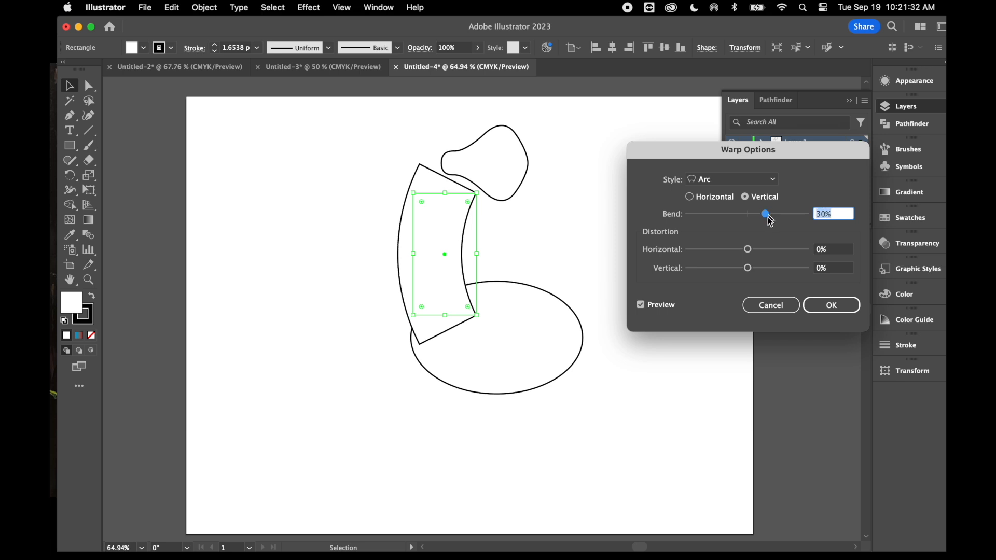
left_click_drag(749, 270, 764, 273)
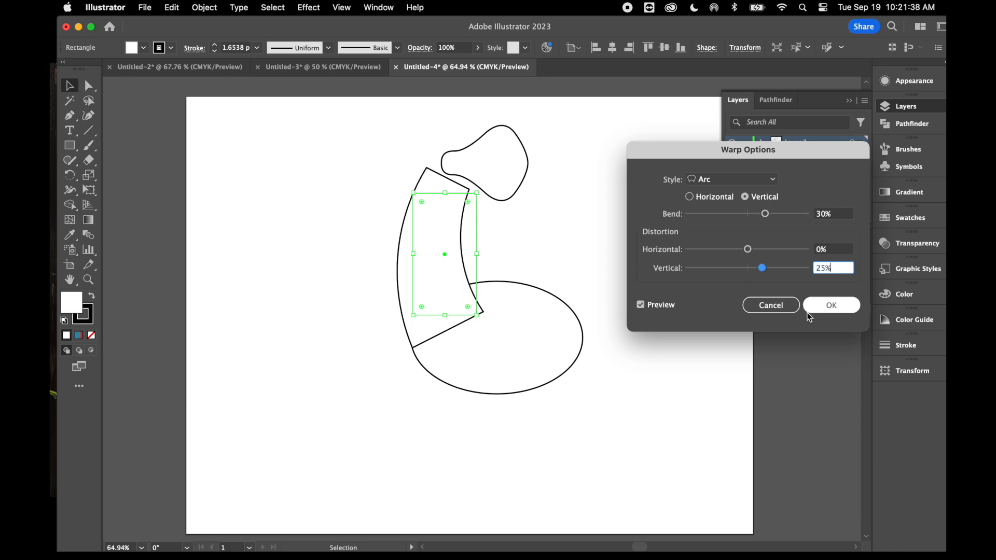
left_click(831, 305)
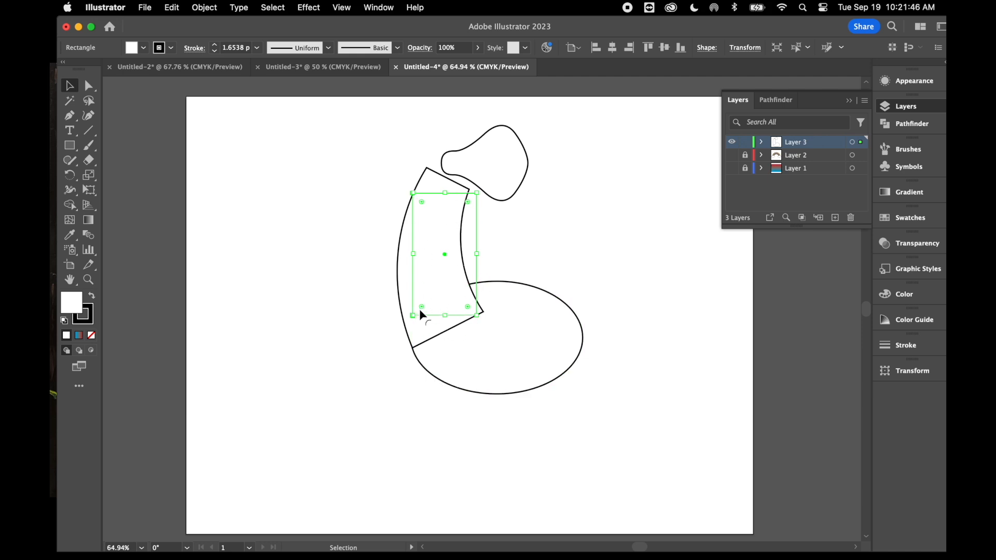
- Expand the appearance of the arc-warped rectangle and deselect it
left_click(212, 10)
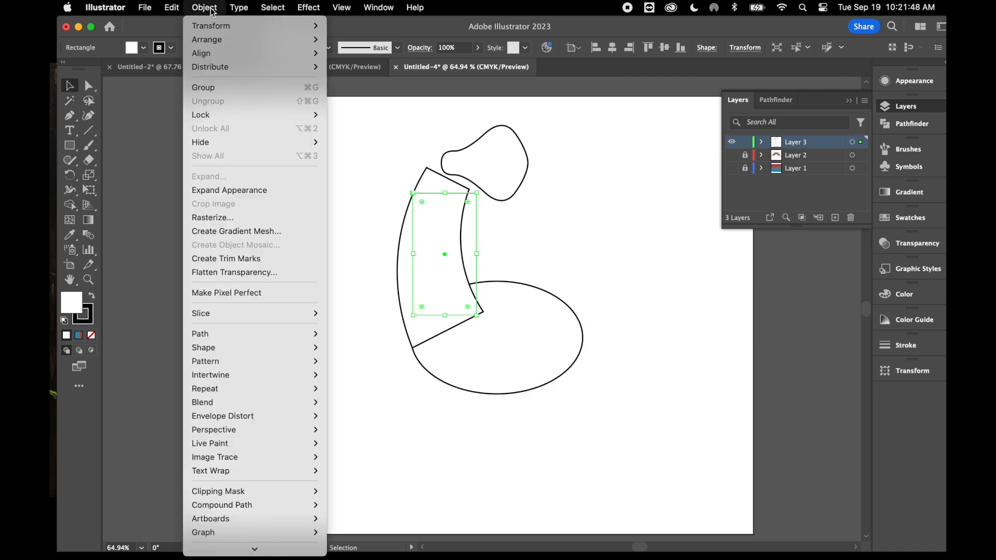
left_click(254, 190)
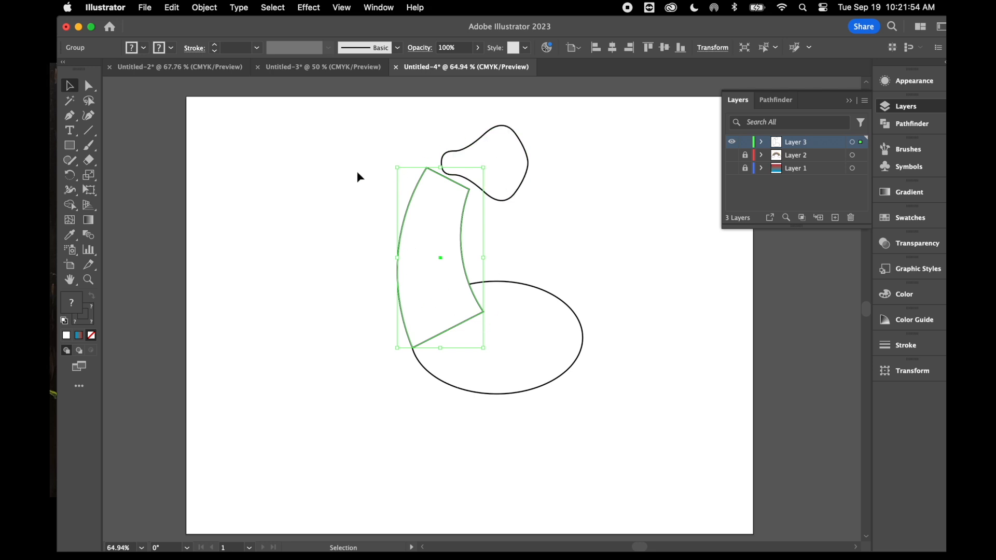
left_click(348, 254)
- Apply a horizontal Flag warp to the large lower ellipse with 30% bend, 0% horizontal and 25% vertical distortion
left_click(546, 339)
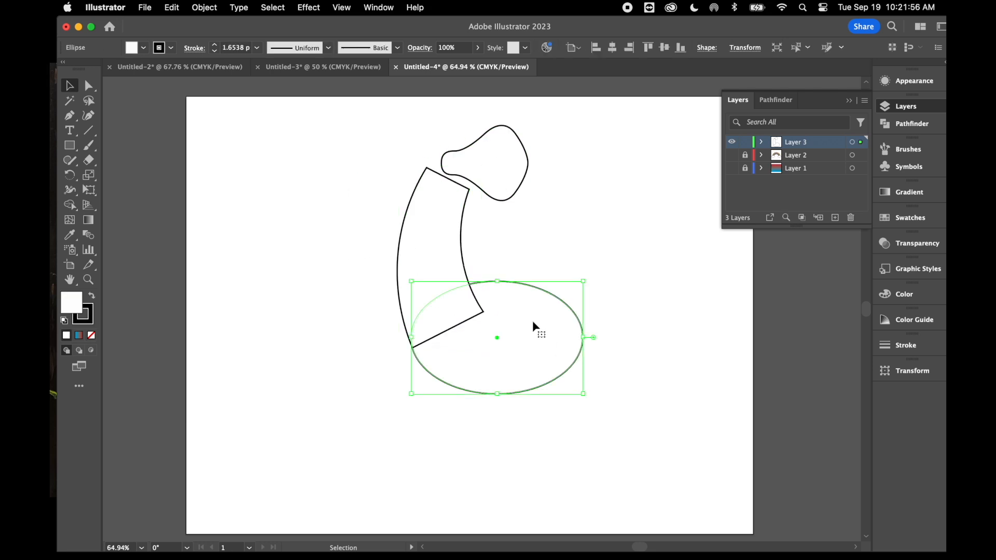
left_click(308, 7)
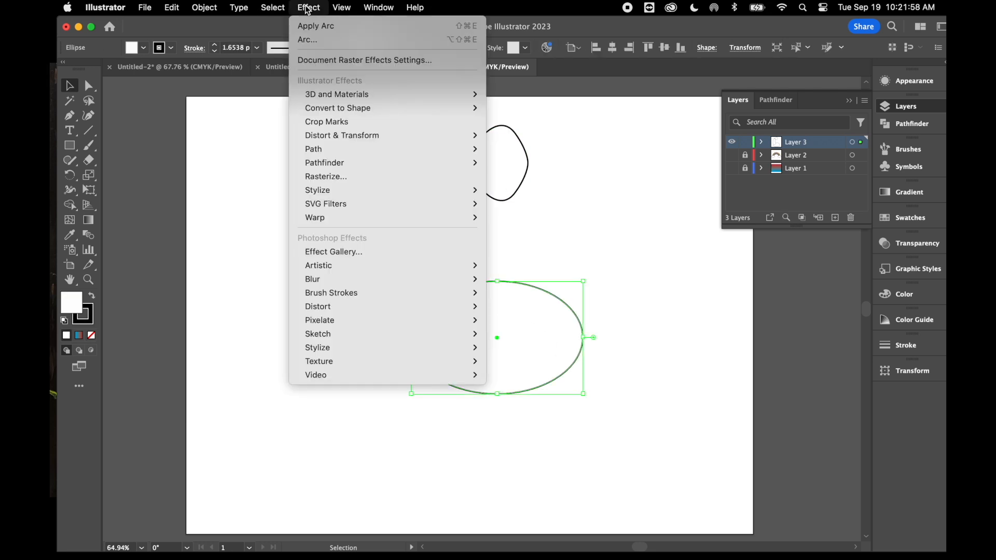
mouse_move(351, 218)
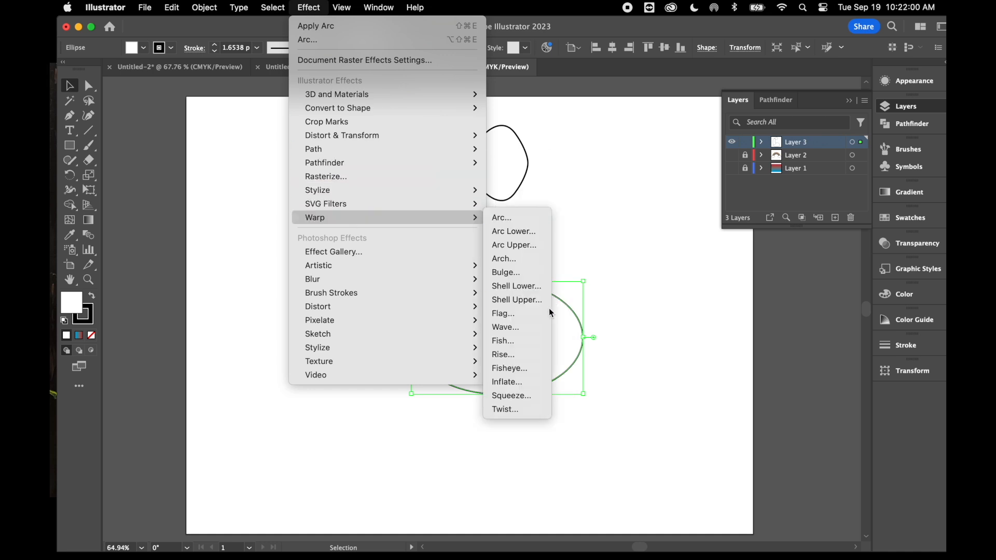
left_click(531, 313)
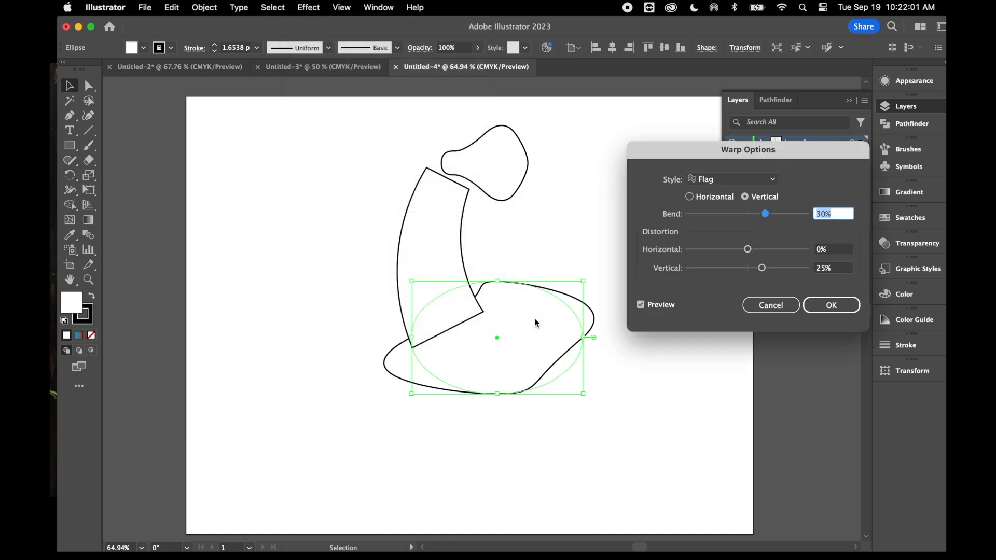
left_click(691, 199)
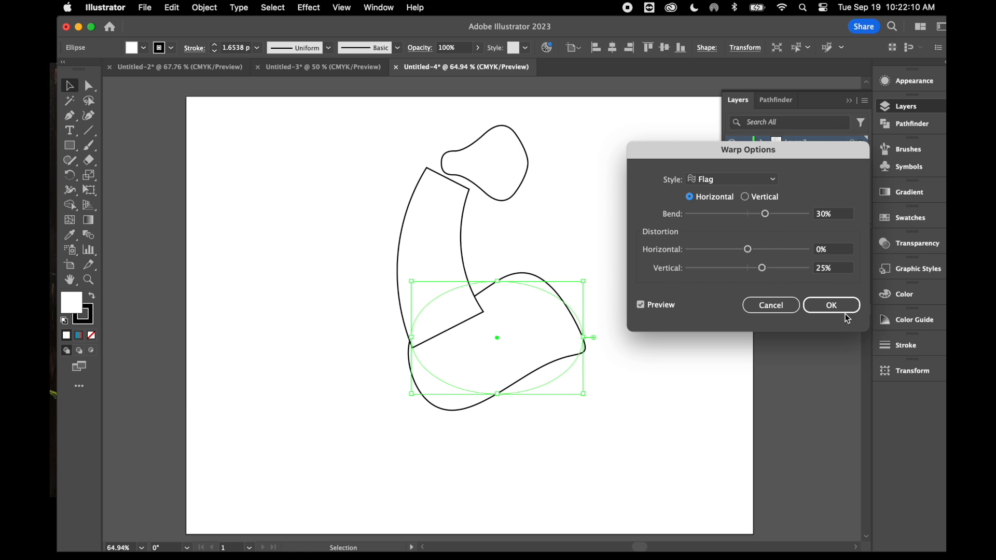
left_click(829, 306)
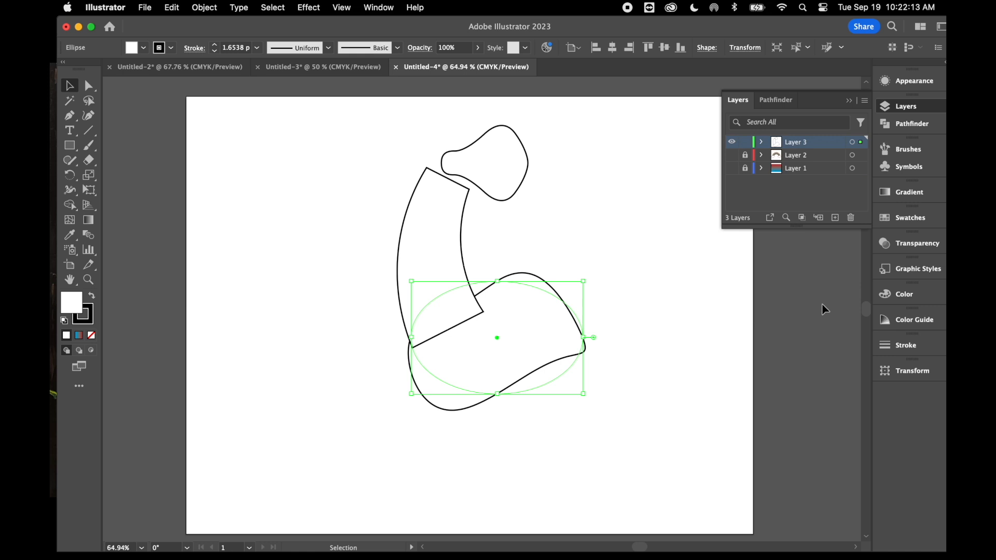
- Expand the appearance of the flag-warped large ellipse
left_click(209, 9)
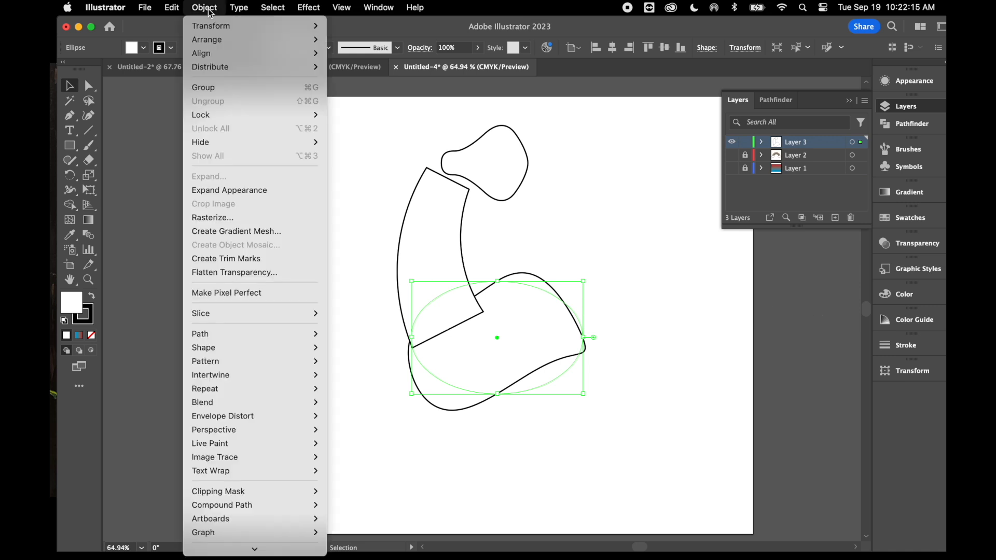
left_click(236, 190)
left_click(276, 198)
- Move the small head shape onto the upper end of the curved neck and shift the large body shape slightly upward
left_click_drag(489, 166, 470, 176)
left_click_drag(539, 322, 539, 321)
left_click(565, 213)
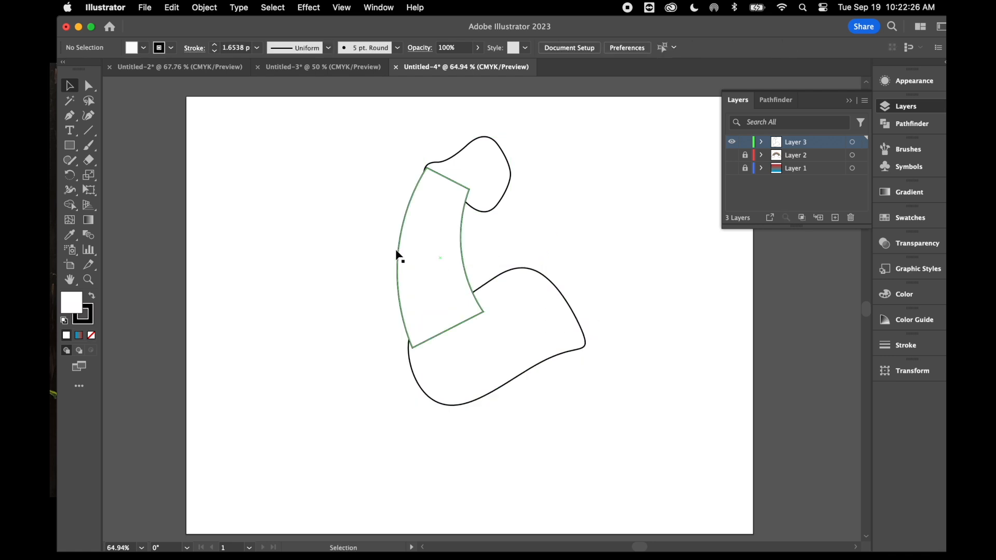
- Unite the head, neck and body shapes into a single outline with Pathfinder, leaving nothing selected
left_click_drag(385, 148, 552, 387)
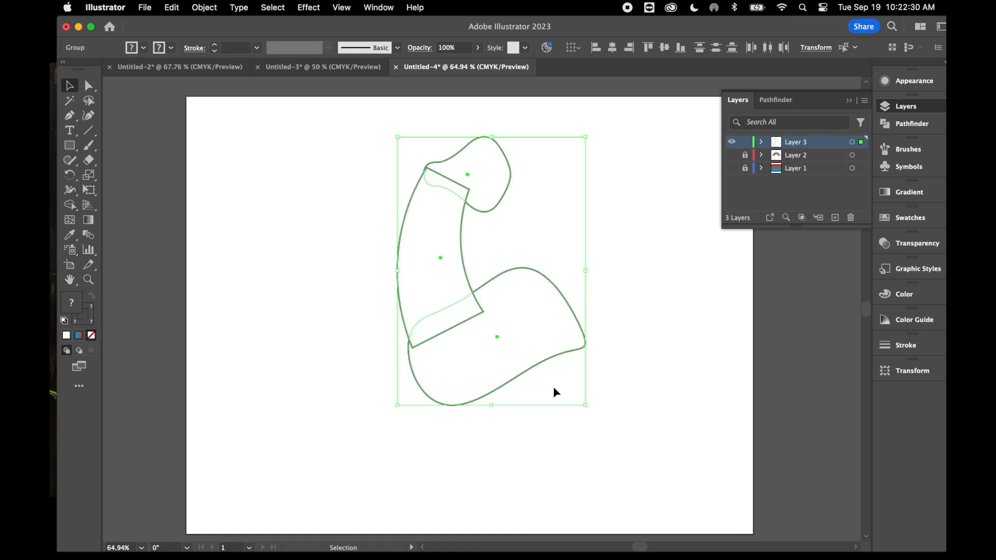
left_click(916, 122)
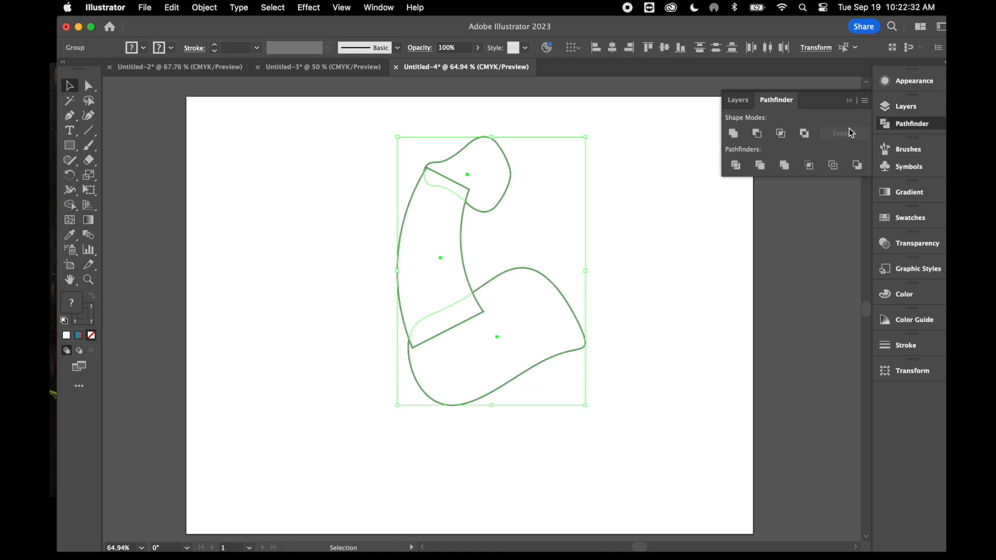
left_click(734, 134)
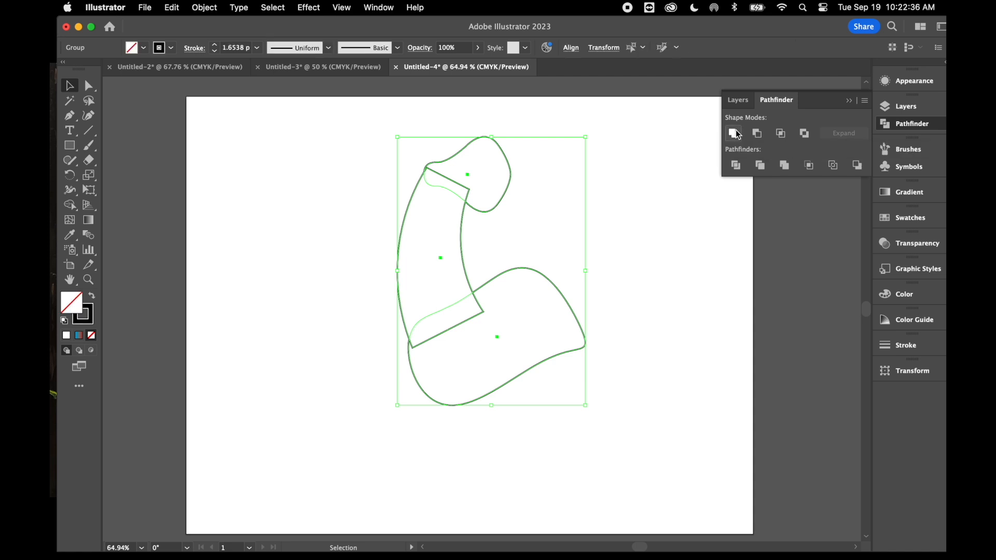
left_click(633, 241)
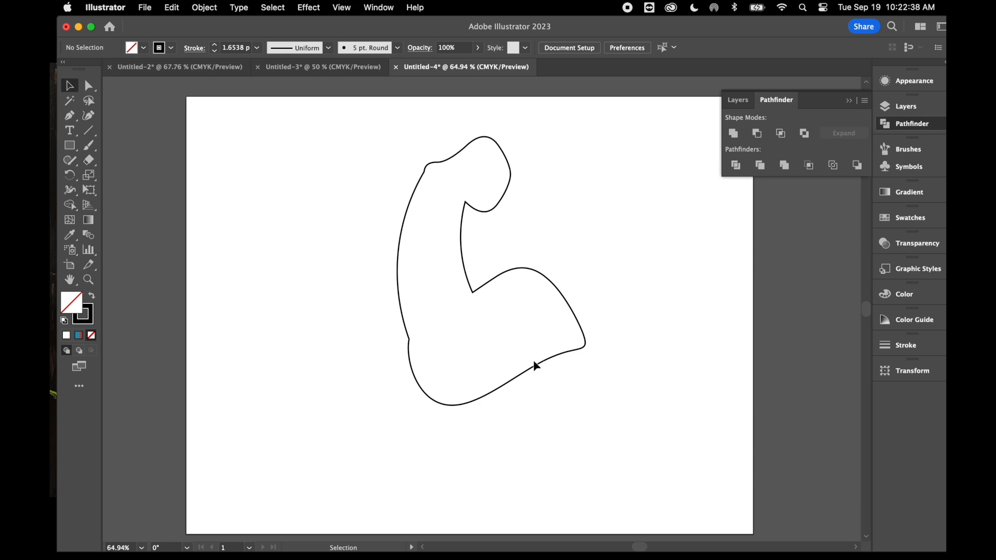
- Fill the united head, neck and body shape with the yellow swatch
left_click_drag(513, 309, 451, 312)
left_click_drag(352, 214, 353, 213)
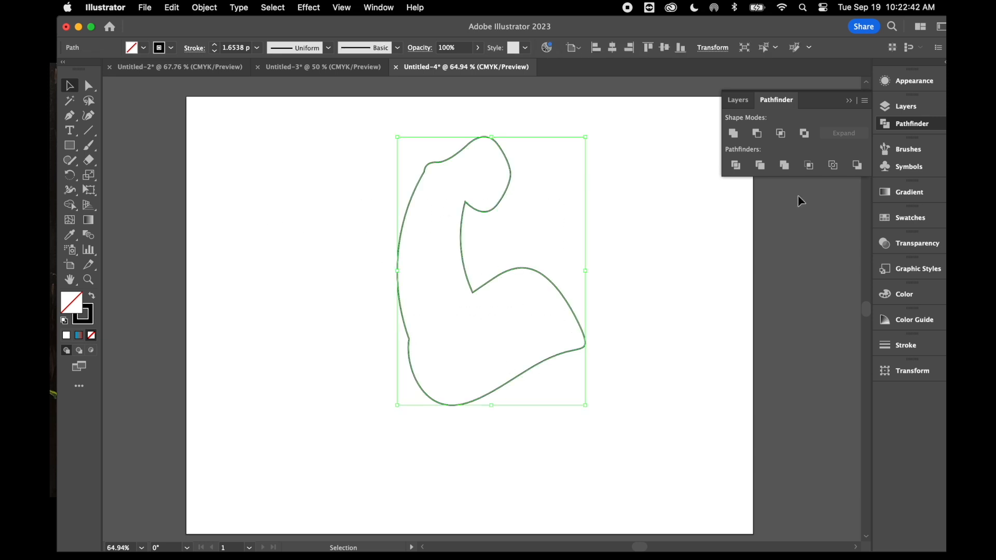
left_click(903, 217)
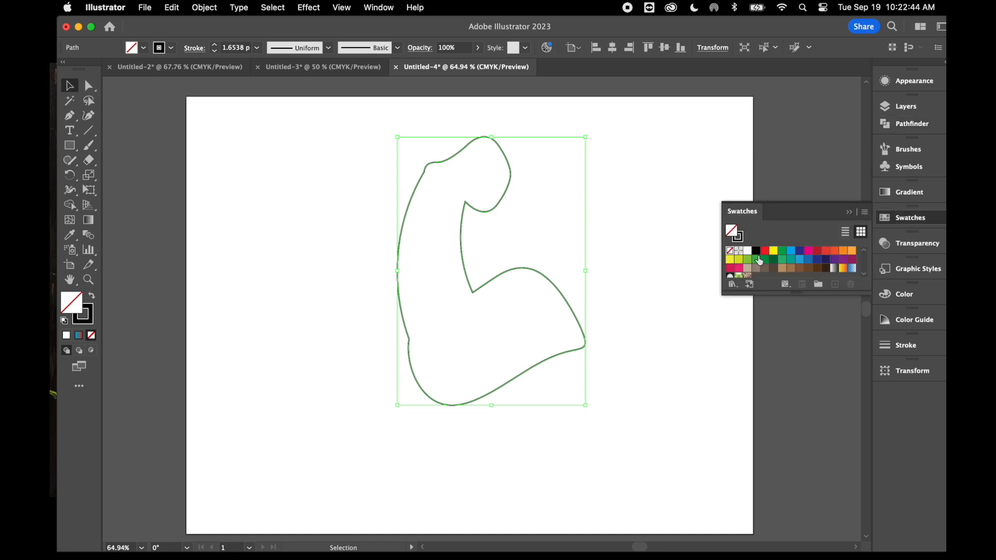
left_click(774, 252)
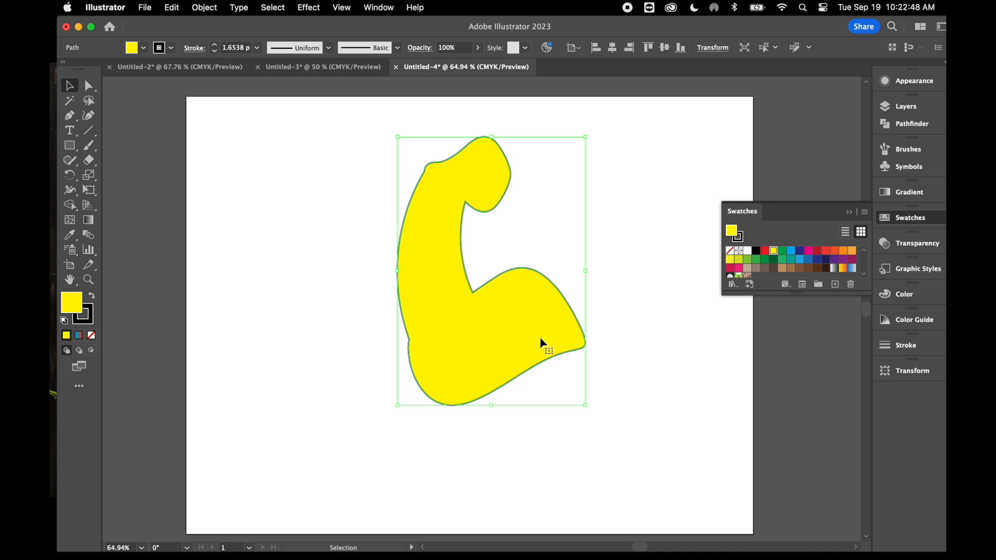
- Scale the yellow figure down proportionally to about three quarters and reposition it in the artboard's upper middle
mouse_move(585, 408)
left_mouse_down()
mouse_move(569, 349)
mouse_move(559, 351)
left_mouse_up()
left_click_drag(447, 282, 455, 293)
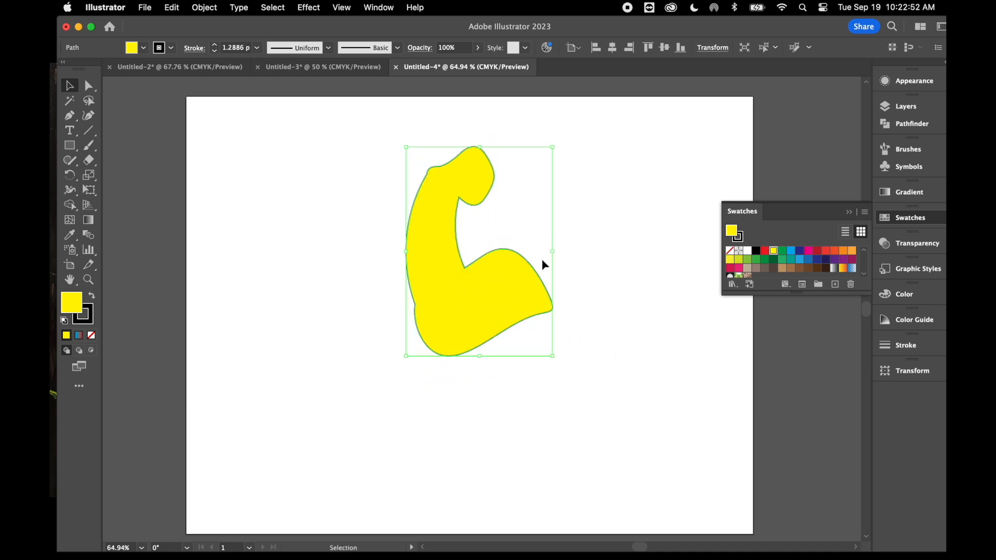
left_click(580, 243)
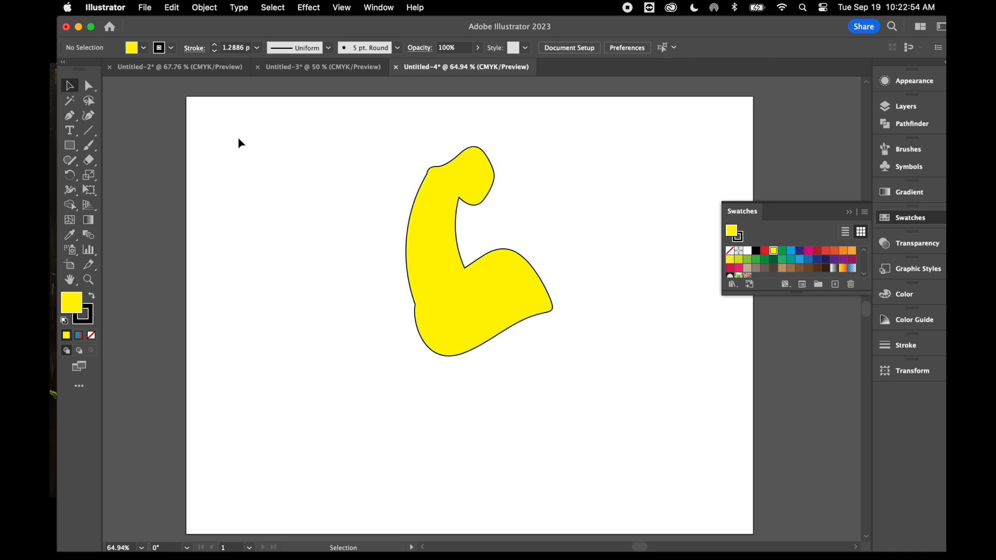
- Draw a tall, narrow yellow ellipse on the empty area left of the figure's head
left_click(73, 150)
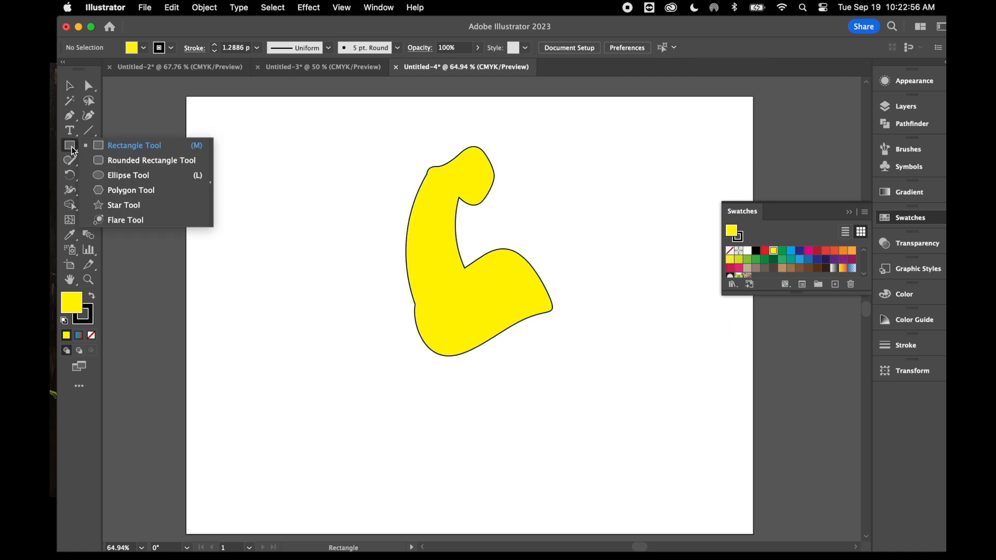
left_click(130, 176)
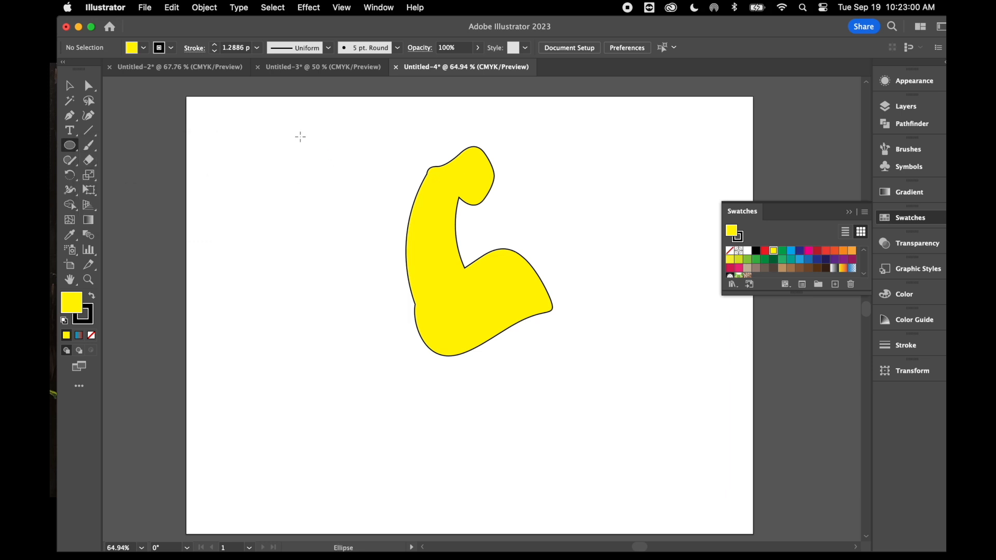
left_click_drag(300, 137, 315, 218)
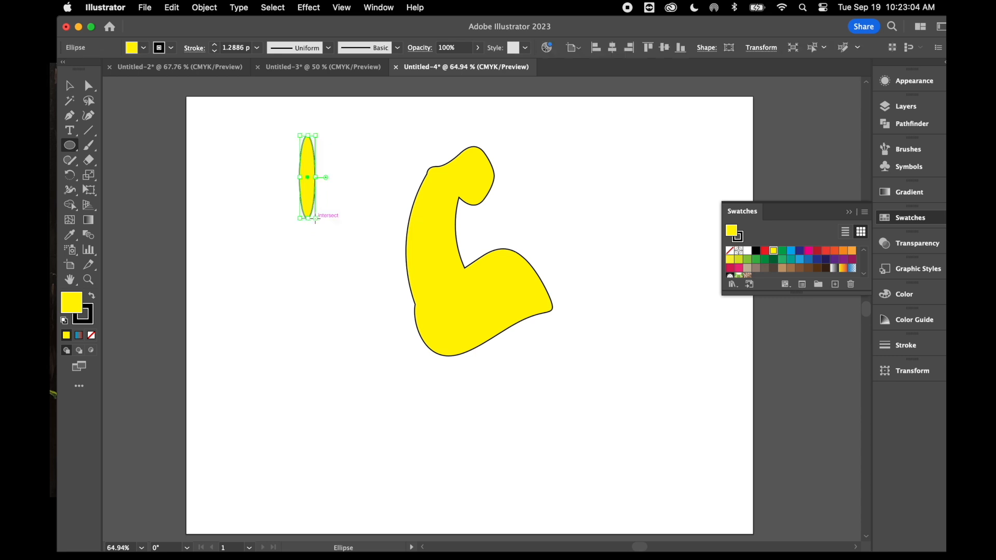
- Apply a vertical Flag warp to the narrow ellipse with -40% bend, 0% horizontal and 40% vertical distortion
left_click(316, 7)
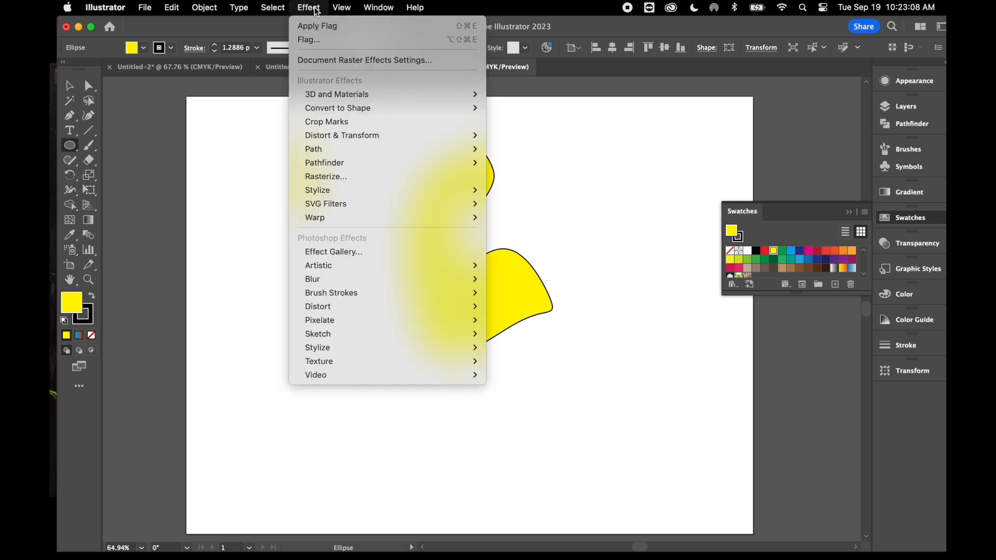
mouse_move(377, 220)
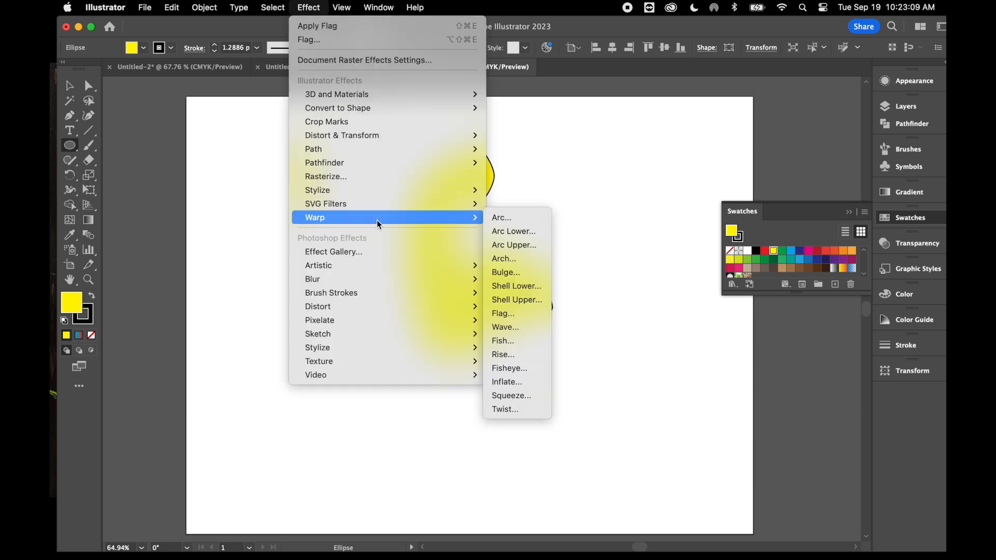
left_click(538, 318)
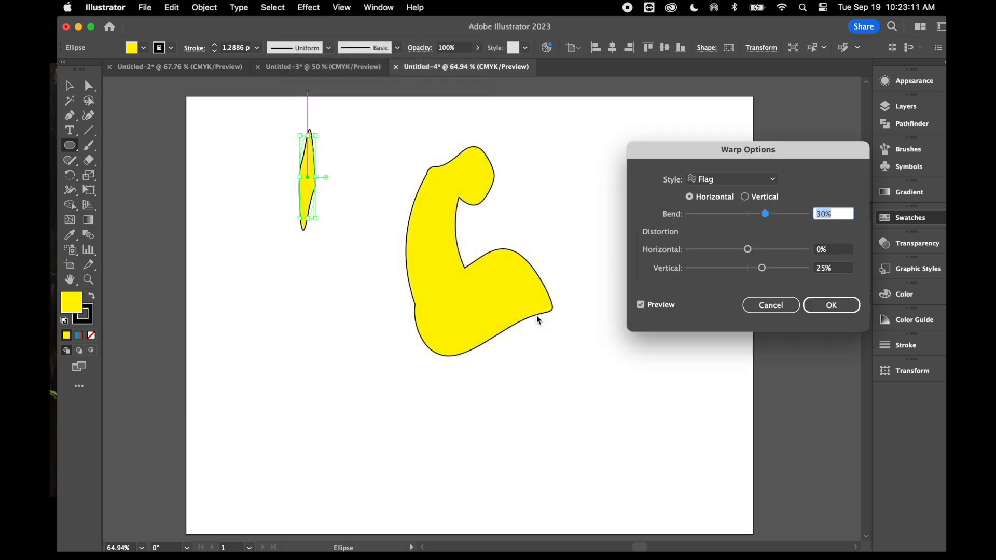
left_click(745, 199)
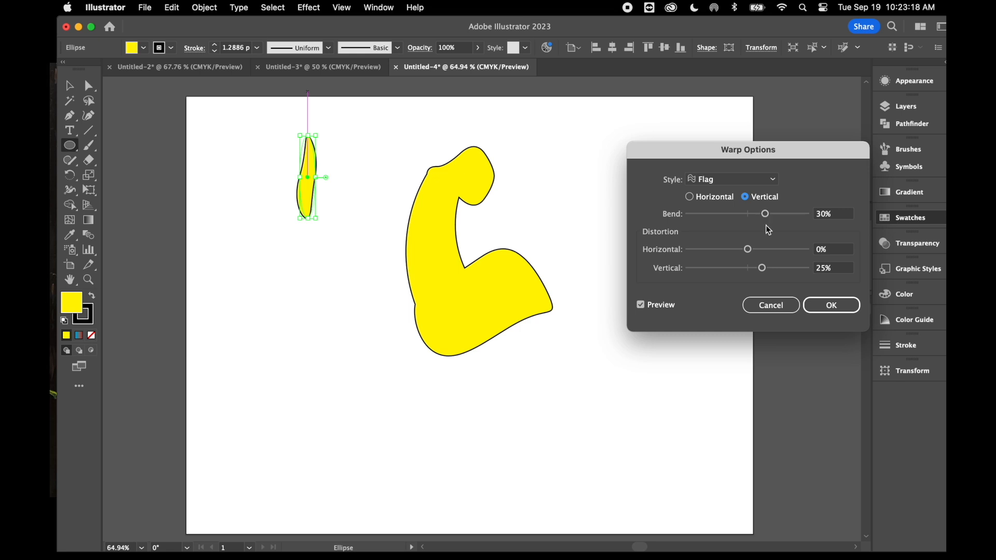
left_click(765, 214)
left_click_drag(733, 217, 724, 217)
left_click(762, 268)
left_click_drag(766, 272, 774, 276)
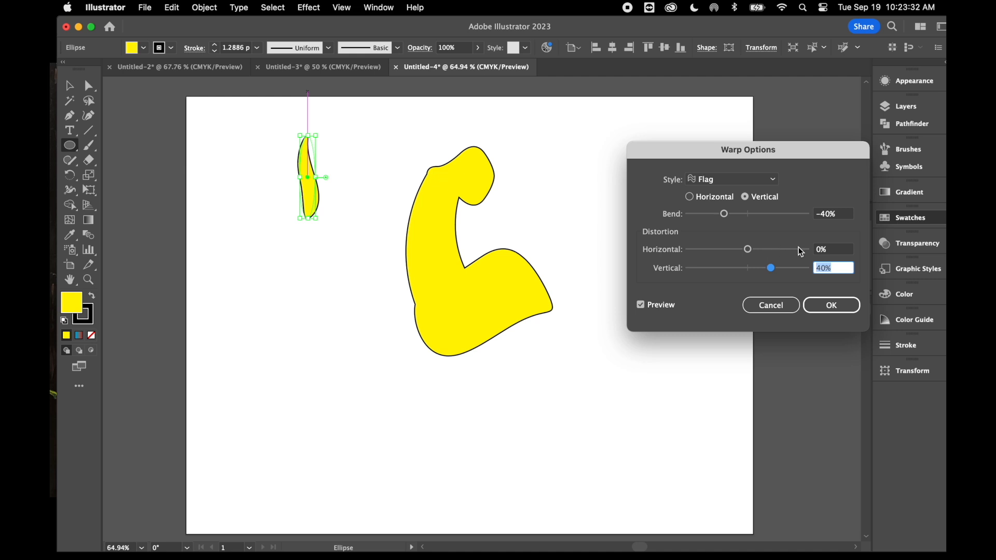
left_click(832, 306)
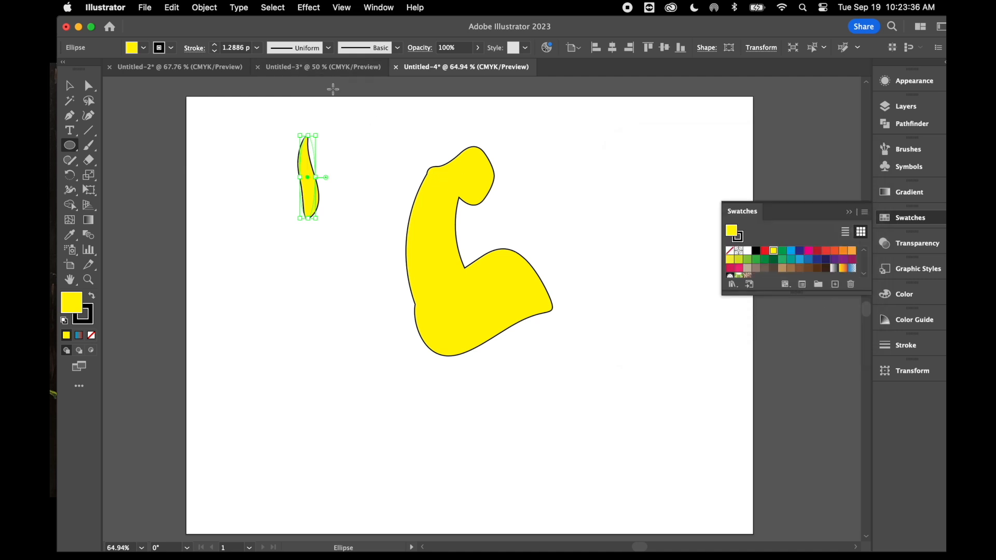
- Expand the warped ellipse's appearance and place it as a diagonally rotated strand beside the figure's head
left_click(206, 7)
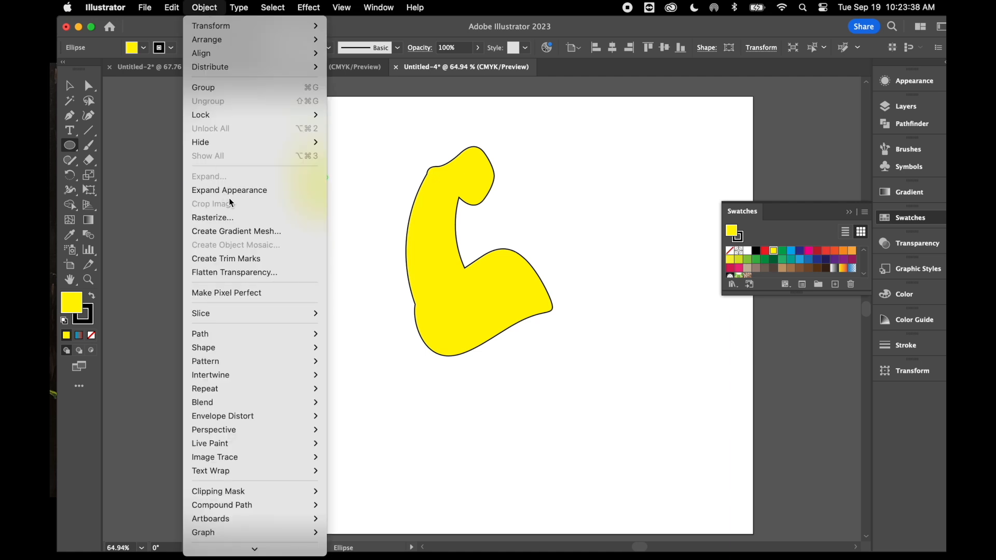
left_click(230, 191)
left_click(69, 87)
left_click_drag(323, 224, 404, 141)
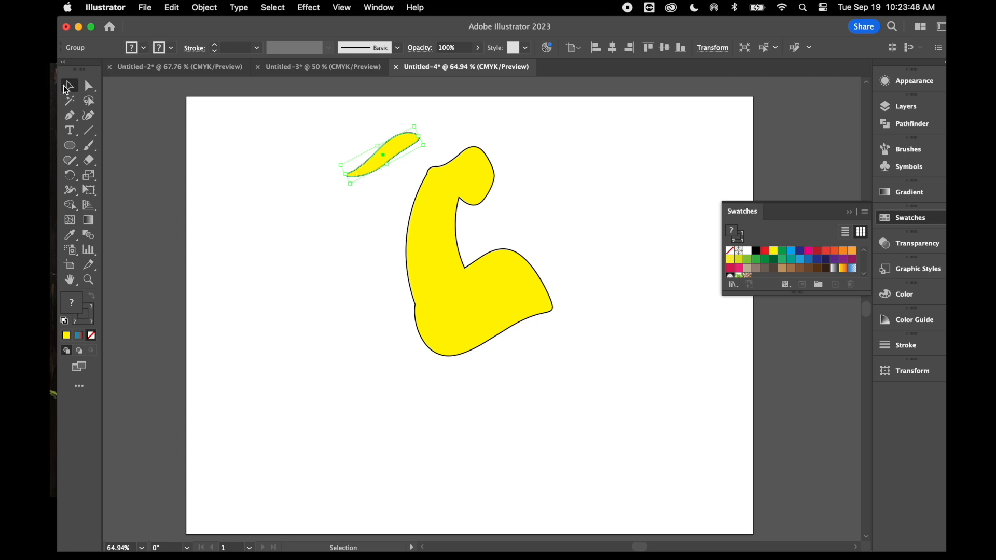
- Duplicate the curved strand several times down the back of the neck, with one copy over the body
key("a")
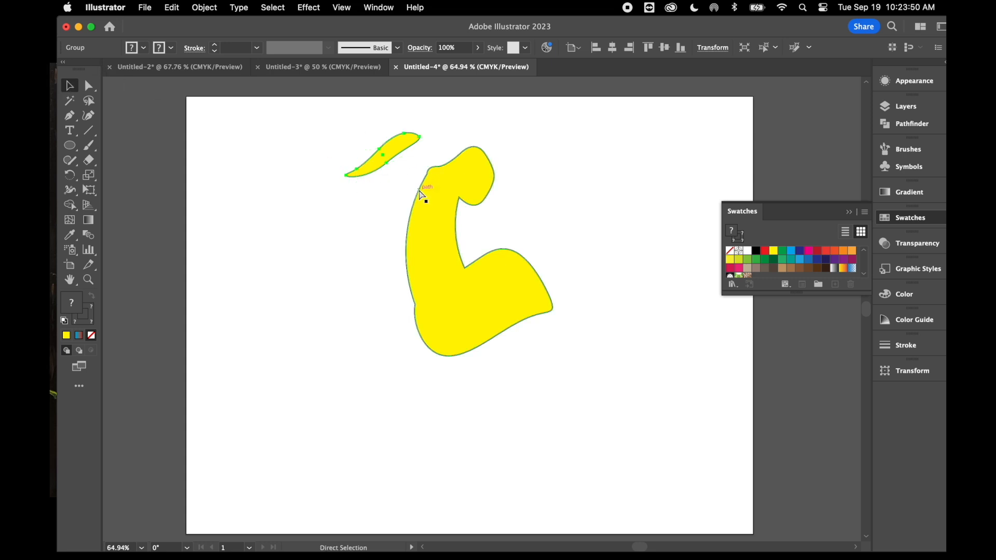
left_click_drag(405, 144, 407, 187)
left_click_drag(407, 151, 482, 313)
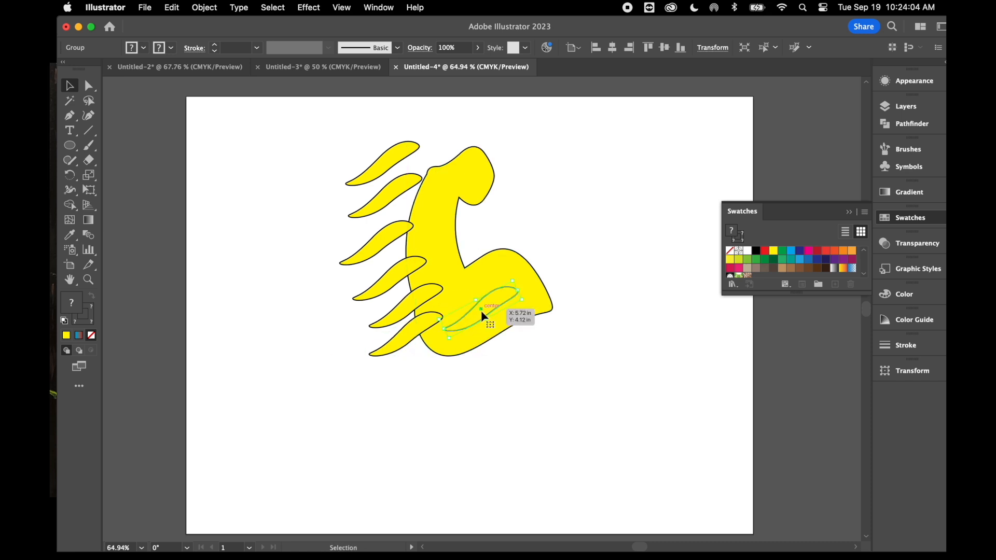
double_click(481, 310)
double_click(612, 231)
- Shift the figure right, fan seven rotated strands into an overlapping mane, and place two more over the forehead
left_click_drag(483, 315, 386, 220)
left_click_drag(403, 147, 436, 159)
left_click(401, 190)
left_click_drag(402, 194, 454, 200)
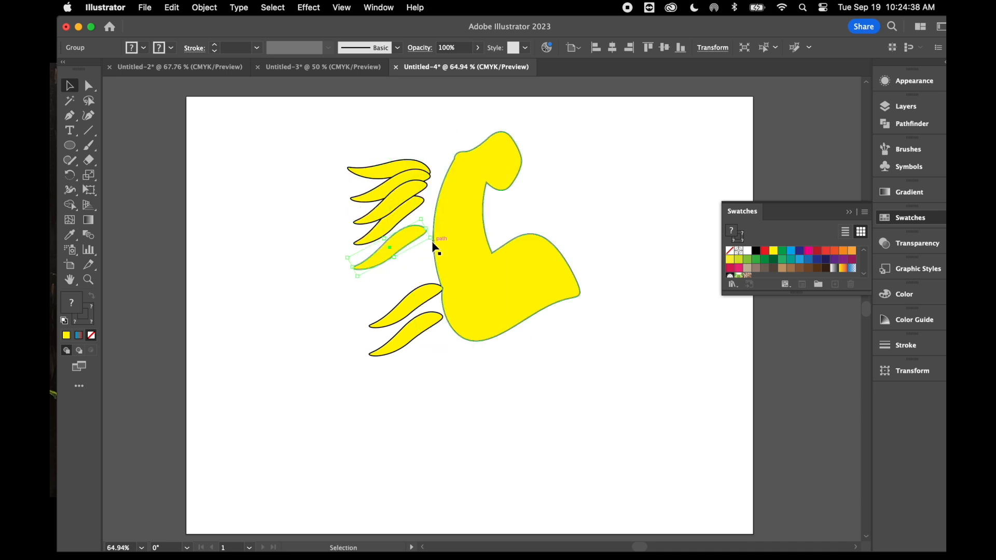
left_click_drag(434, 244, 413, 253)
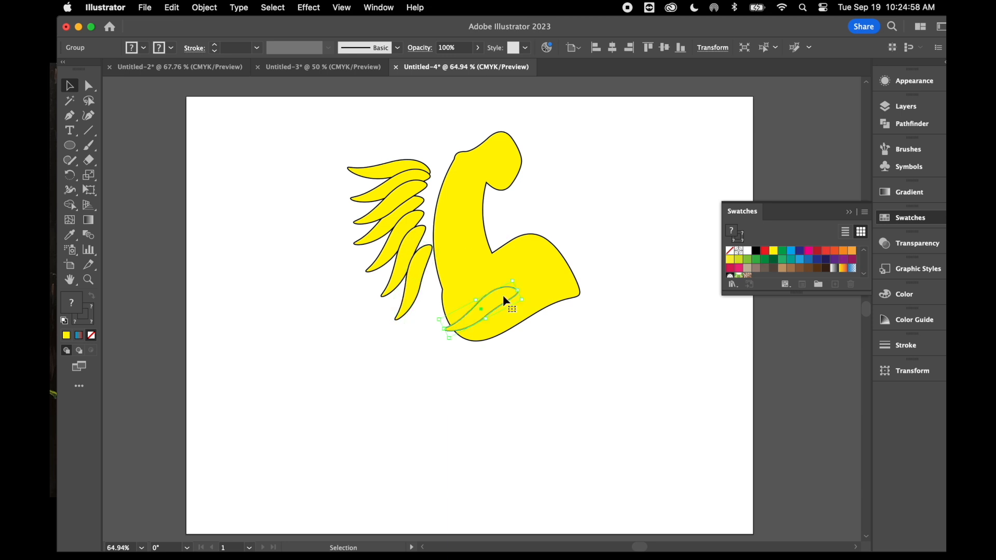
left_click_drag(506, 295, 457, 163)
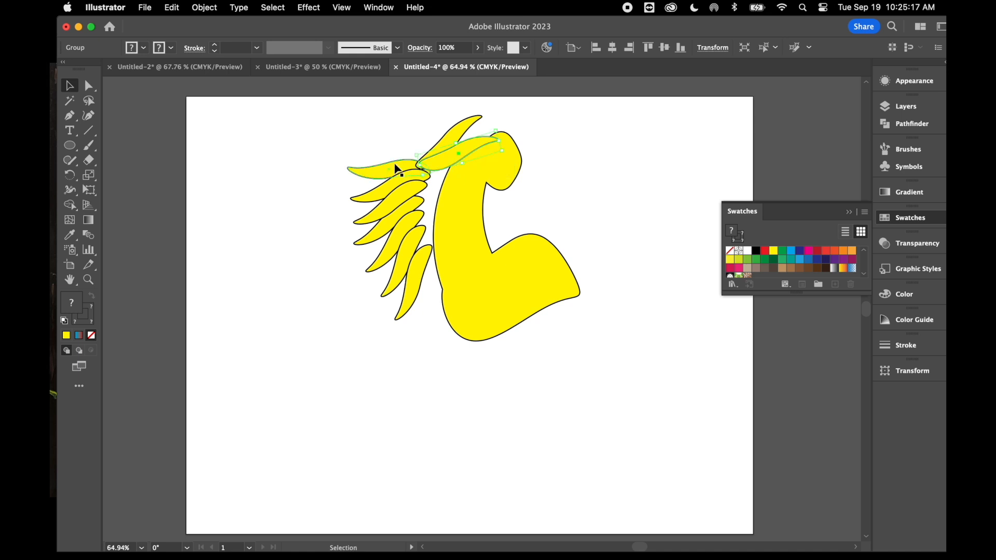
left_click(382, 156)
- Move the yellow figure aside and unite all the mane strands into one shape with Pathfinder
left_click_drag(476, 254, 701, 247)
left_click_drag(359, 129, 470, 352)
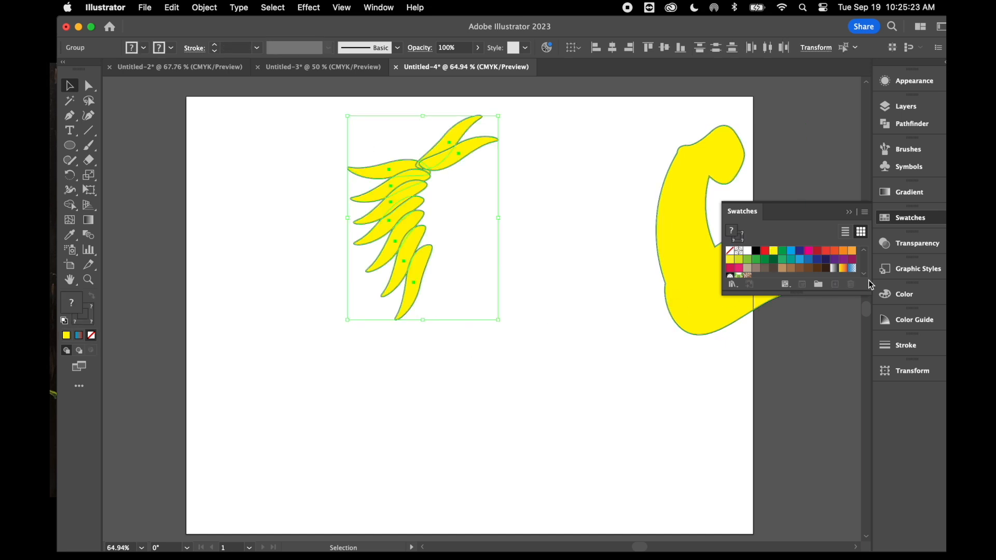
left_click(911, 125)
left_click(733, 136)
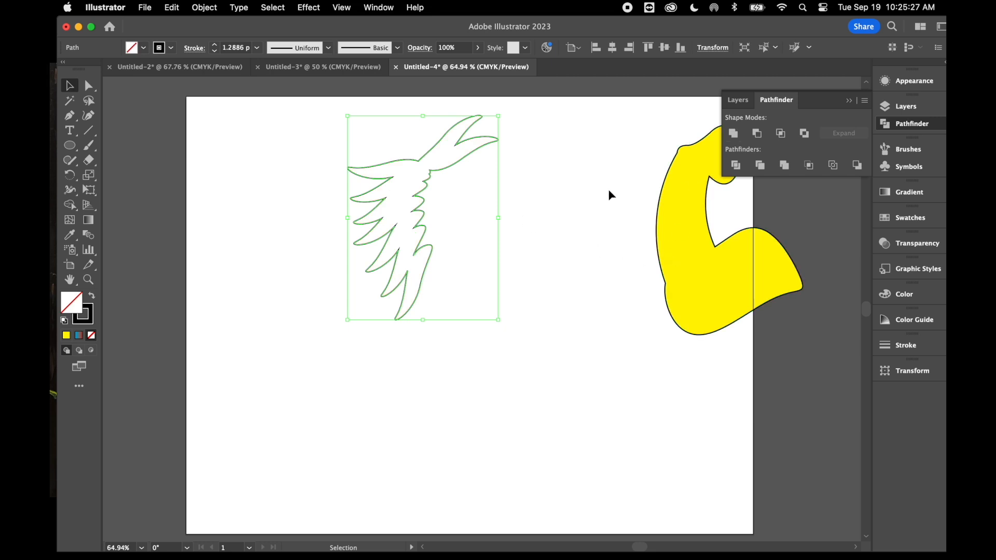
- Move the yellow figure back so the mane outline overlaps its head and neck
left_click_drag(745, 281, 469, 291)
left_click(355, 206)
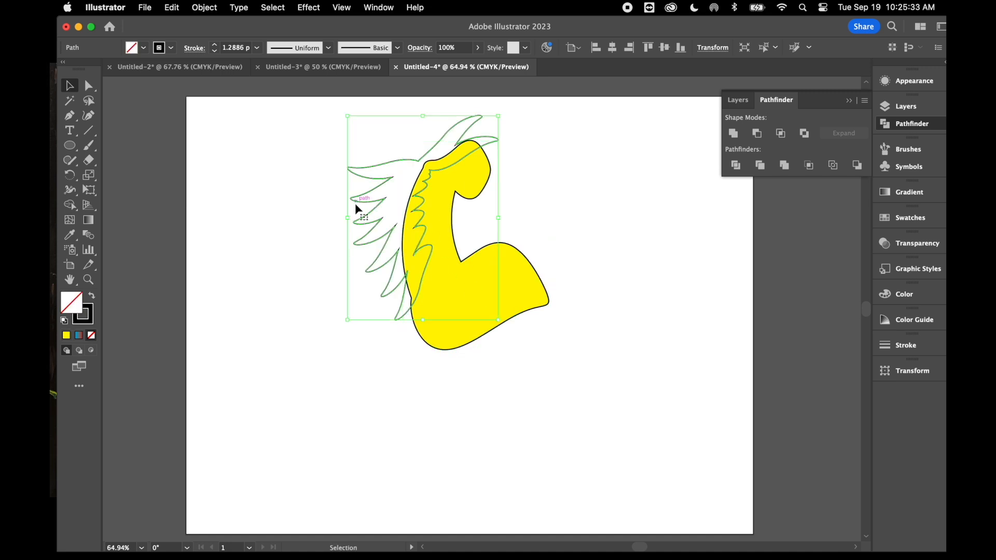
left_click(273, 212)
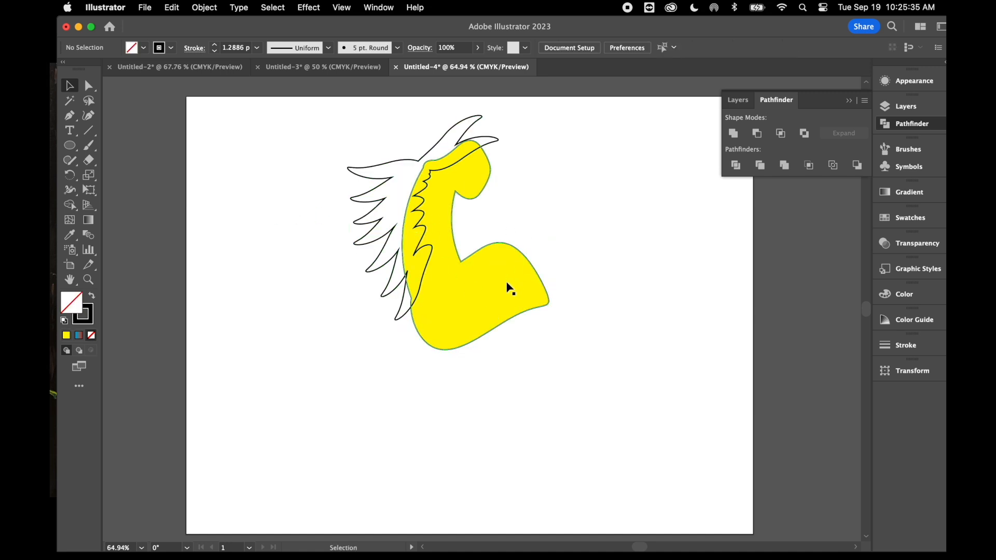
- Send the mane shape to the back, behind the yellow figure
left_click(373, 173)
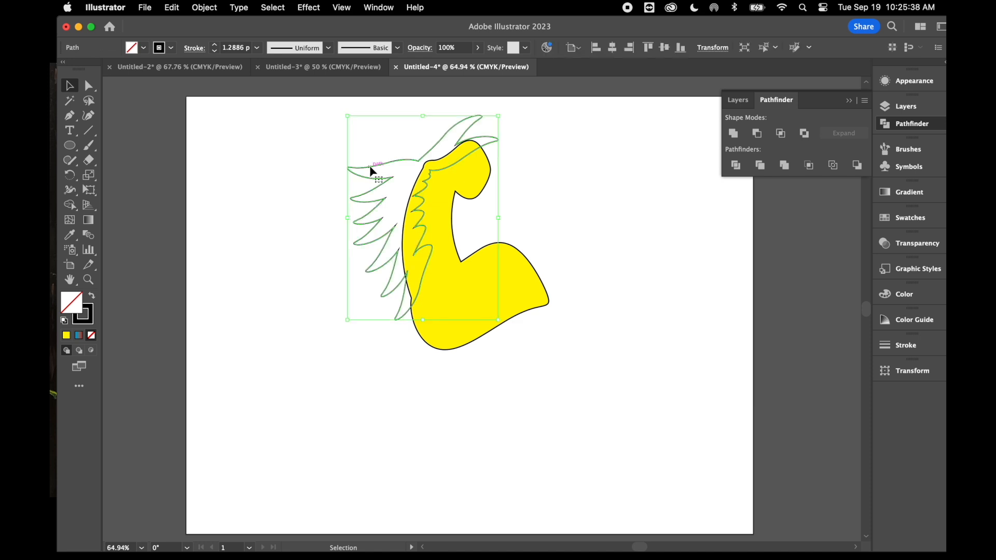
left_click(205, 9)
mouse_move(221, 42)
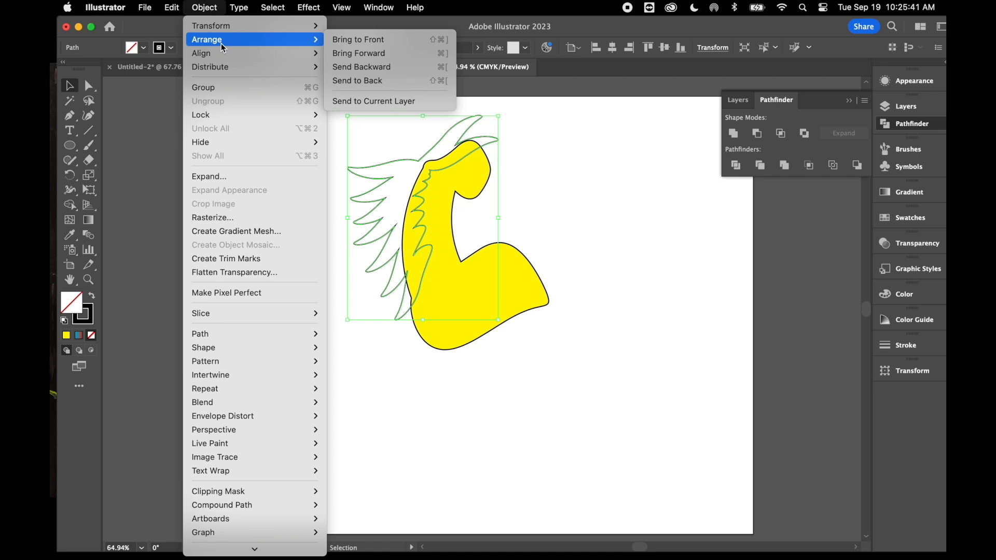
left_click(382, 80)
right_click(288, 209)
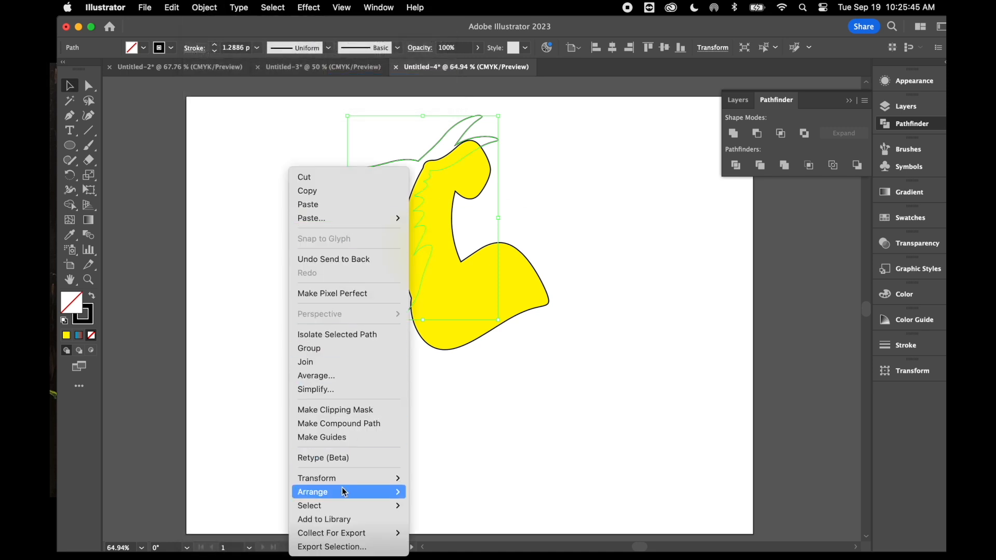
mouse_move(343, 491)
left_click(568, 390)
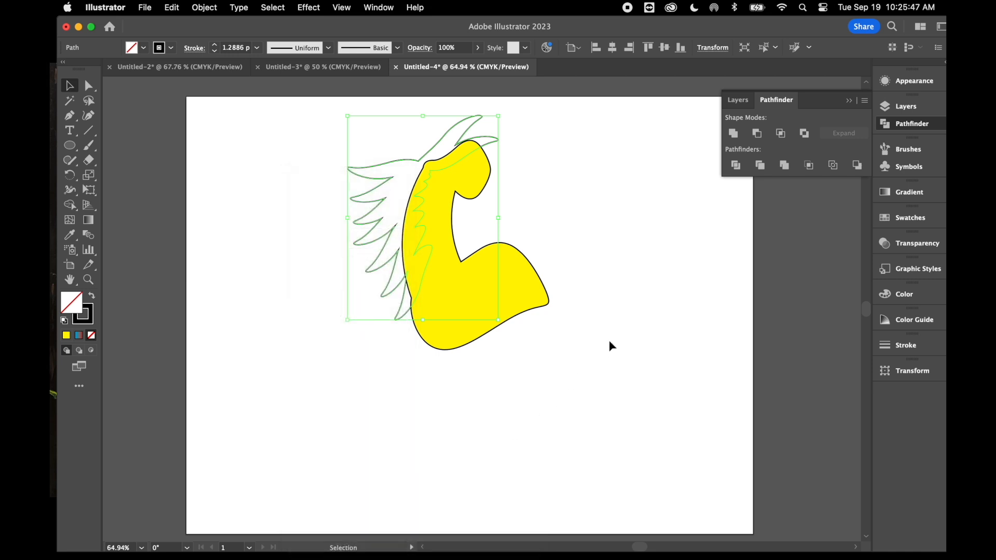
- Nudge the mane slightly up and to the left behind the head and neck
left_click(559, 323)
left_click_drag(389, 181, 389, 175)
left_click(604, 230)
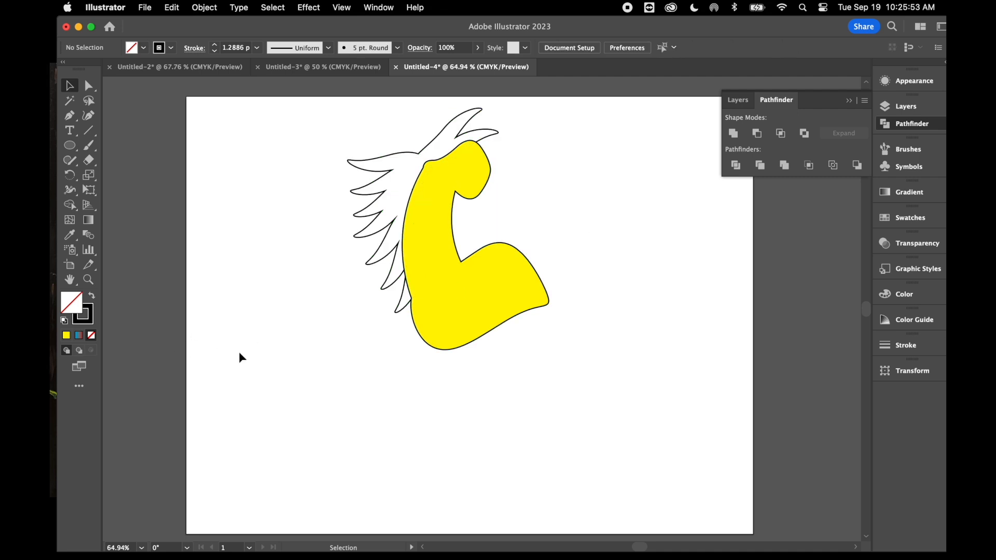
left_click_drag(388, 289, 385, 289)
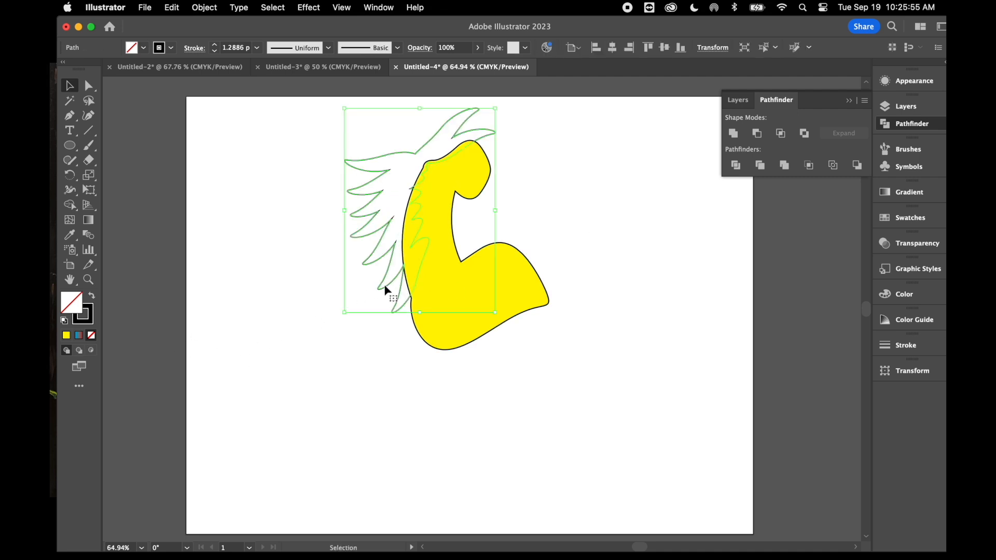
- Rotate the mane slightly clockwise and nudge it to fit behind the head and neck
mouse_move(503, 108)
left_mouse_down()
mouse_move(516, 130)
mouse_move(513, 122)
left_mouse_up()
left_click_drag(390, 150, 394, 149)
left_click(551, 189)
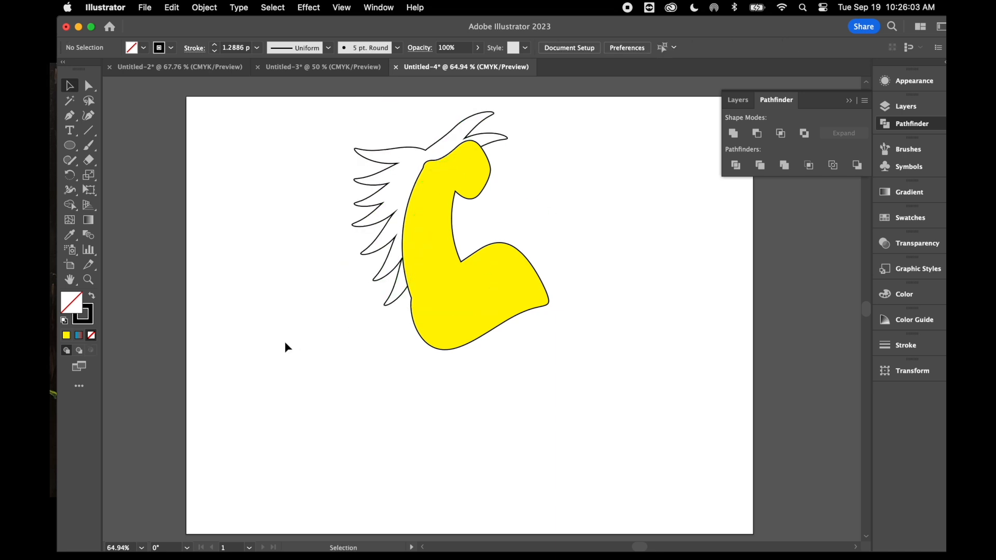
- Draw a narrow upright ellipse beside the figure and raise its bottom anchor point by about 0.24 in
scroll(285, 344, "up", 2)
left_click(74, 151)
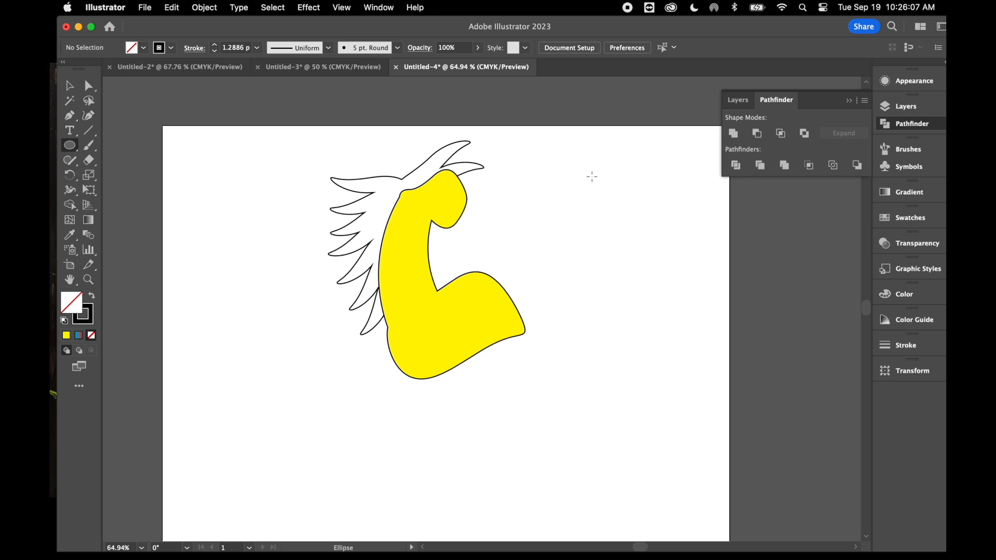
left_click_drag(564, 153, 585, 221)
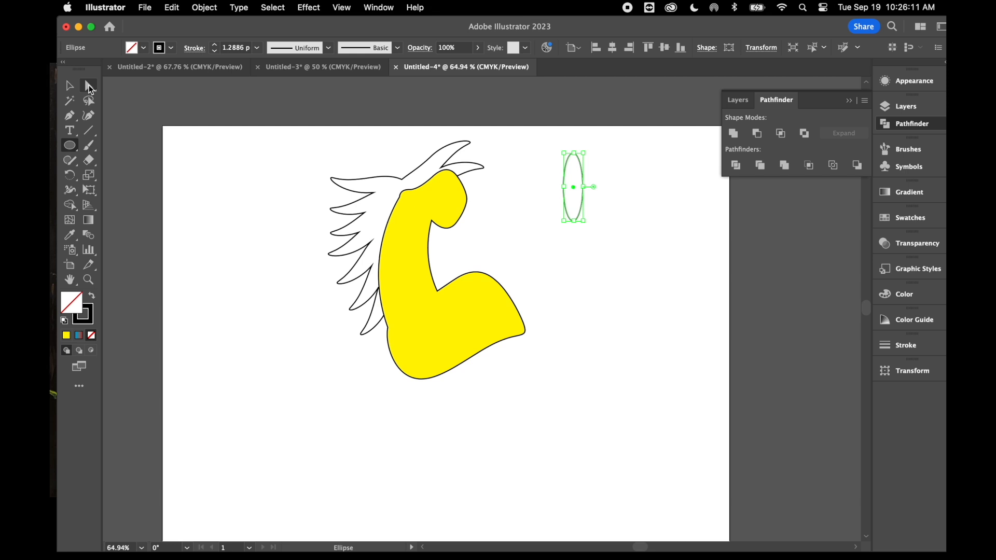
key("a")
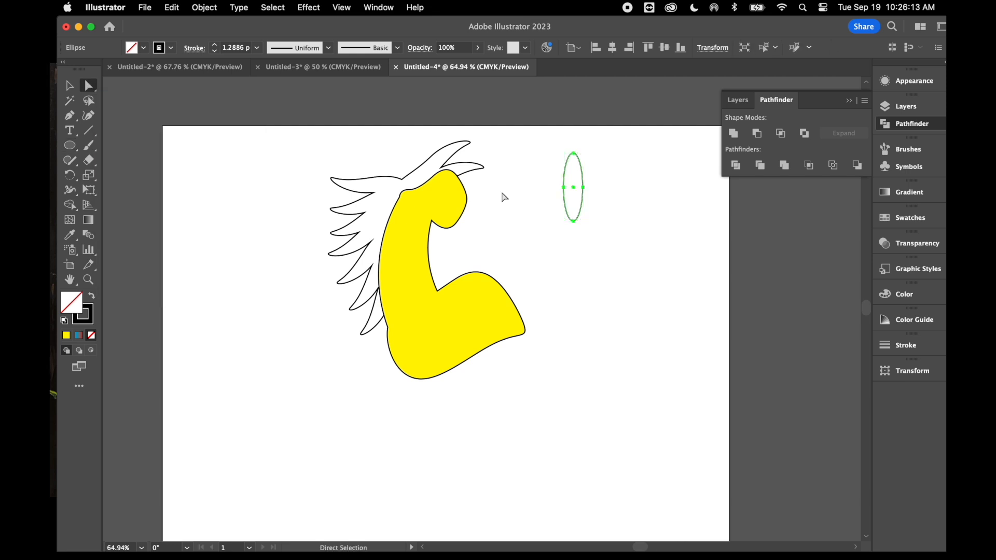
left_click(573, 223)
left_click_drag(573, 223, 573, 207)
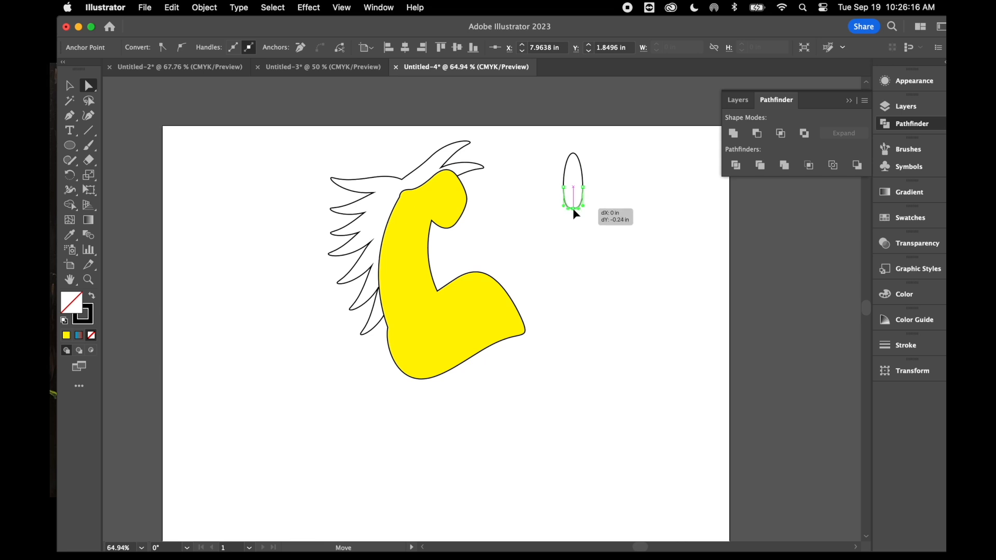
- Convert the ellipse's top anchor to a corner and pull it upward into a pointed horn tip
left_click(573, 154)
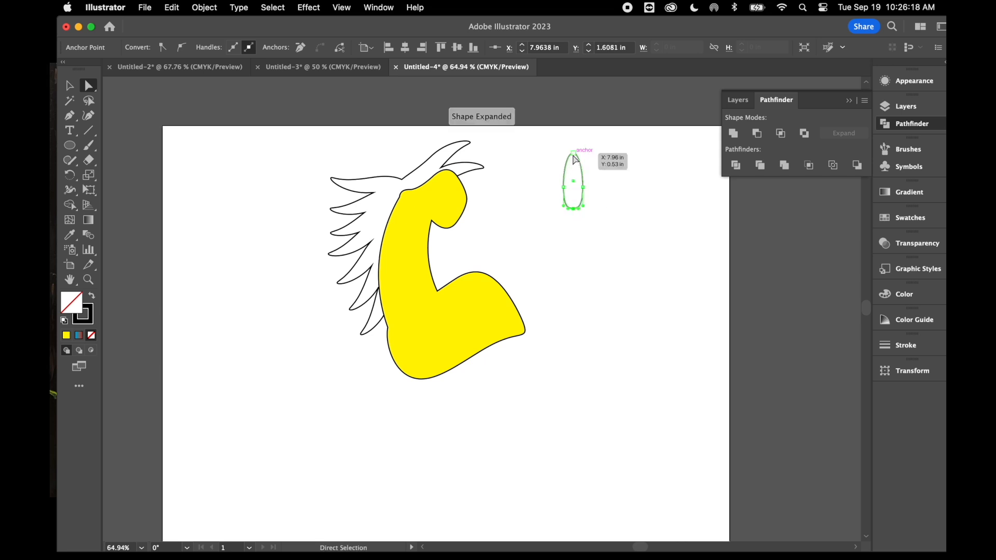
left_click(163, 46)
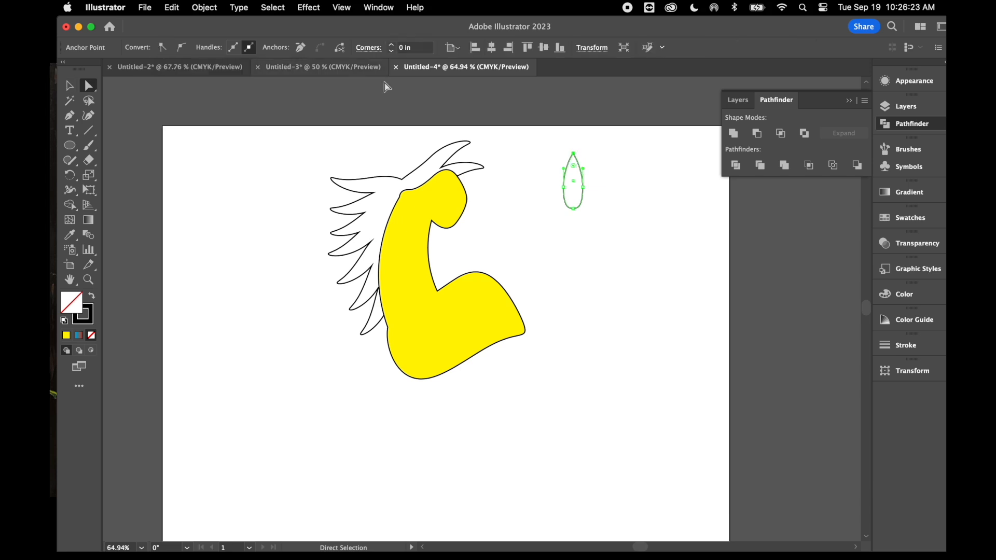
left_click_drag(574, 153, 574, 141)
left_click(596, 292)
- Fill the horn with a linear gradient, moving the blue stop to about 52.6% and adding another stop at the gradient's start
left_click(70, 87)
left_click(581, 198)
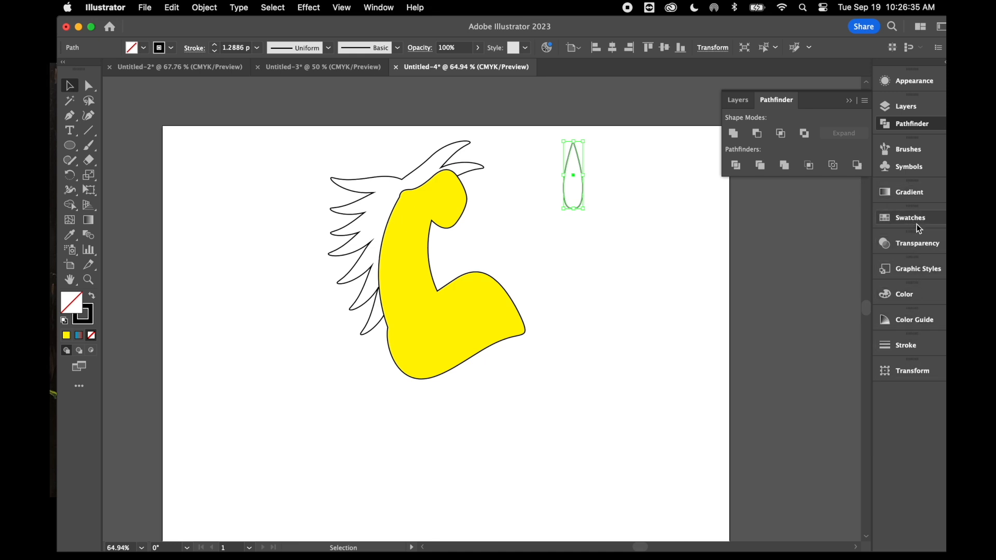
left_click(904, 192)
left_click(775, 278)
left_click_drag(732, 304, 797, 310)
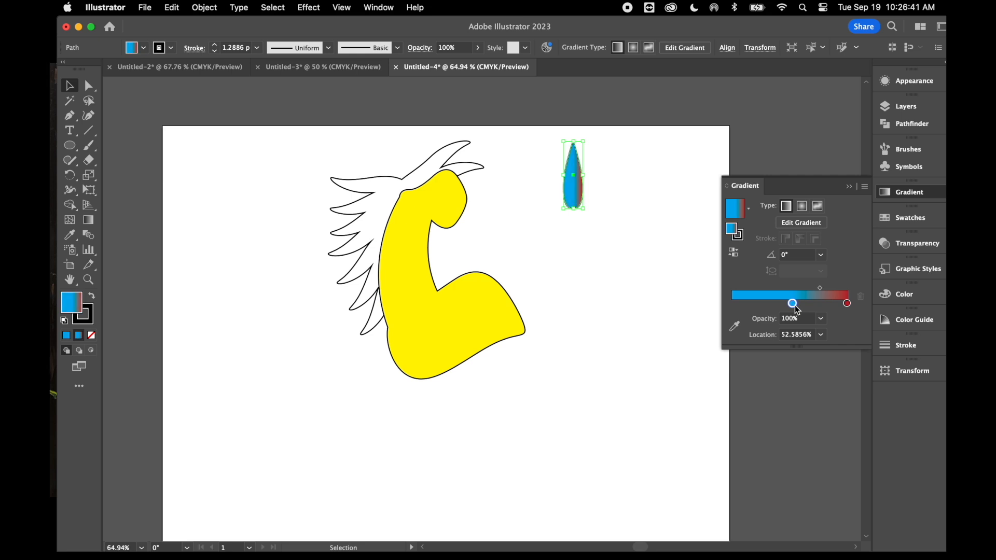
left_click(734, 305)
left_click_drag(734, 303, 732, 304)
- Color the horn gradient's two end stops brown and its middle stop yellow
double_click(732, 305)
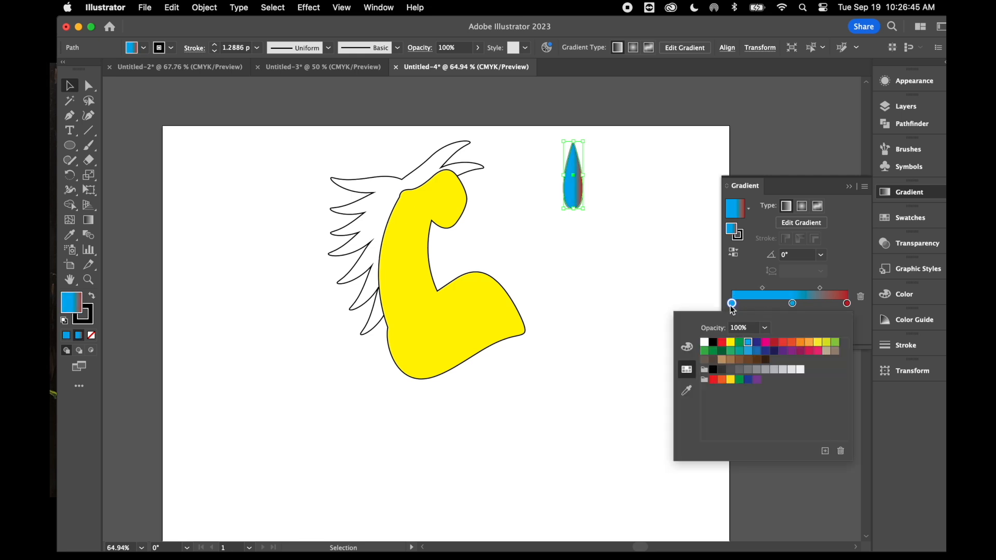
left_click(731, 359)
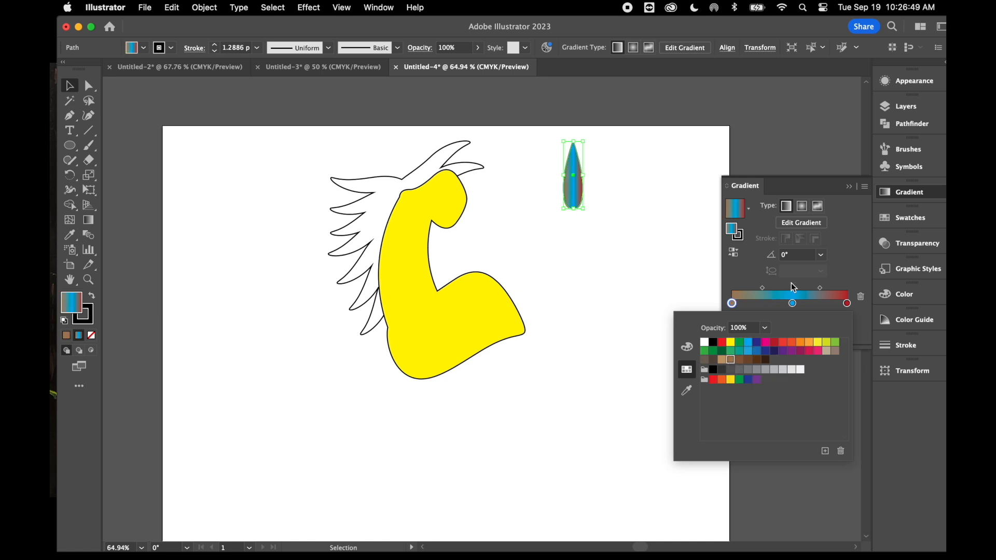
left_click(793, 303)
double_click(793, 304)
left_click(730, 343)
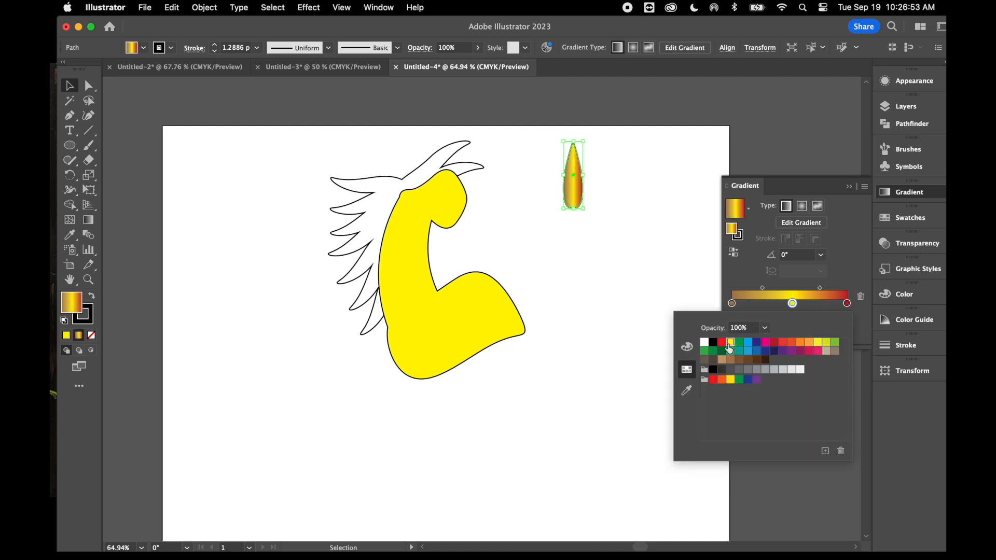
double_click(848, 304)
left_click(732, 361)
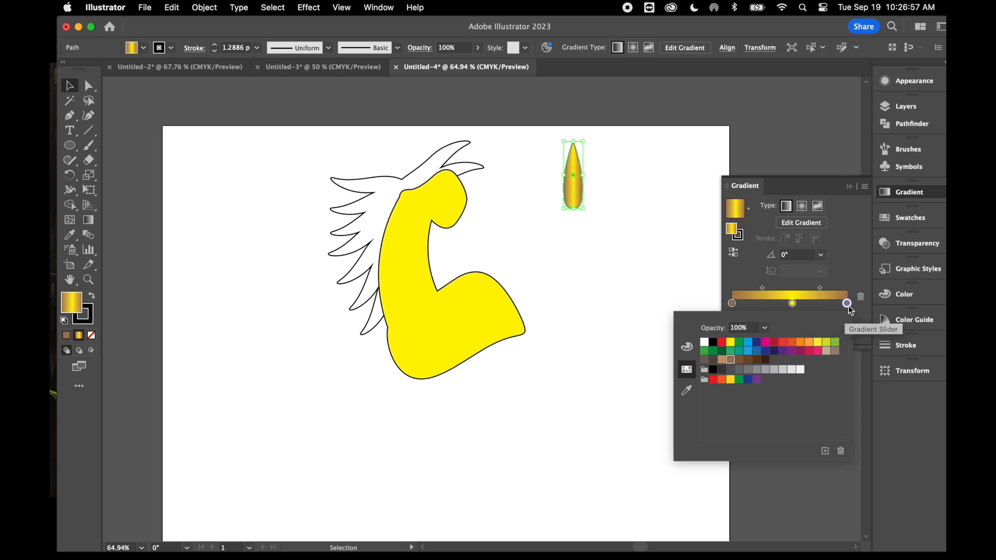
- Move the horn onto the top of the yellow head and rotate it to lean slightly forward
left_click(65, 84)
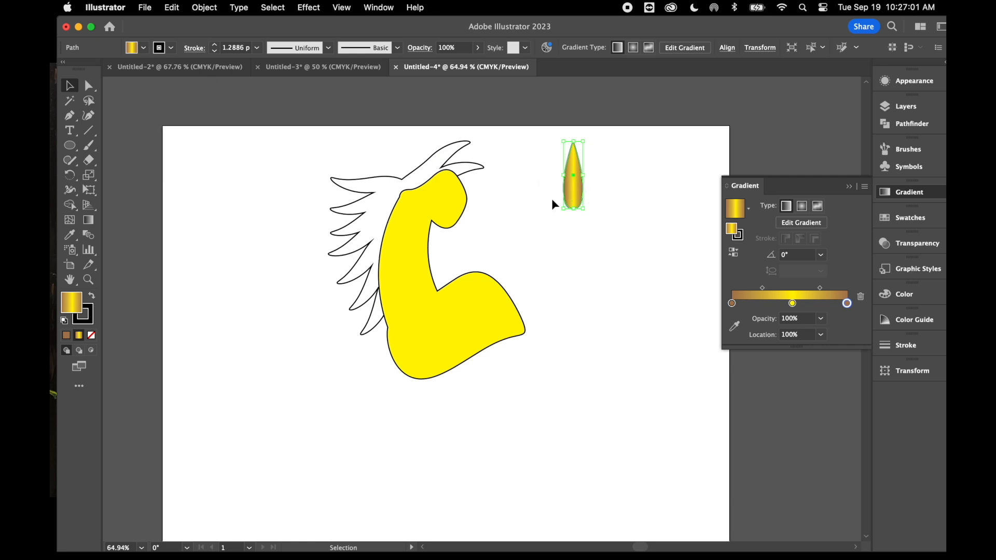
left_click_drag(574, 192, 429, 180)
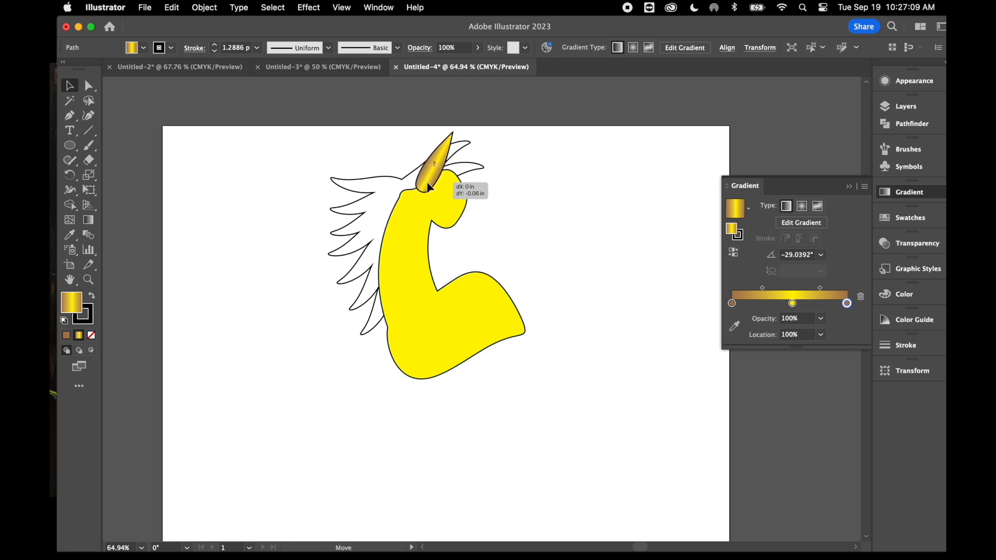
left_click(518, 173)
left_click(439, 150)
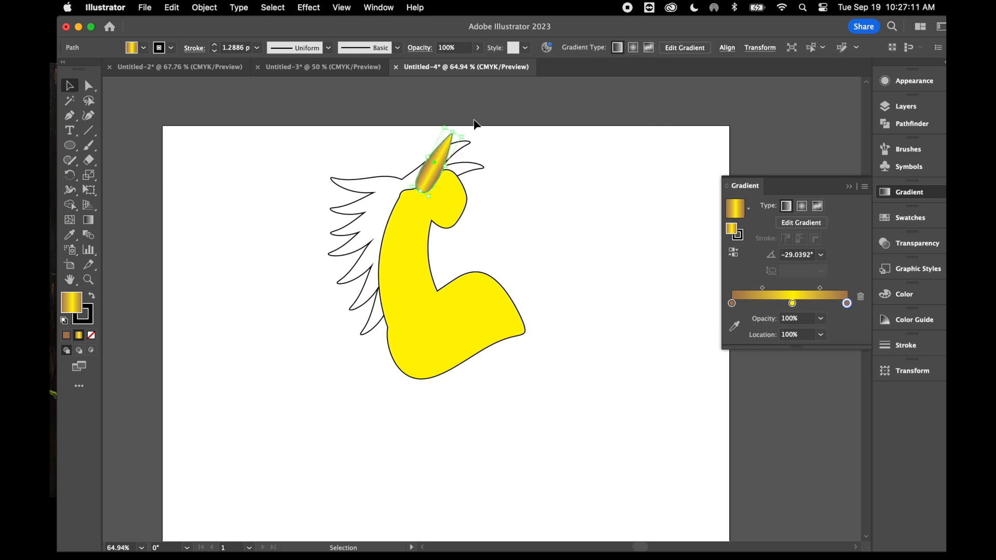
left_click_drag(469, 134, 456, 134)
left_click_drag(435, 183, 434, 177)
left_click(536, 185)
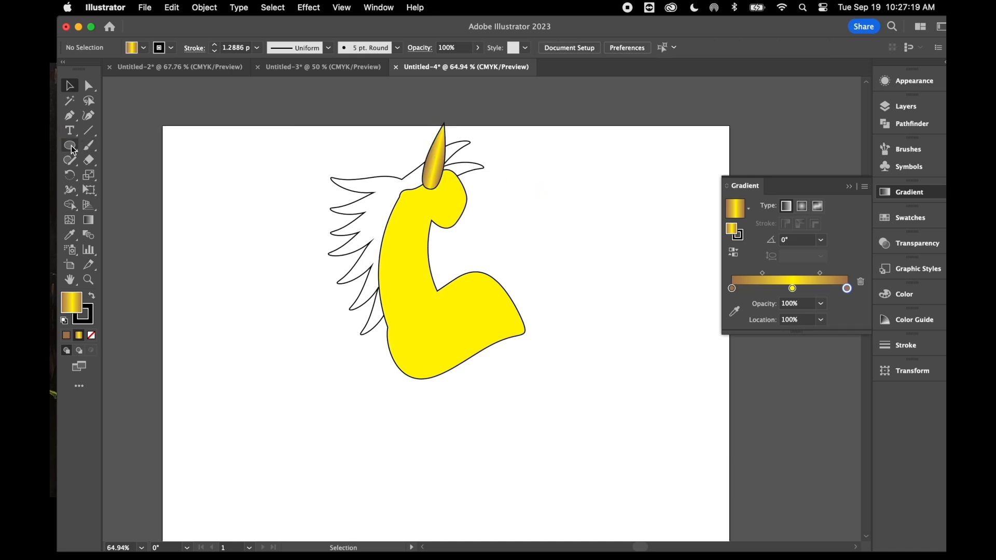
- Draw a small upright ellipse beside the figure for the ear and raise its bottom anchor to flatten the base
left_click_drag(73, 150, 126, 174)
left_click_drag(559, 165, 584, 213)
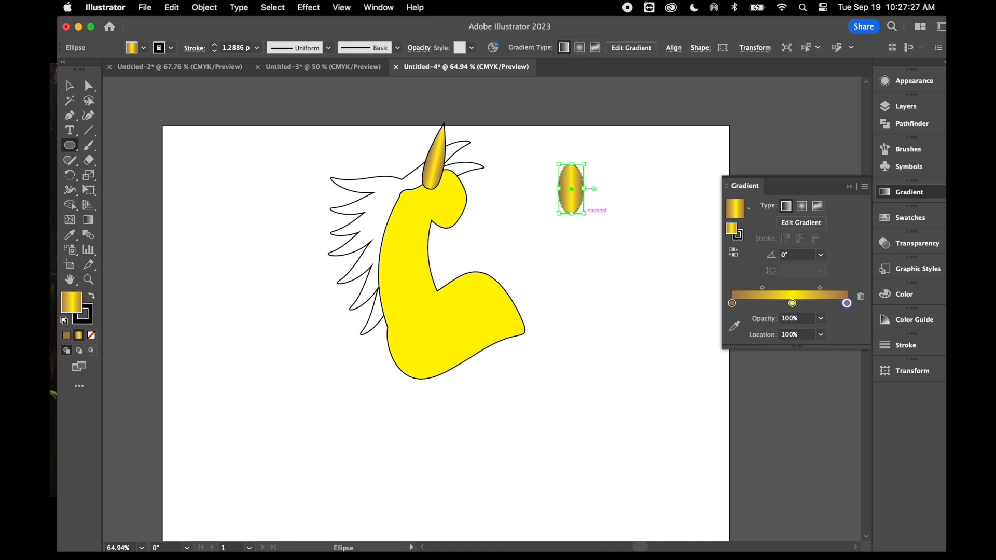
left_click(89, 89)
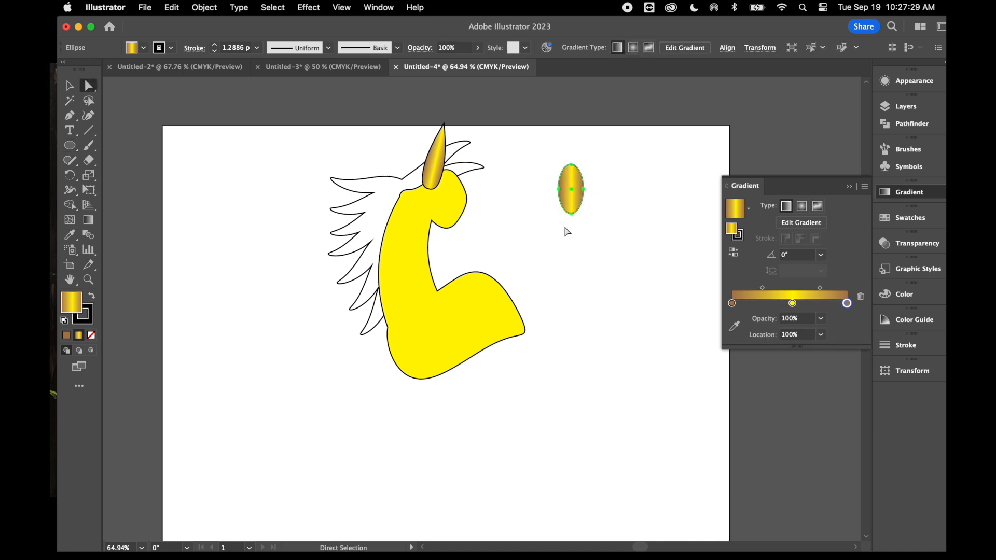
left_click_drag(572, 214, 575, 207)
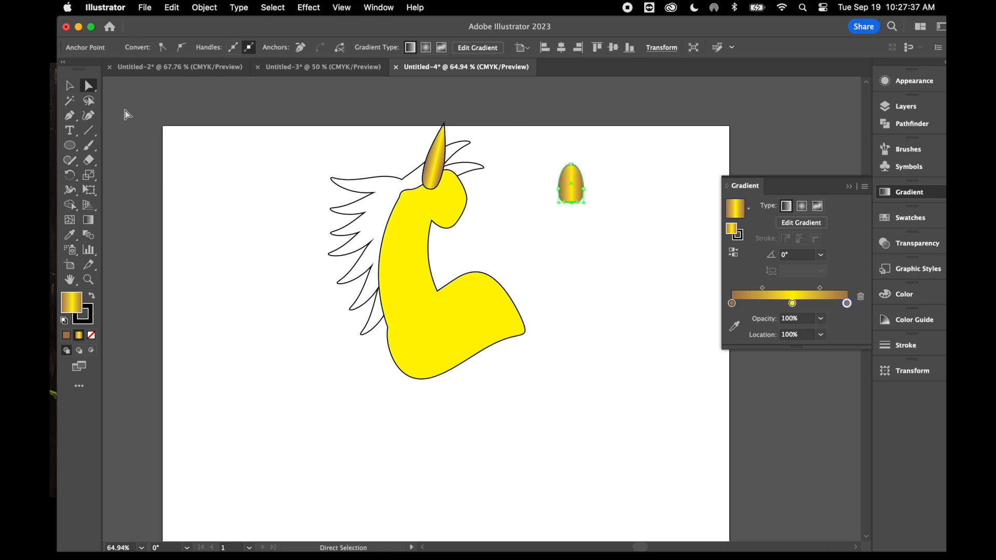
- Select the whole ear shape and paste a copy of it directly in front
left_click(70, 87)
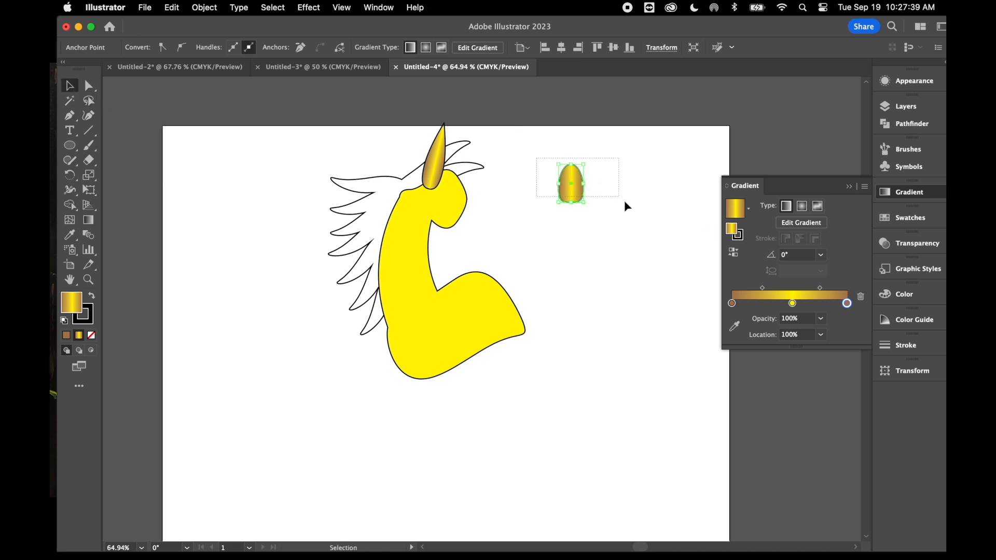
key("a")
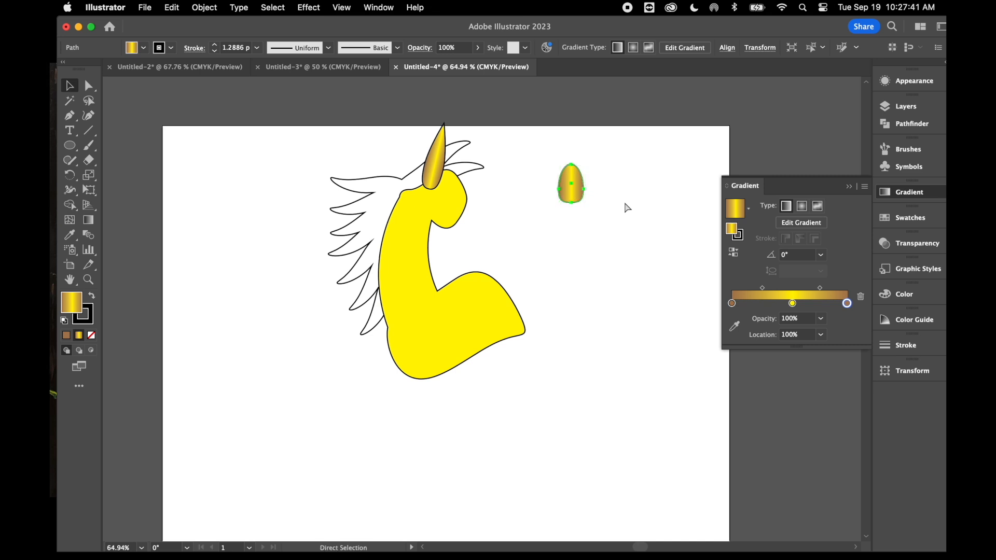
key("v")
key("a")
key("v")
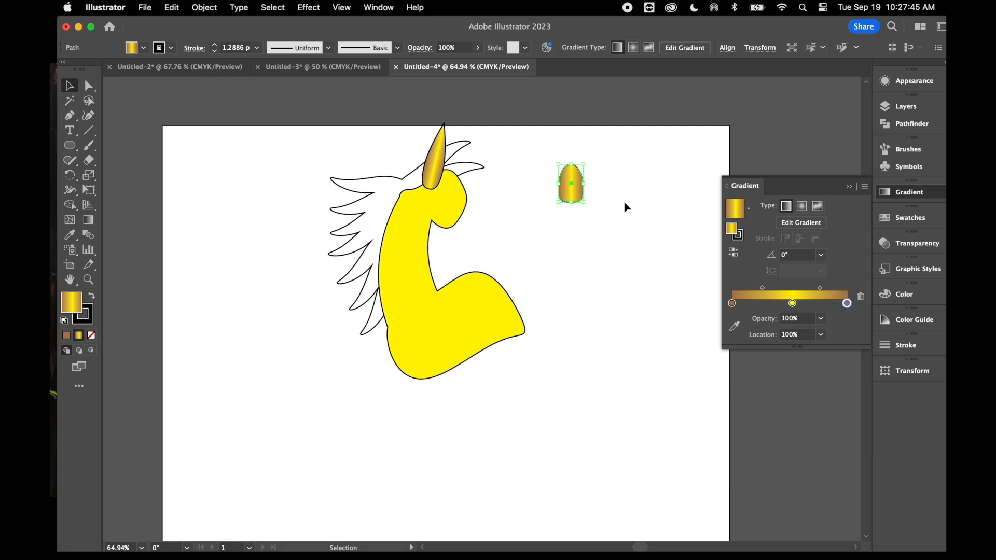
- Scale the front ear copy uniformly to 75% to form the inner ear
left_click(205, 8)
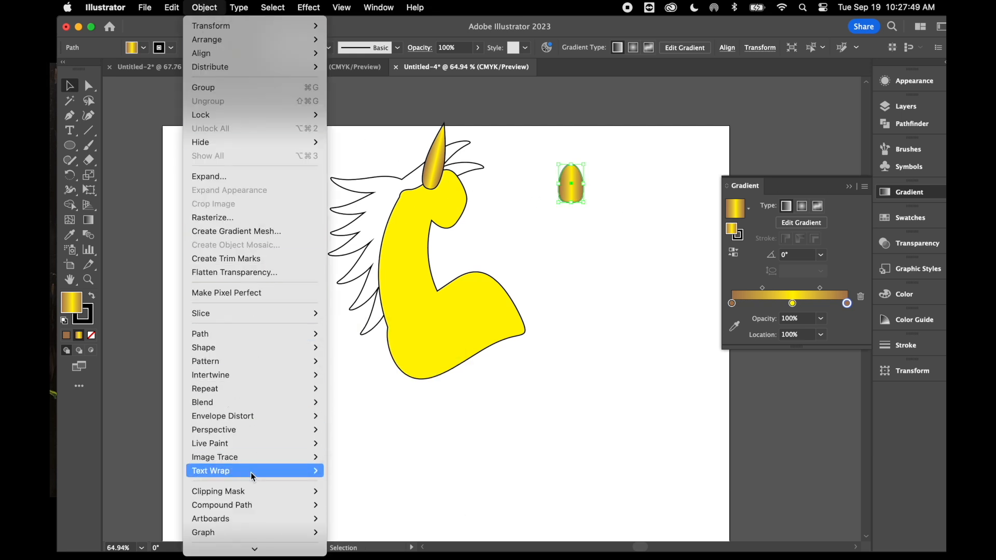
mouse_move(216, 58)
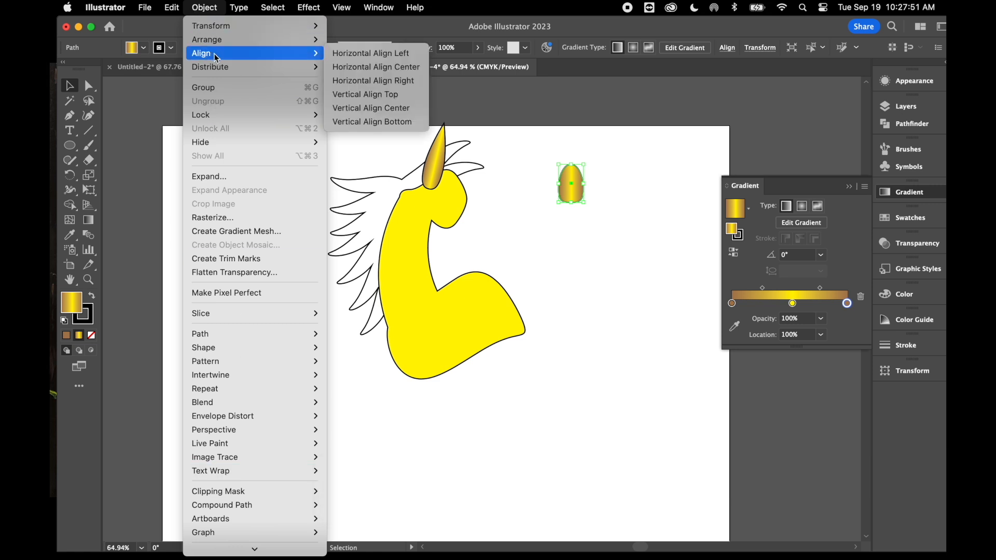
mouse_move(226, 27)
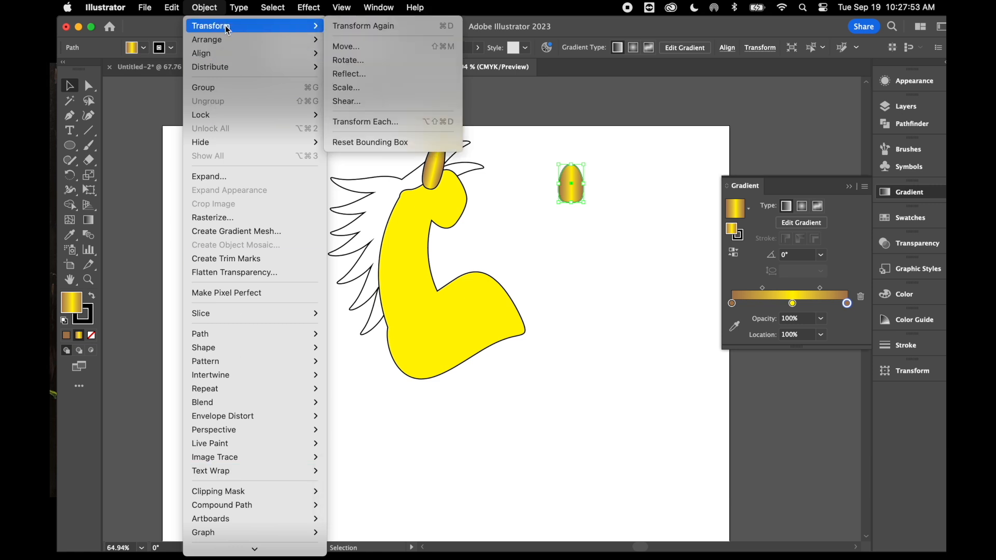
left_click(393, 88)
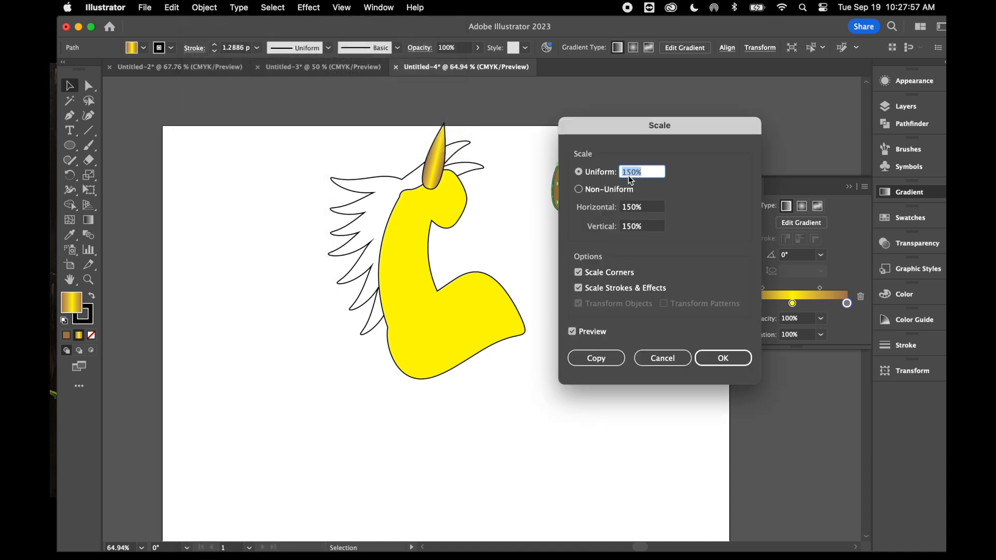
type("75")
left_click(708, 356)
left_click(612, 240)
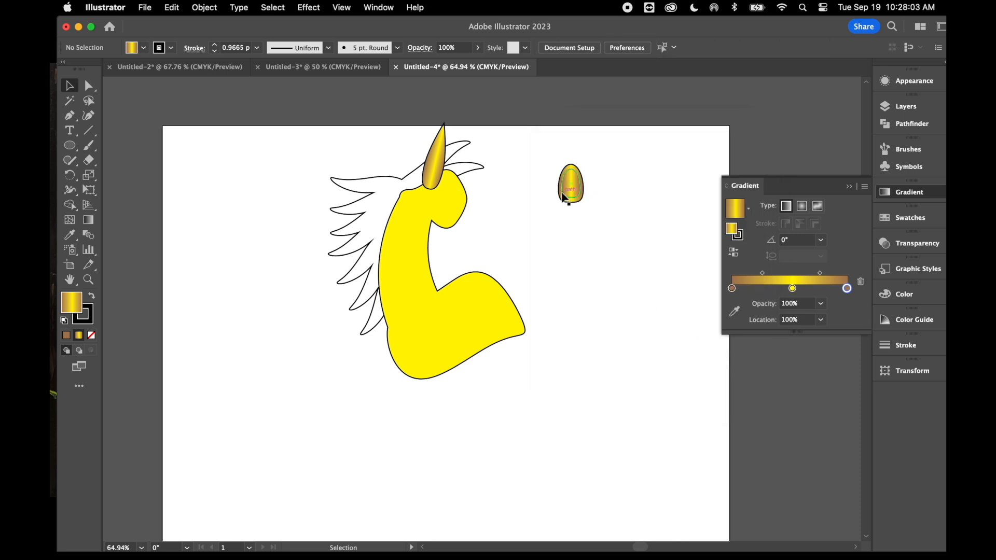
- Fill the outer ear shape with the body's solid yellow using the Eyedropper
left_click(580, 208)
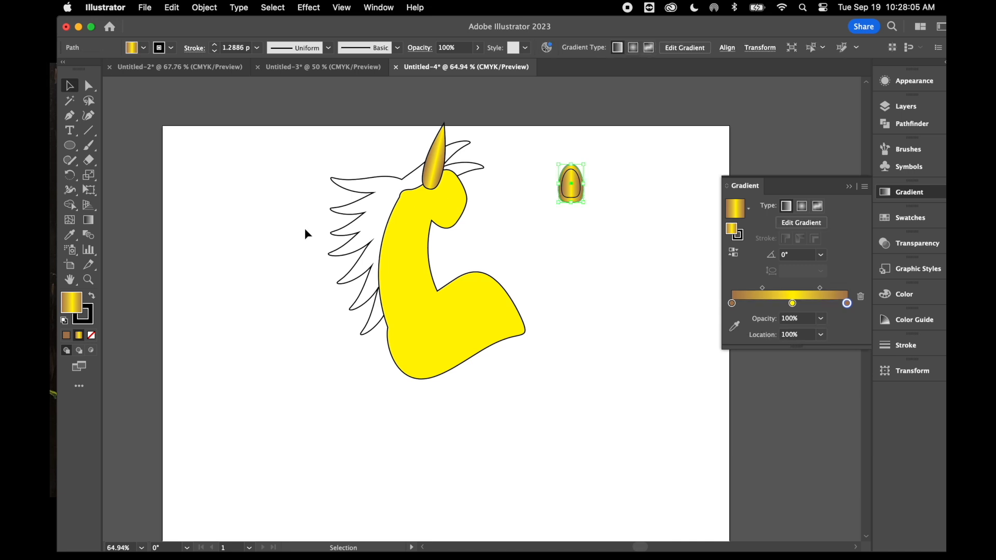
left_click(69, 234)
left_click(440, 328)
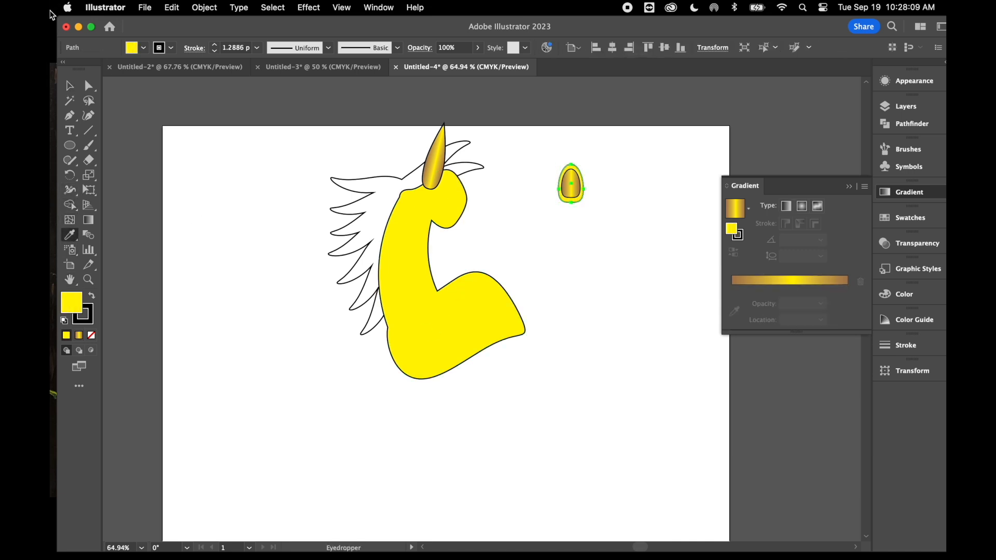
left_click(72, 88)
left_click(622, 235)
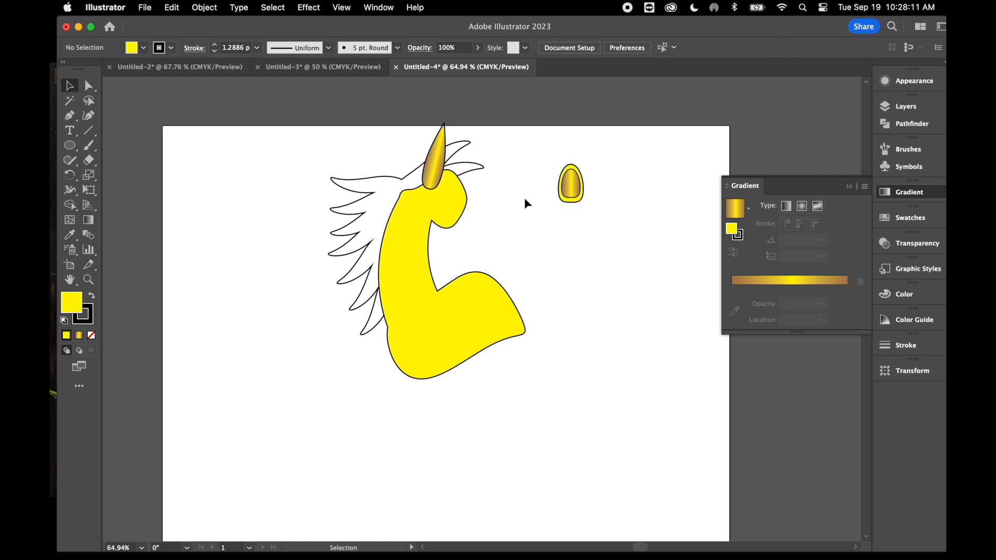
- Cut the outer ear path at both lower corners with the Scissors tool and delete the bottom segment
scroll(574, 244, "up", 5)
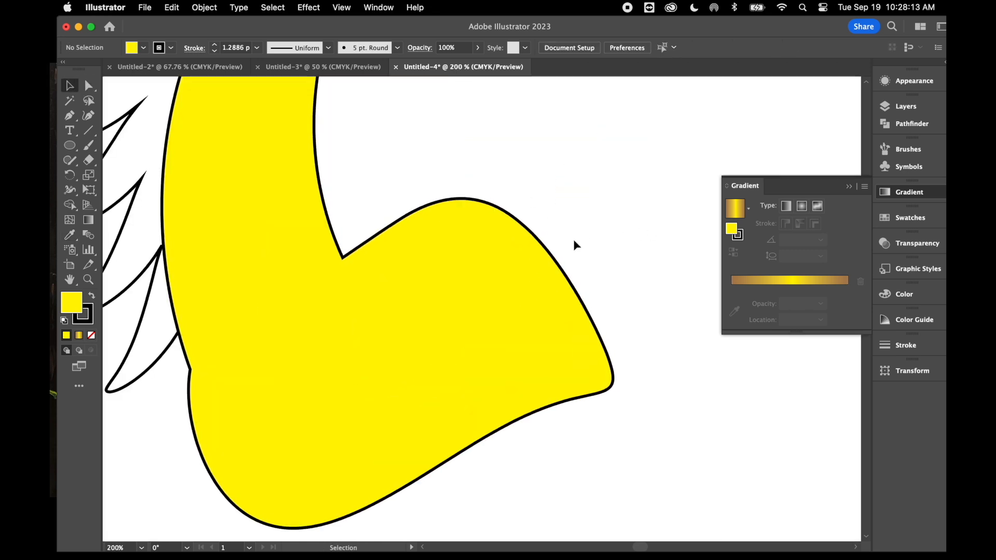
scroll(574, 241, "up", 5)
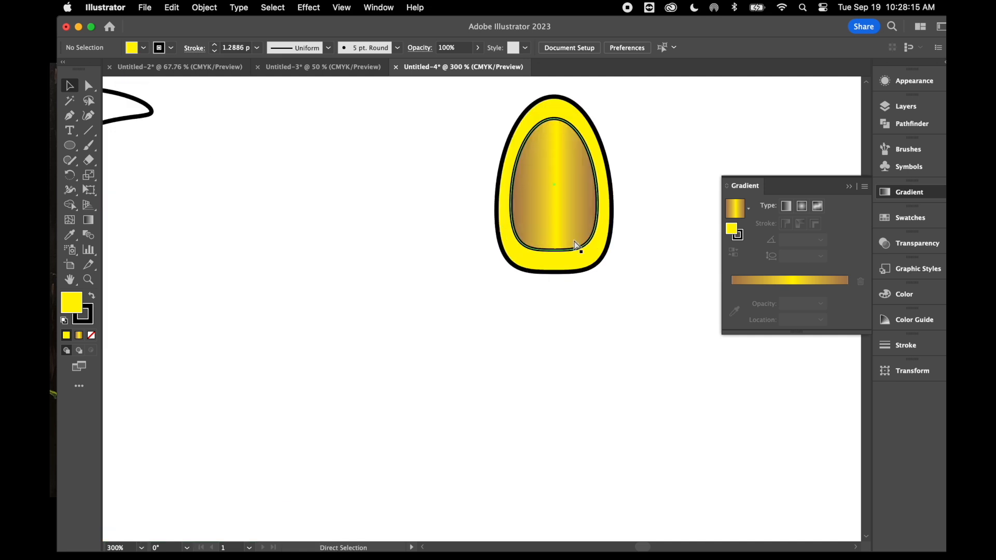
scroll(574, 245, "right", 3)
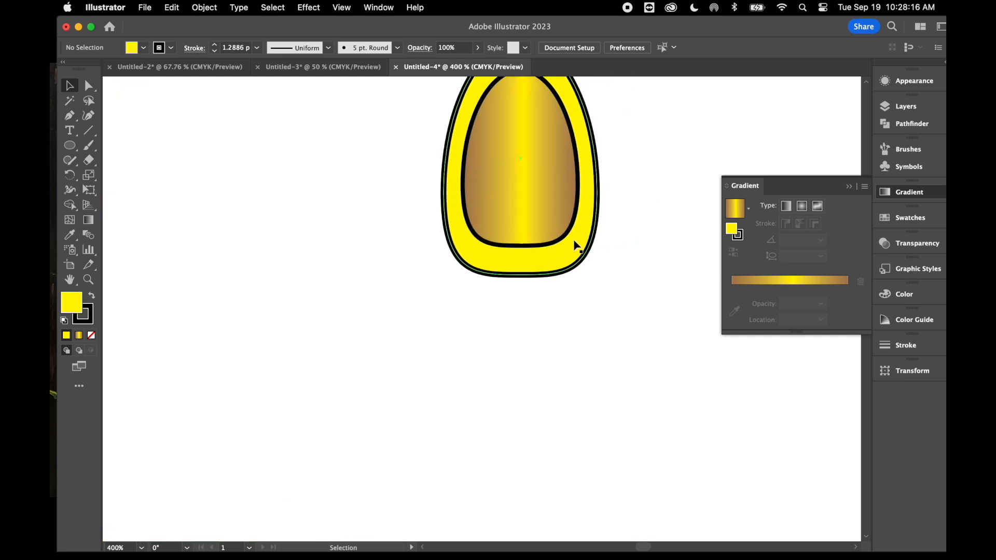
left_click(88, 164)
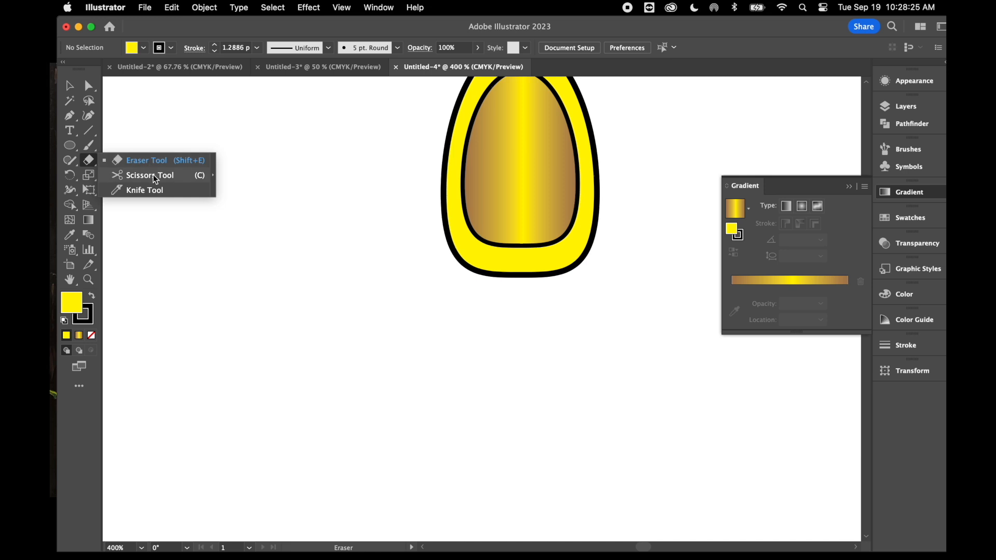
left_click(154, 175)
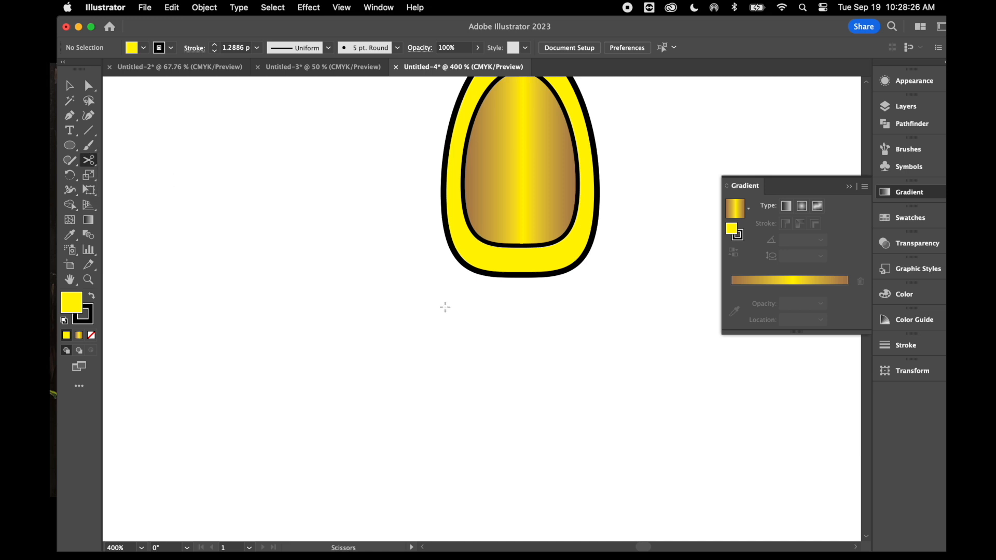
left_click(465, 265)
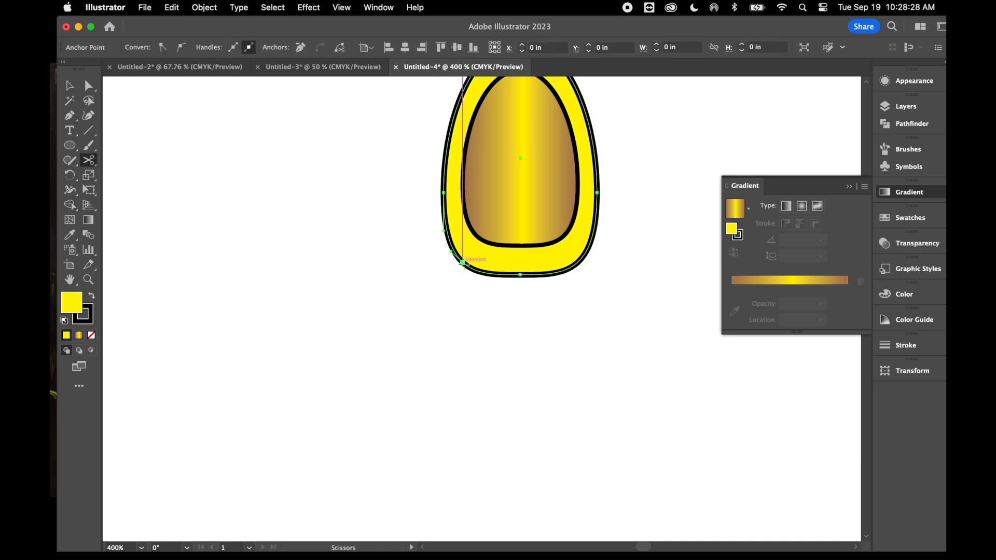
left_click(578, 261)
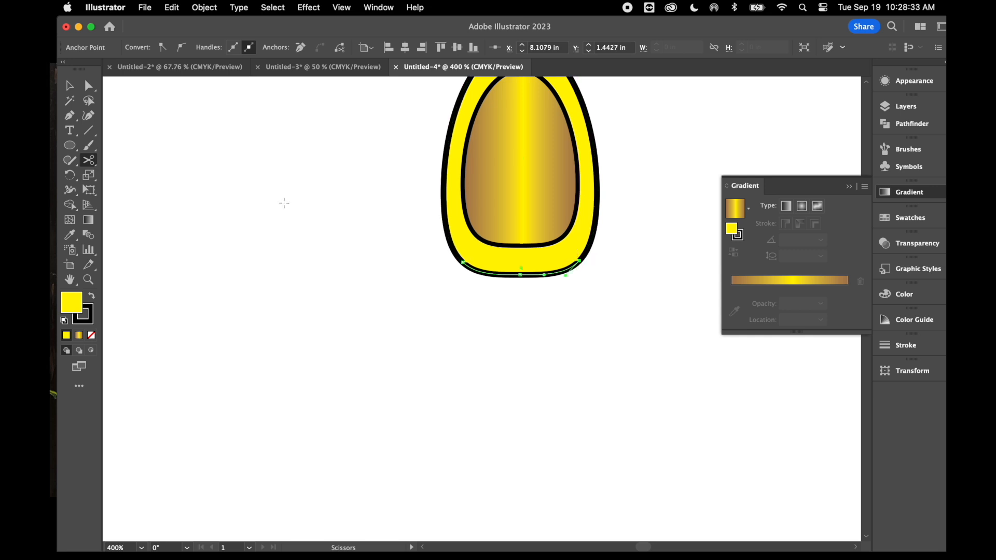
key("Delete")
key("Delete")
key("v")
- Group the open outer ear and the gradient inner ear
scroll(391, 186, "up", 3)
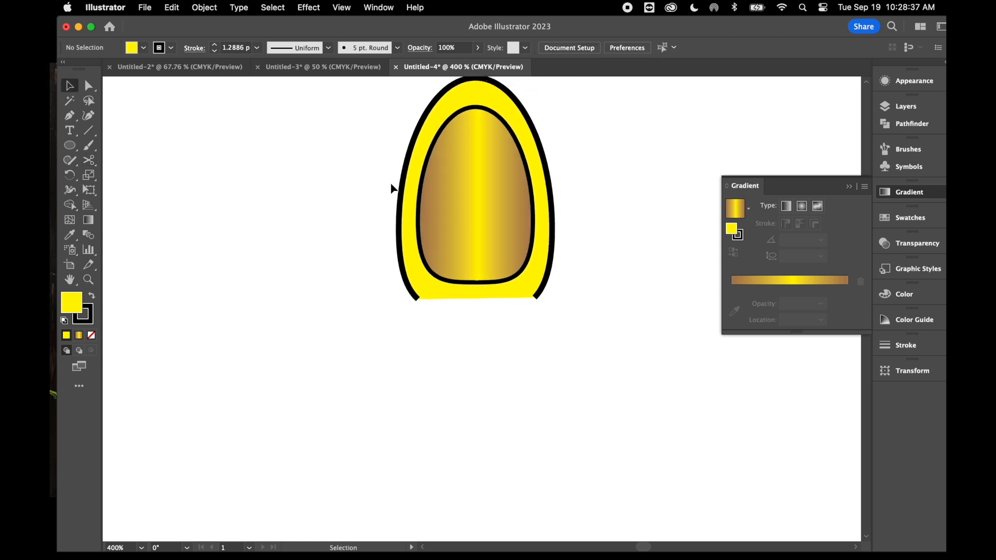
left_click_drag(341, 134, 594, 296)
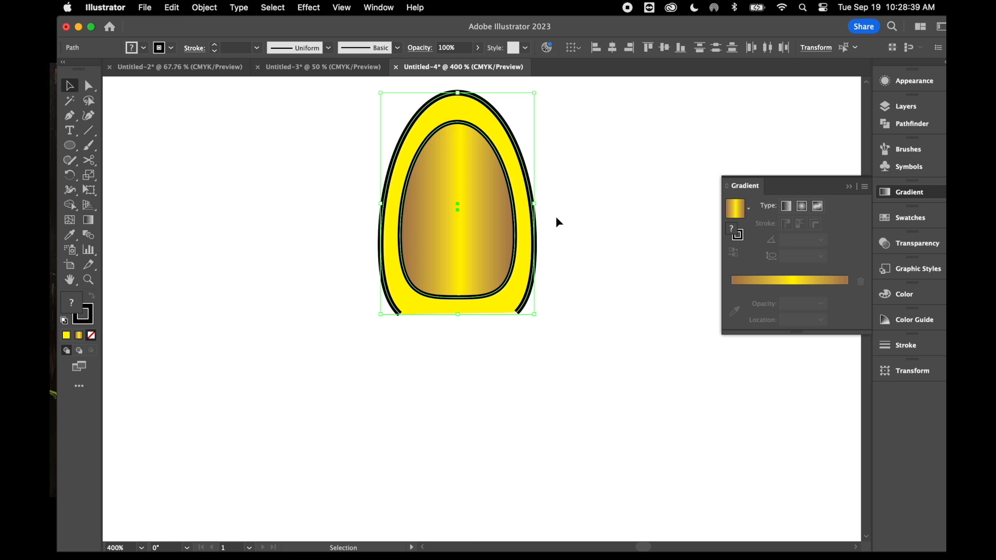
right_click(584, 221)
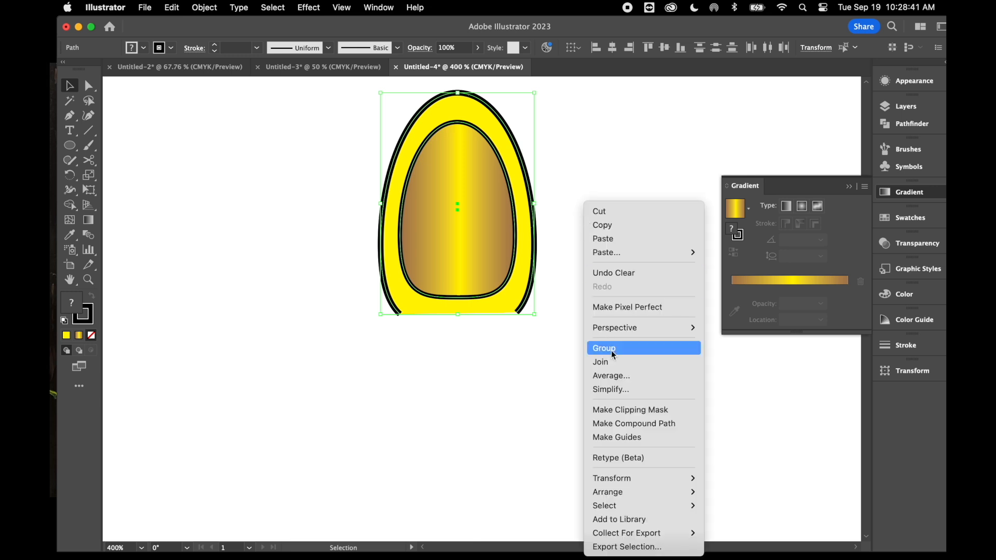
left_click(400, 379)
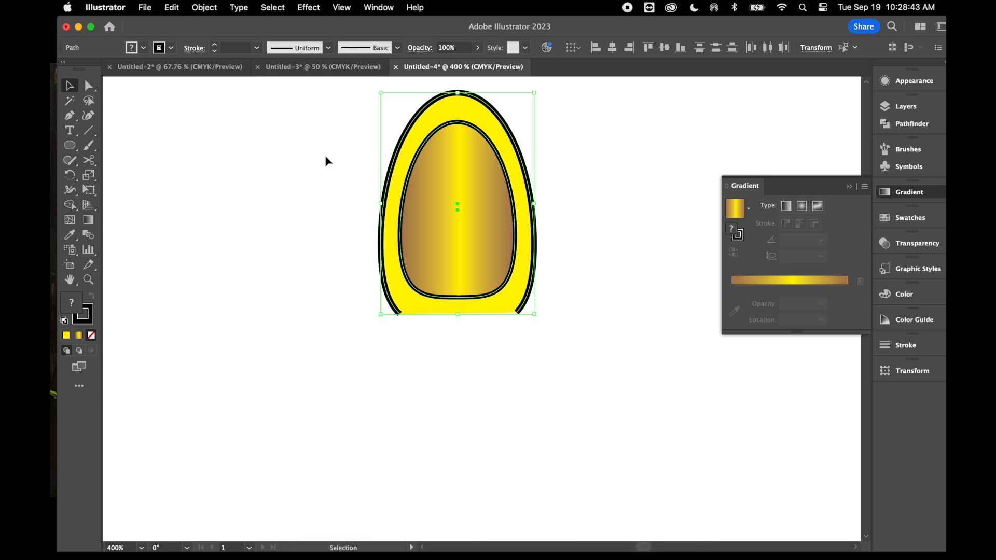
right_click(592, 261)
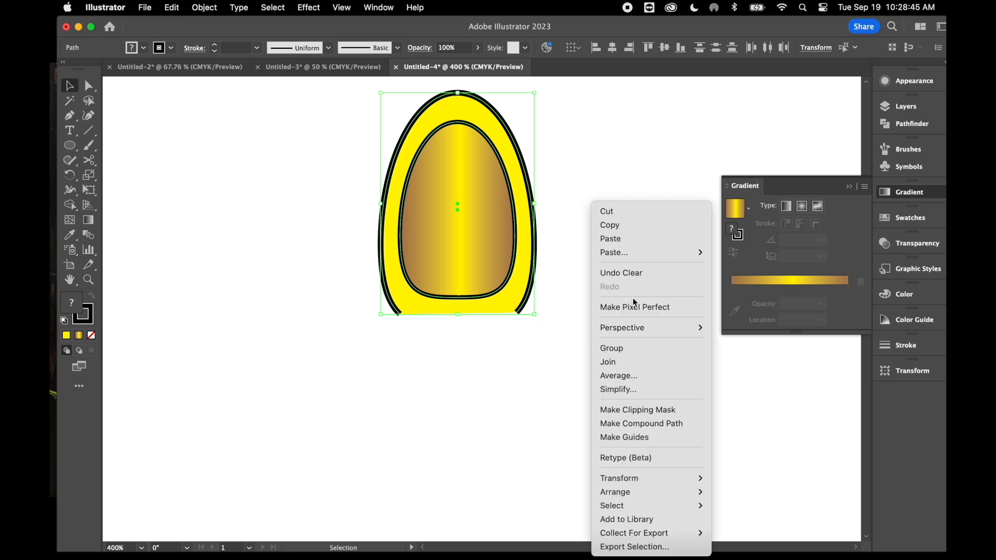
left_click(637, 349)
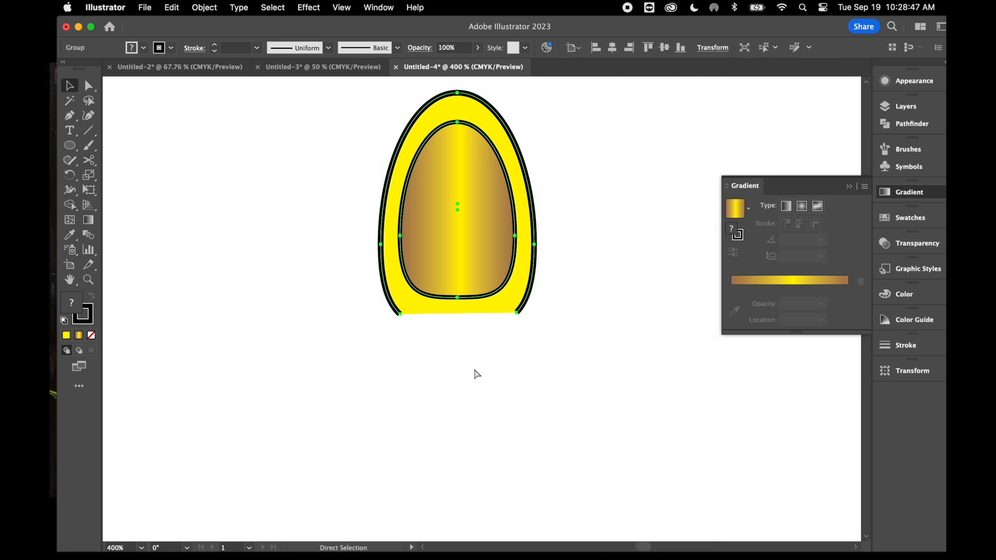
- Move the ear group onto the unicorn's head behind the horn, scale it down and tilt it toward the mane
key("super+minus")
key("super+minus")
key("super+minus")
scroll(475, 375, "down", 2)
scroll(475, 375, "left", 3)
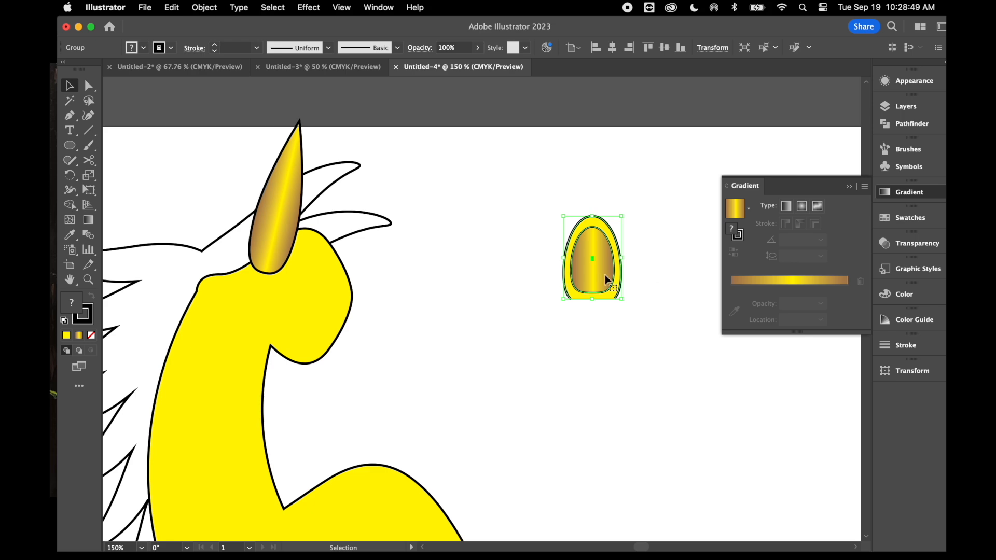
left_click_drag(596, 273, 220, 266)
key("super+plus")
key("super+minus")
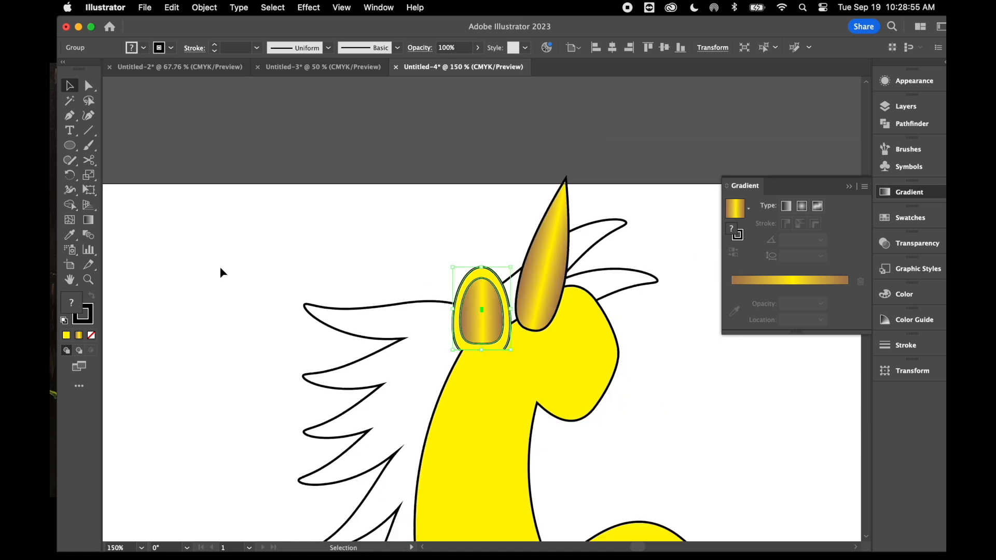
left_click_drag(454, 269, 469, 291)
left_click_drag(516, 355, 497, 323)
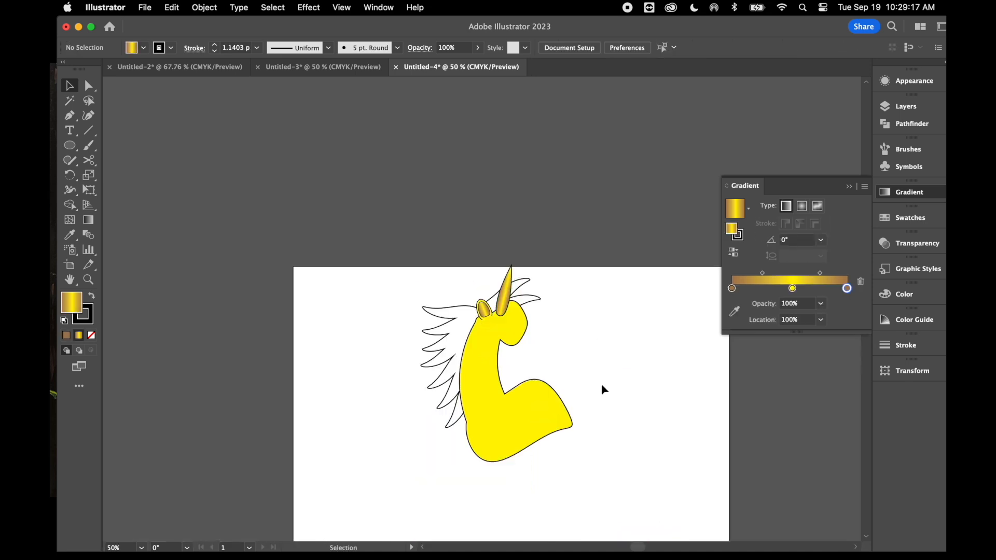
- Draw a large horizontal ellipse over the front of the unicorn's face for the muzzle and nudge it slightly upward
scroll(602, 384, "down", 3)
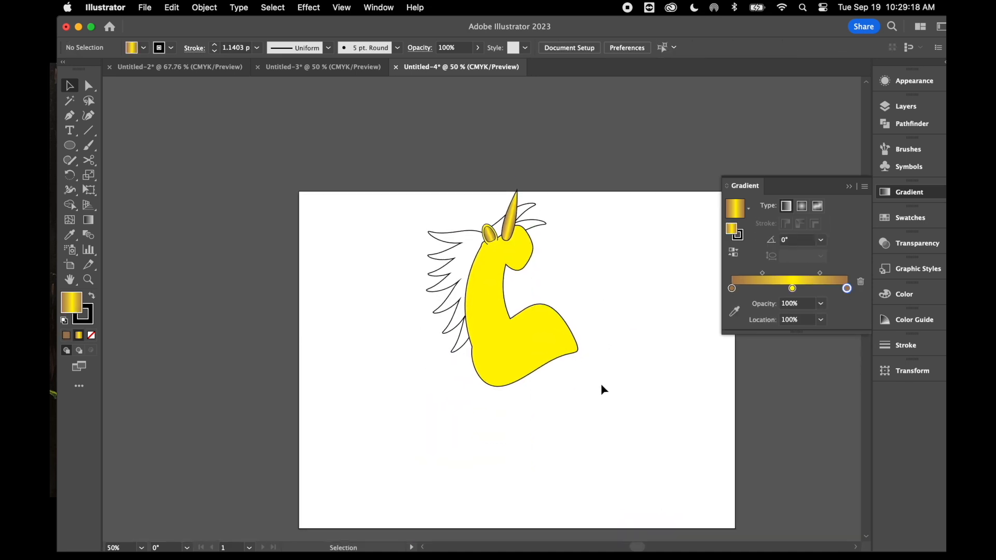
scroll(602, 388, "down", 2)
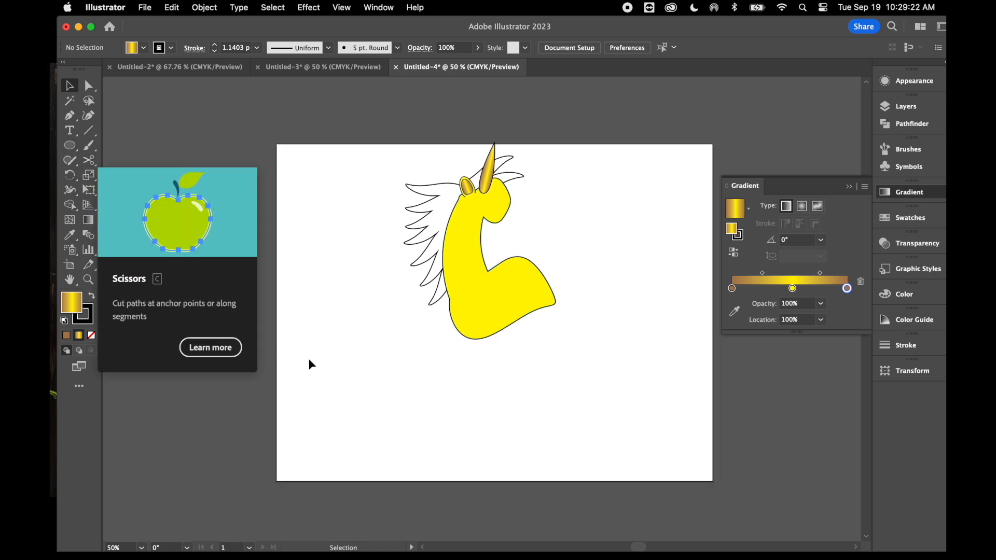
scroll(311, 366, "up", 2)
scroll(311, 364, "up", 1)
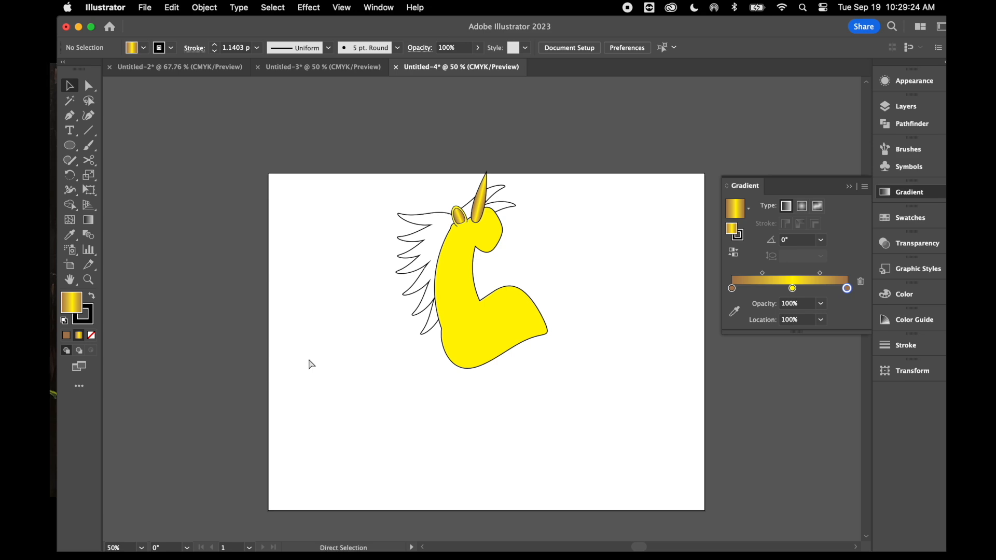
key("super+equal")
key("super+equal")
key("super+equal")
scroll(309, 363, "up", 2)
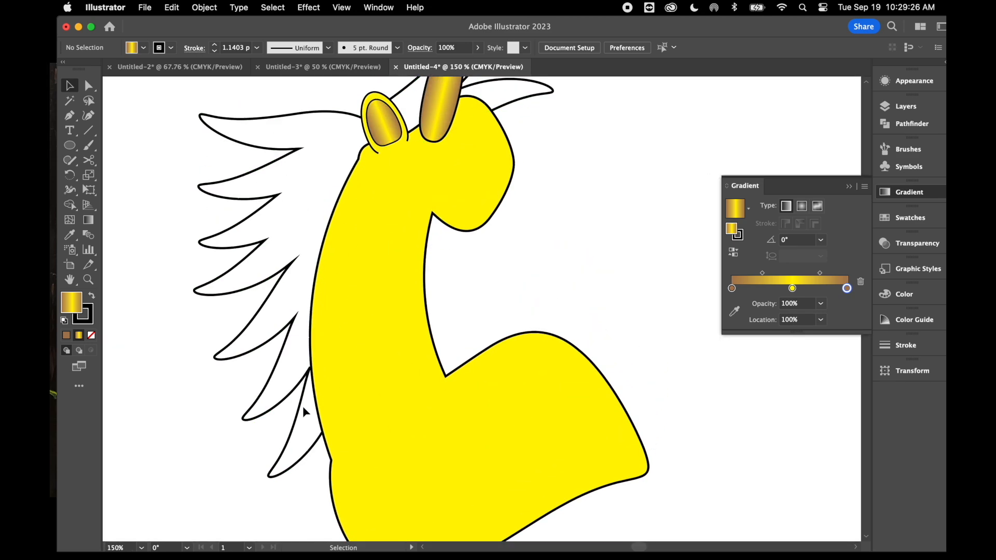
left_click(71, 146)
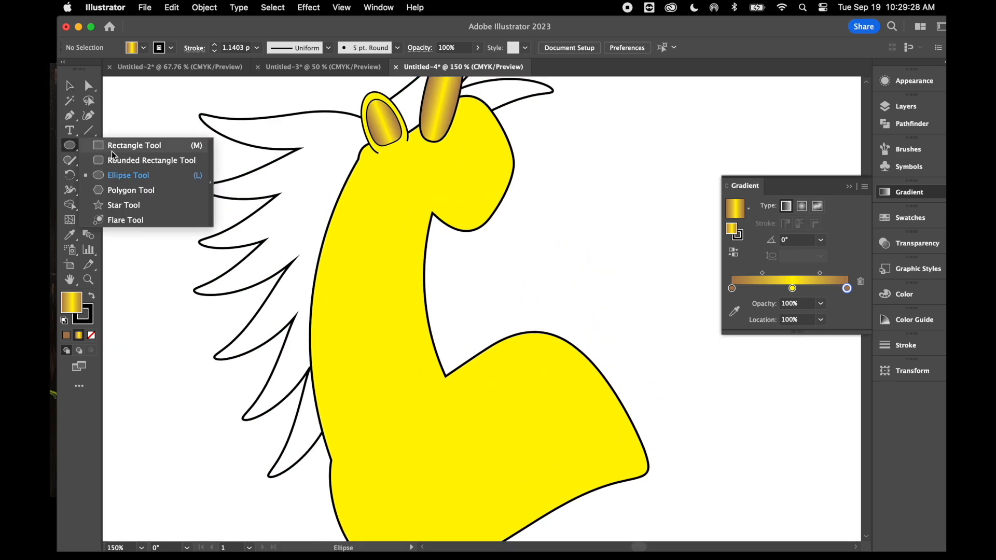
left_click(130, 181)
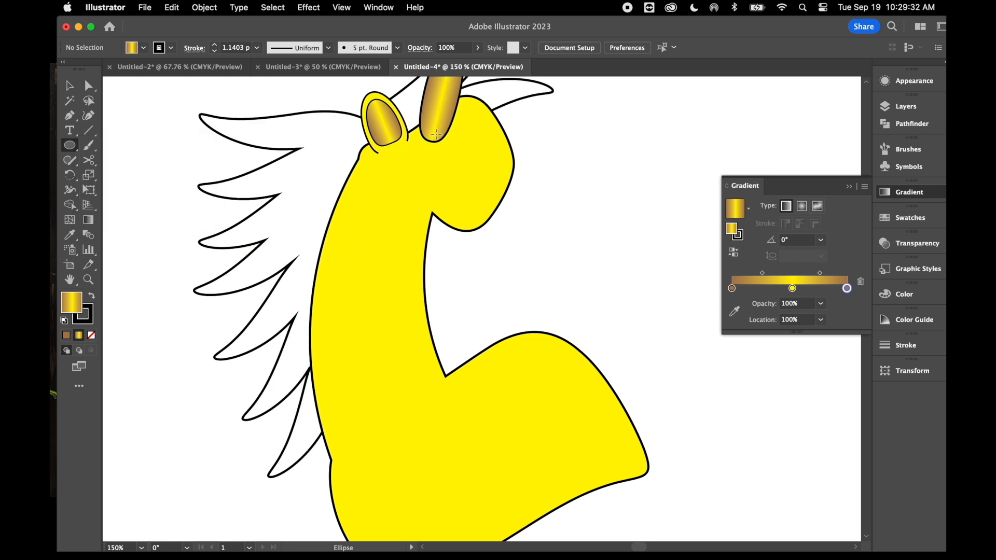
mouse_move(424, 134)
left_mouse_down()
mouse_move(527, 187)
mouse_move(605, 250)
mouse_move(612, 272)
left_mouse_up()
key("v")
mouse_move(527, 175)
left_mouse_down()
mouse_move(537, 165)
mouse_move(528, 164)
left_mouse_up()
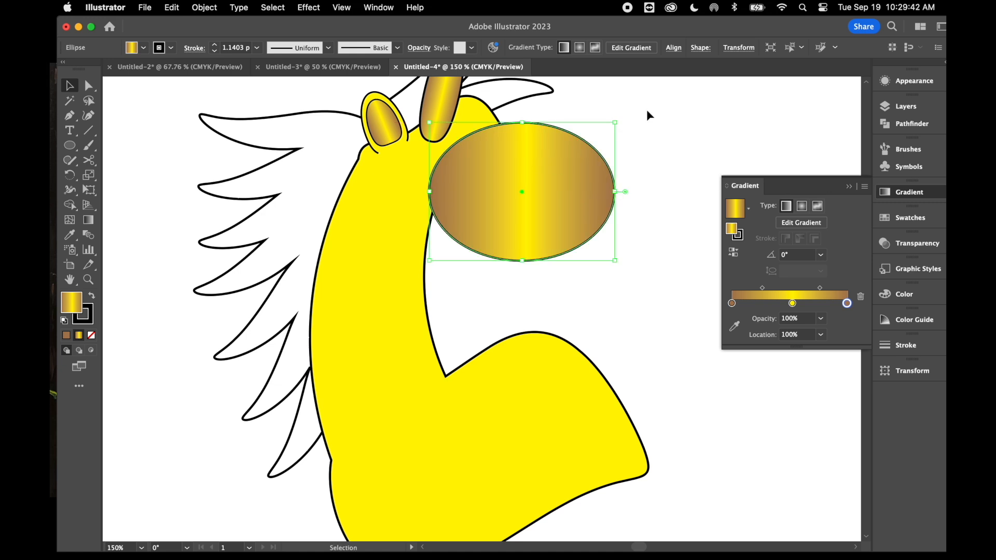
- Select the muzzle ellipse together with the yellow body shape
left_click(658, 129)
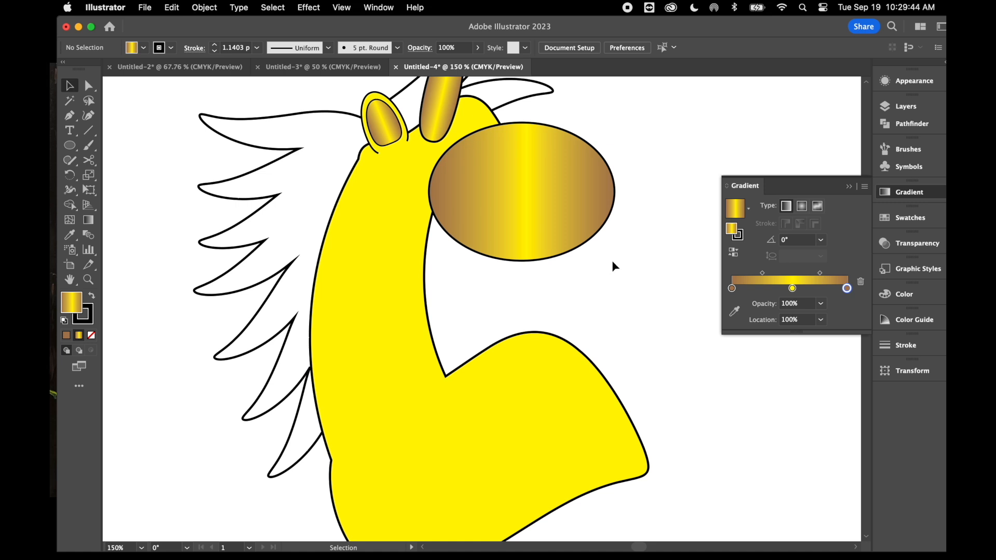
left_click(528, 207)
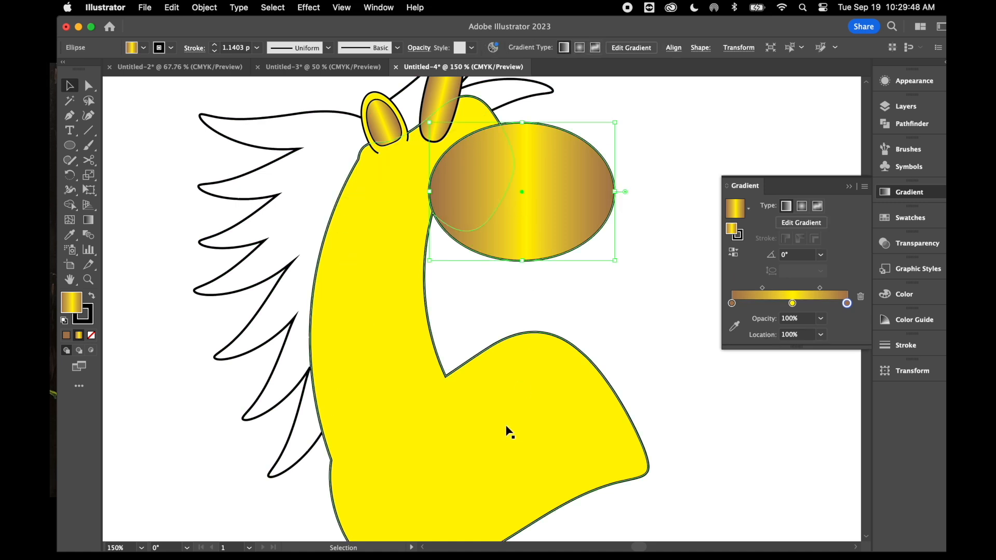
left_click(605, 304)
left_click(575, 204)
left_click(527, 422)
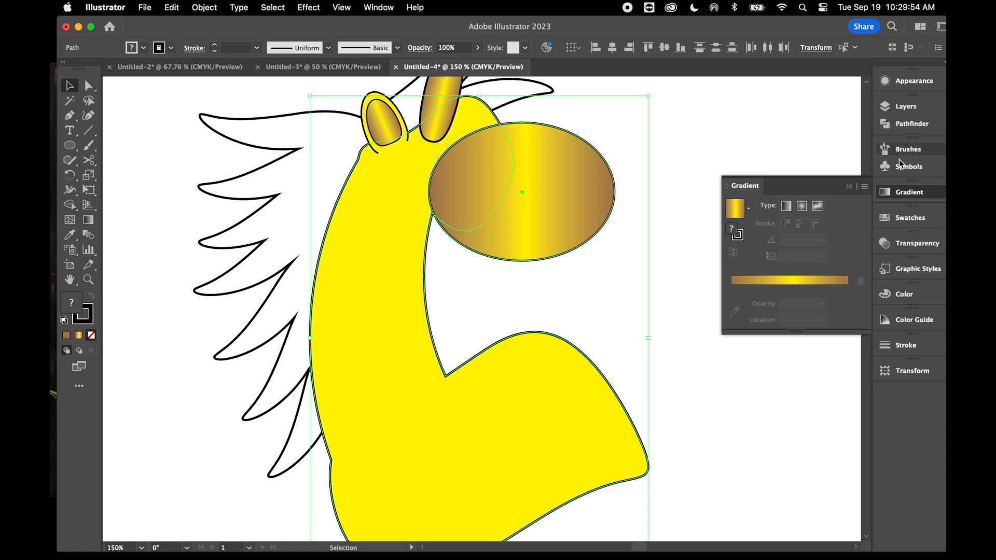
- Divide the selected yellow body and the overlapping gradient ellipse with Pathfinder, and ungroup the resulting pieces
left_click(905, 124)
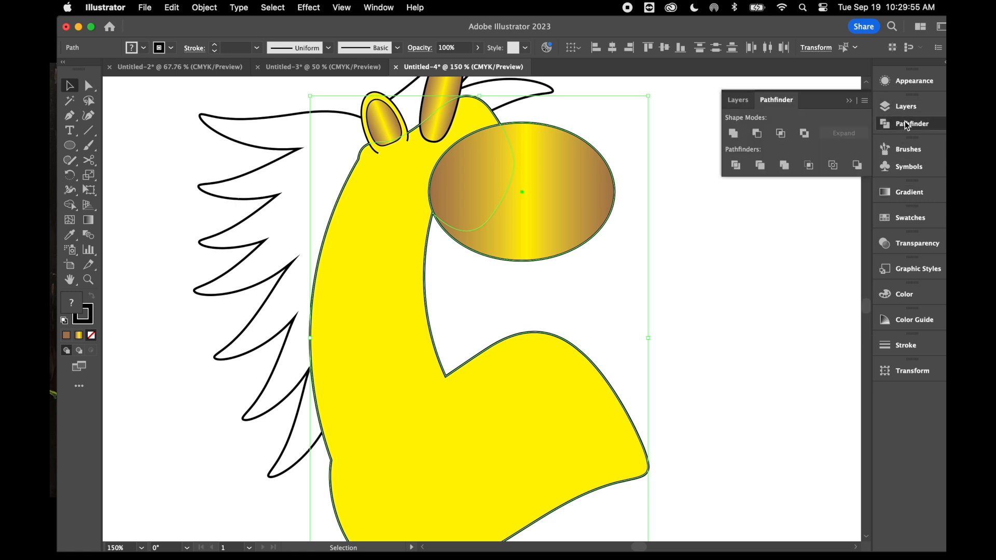
left_click(731, 170)
right_click(659, 263)
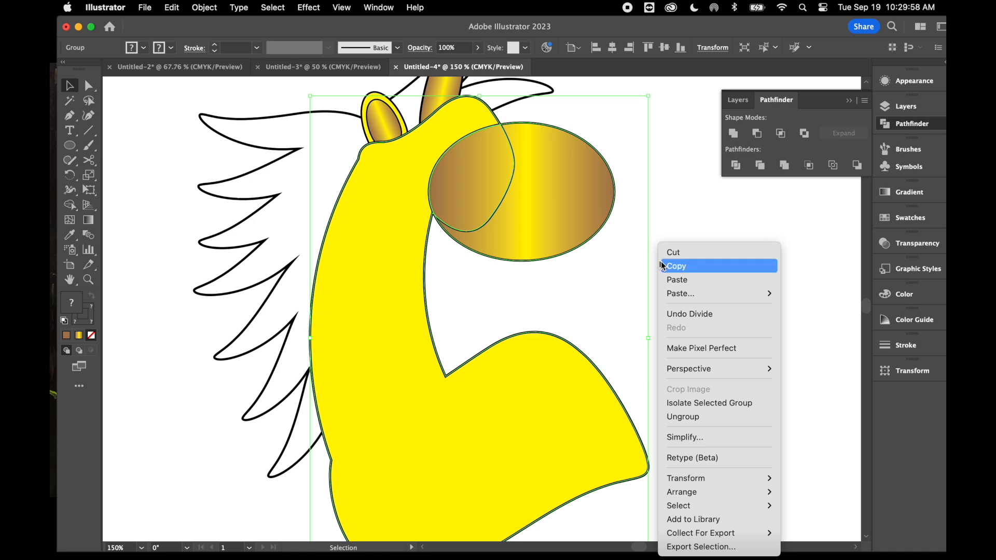
left_click(685, 417)
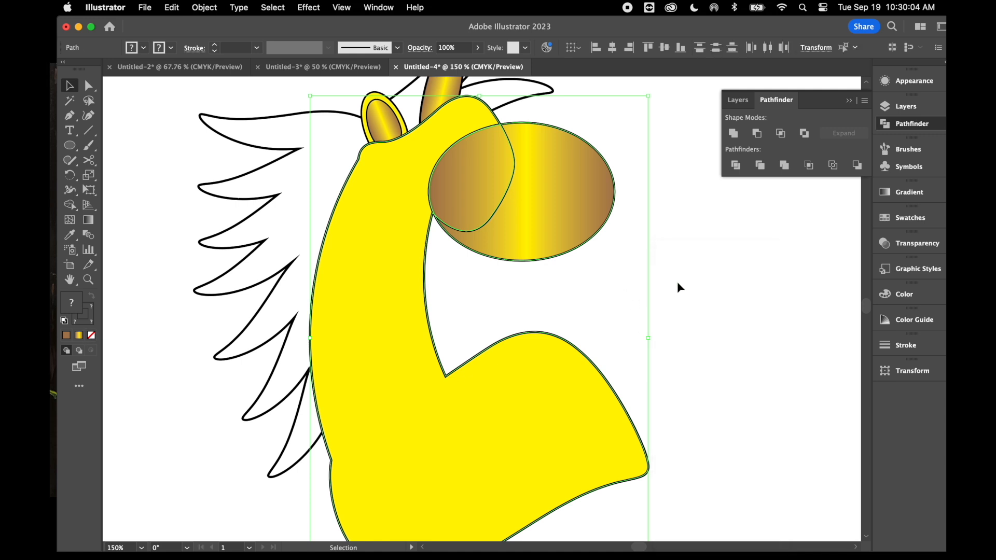
- Delete the part of the gradient ellipse that extends outside the unicorn's head, leaving only the muzzle area
left_click(739, 282)
left_click(593, 213)
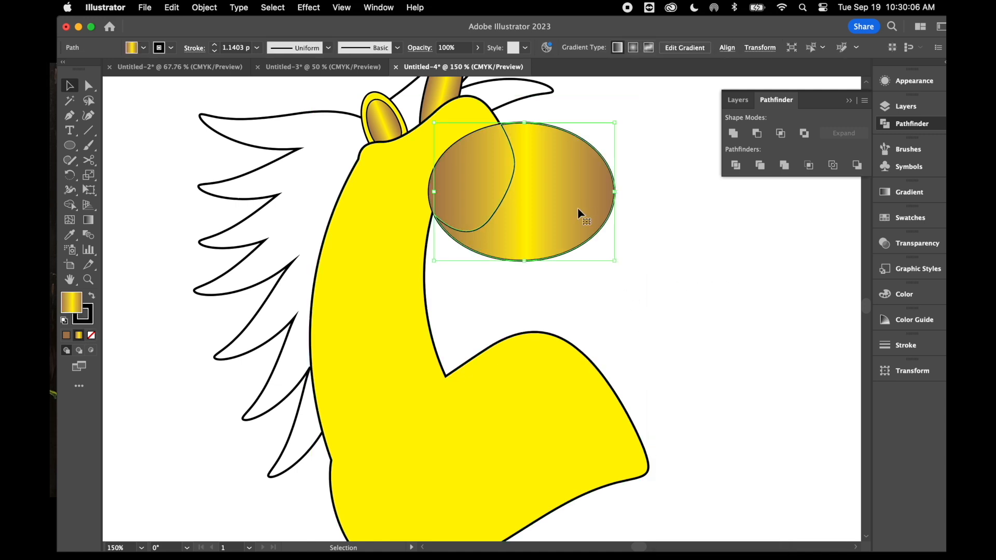
left_click(578, 210)
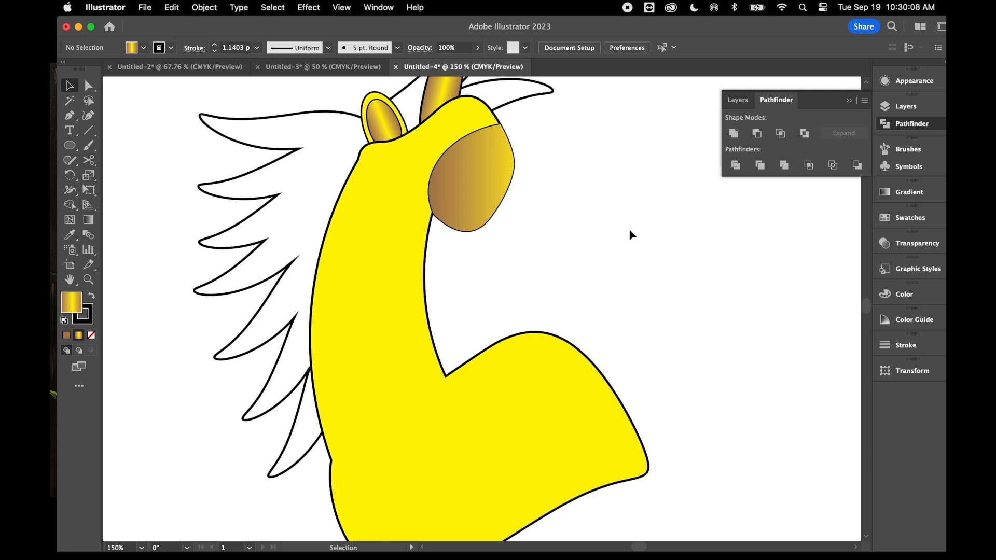
scroll(624, 264, "up", 2)
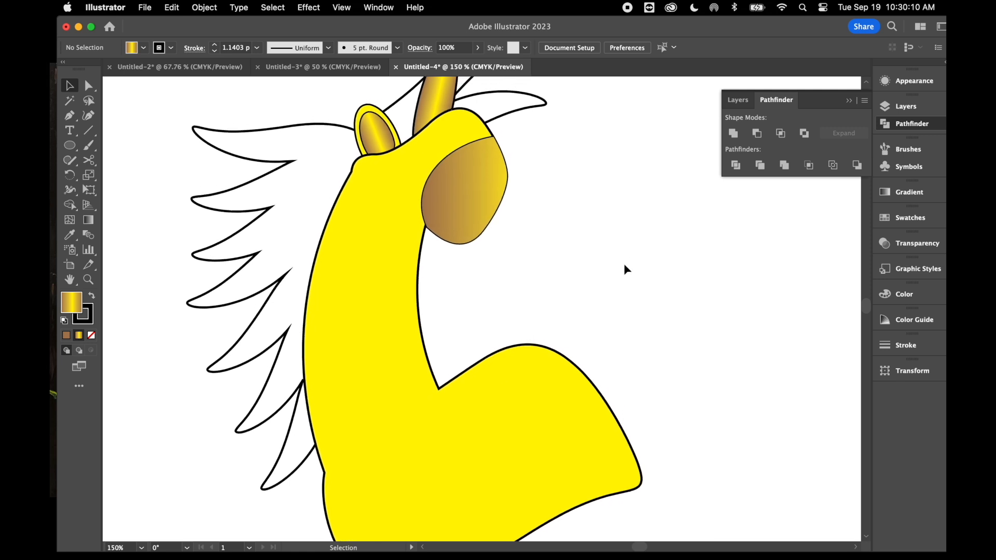
scroll(617, 271, "up", 5)
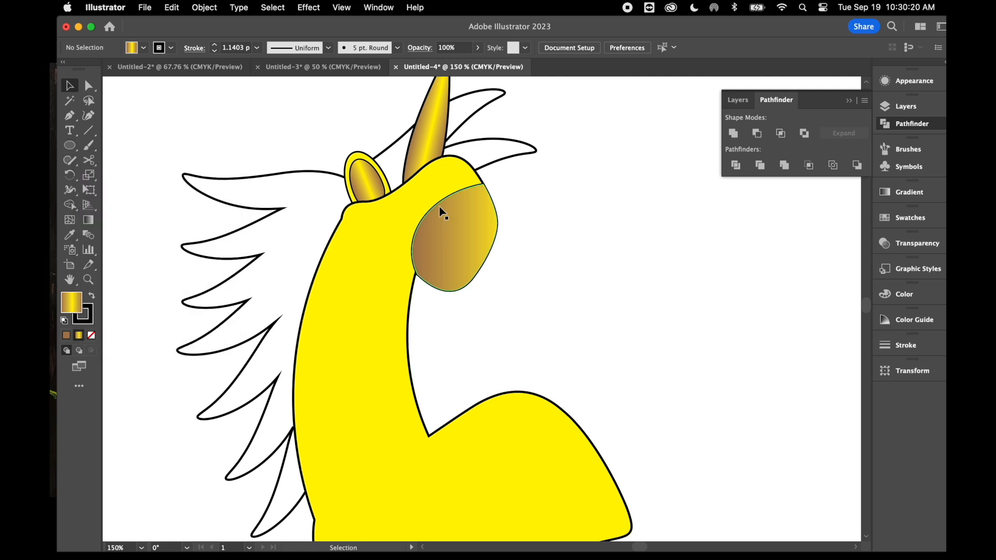
- Draw a small flat ellipse beside the head and bend it with a horizontal Arc warp at 100% bend and 0% vertical distortion
left_click(70, 147)
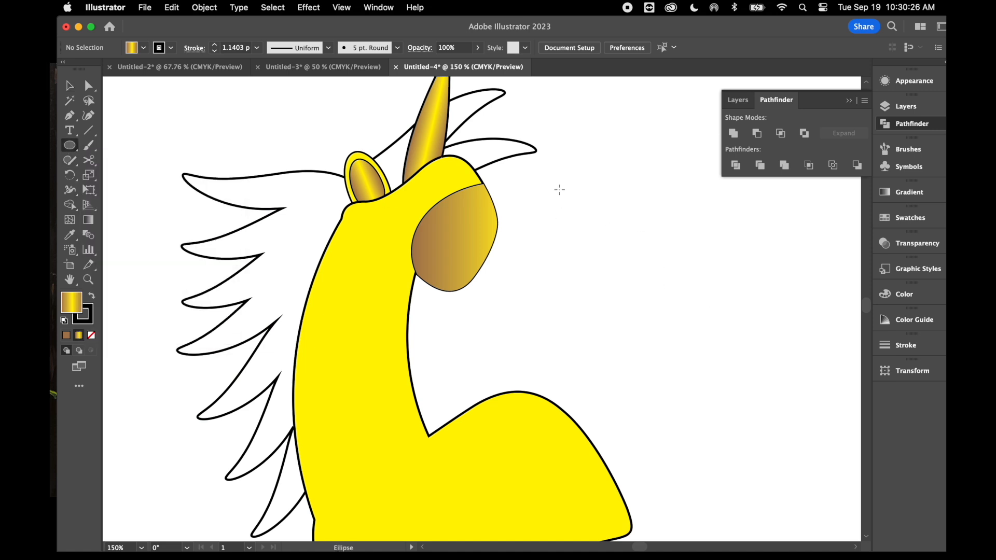
left_click_drag(559, 190, 586, 198)
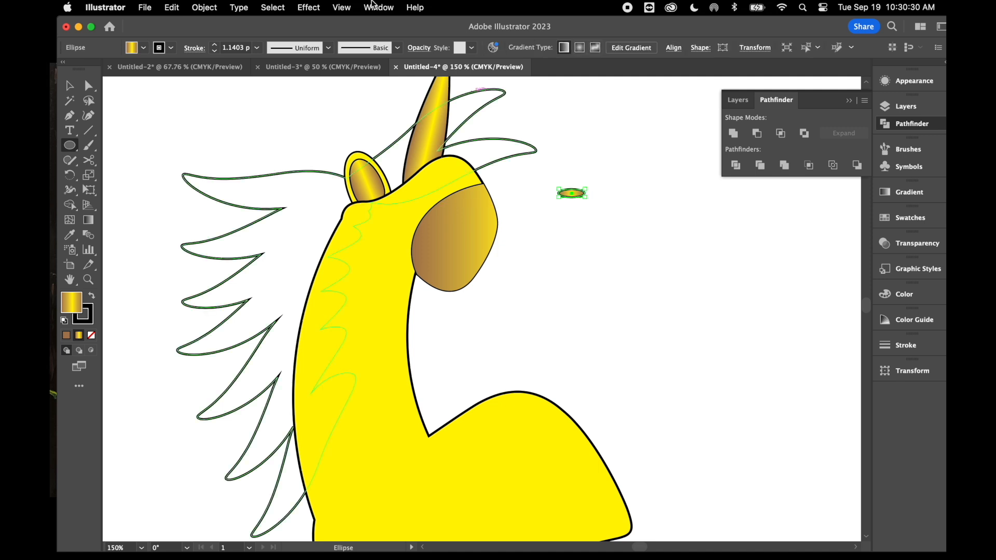
left_click(309, 7)
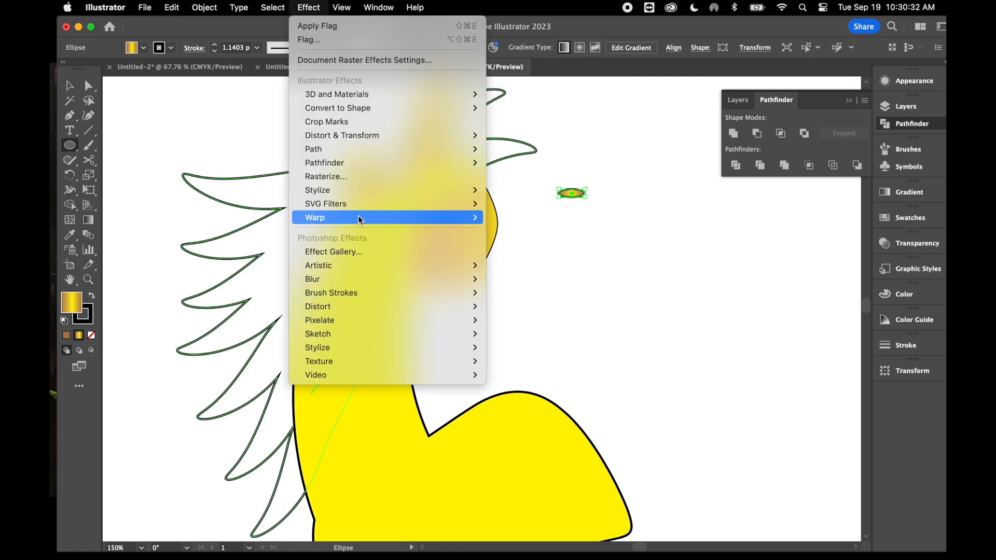
mouse_move(390, 218)
left_click(522, 220)
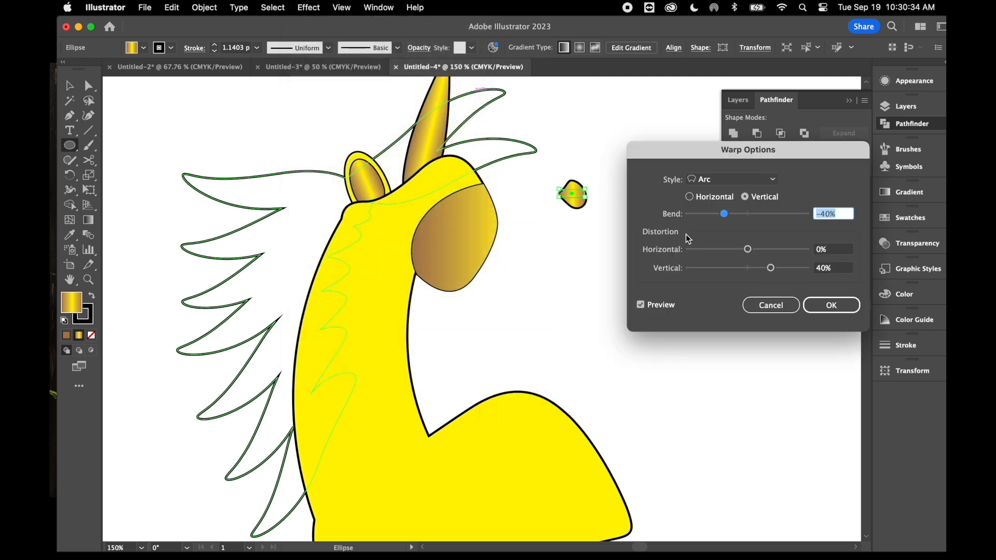
left_click(690, 197)
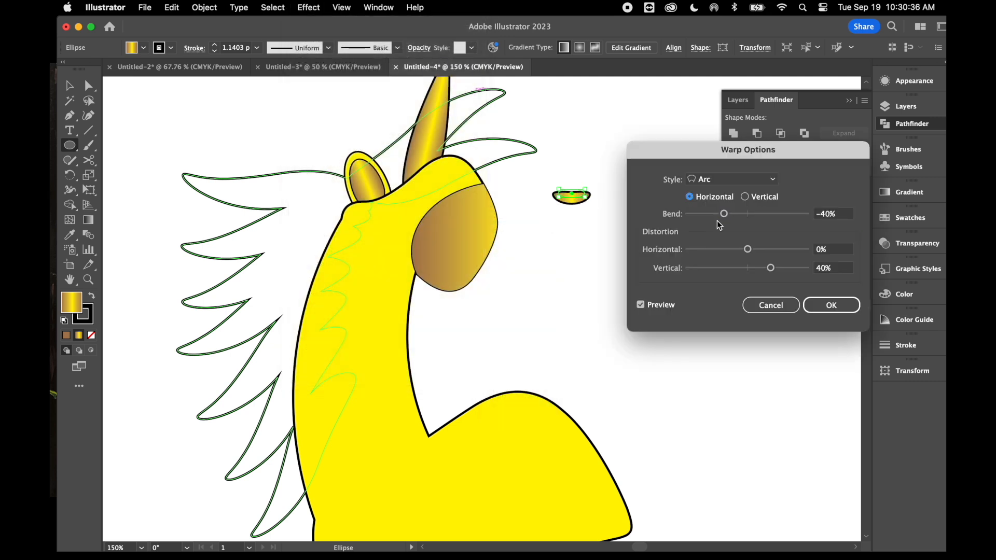
left_click_drag(725, 214, 888, 204)
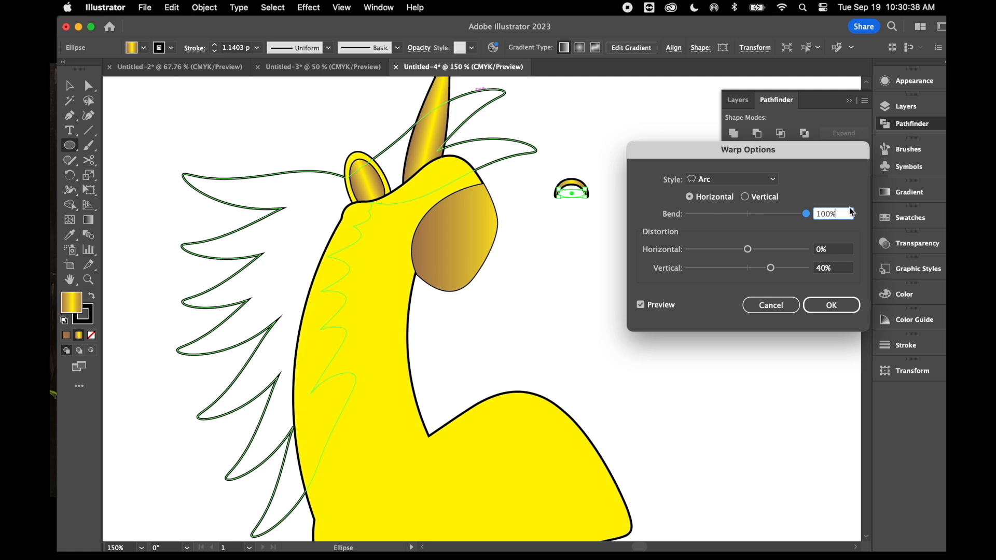
left_click_drag(770, 266, 753, 271)
key("Down")
key("Down")
key("Down")
key("Down")
key("Down")
key("Down")
key("Down")
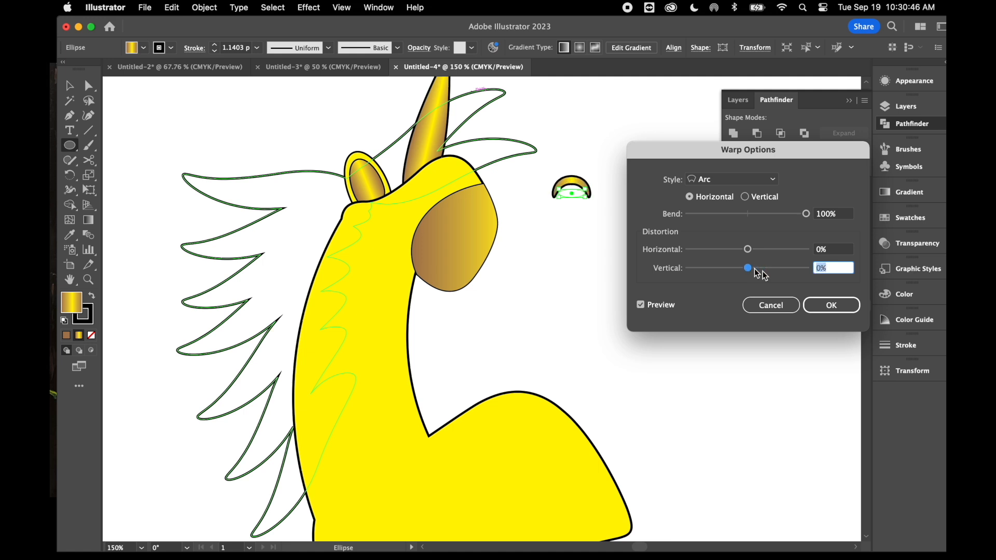
left_click(840, 306)
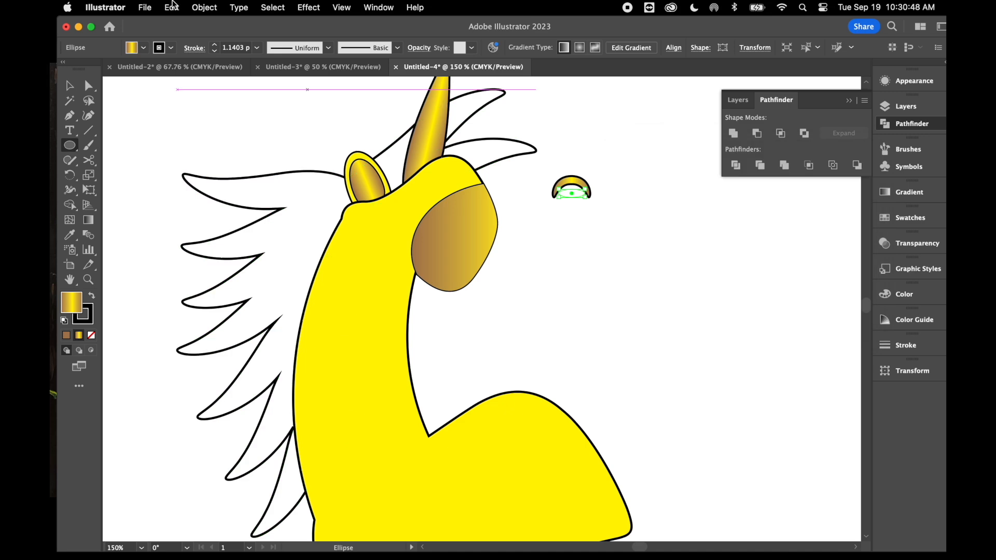
- Expand the small arc's appearance, and place it at about half size on the upper part of the muzzle as a nostril
left_click(207, 8)
left_click(246, 190)
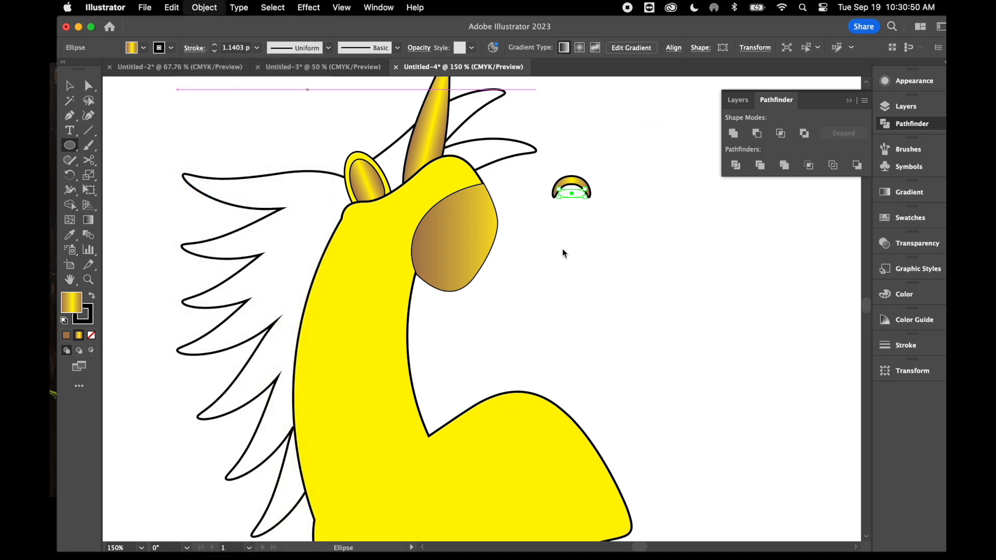
left_click(70, 86)
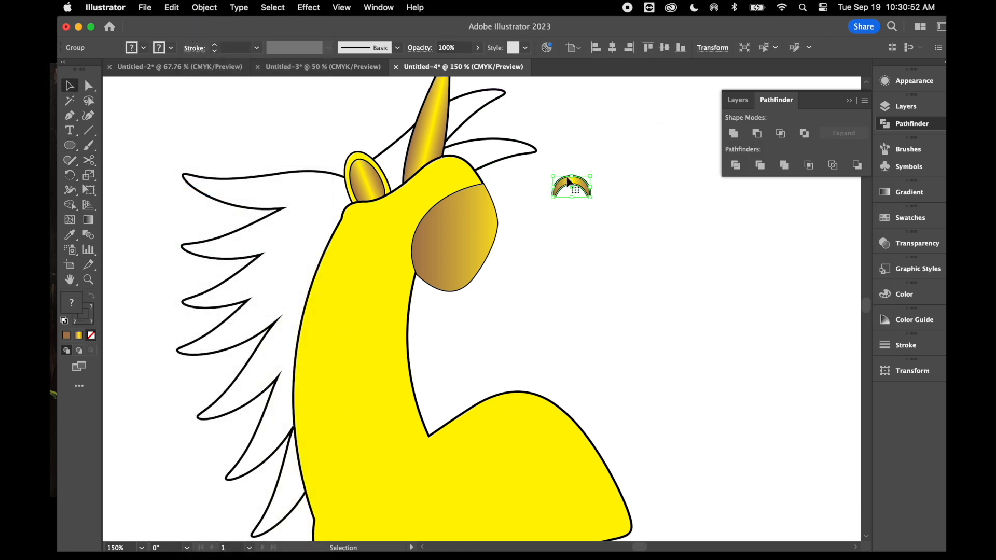
left_click_drag(578, 185, 458, 219)
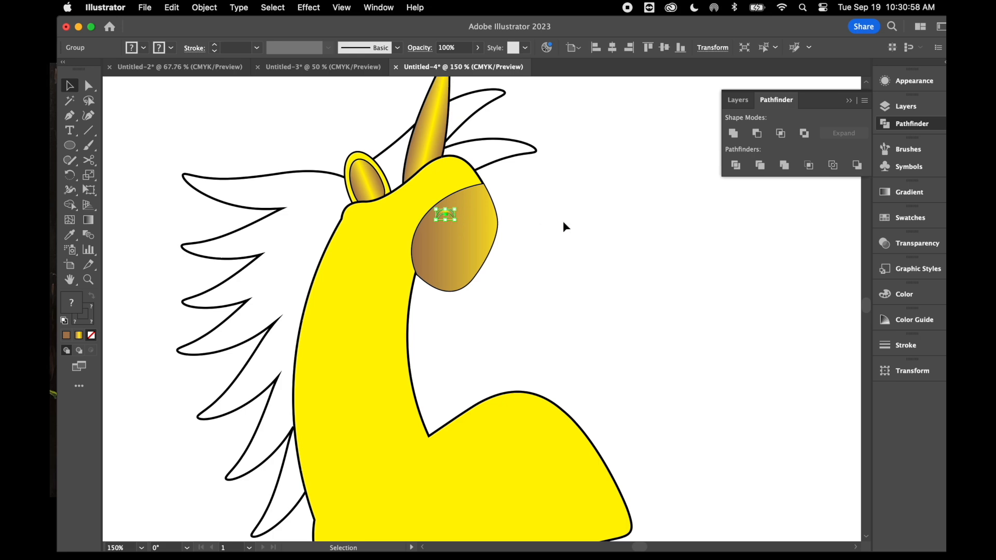
- Move the nostril arc slightly forward and up on the muzzle, and deselect it
key("super+equal")
key("super+equal")
key("super+equal")
key("super+equal")
key("super+equal")
left_click_drag(492, 288, 530, 276)
key("a")
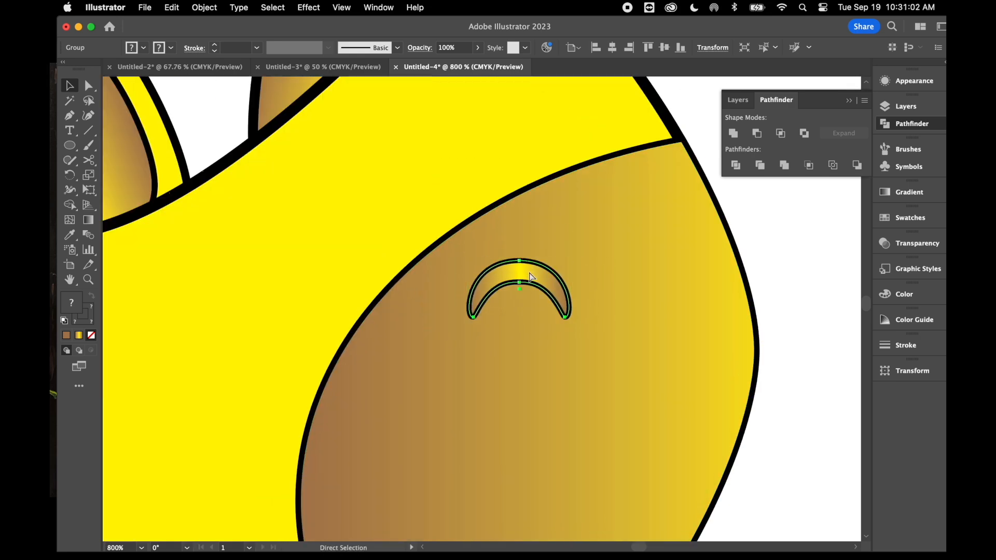
key("super+minus")
key("super+minus")
key("super+minus")
key("super+minus")
key("super+minus")
key("v")
left_click(591, 332)
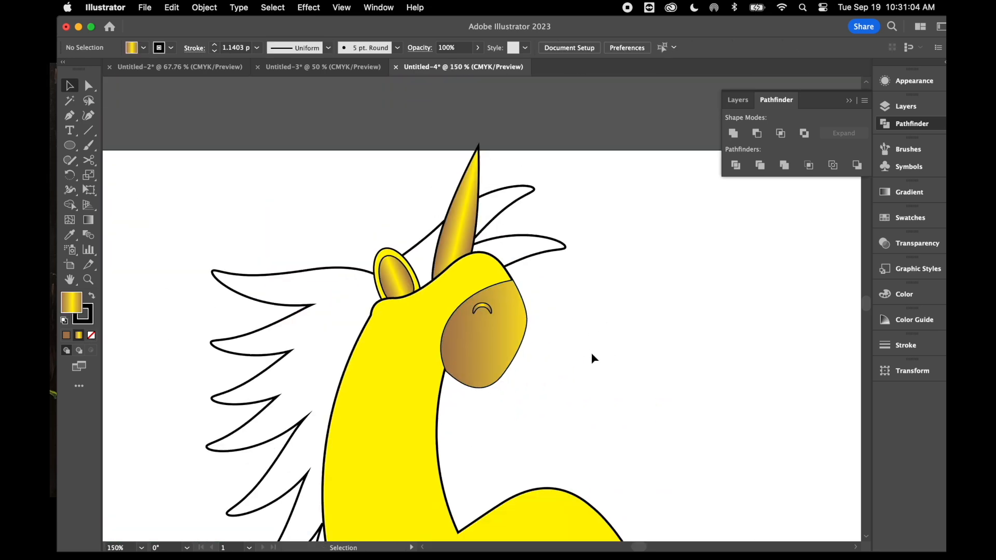
- Draw a long thin ellipse about 0.93 in wide and 0.04 in high beside the head
left_click(74, 149)
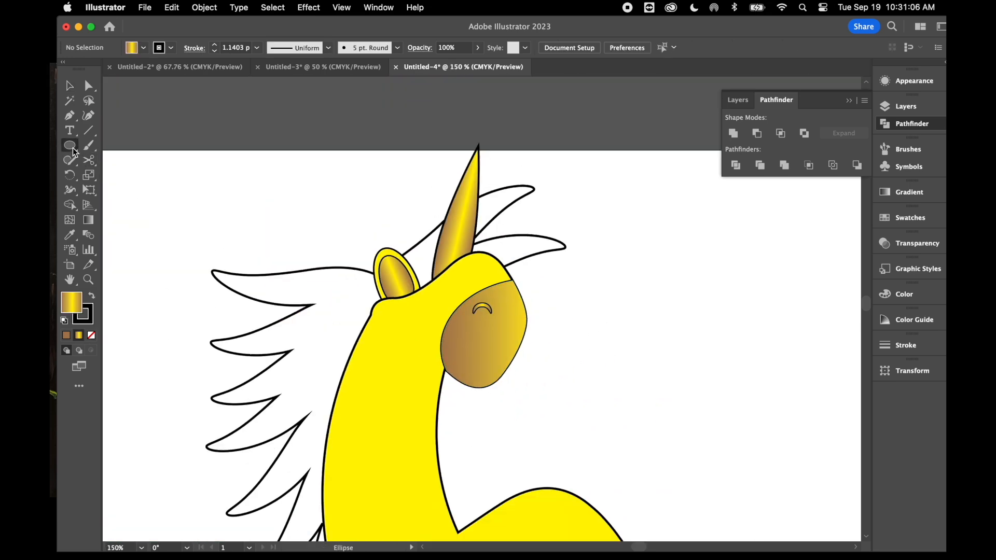
left_click_drag(592, 279, 698, 290)
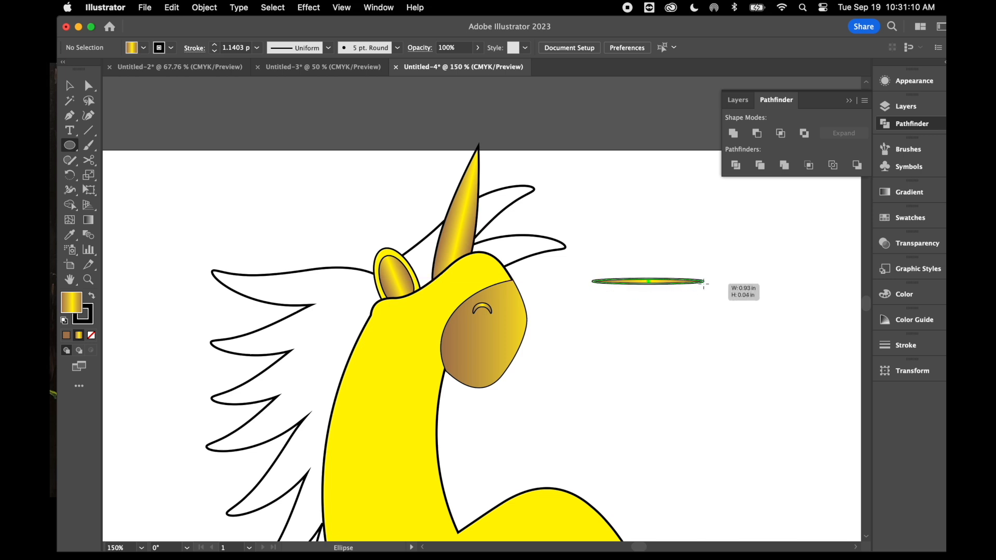
left_click_drag(705, 283, 705, 283)
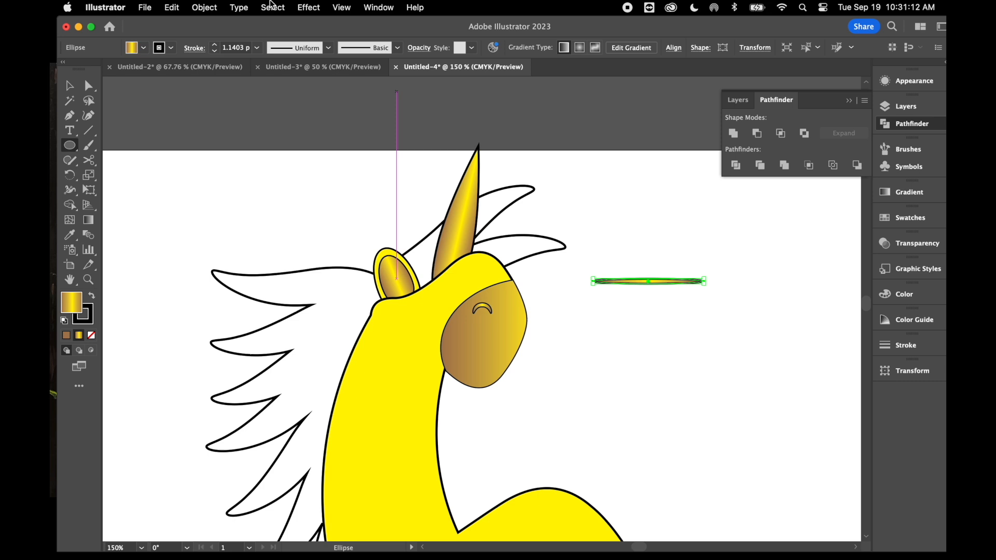
- Apply a horizontal Arc warp with -100% bend to the thin ellipse
left_click(311, 13)
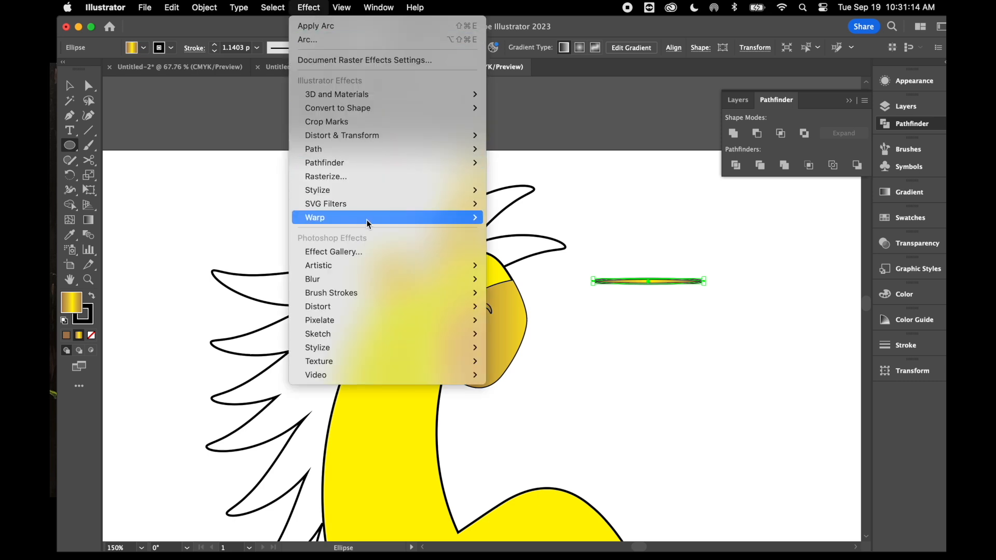
mouse_move(366, 220)
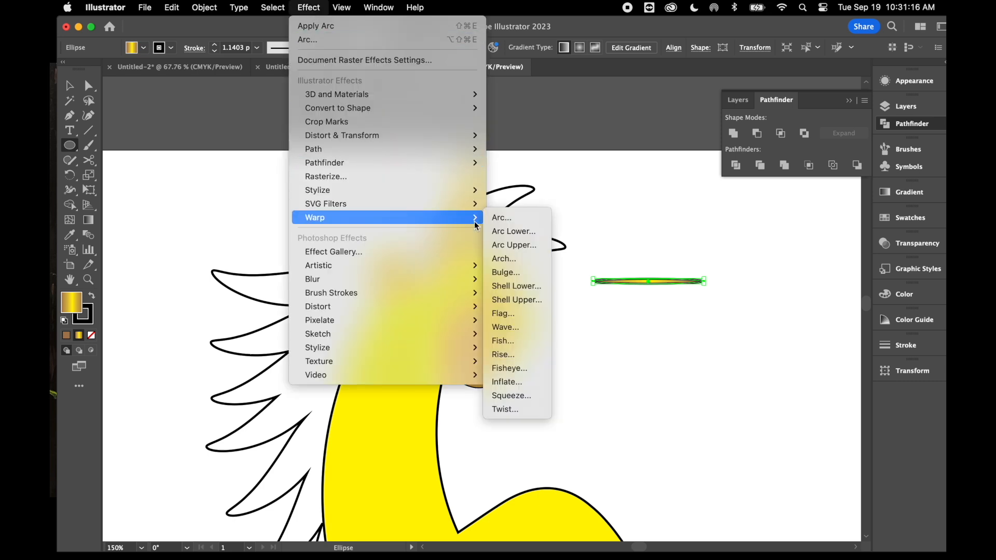
left_click(500, 220)
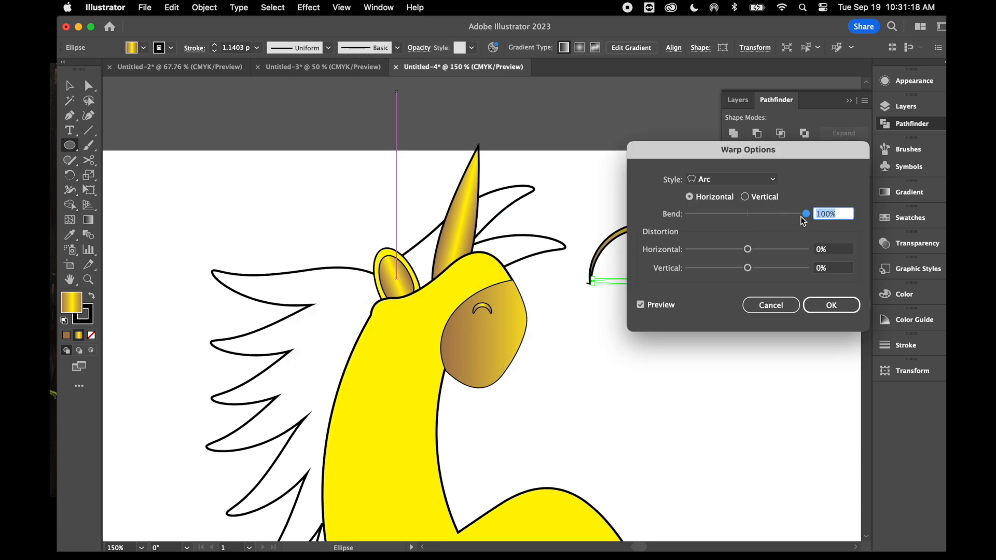
type("-100%")
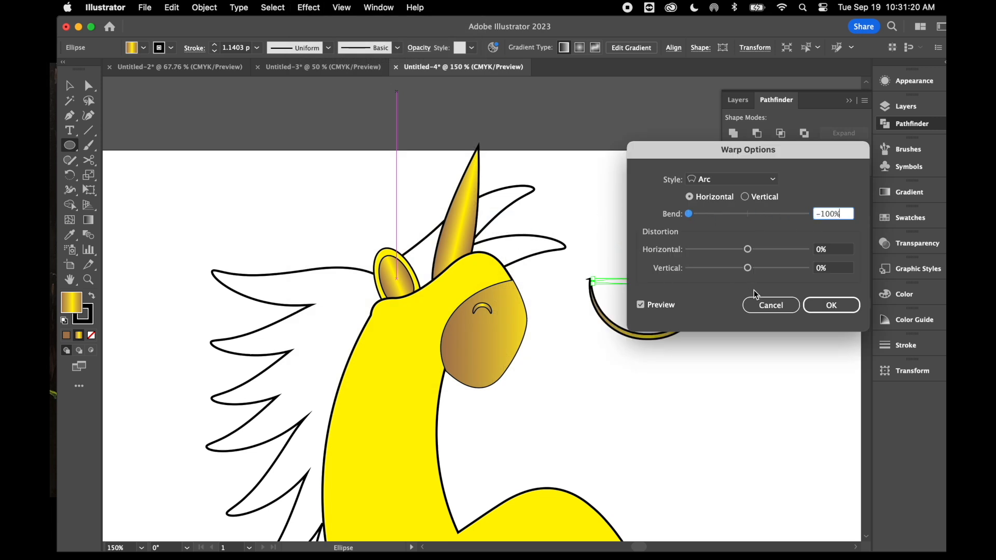
left_click_drag(690, 219, 845, 222)
left_click(813, 213)
type("-100%")
left_click(836, 306)
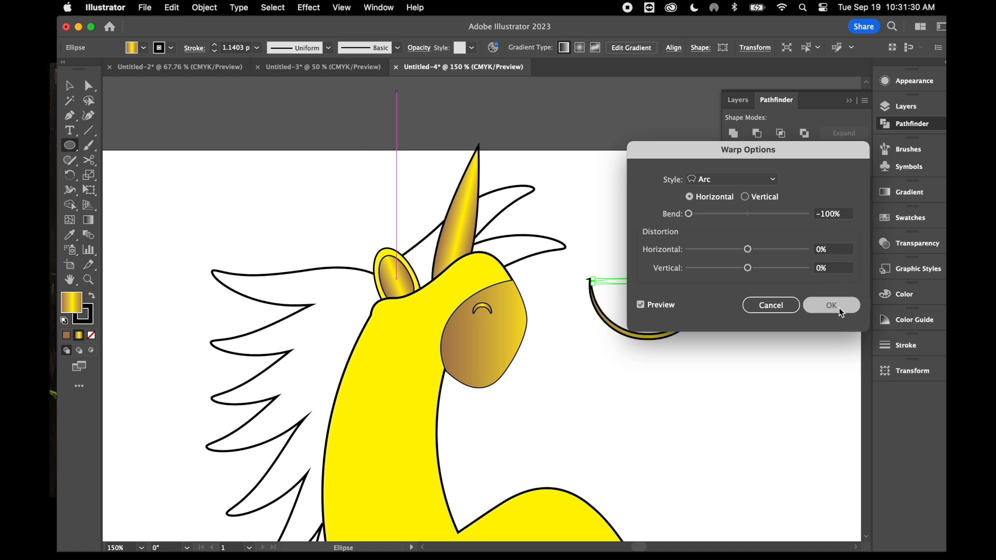
- Expand the curved ellipse's appearance, scale it to about half size, and place it on the lower muzzle as a smile
left_click(204, 7)
left_click(254, 187)
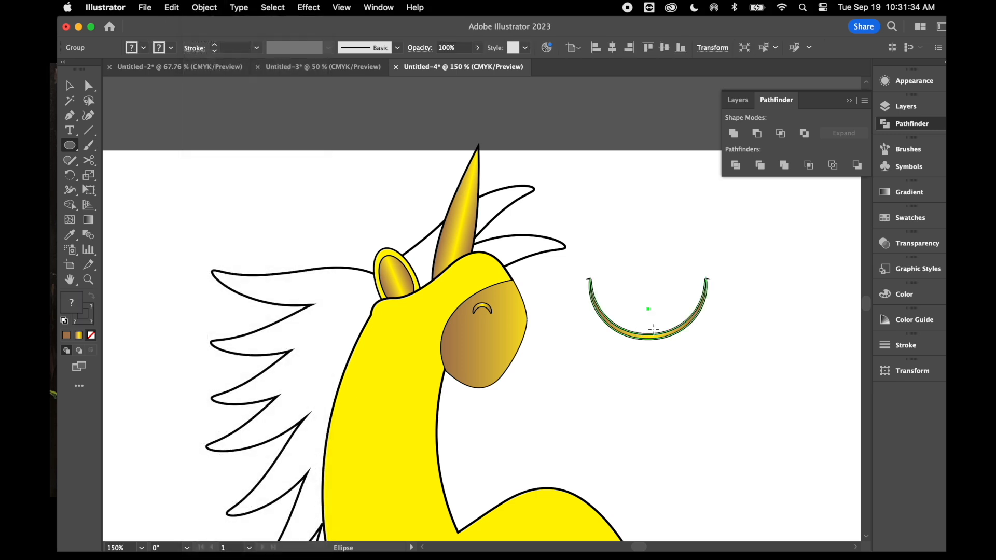
left_click(69, 85)
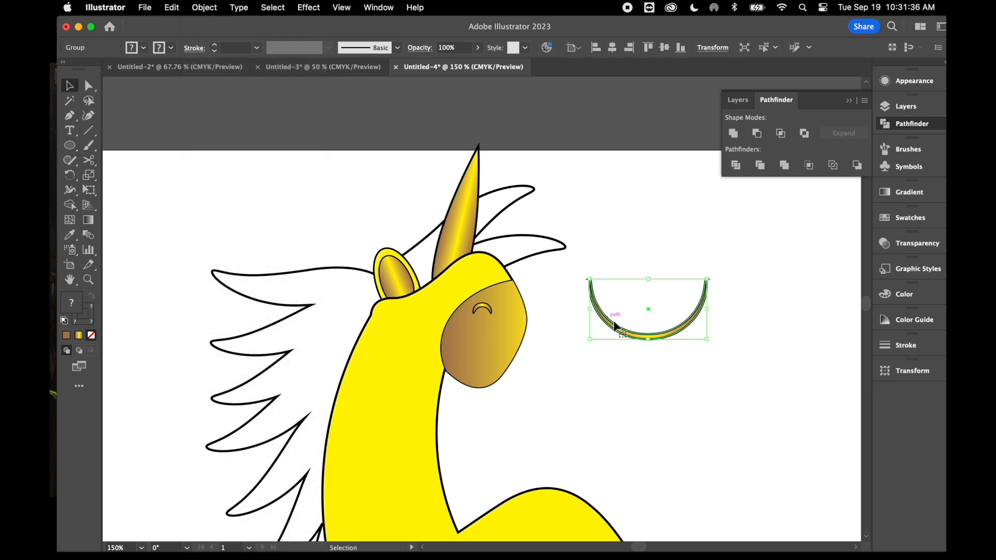
left_click_drag(708, 279, 651, 308)
left_click_drag(627, 342, 497, 371)
left_click(599, 366)
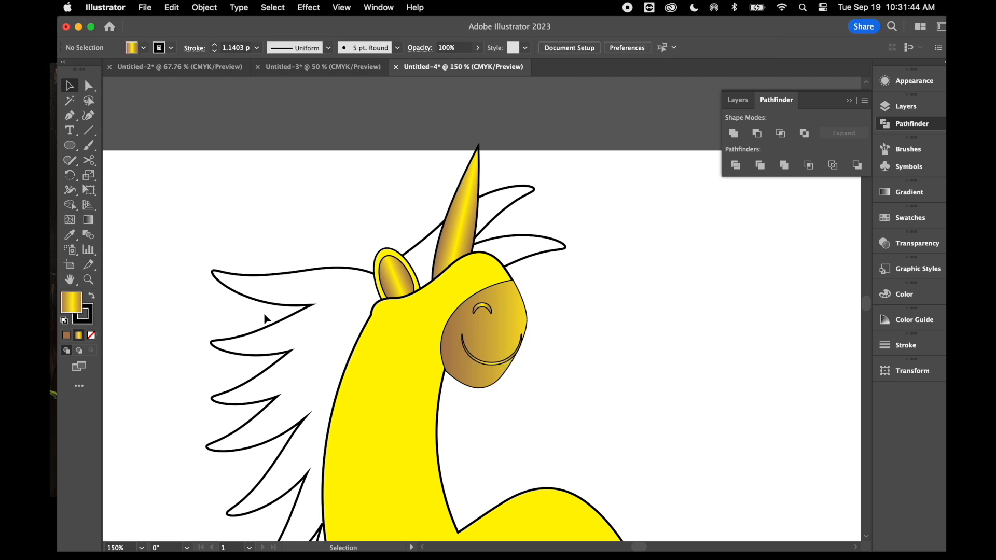
- Draw an ellipse about 0.29 in wide and 0.18 in high beside the head, and convert its two side anchors to corners
scroll(264, 319, "down", 1)
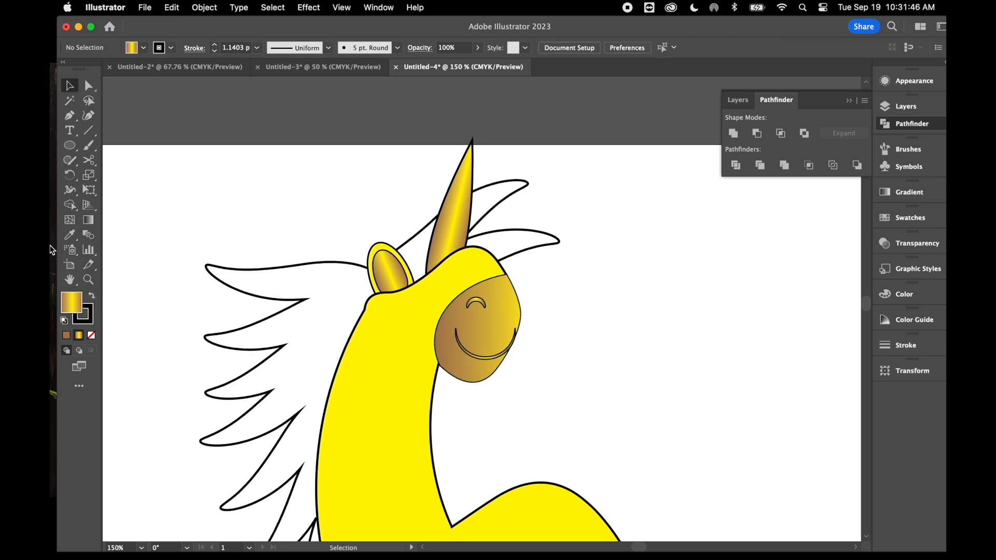
left_click(69, 146)
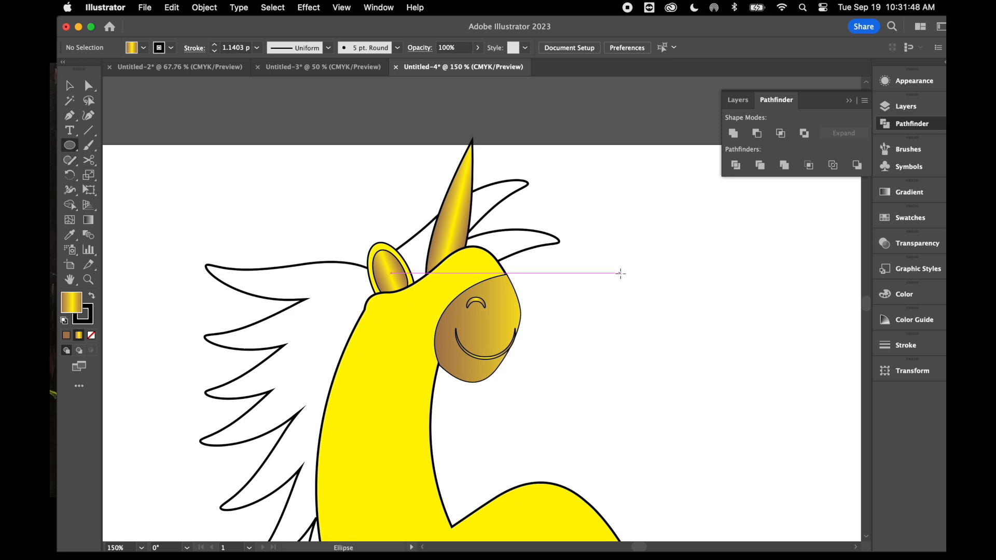
left_click_drag(623, 274, 657, 297)
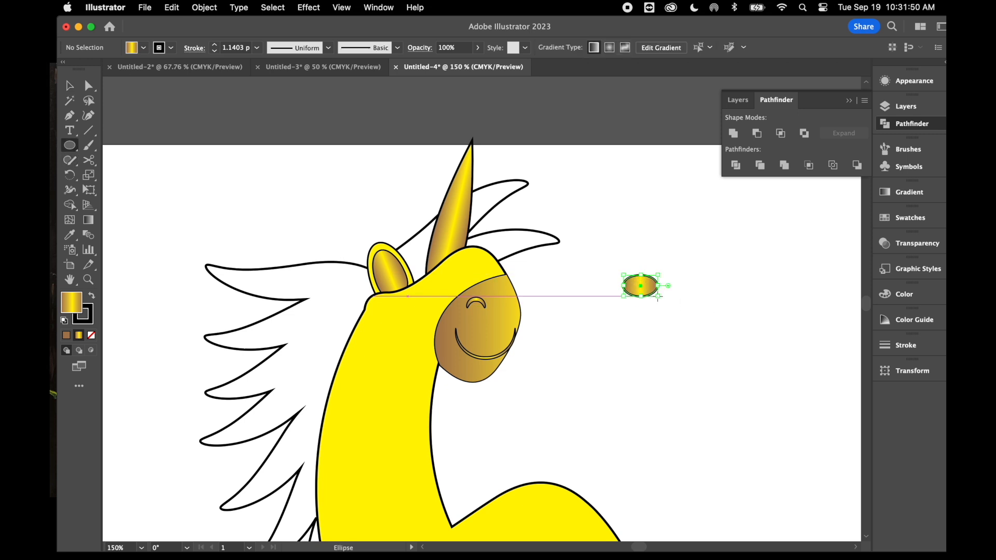
left_click(89, 85)
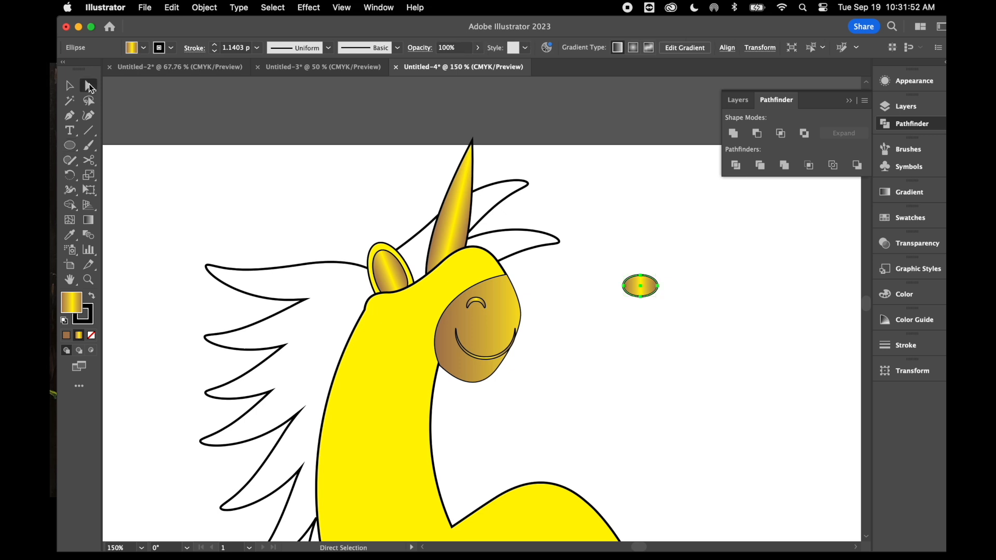
left_click(624, 291)
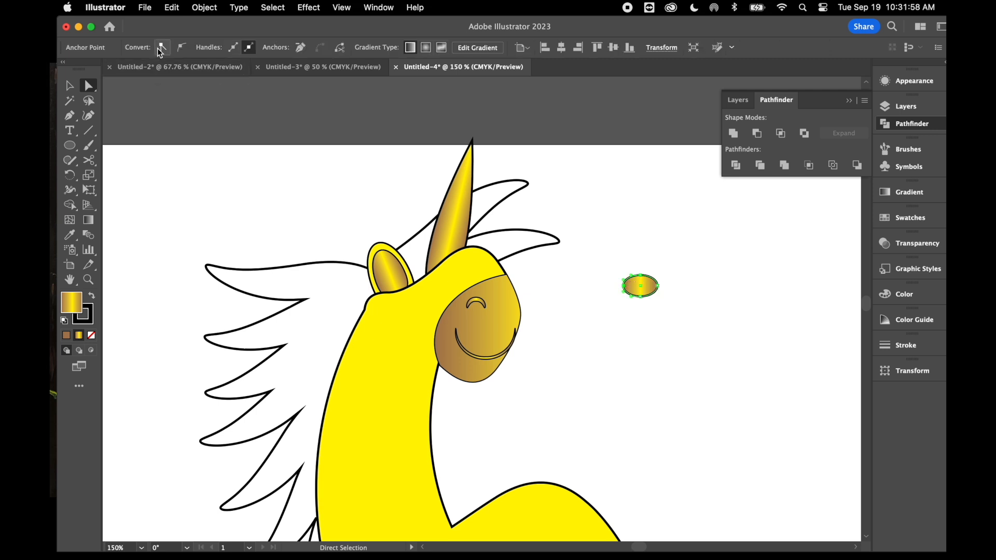
left_click(658, 286)
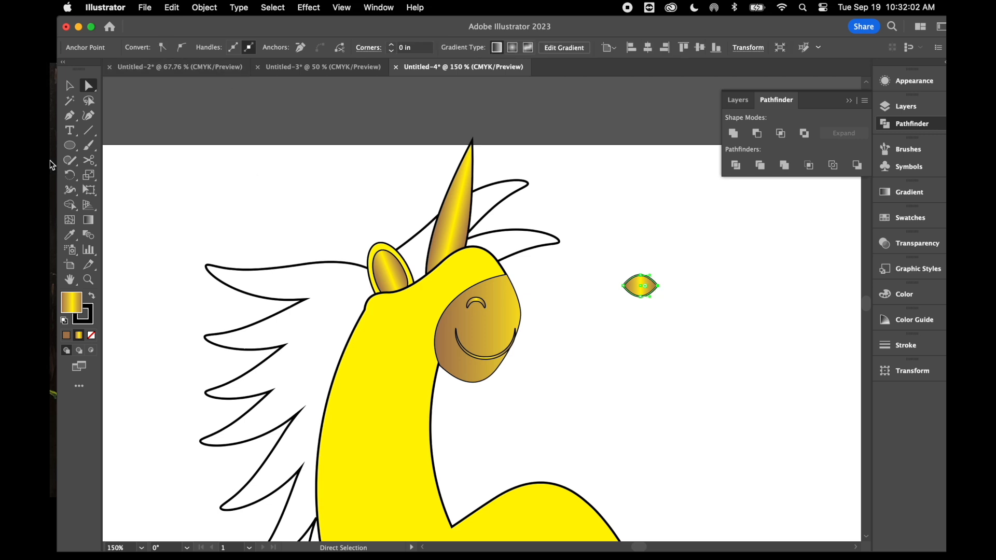
- Move the almond shape onto the head behind the muzzle as the eye, and deselect it
left_click(68, 88)
left_click_drag(643, 286, 444, 293)
left_click(634, 331)
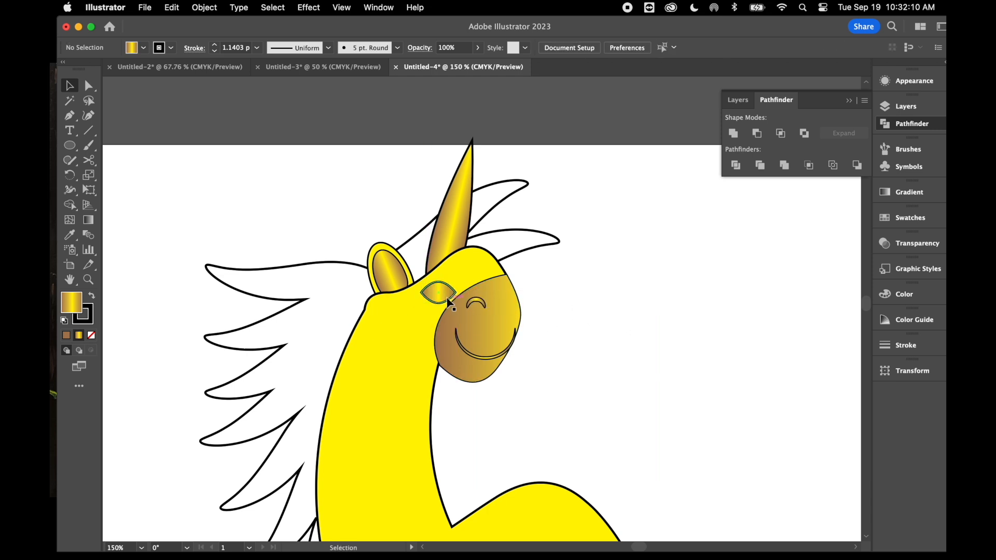
- Duplicate the almond-shaped eye and place the copy on the empty area beside the head
left_click(441, 297)
key("super+c")
key("super+v")
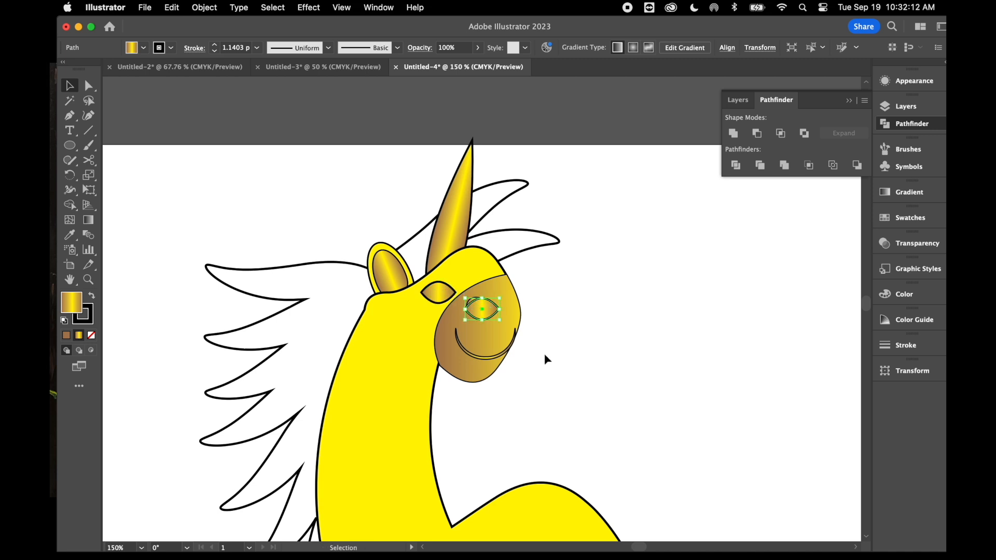
left_click_drag(488, 315, 656, 280)
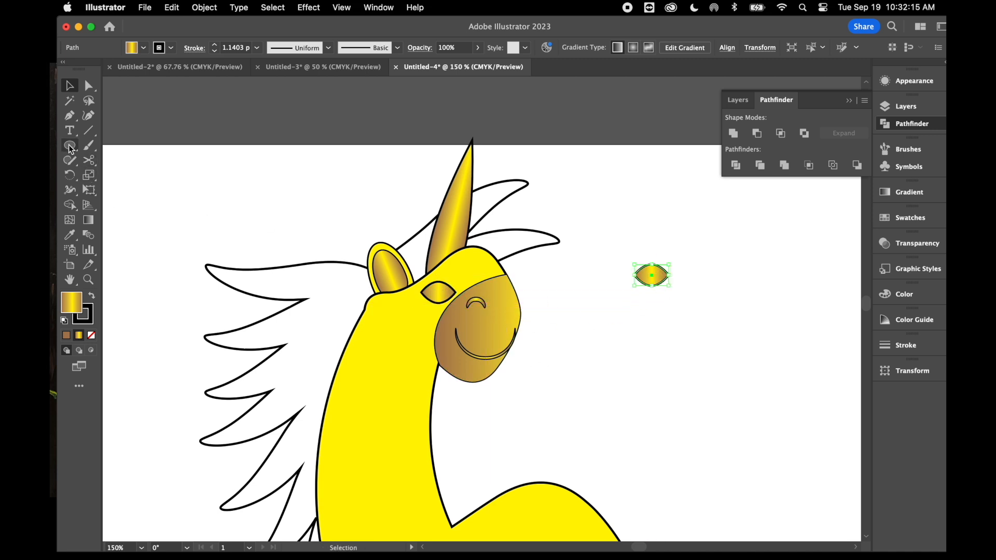
- Draw an upright ellipse centred over the eye copy, narrower and taller than the almond shape
left_click_drag(71, 150, 121, 175)
left_click(646, 255)
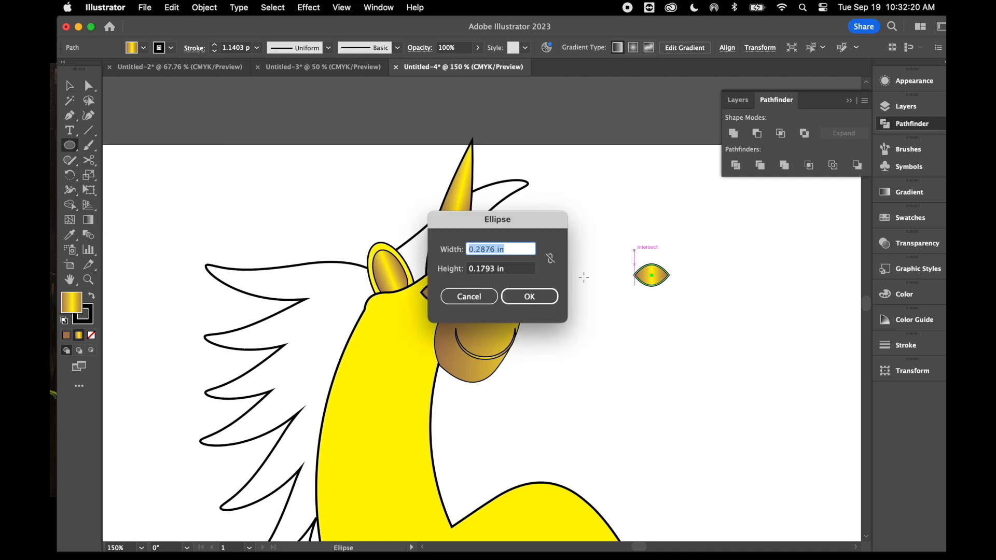
left_click(487, 295)
left_click_drag(487, 298, 488, 299)
left_click_drag(640, 256, 664, 294)
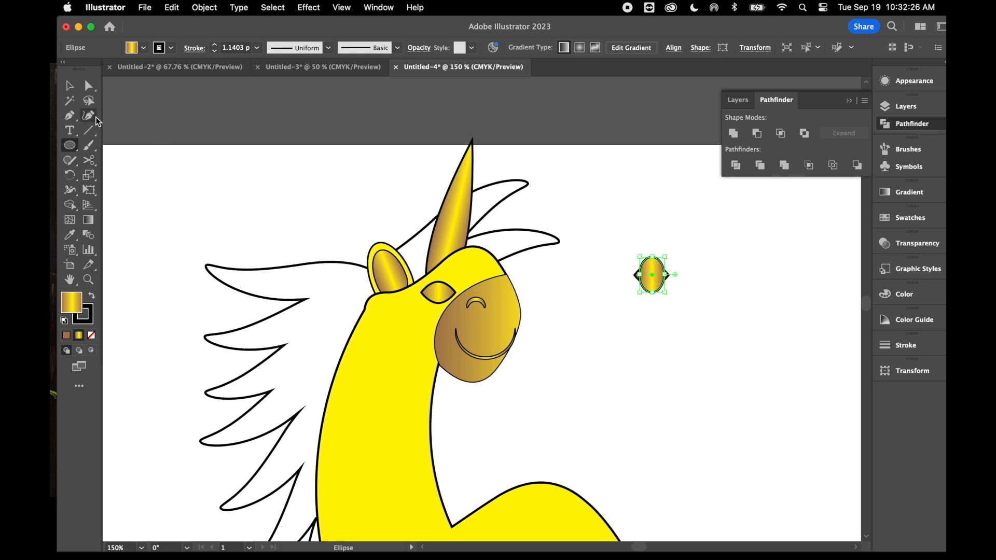
- Select the upright ellipse and the eye copy, and reduce them to their overlap with the Pathfinder Intersect mode
left_click(68, 87)
left_click_drag(622, 246, 675, 309)
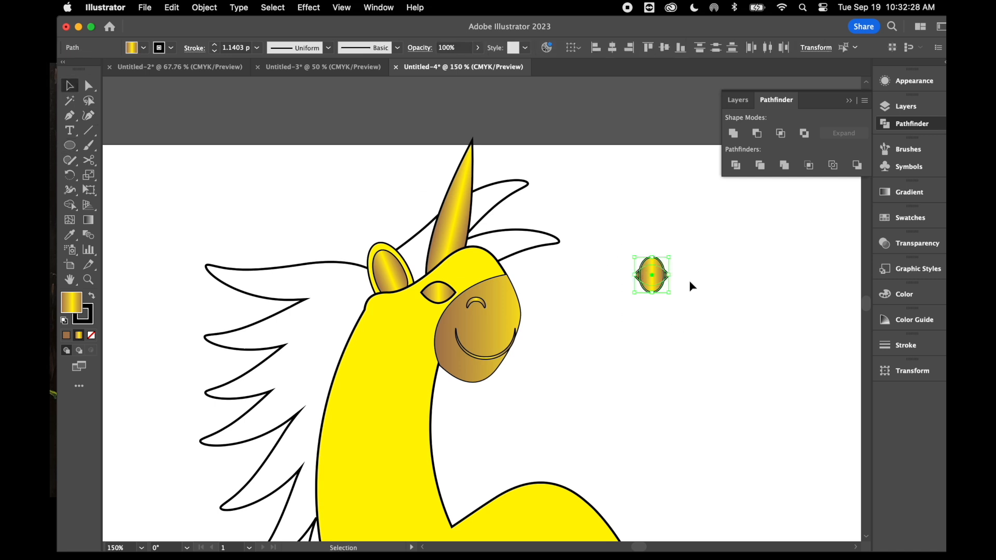
left_click(782, 136)
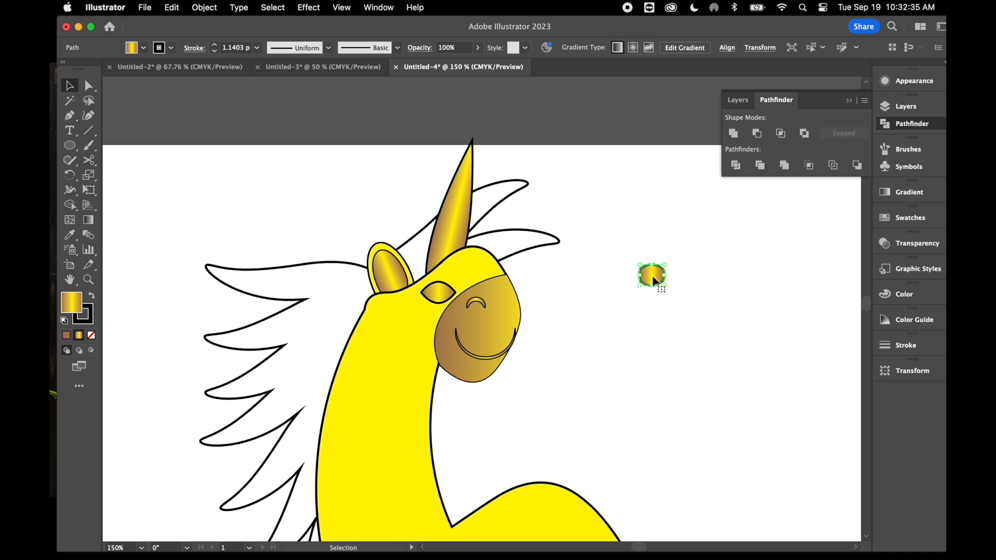
- Centre the intersected shape inside the unicorn's eye and fill it with black
left_click_drag(654, 281, 438, 298)
key("Down")
key("super+equal")
key("super+equal")
key("super+equal")
key("super+equal")
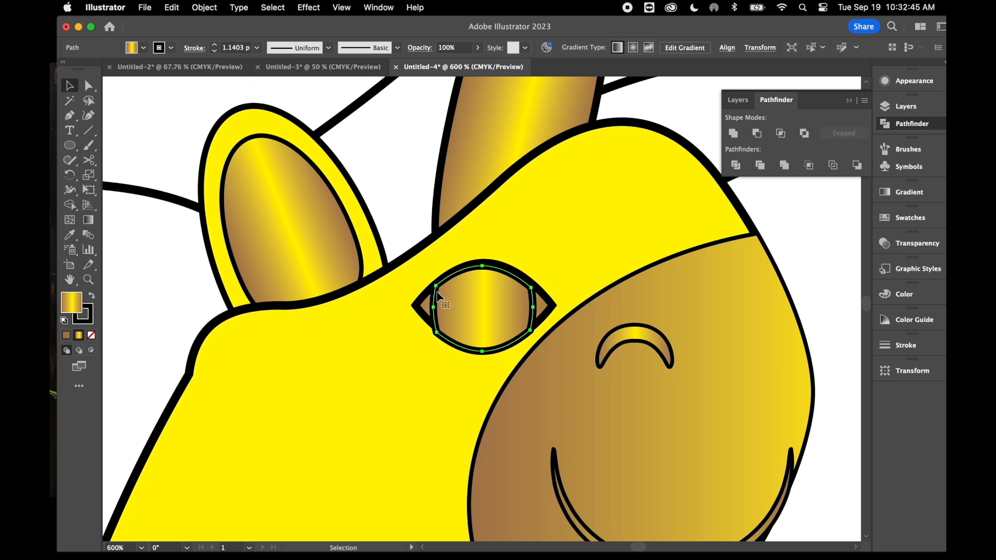
key("Up")
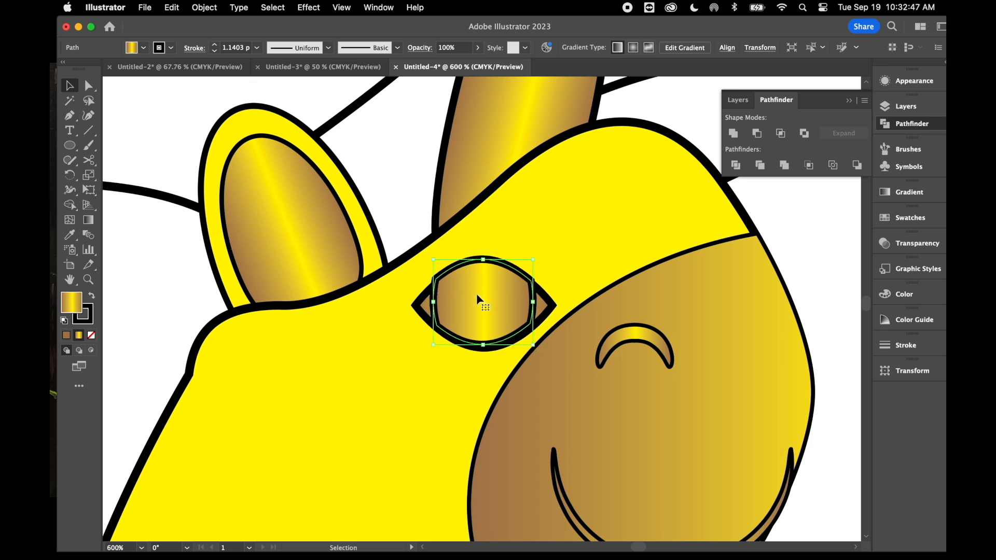
key("Down")
left_click_drag(492, 306, 495, 306)
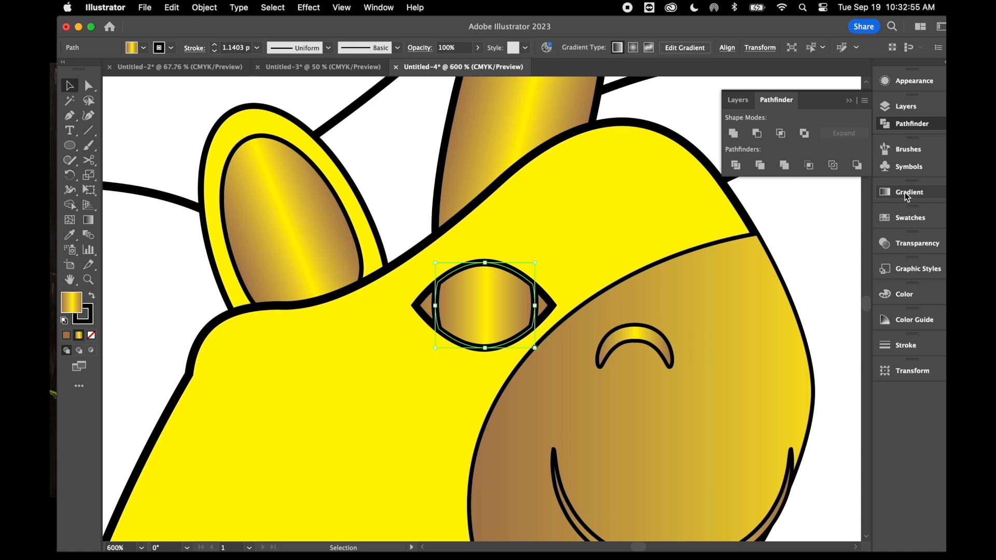
left_click(905, 218)
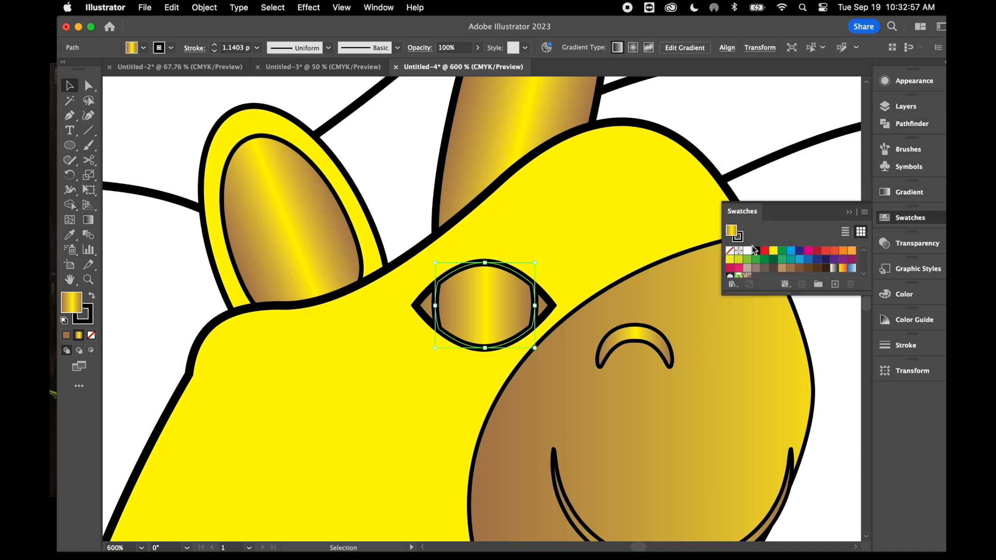
left_click(755, 251)
- Draw a small circle in the upper part of the black iris as a highlight, filled white with no stroke, and deselect it
left_click(71, 147)
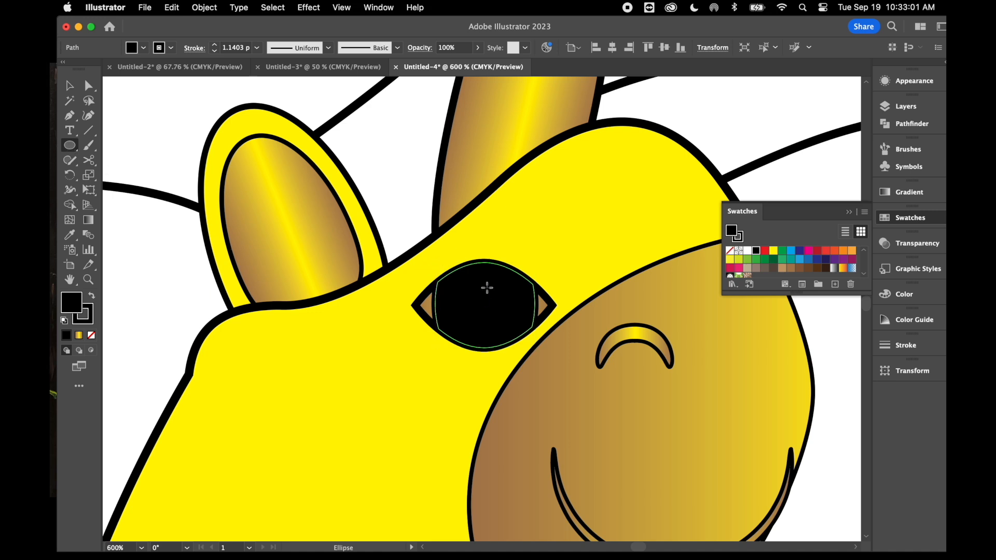
left_click_drag(483, 274, 506, 296)
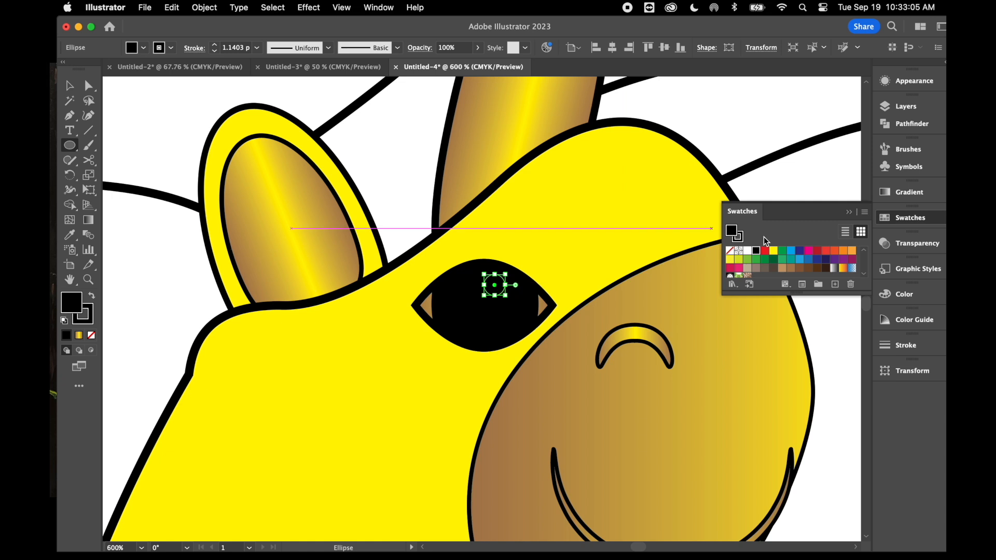
left_click(747, 250)
left_click(81, 319)
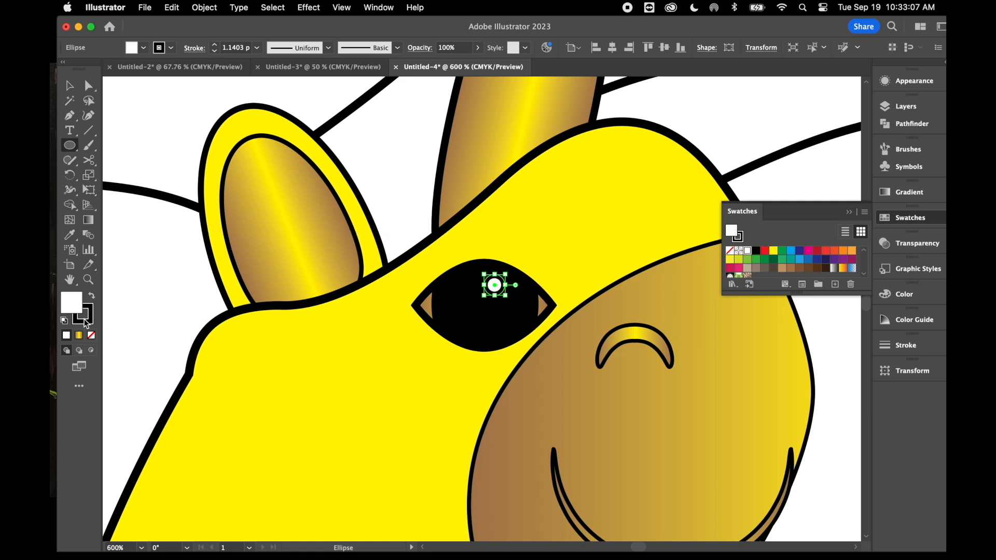
left_click(92, 336)
left_click(64, 301)
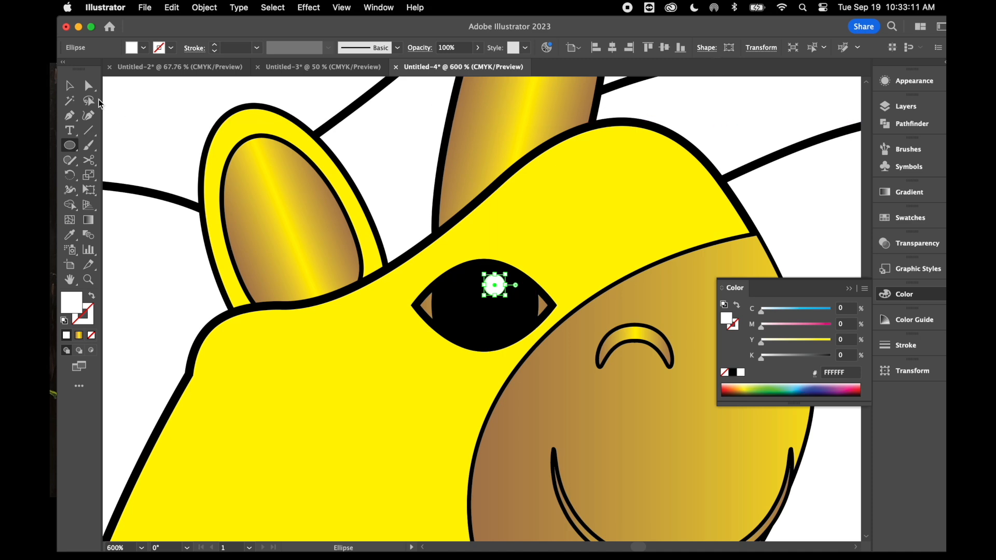
left_click(69, 86)
left_click(736, 123)
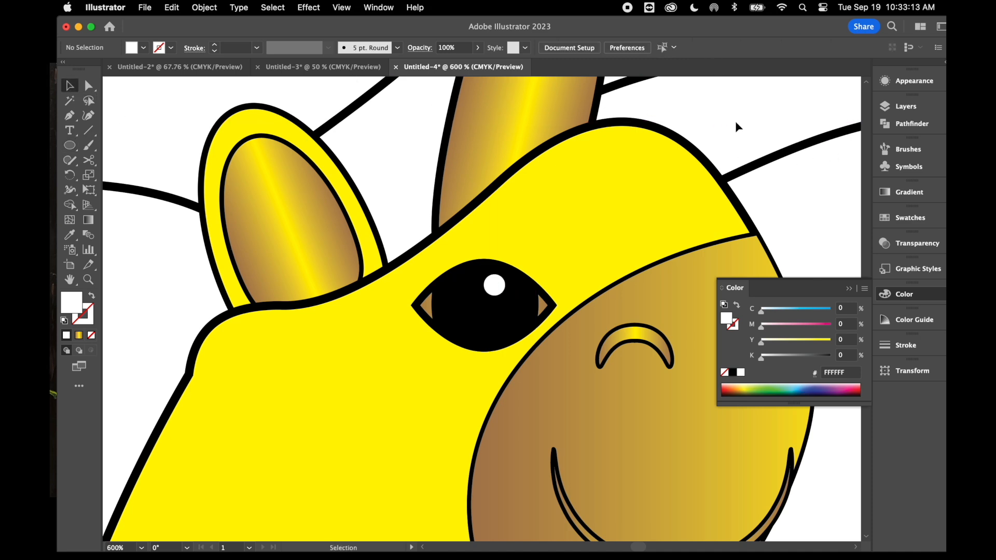
- Draw a small flat ellipse beside the horn and convert its left anchor to a corner
key("super+minus")
key("super+minus")
key("super+minus")
key("super+minus")
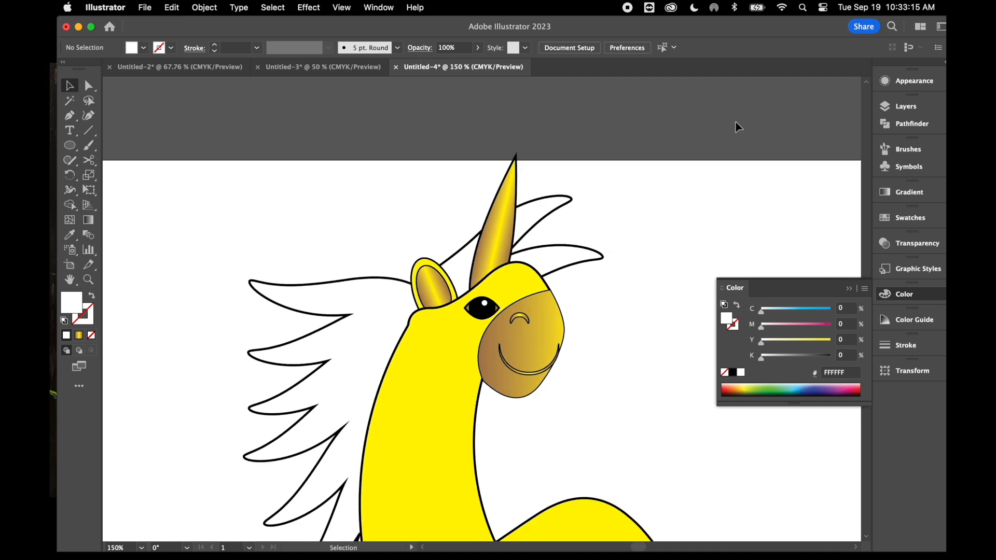
left_click(526, 321)
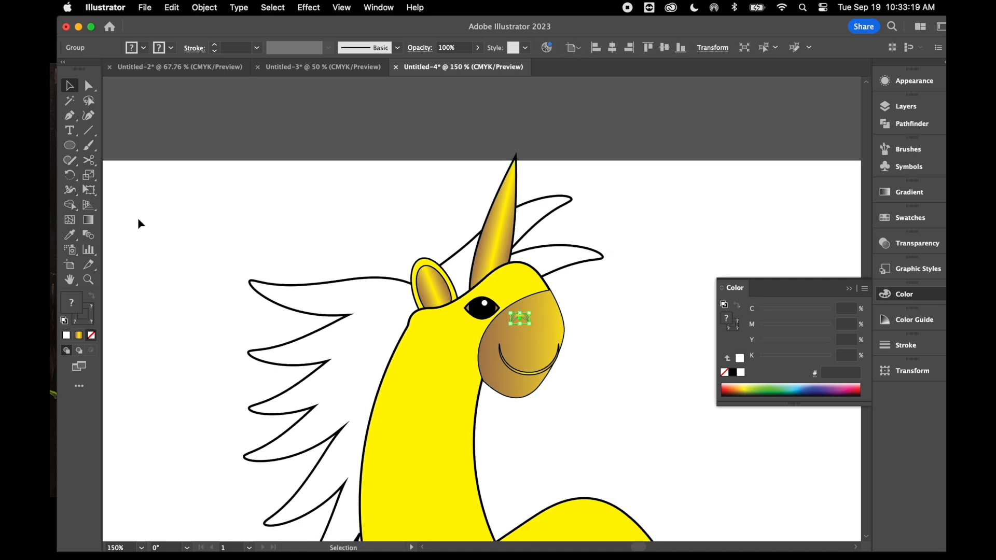
left_click(69, 145)
left_click_drag(630, 217, 663, 228)
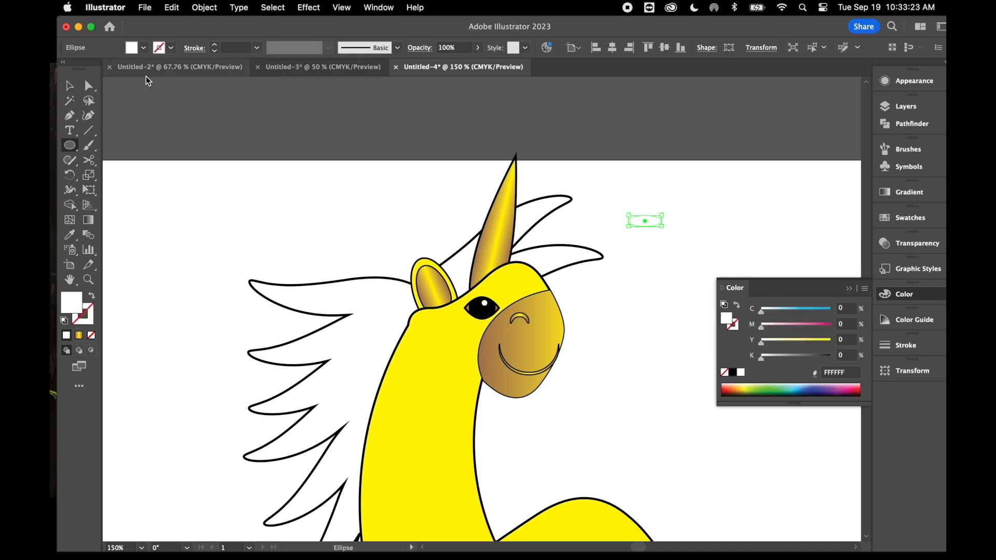
left_click(88, 85)
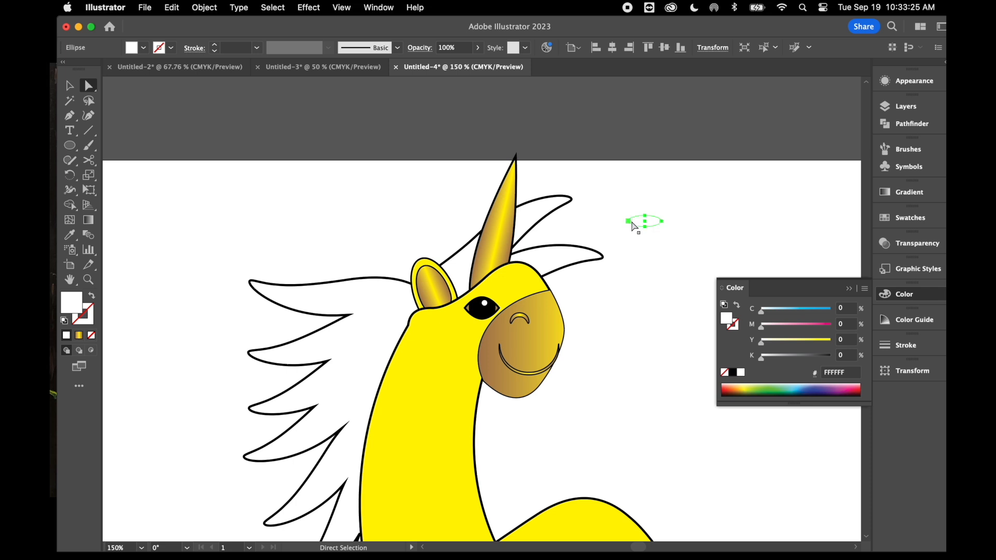
left_click(629, 222)
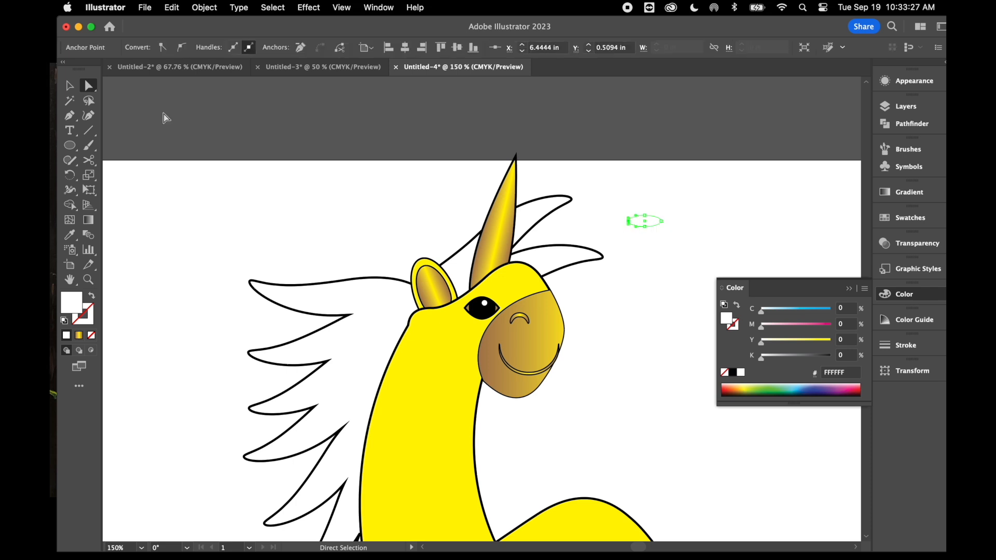
left_click(163, 48)
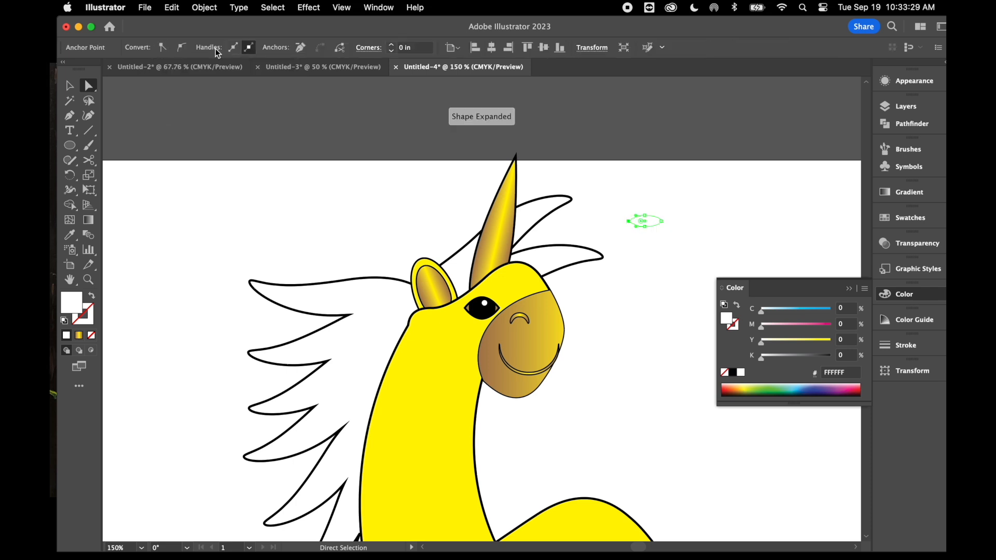
- Give the flat ellipse a yellow fill and a black stroke
left_click(905, 213)
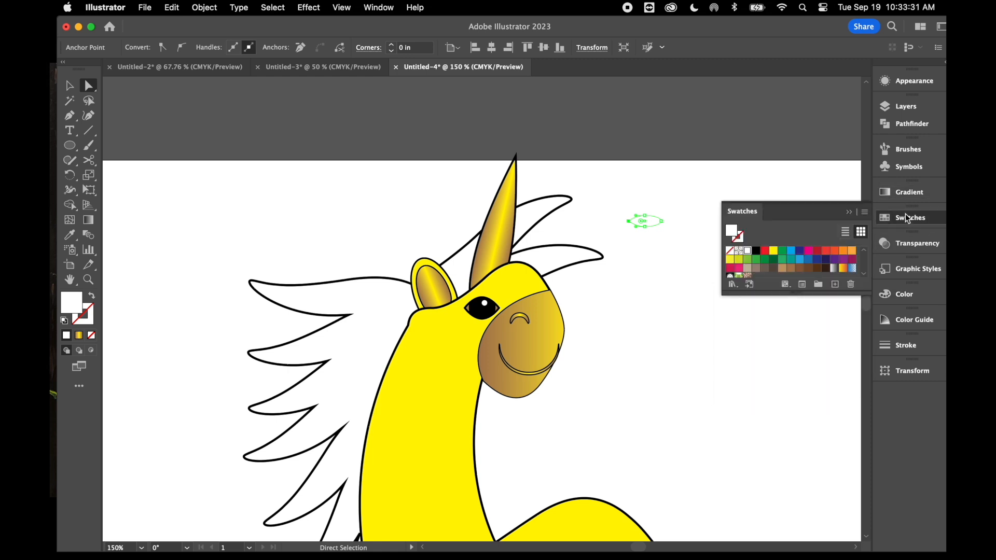
left_click(773, 250)
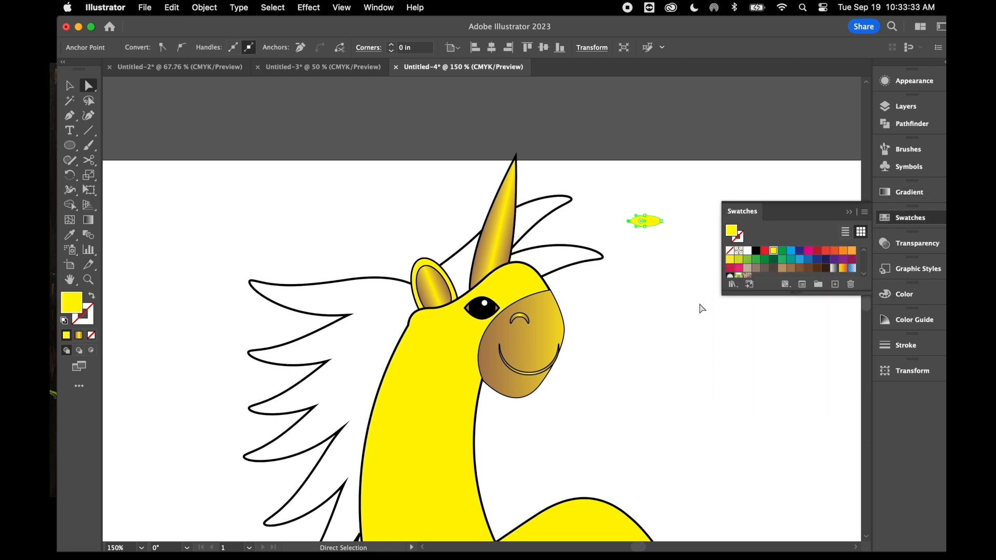
left_click(88, 320)
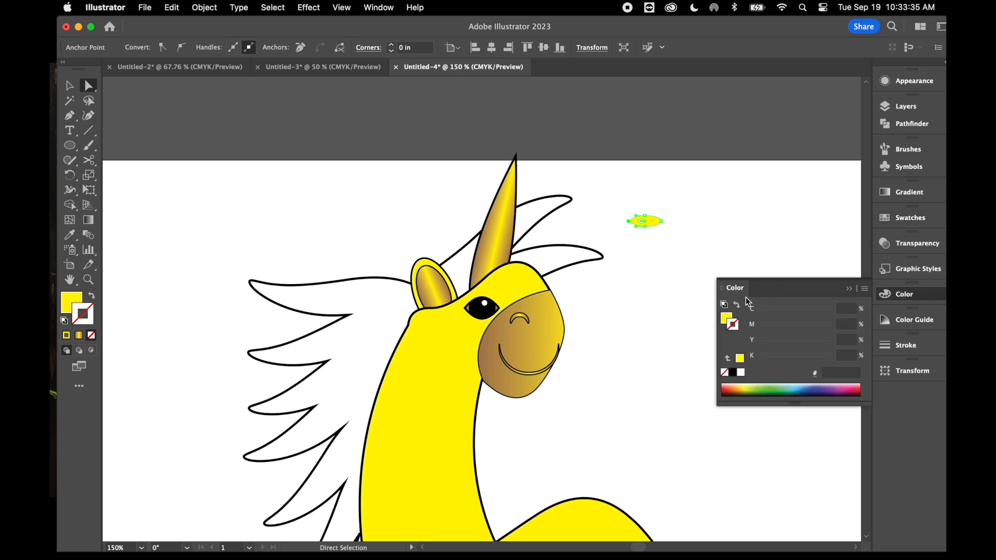
left_click(733, 373)
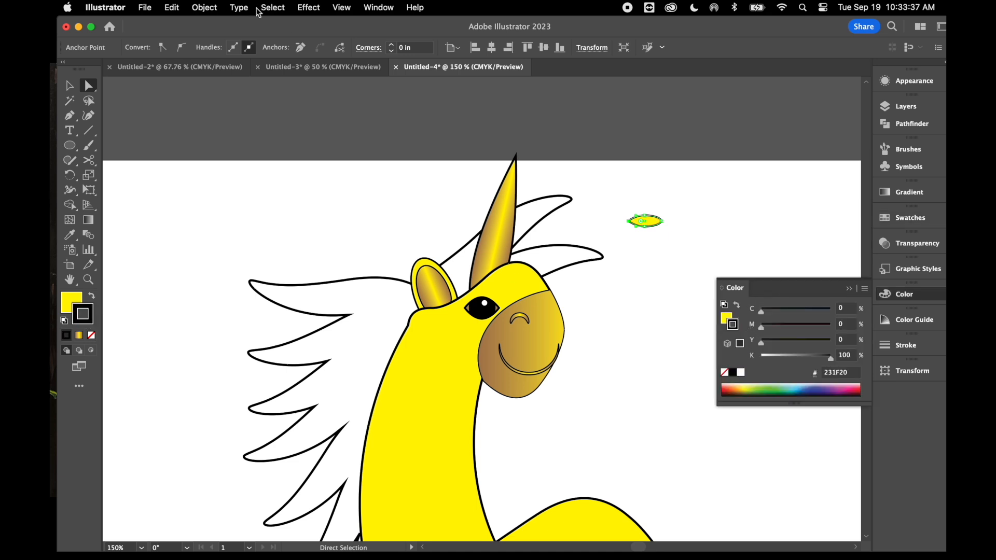
- Bend the flat yellow ellipse upward with a horizontal Arc warp of about 46%
left_click(308, 7)
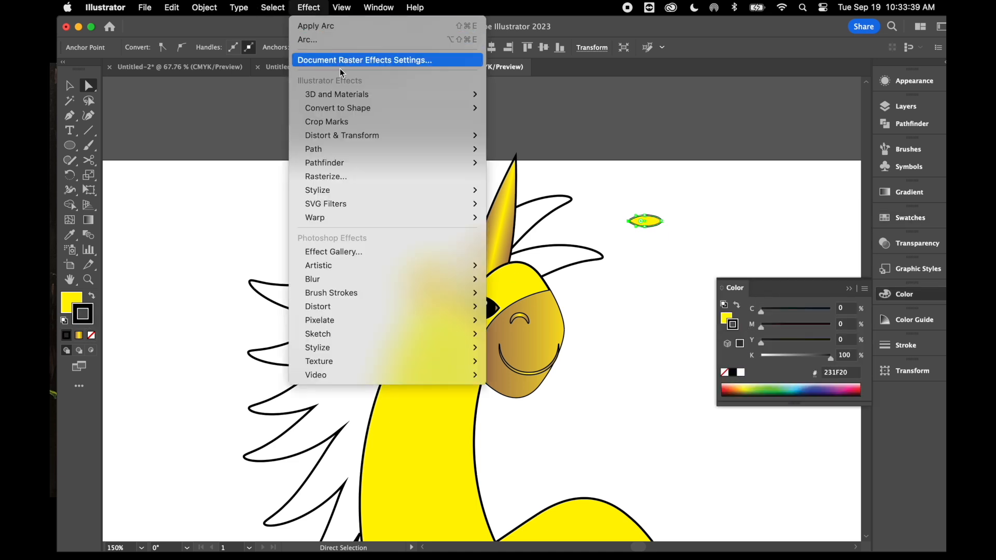
mouse_move(334, 220)
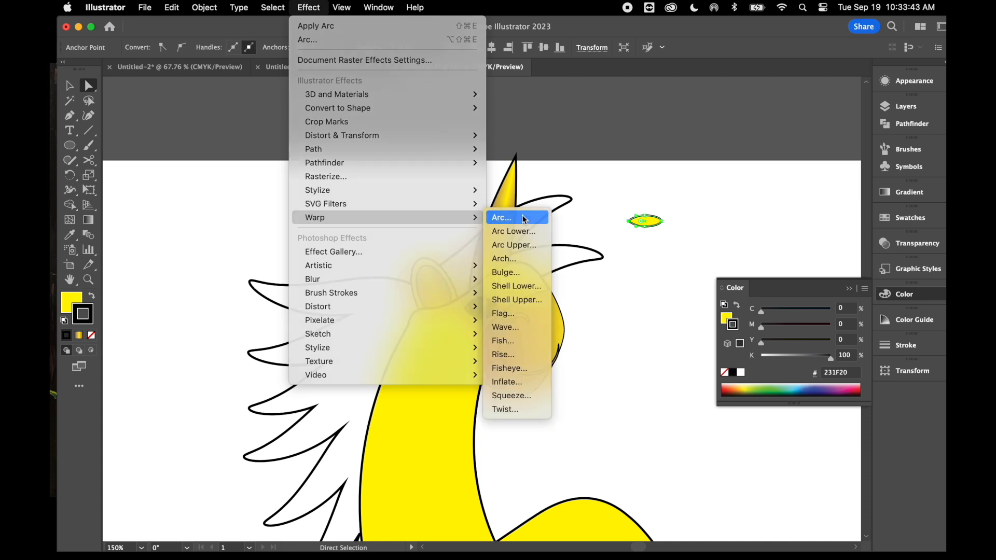
left_click(501, 217)
left_click_drag(693, 213, 779, 217)
left_click_drag(753, 158, 727, 279)
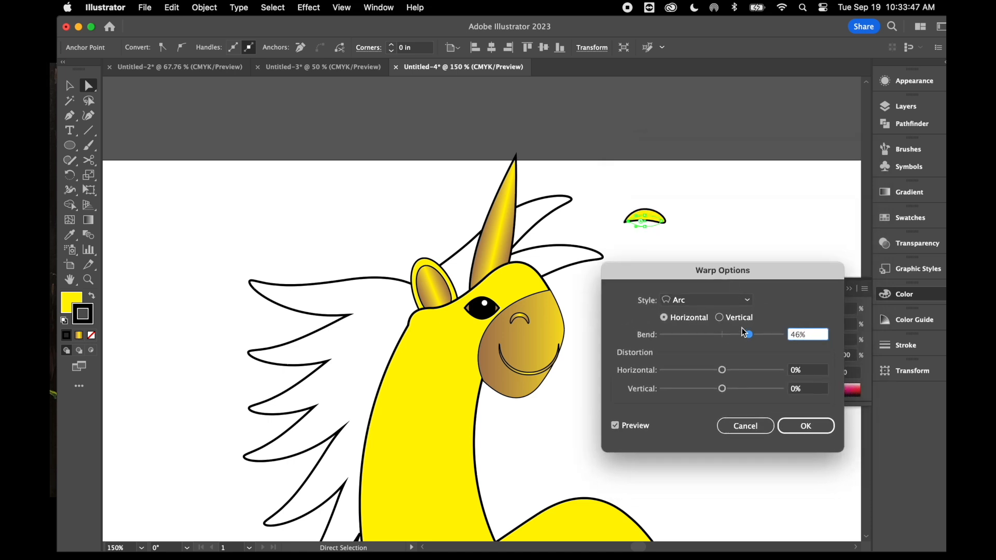
left_click(750, 339)
left_click_drag(750, 342, 753, 342)
left_click(820, 427)
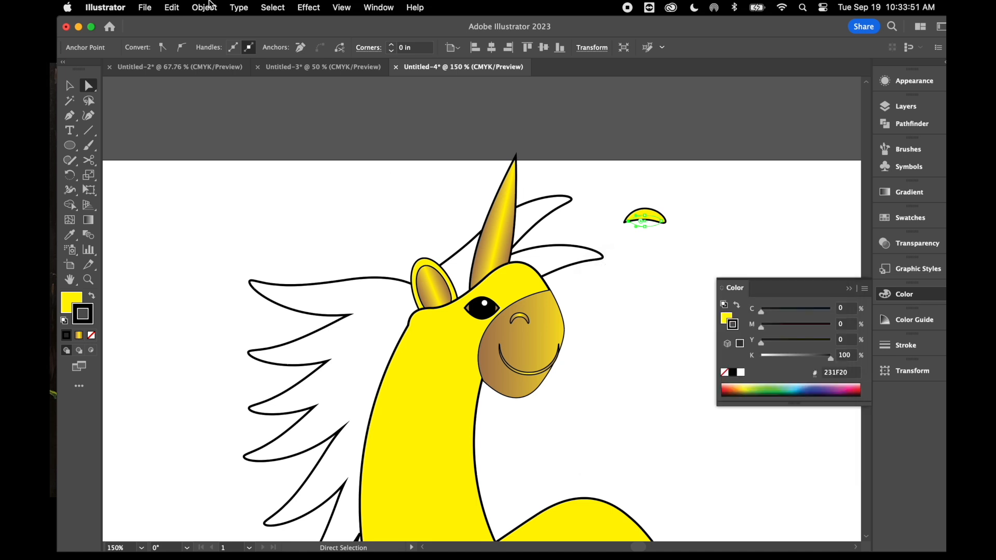
- Expand the appearance of the warped yellow shape and place it just above the unicorn's eye as an eyebrow
left_click(203, 7)
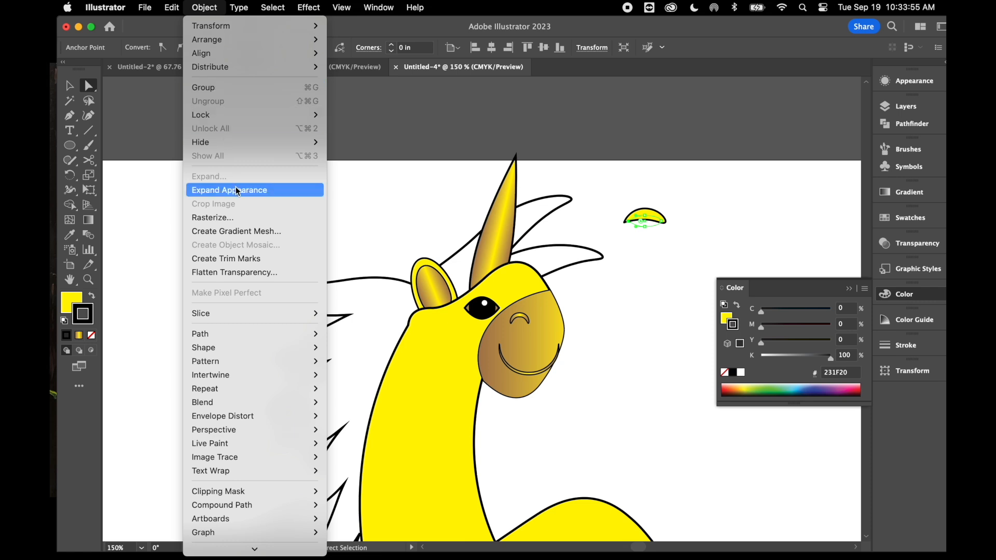
left_click(241, 198)
left_click(71, 86)
left_click_drag(652, 218, 494, 289)
left_click(595, 270)
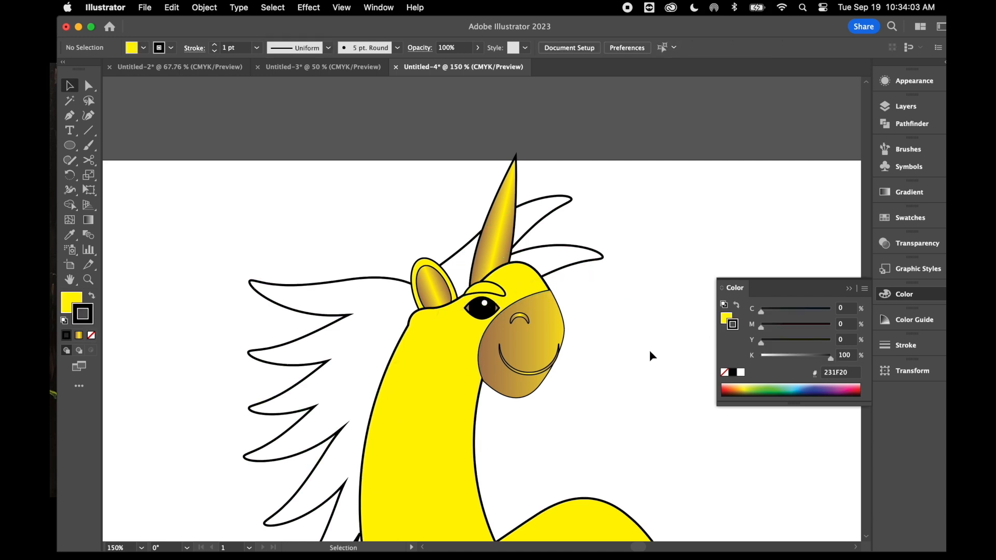
left_click_drag(484, 292, 482, 291)
left_click(653, 328)
- Bring the ear group to the front and shift the horn slightly toward the ear
scroll(643, 340, "down", 4)
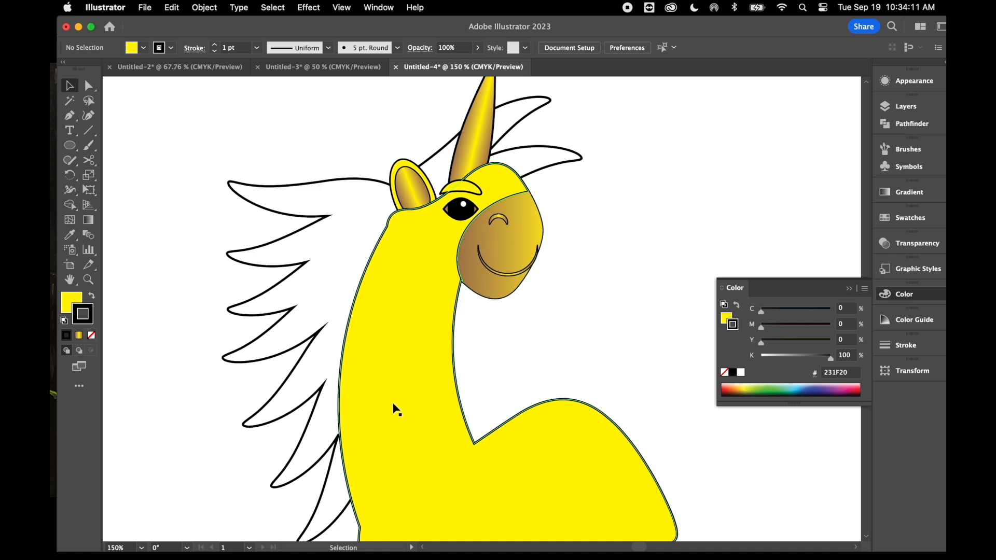
scroll(453, 393, "down", 2)
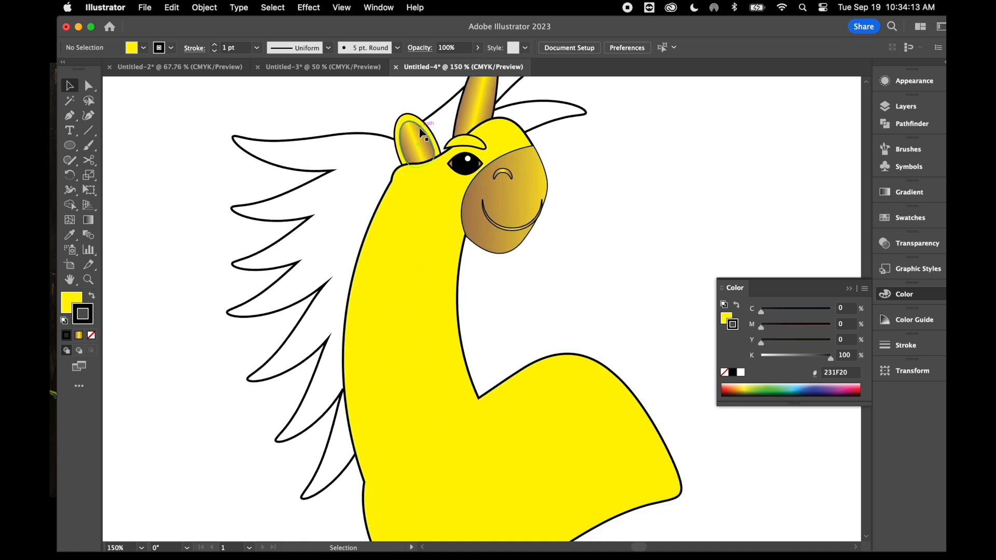
scroll(405, 151, "up", 2)
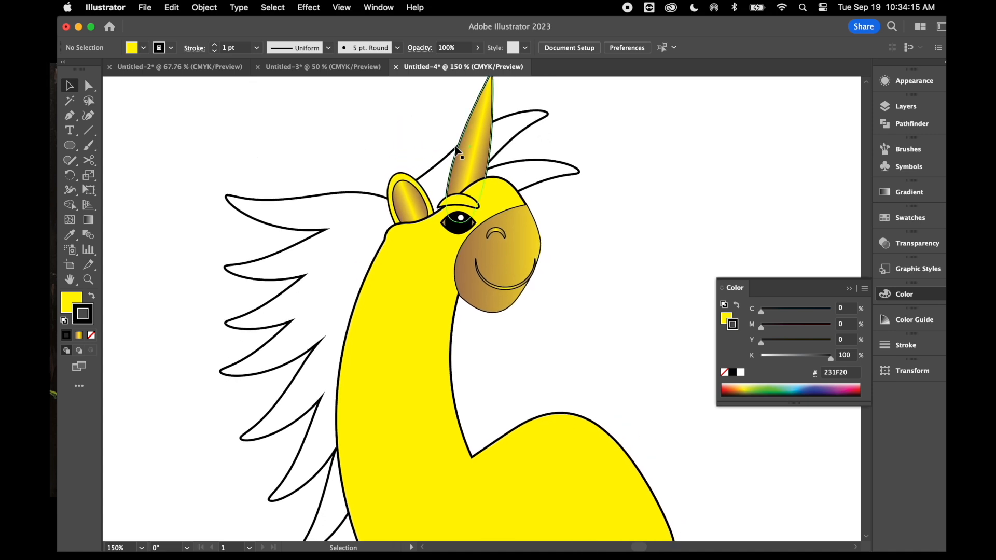
left_click(406, 193)
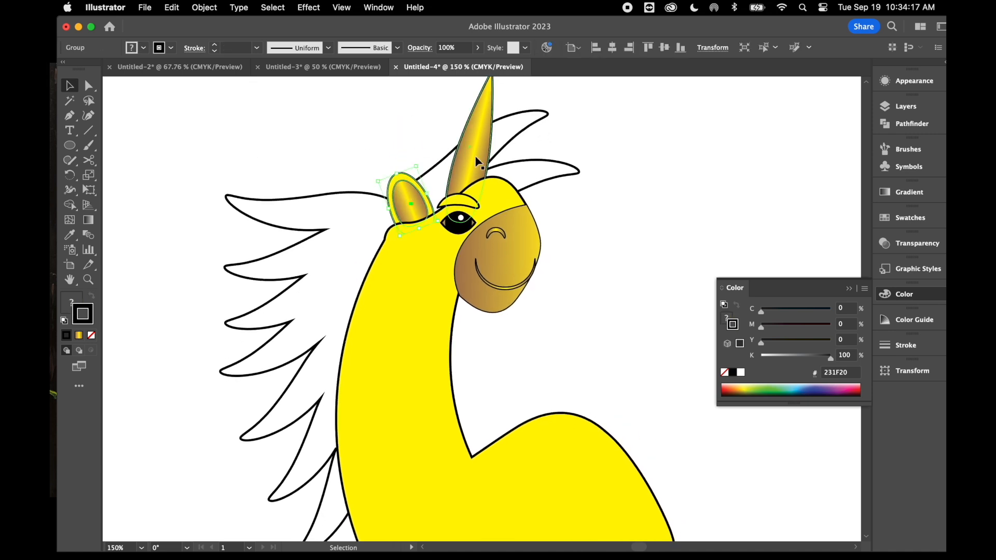
left_click(636, 256)
left_click(415, 206)
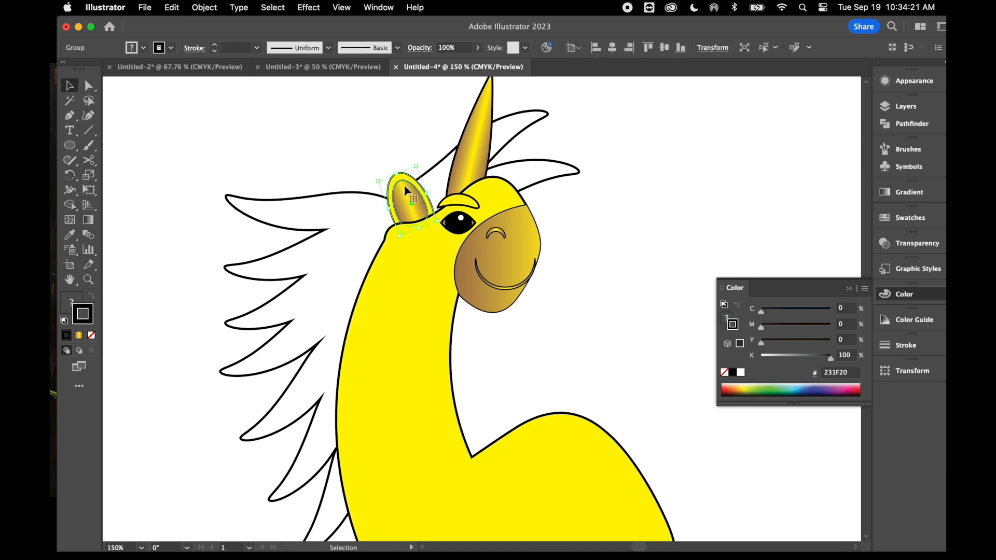
left_click(375, 138)
left_click(413, 208)
left_click(204, 8)
mouse_move(218, 40)
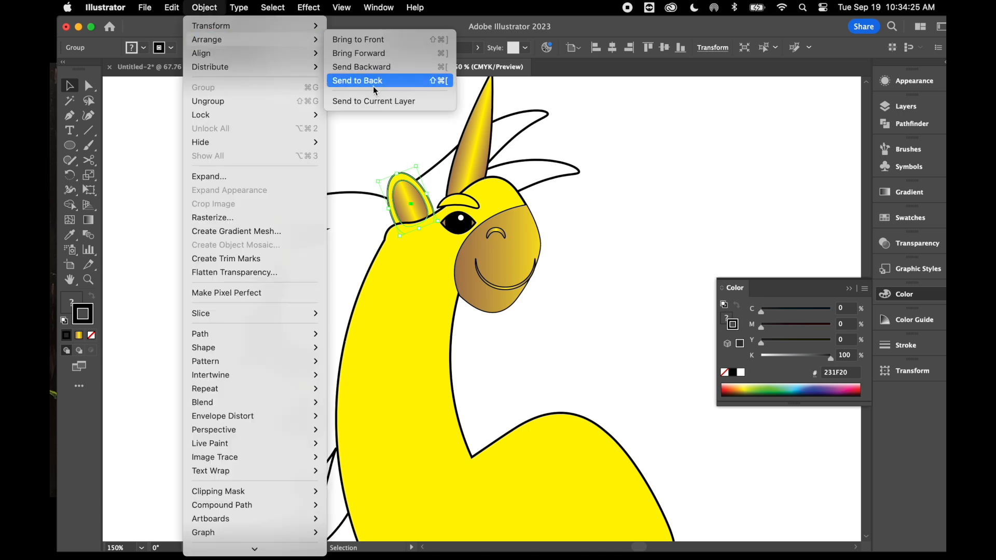
left_click(388, 41)
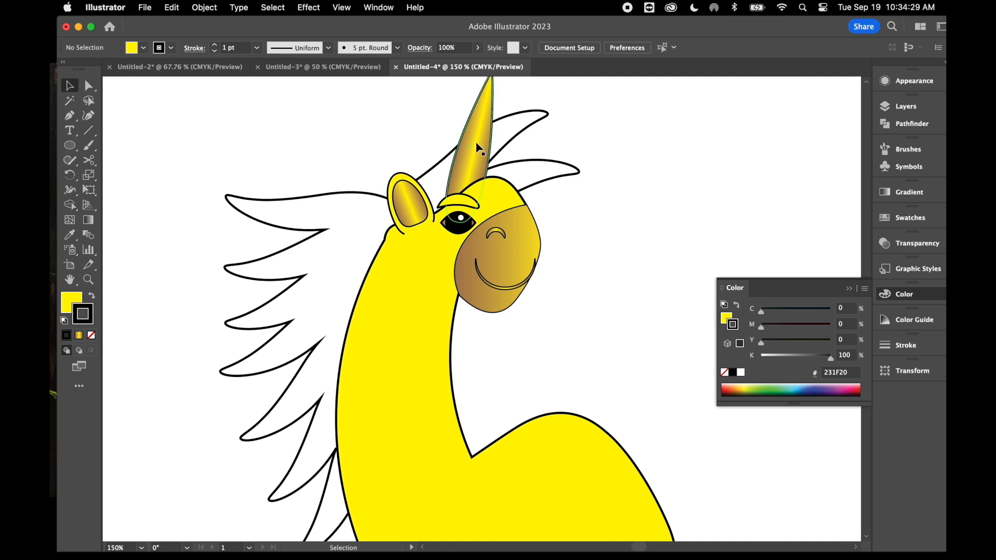
left_click_drag(475, 145, 459, 139)
- Fill the eyebrow and the mane shapes with the magenta swatch
left_click(458, 224)
left_click(457, 199)
scroll(467, 234, "down", 3)
key("super+minus")
key("super+minus")
left_click(887, 217)
left_click(904, 294)
left_click(903, 218)
left_click(394, 233, "shift")
left_click(808, 251)
left_click(663, 390)
- Draw a tall, narrow magenta ellipse on the empty artboard area beside the unicorn's body
key("super+minus")
key("super+minus")
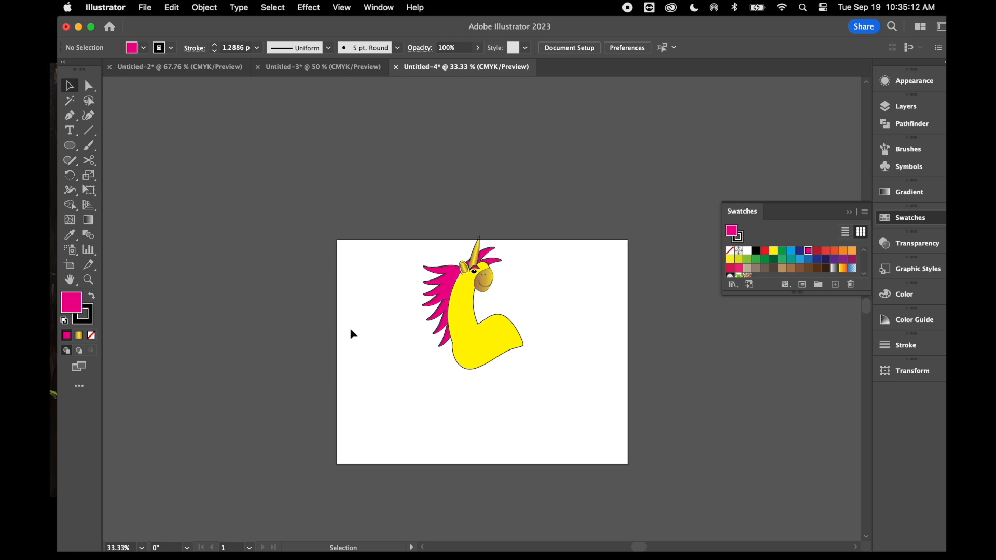
left_click_drag(72, 144, 141, 179)
left_click_drag(560, 275, 572, 379)
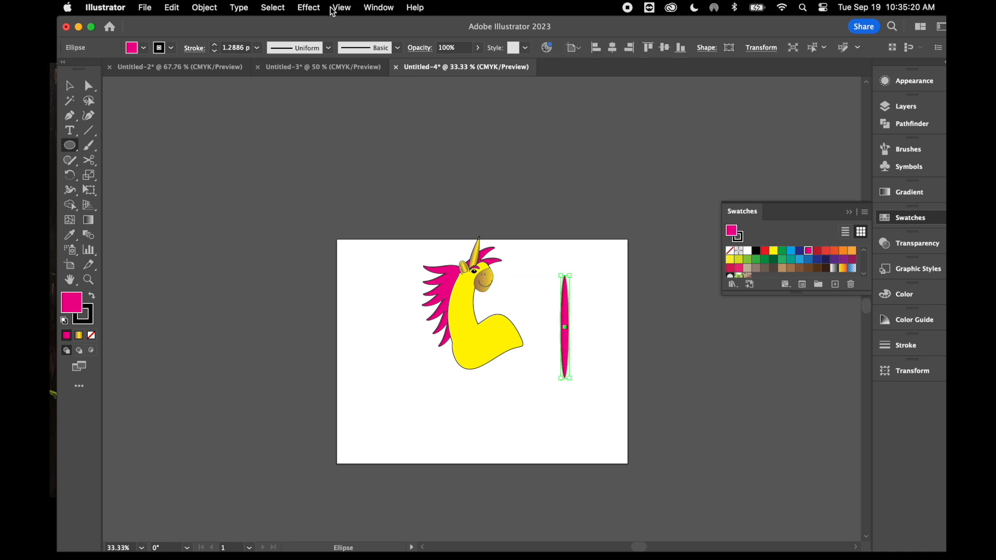
- Apply a vertical Flag warp to the narrow ellipse with 80% bend and 40% vertical distortion
left_click(308, 8)
mouse_move(381, 220)
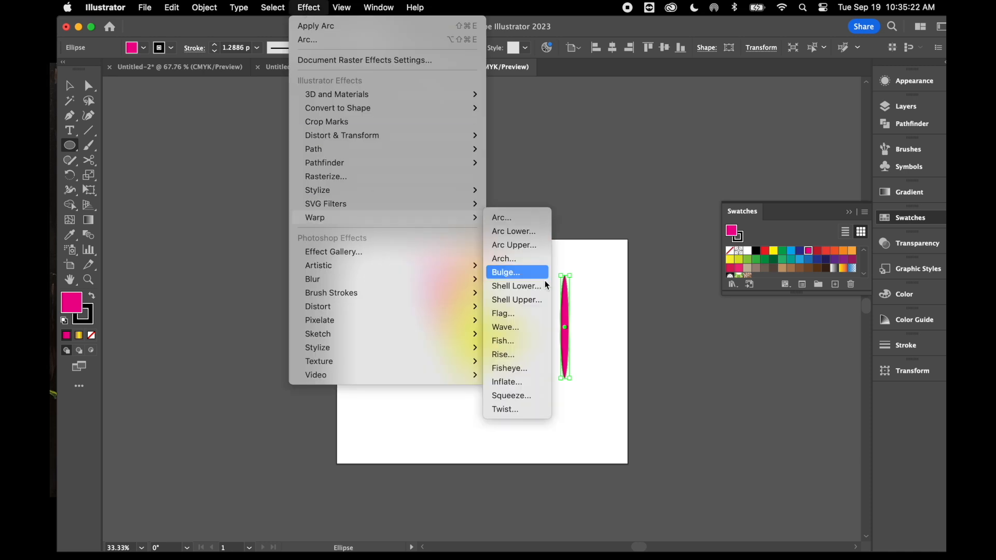
left_click(540, 312)
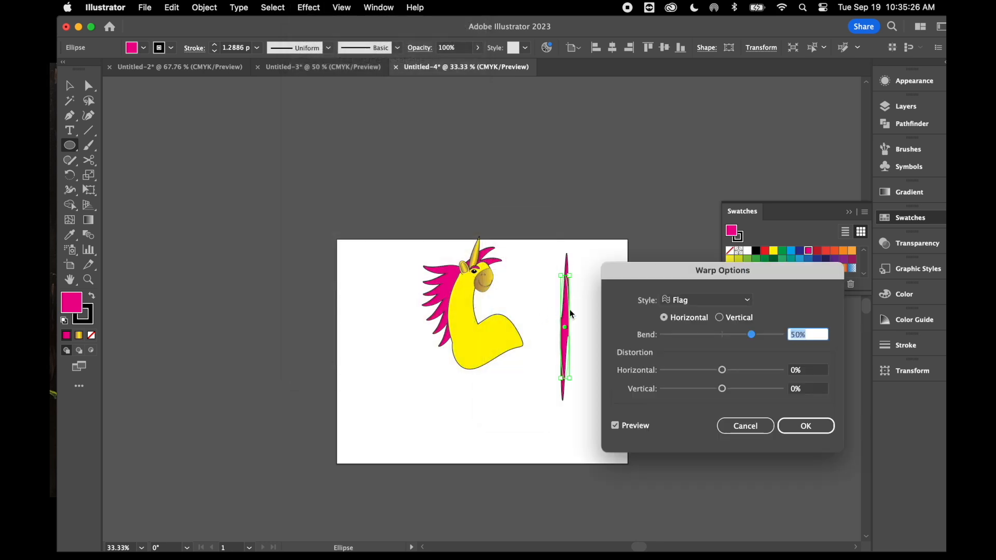
left_click(720, 318)
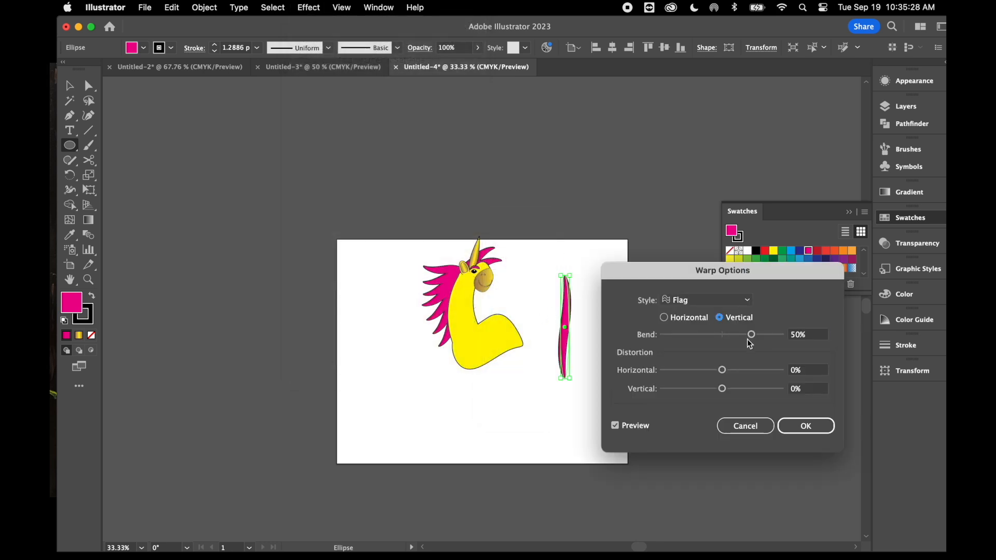
left_click_drag(753, 340, 771, 341)
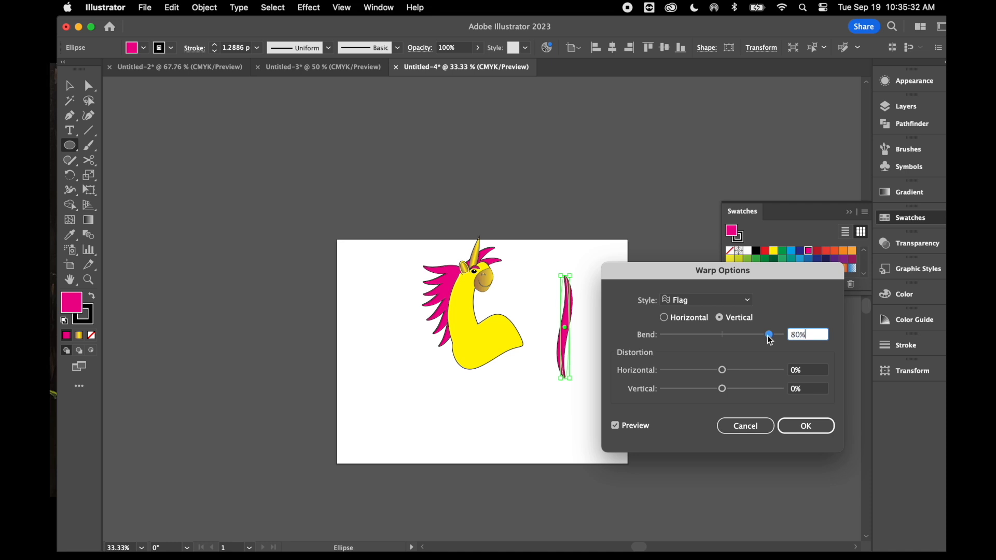
left_click_drag(722, 388, 747, 389)
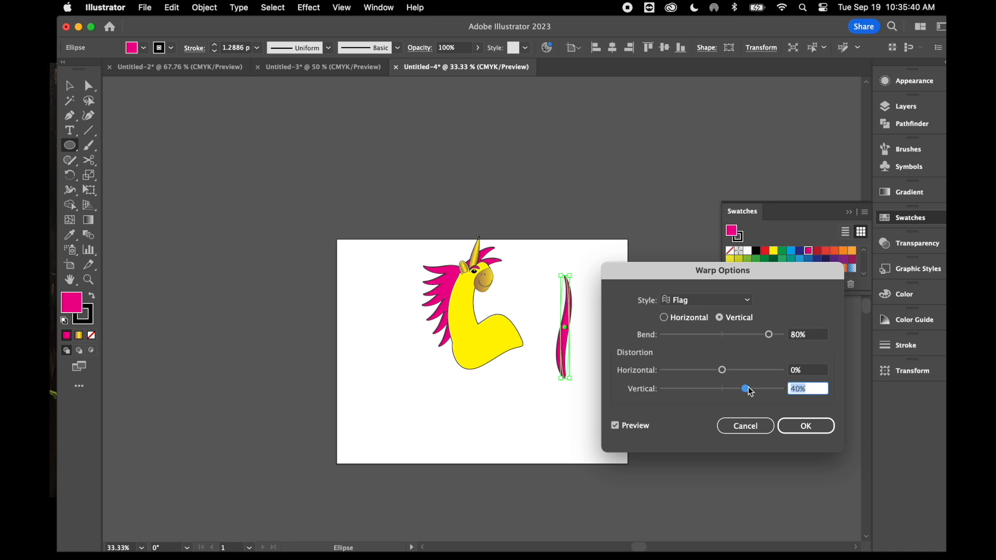
left_click(824, 426)
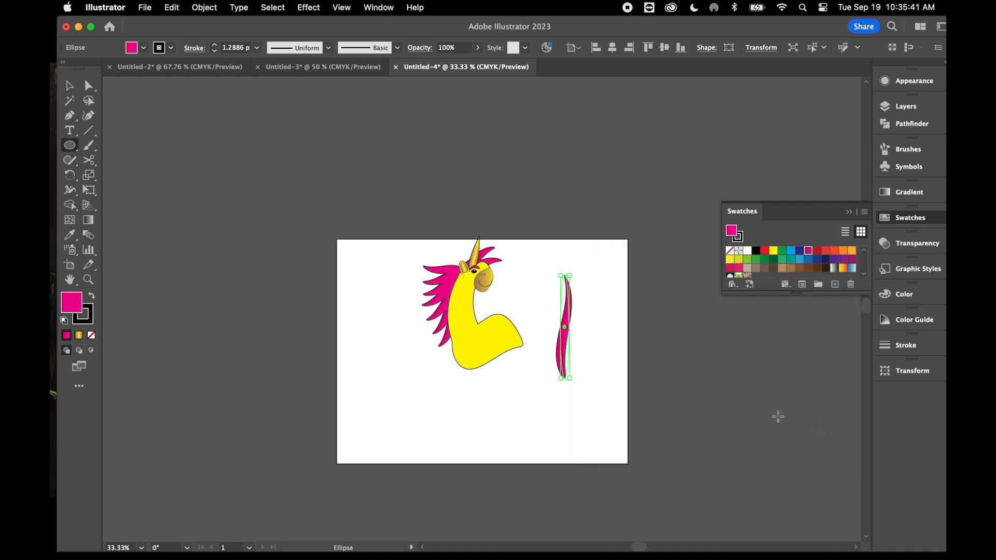
- Expand the warped ellipse's appearance and rotate it until it lies nearly horizontal beside the body
left_click(213, 12)
left_click(240, 186)
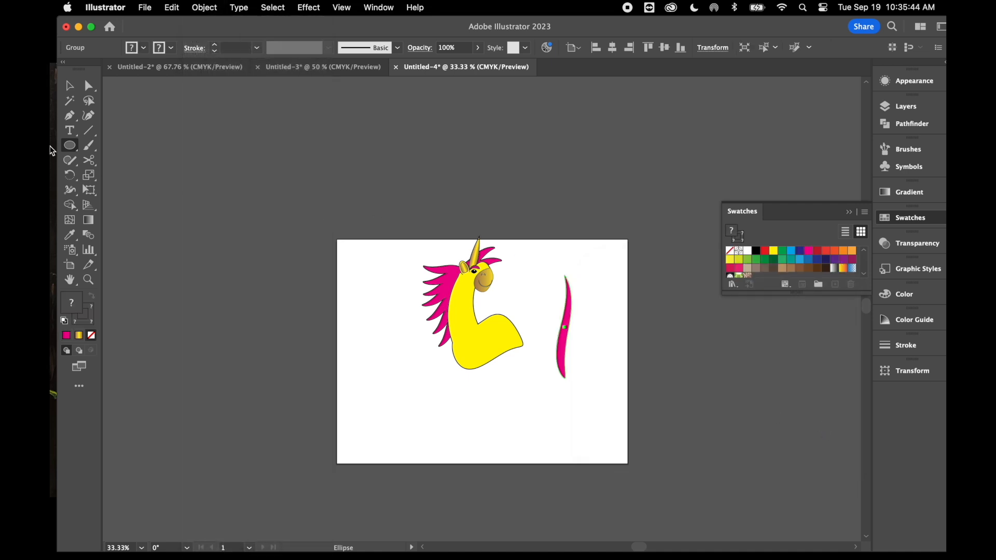
left_click(70, 89)
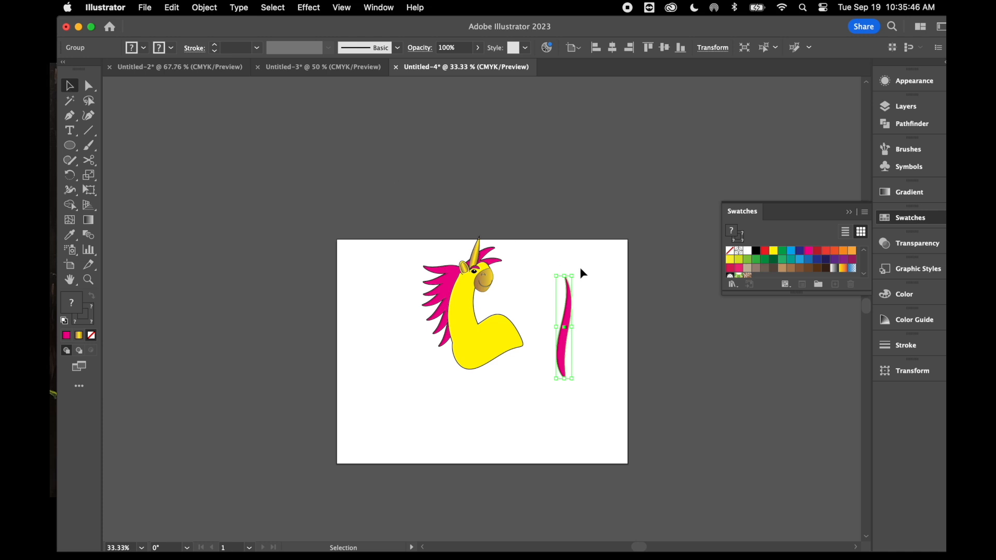
left_click_drag(576, 271, 640, 350)
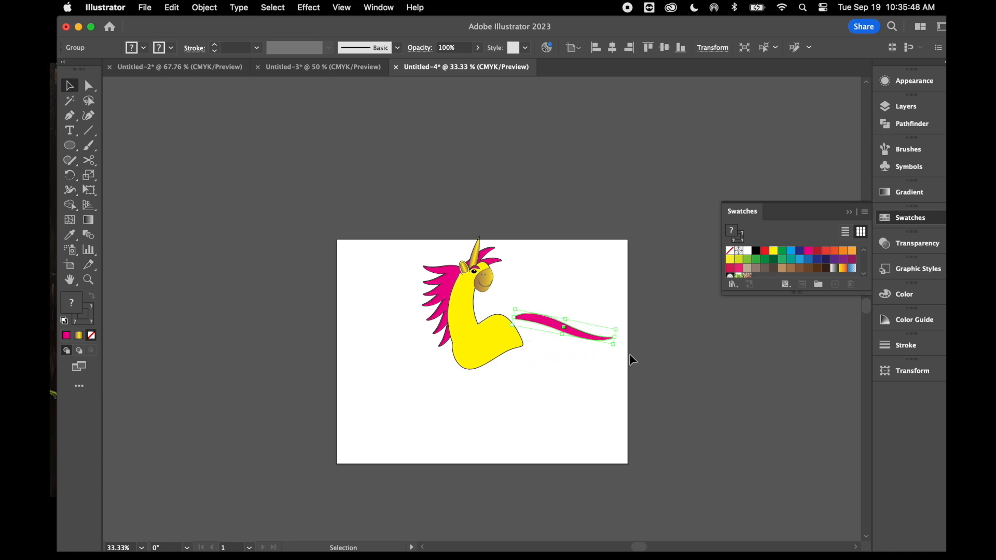
- Duplicate the wavy magenta strand and place the copy above the original, with their body-side ends meeting
key("super+c")
key("super+v")
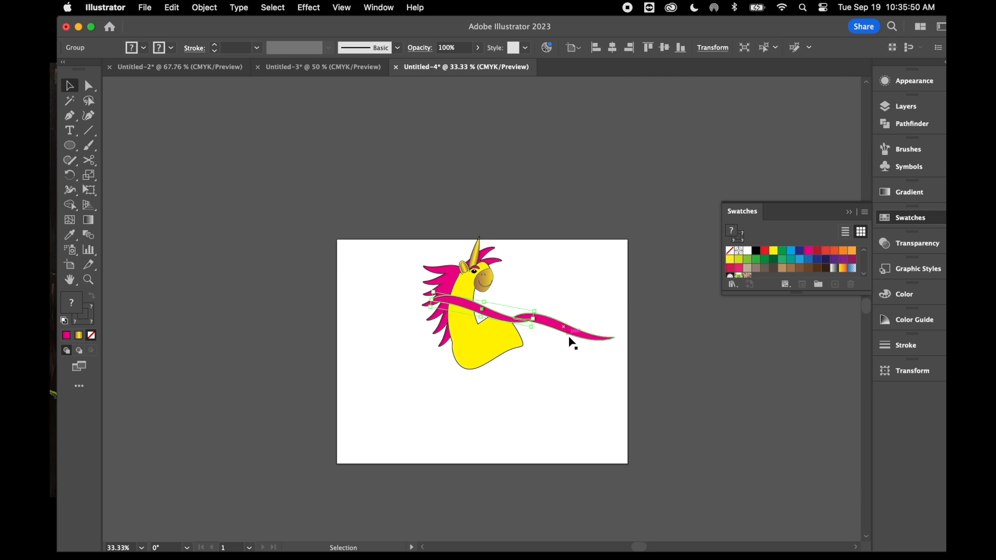
left_click_drag(491, 322, 629, 314)
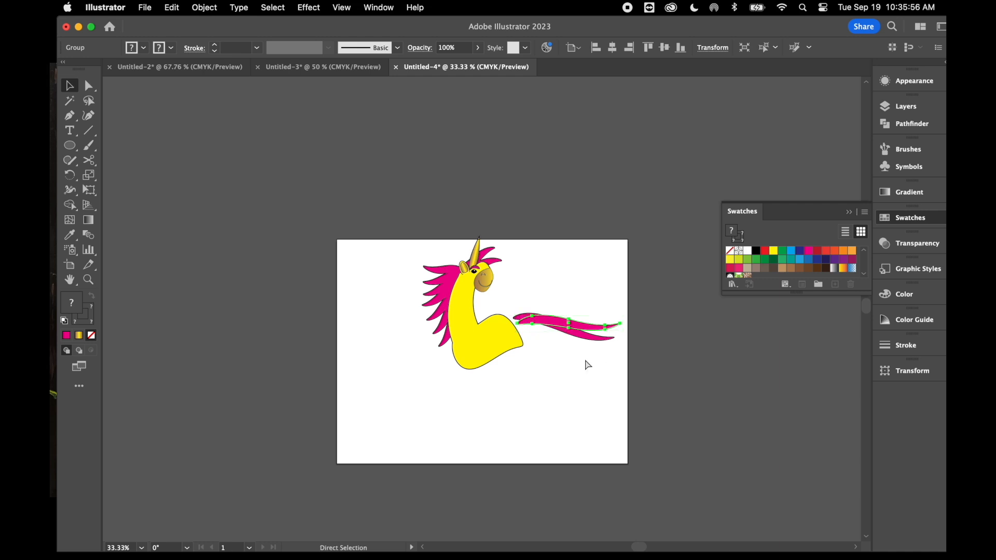
key("super+equal")
key("super+equal")
left_click_drag(418, 312, 407, 294)
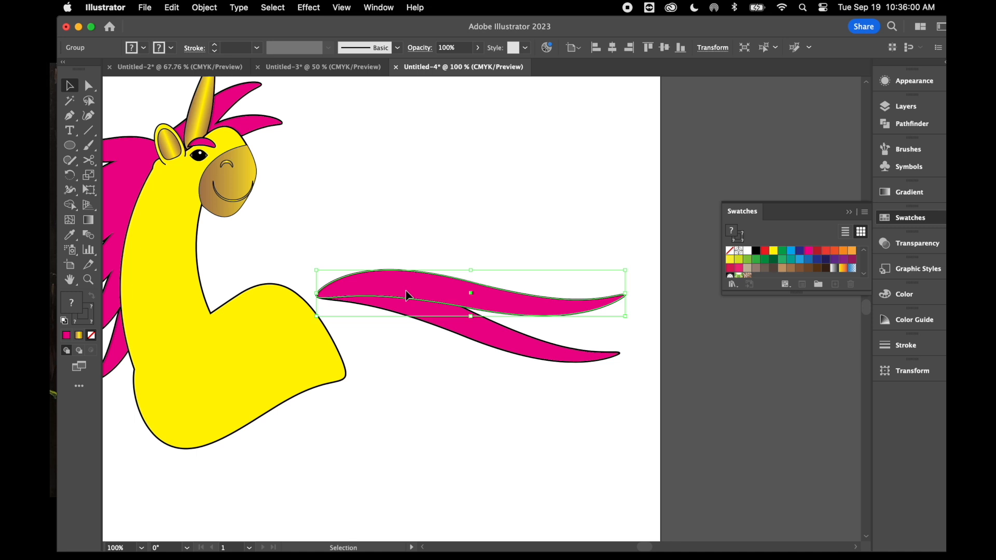
- Add a third copy of the strand, tilt it slightly and fit it between the other two
key("a")
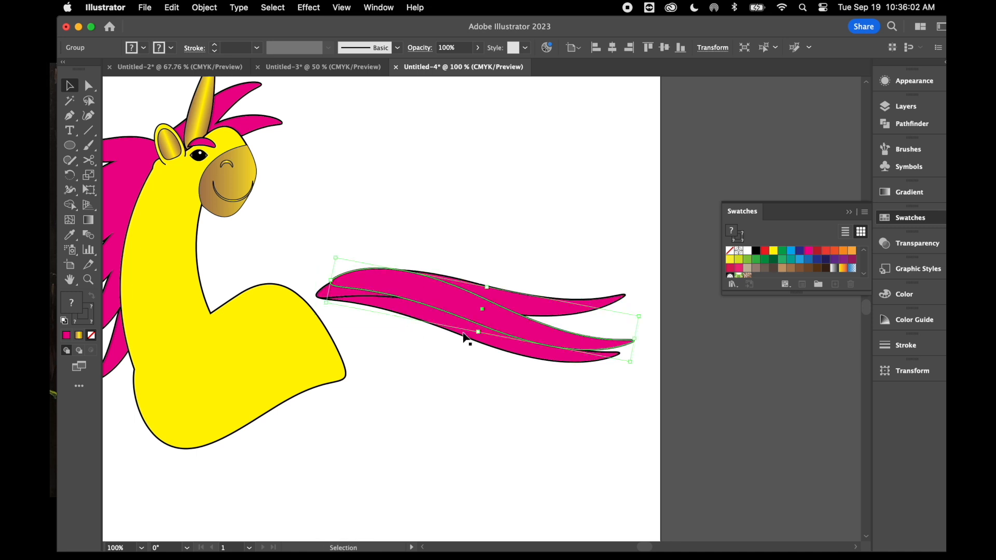
left_click_drag(502, 326, 541, 328)
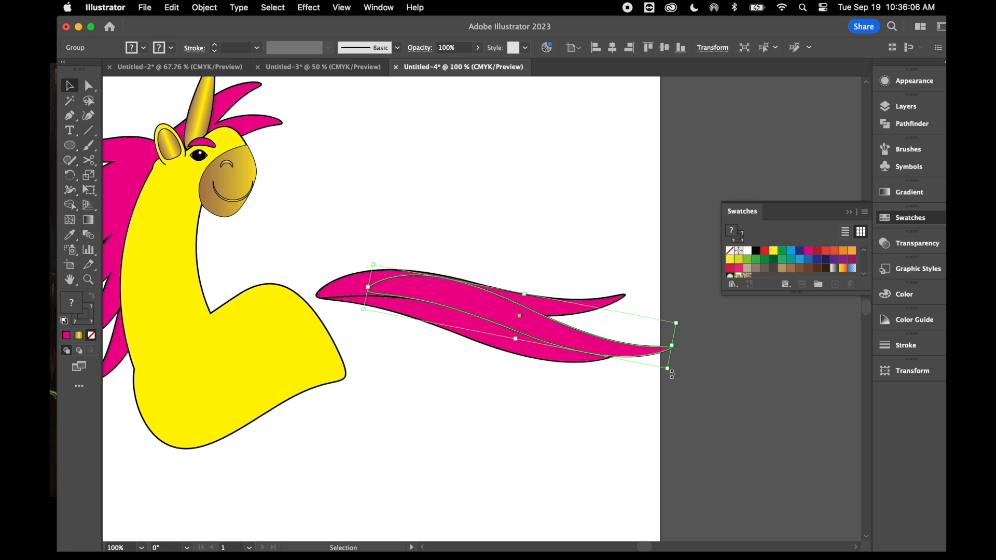
left_click_drag(671, 374, 680, 358)
left_click_drag(483, 316, 473, 310)
left_click(343, 223)
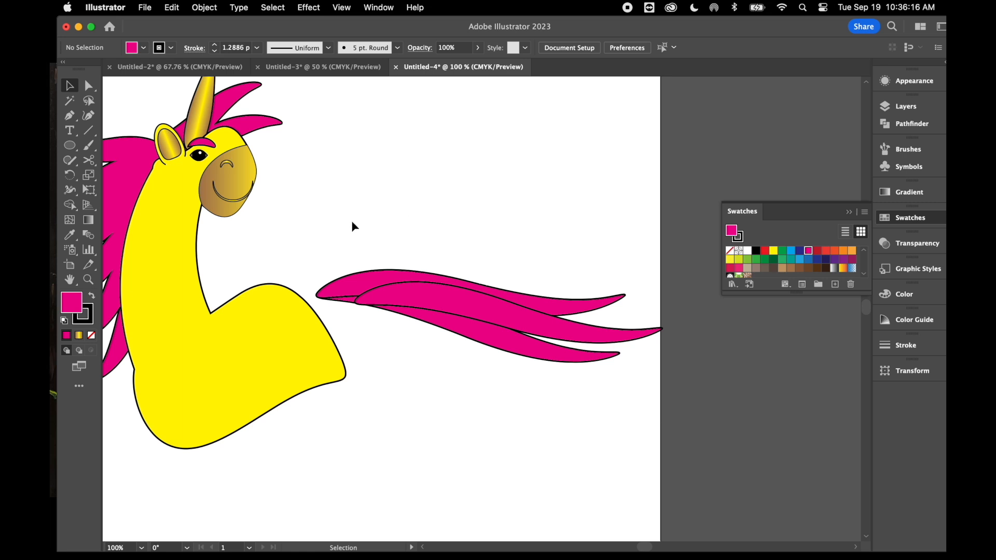
- Send all three tail strands to the back and move them so their joined ends sit behind the body
left_click_drag(389, 231, 462, 348)
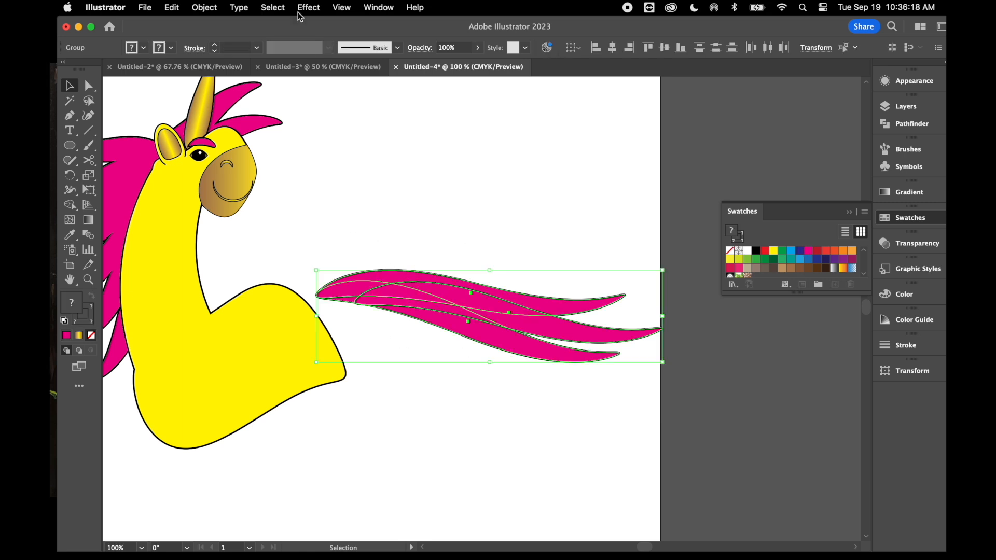
left_click(208, 7)
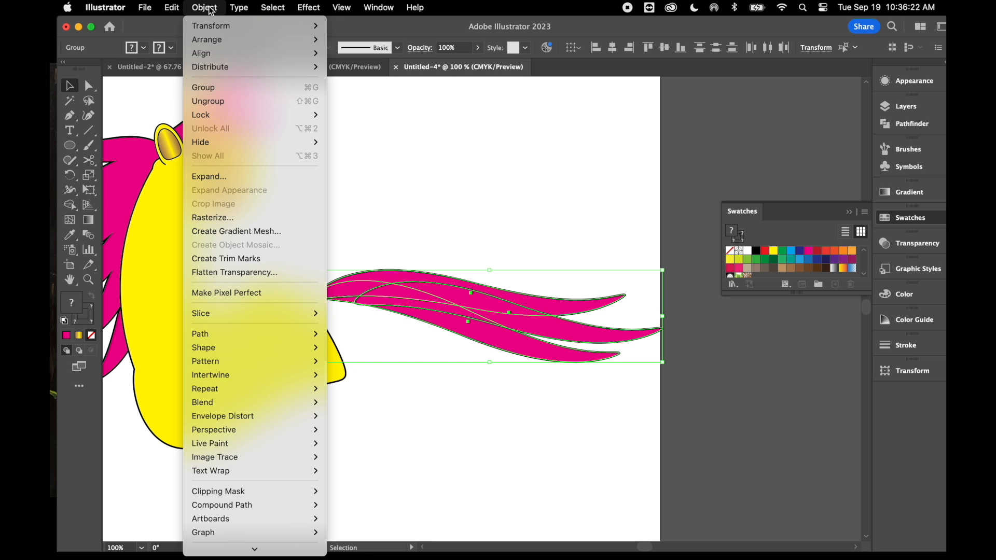
mouse_move(232, 27)
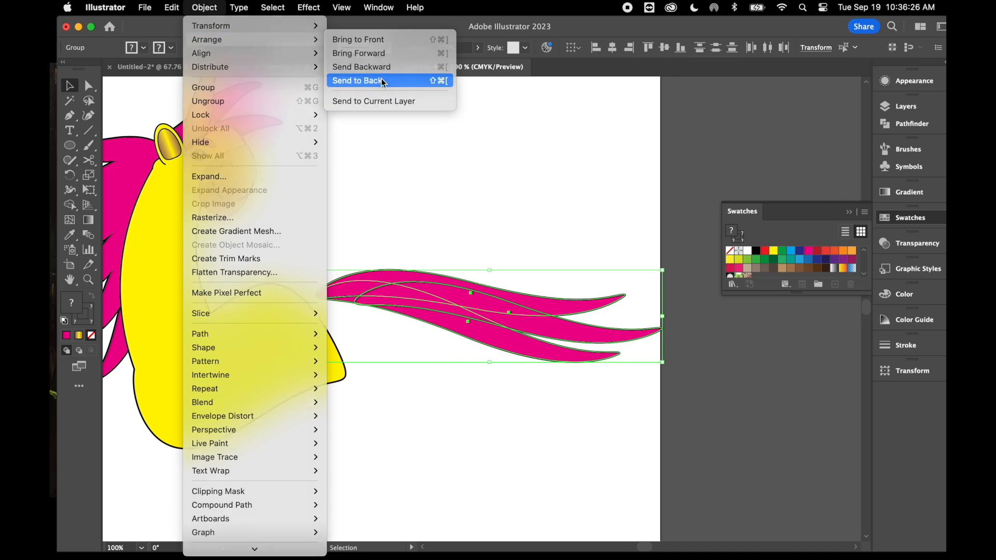
left_click(381, 80)
right_click(462, 203)
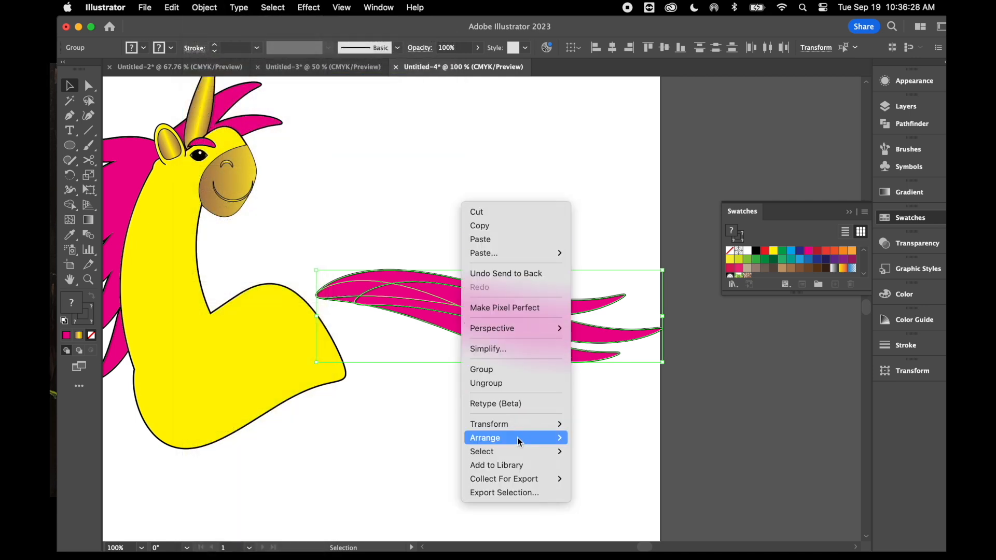
left_click(564, 173)
left_click_drag(426, 303, 388, 337)
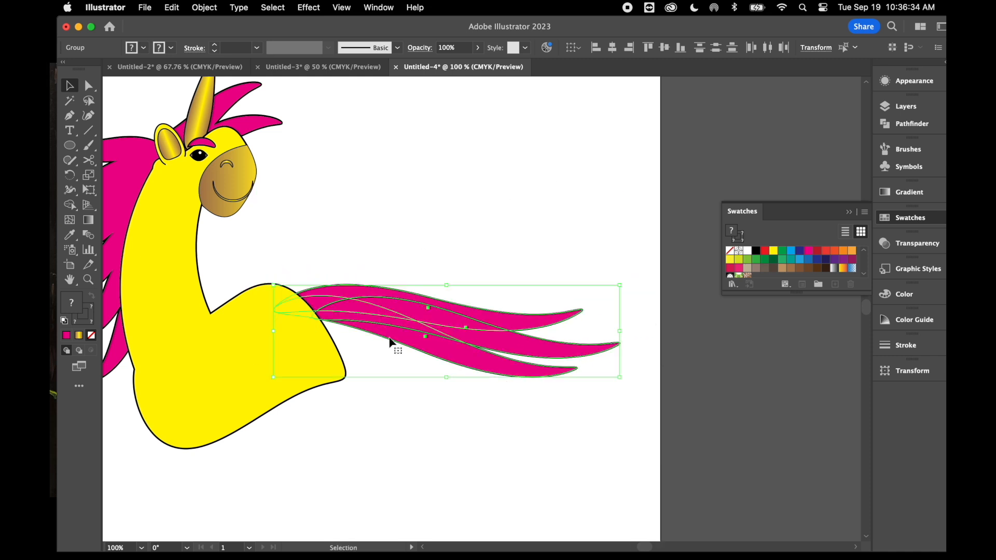
- Rotate the three magenta tail strands slightly, tilting the upper strand's tip upward so the tips spread apart
left_click(394, 353)
left_click(341, 289)
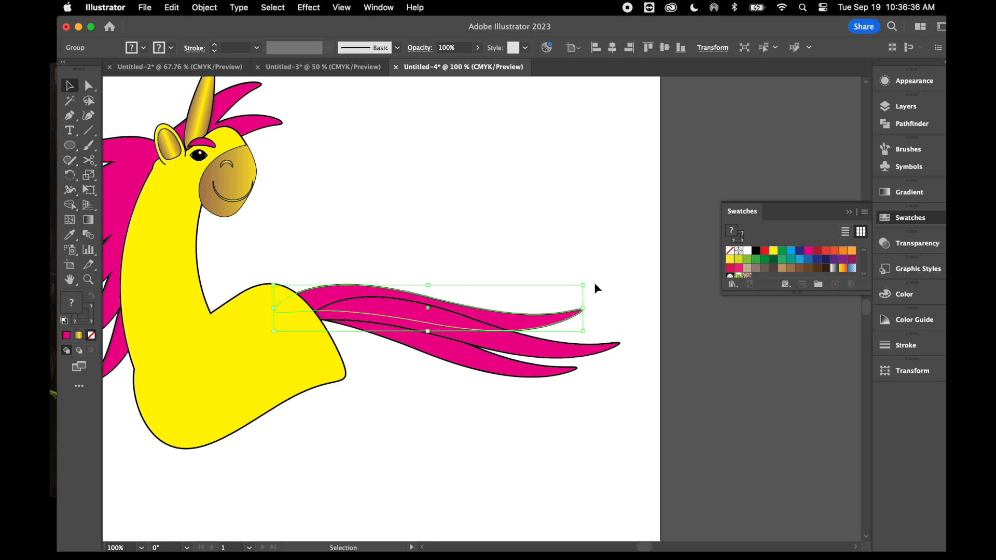
mouse_move(590, 280)
left_mouse_down()
mouse_move(584, 263)
mouse_move(584, 295)
left_mouse_up()
left_click_drag(523, 351, 514, 354)
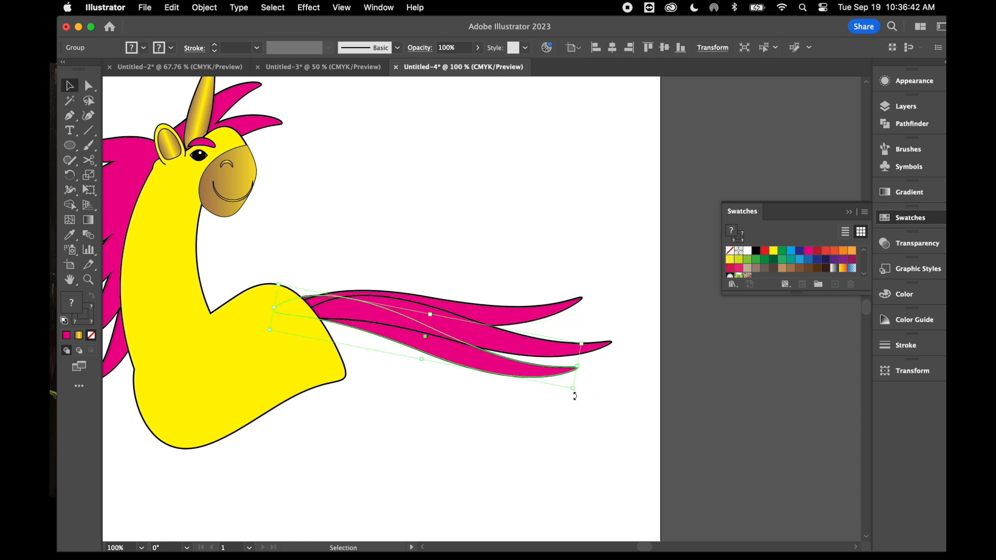
left_click_drag(574, 395, 578, 395)
left_click(561, 425)
- Draw a tall, narrow rounded rectangle on the artboard beside the unicorn's chest, on the mane side
scroll(480, 456, "down", 1)
scroll(480, 456, "left", 2)
key("super+minus")
key("super+minus")
key("super+minus")
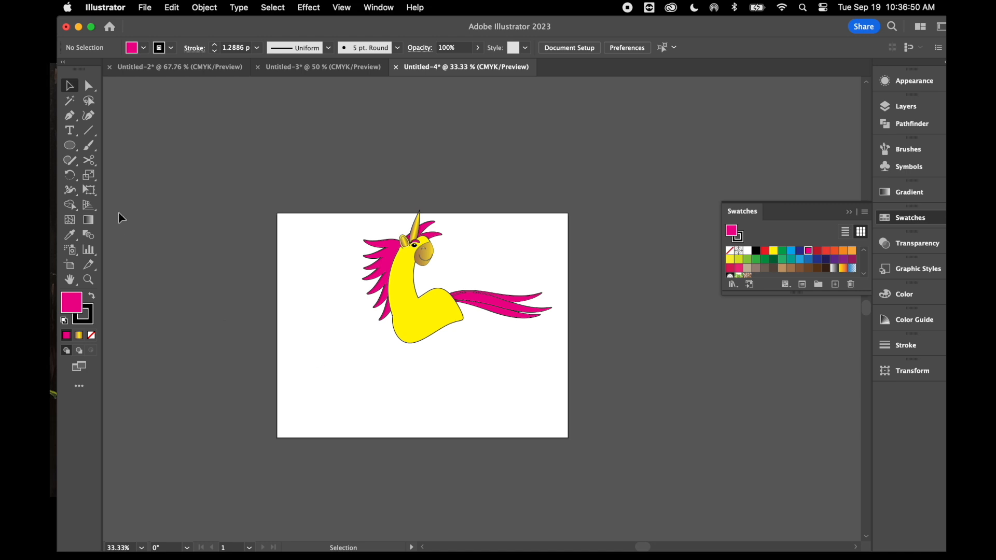
left_click(70, 147)
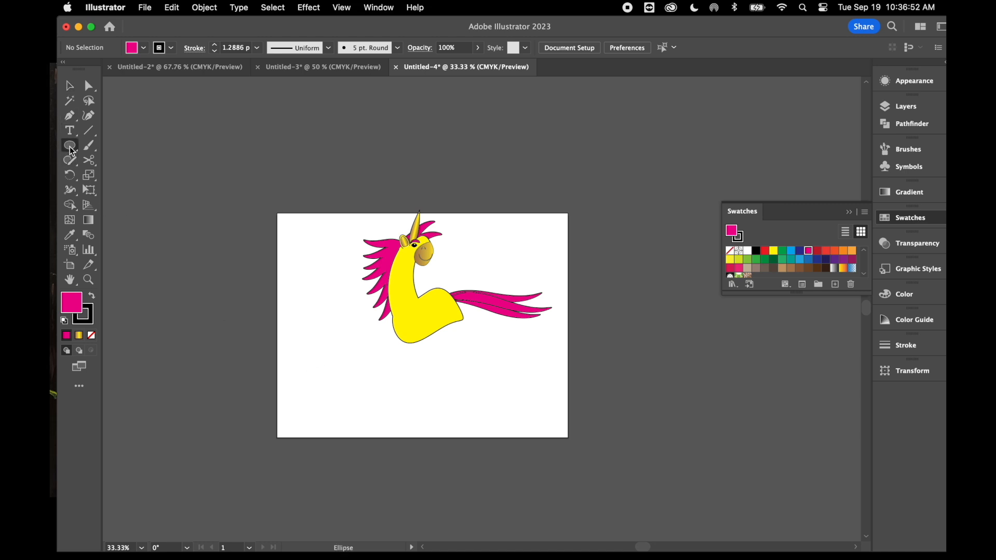
left_click(71, 147)
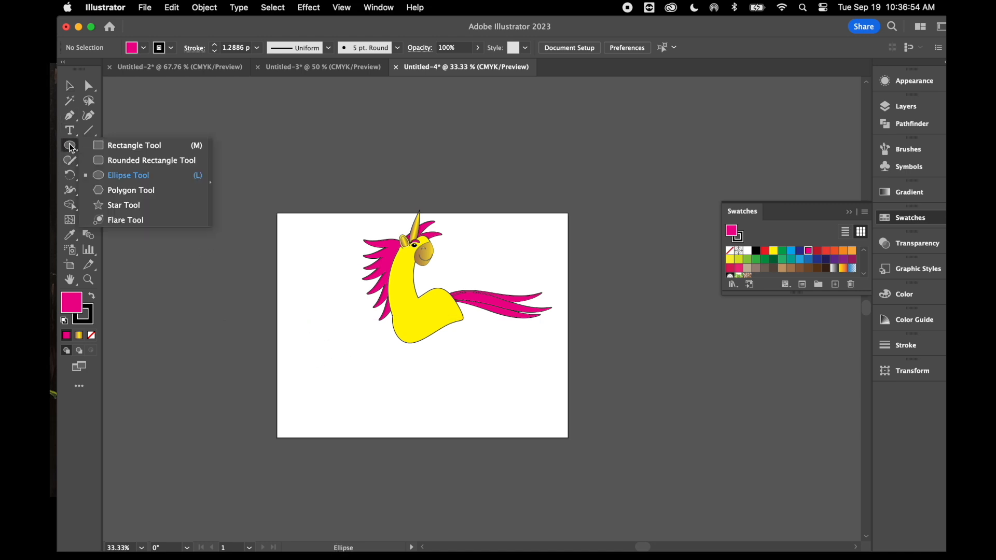
left_click(155, 165)
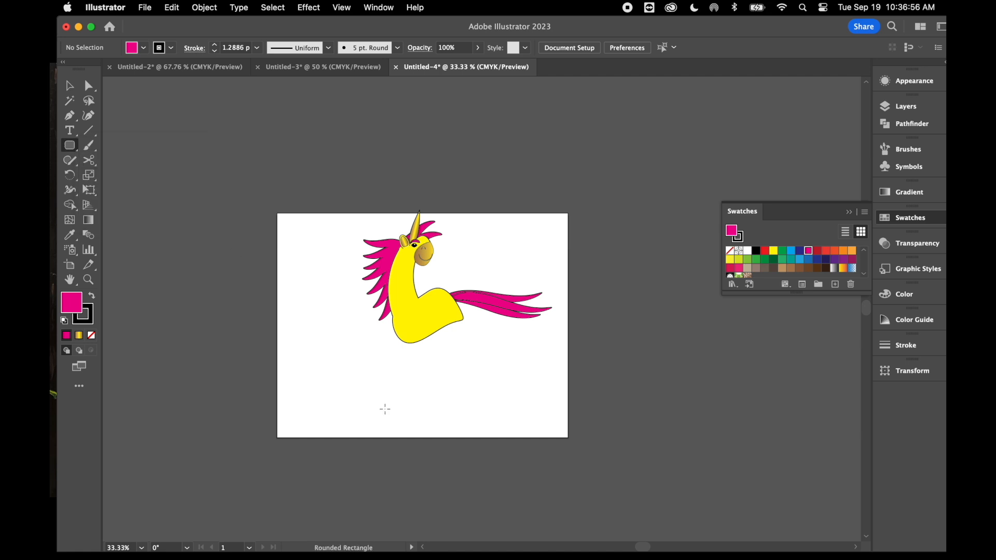
left_click_drag(324, 309, 345, 393)
- Fill the rounded rectangle with the body's yellow by sampling the body with the Eyedropper
left_click(78, 236)
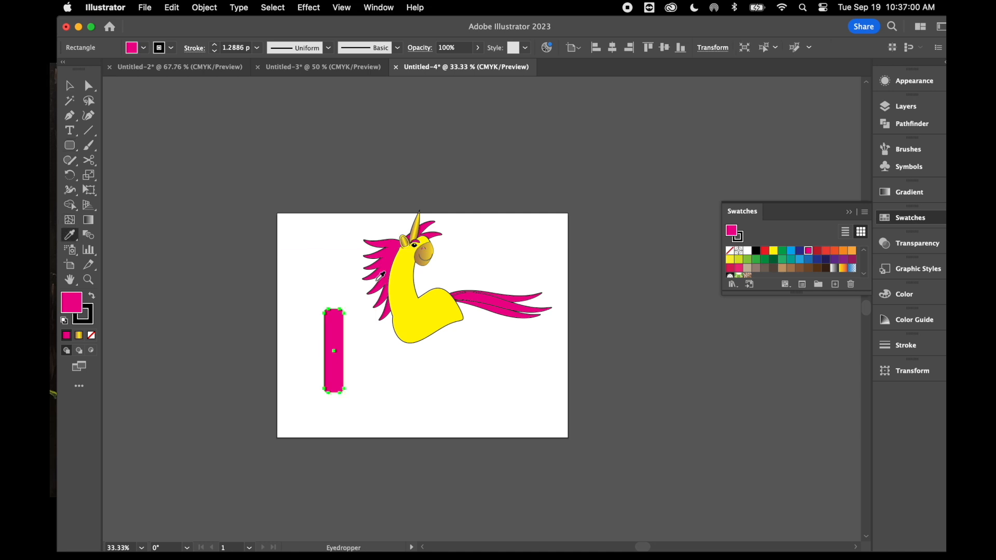
left_click(438, 309)
left_click(70, 86)
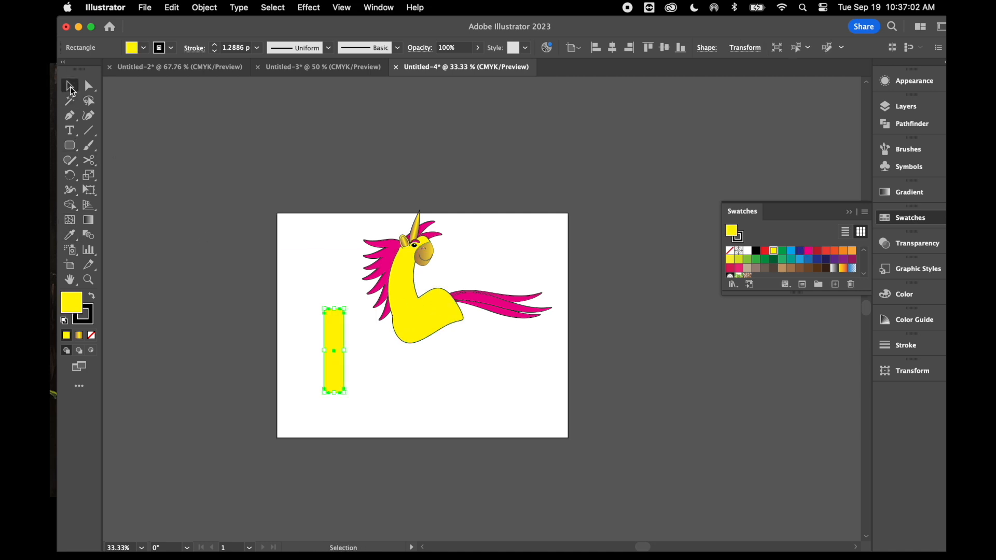
left_click(286, 276)
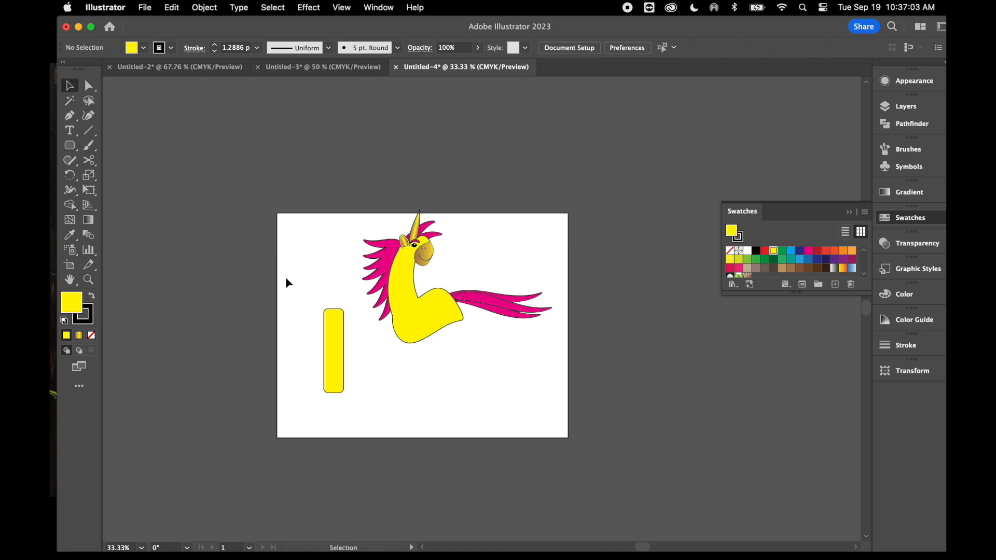
left_click(309, 7)
mouse_move(350, 207)
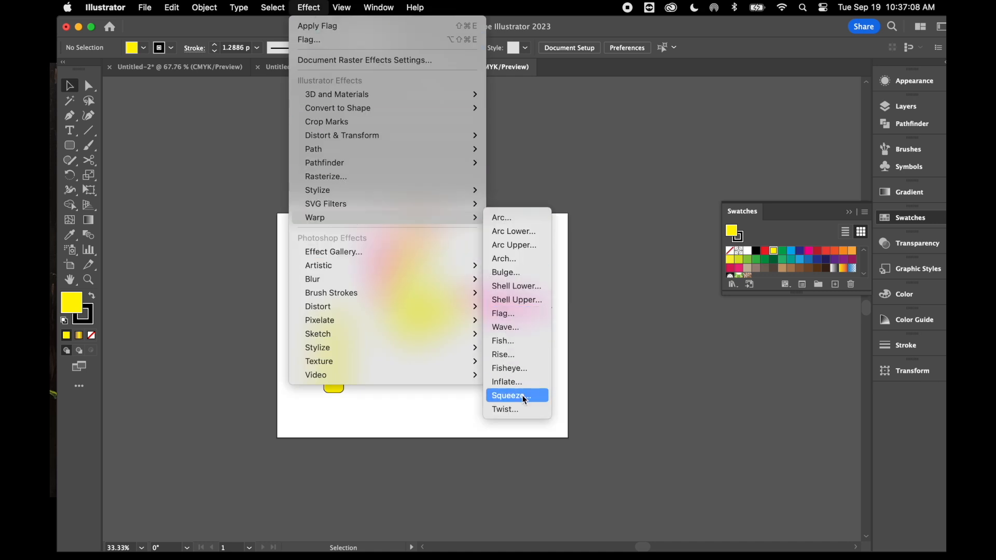
left_click(524, 397)
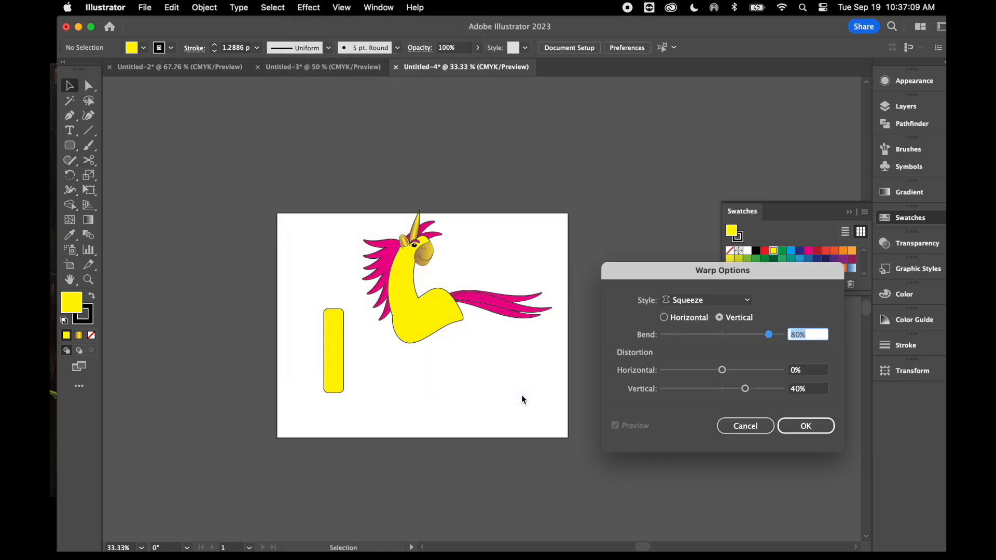
left_click(745, 426)
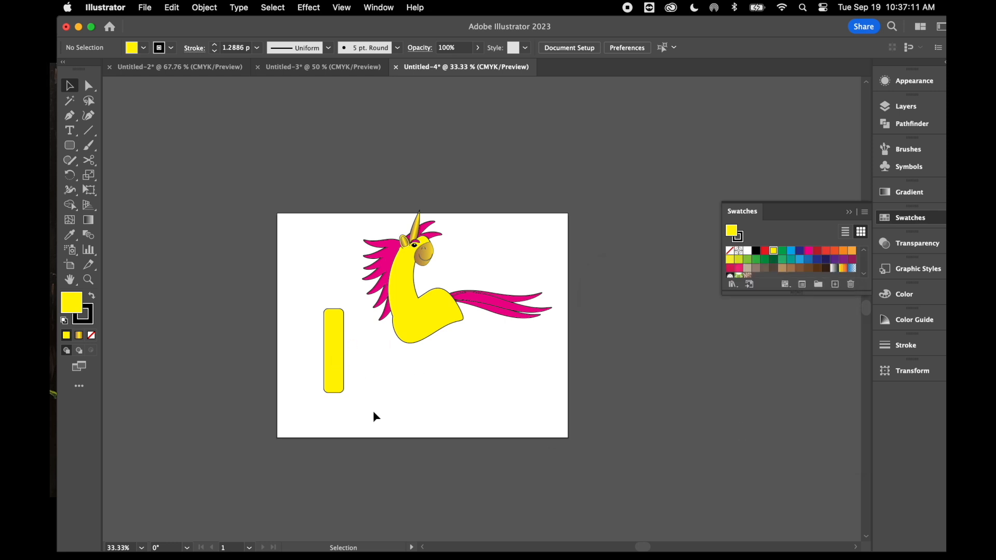
- Warp the yellow rounded rectangle with a horizontal Squeeze effect, using 60% bend and -20% vertical distortion
left_click(338, 351)
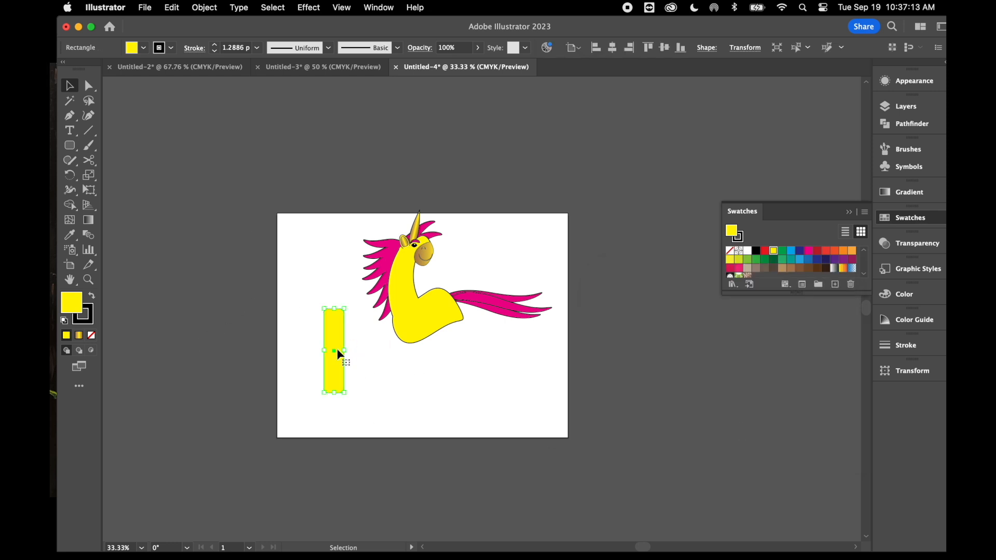
left_click(309, 9)
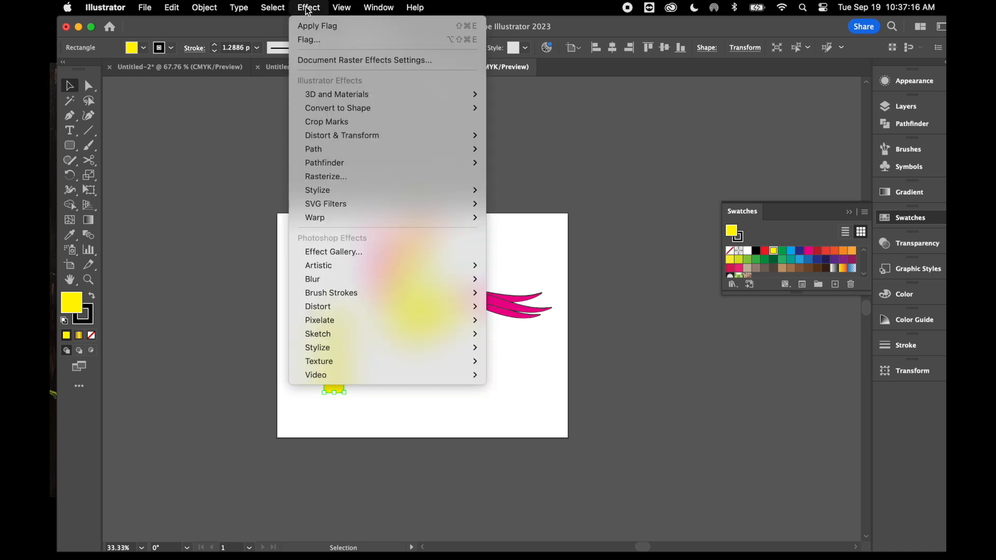
mouse_move(351, 219)
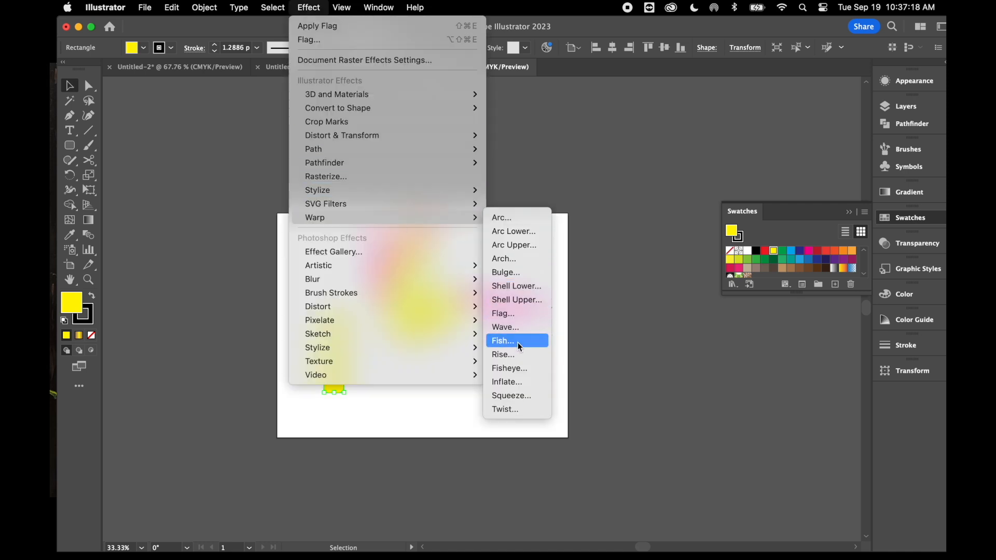
left_click(529, 395)
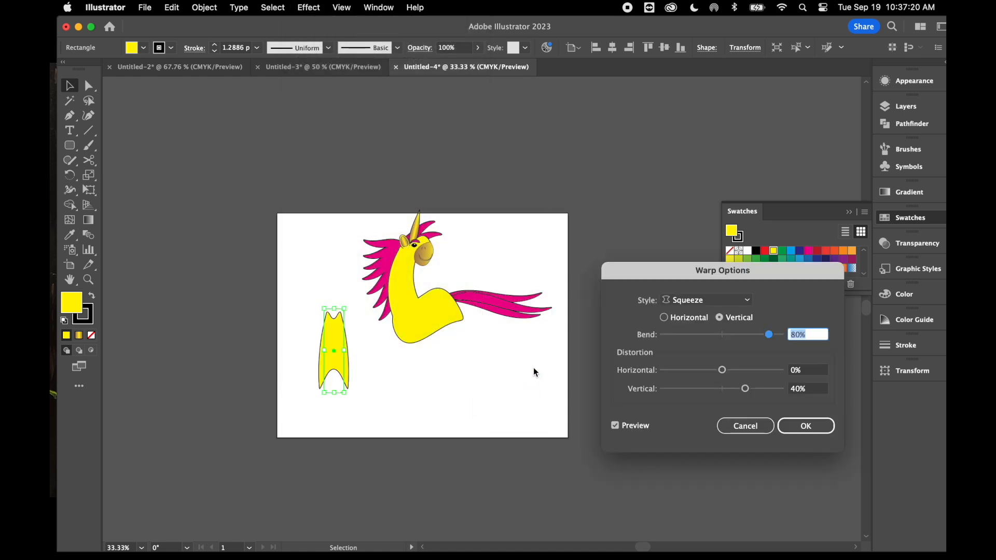
left_click(665, 318)
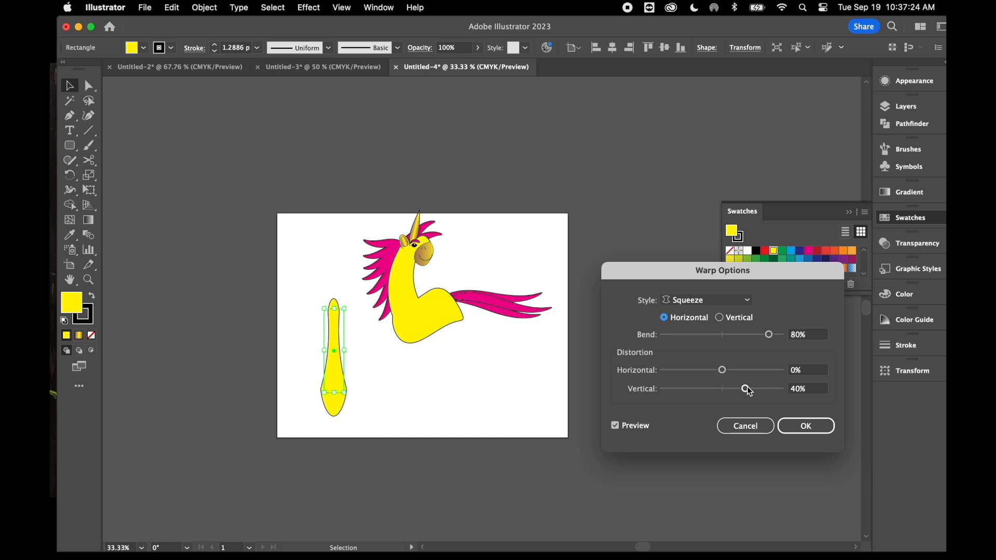
left_click_drag(746, 390, 713, 394)
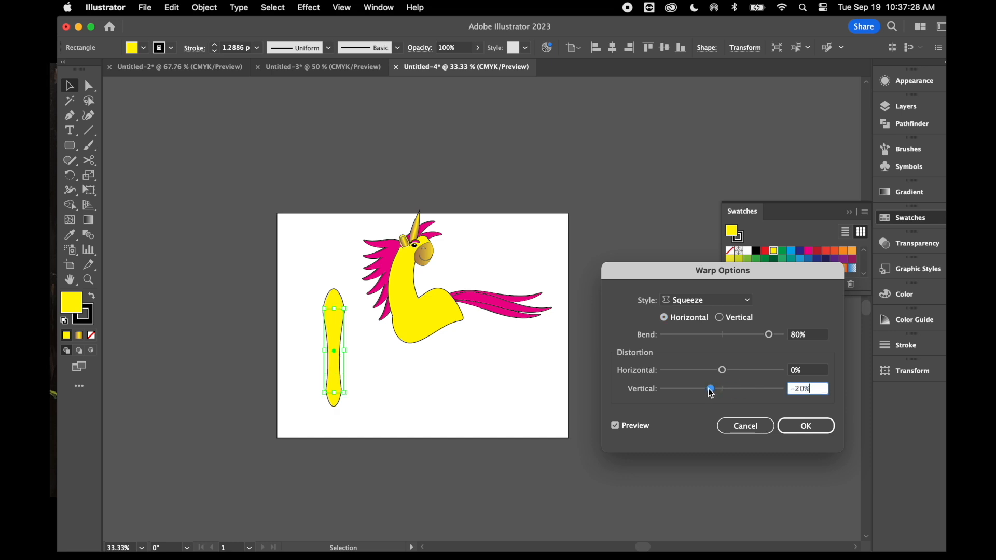
left_click_drag(769, 335, 759, 341)
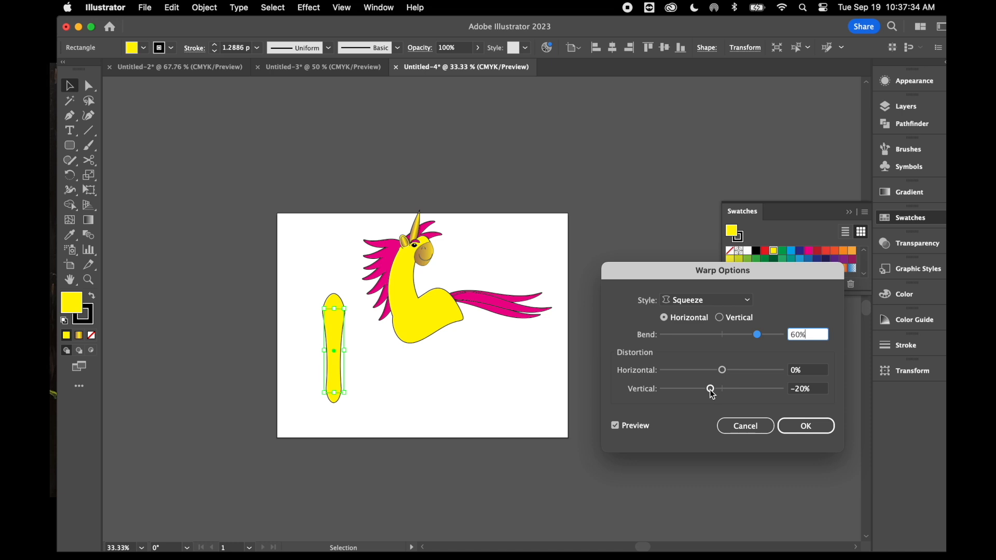
left_click(804, 427)
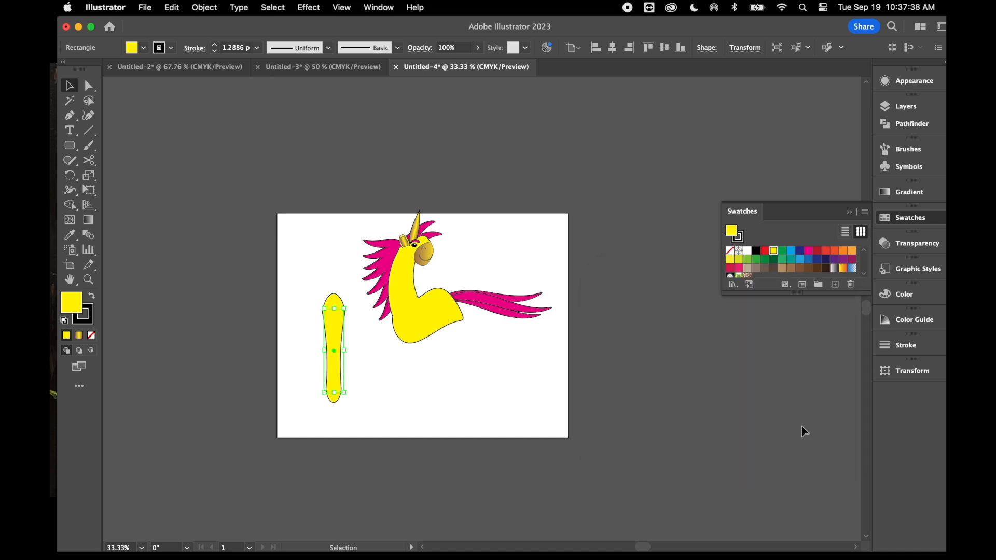
- Expand the appearance of the squeezed leg shape
left_click(217, 5)
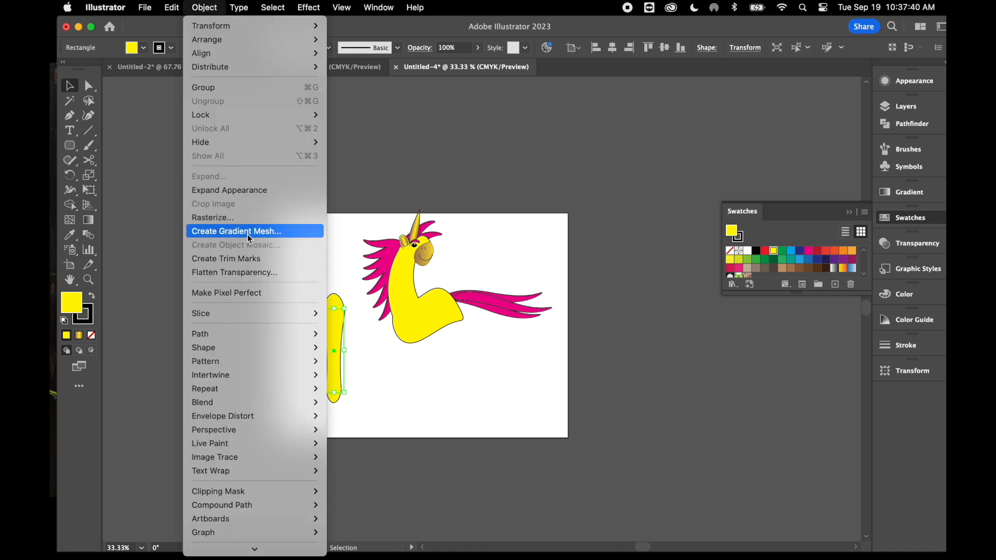
left_click(254, 190)
left_click(373, 385)
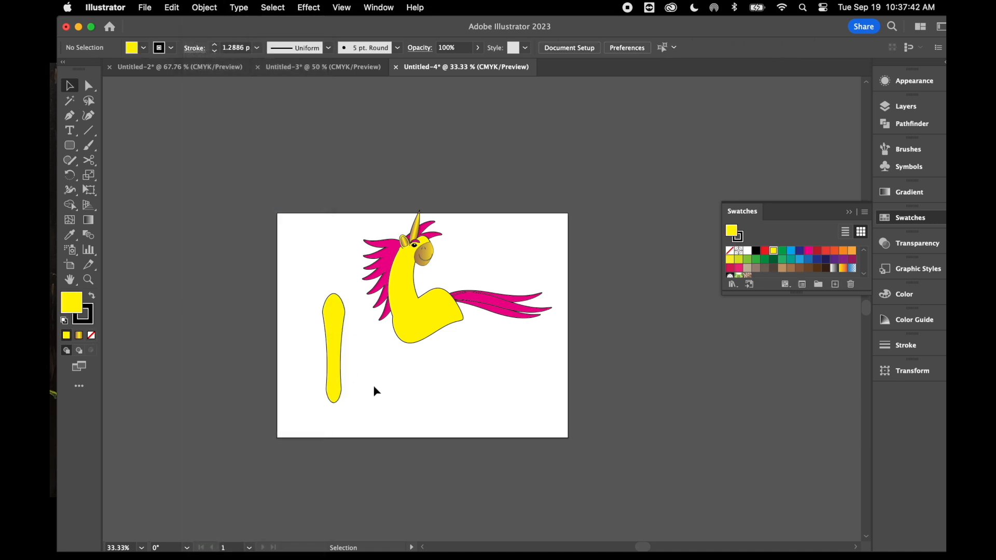
- Move the expanded leg shape up and closer to the artboard's left edge
left_click(332, 381)
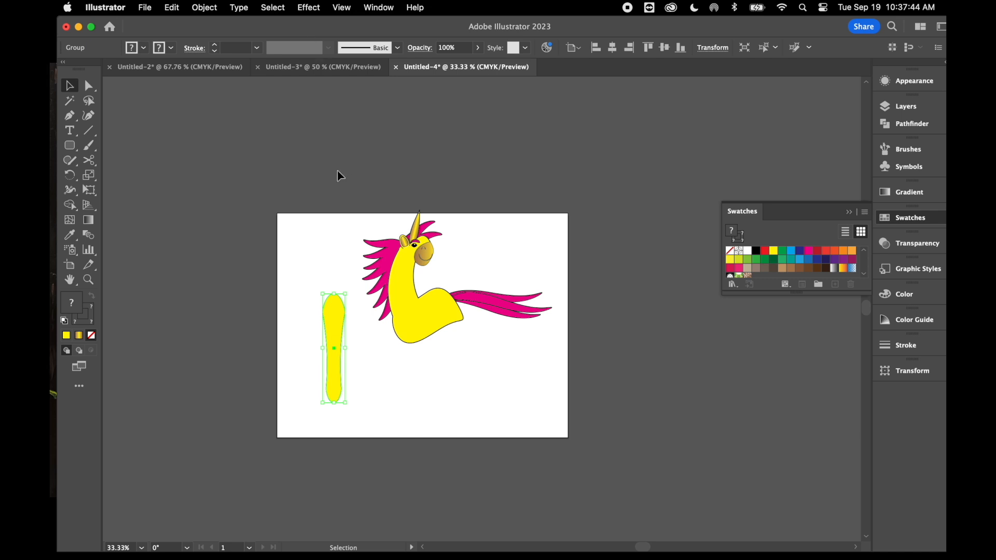
mouse_move(331, 314)
left_mouse_down()
mouse_move(402, 334)
mouse_move(302, 313)
mouse_move(319, 306)
left_mouse_up()
mouse_move(334, 392)
left_mouse_down()
mouse_move(332, 377)
mouse_move(418, 374)
mouse_move(333, 378)
left_mouse_up()
key("super+=")
key("super+=")
key("super+=")
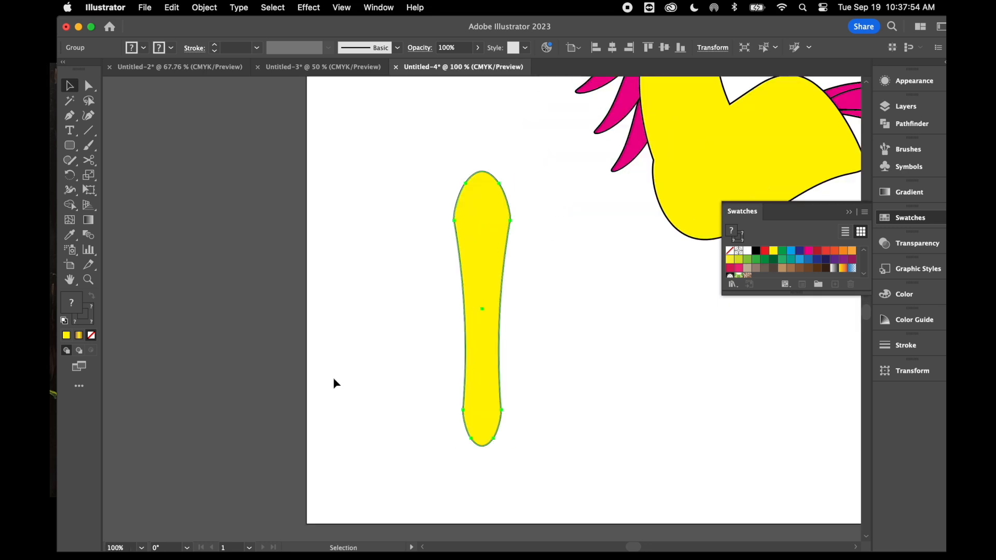
left_click(441, 367)
left_click_drag(488, 340, 421, 301)
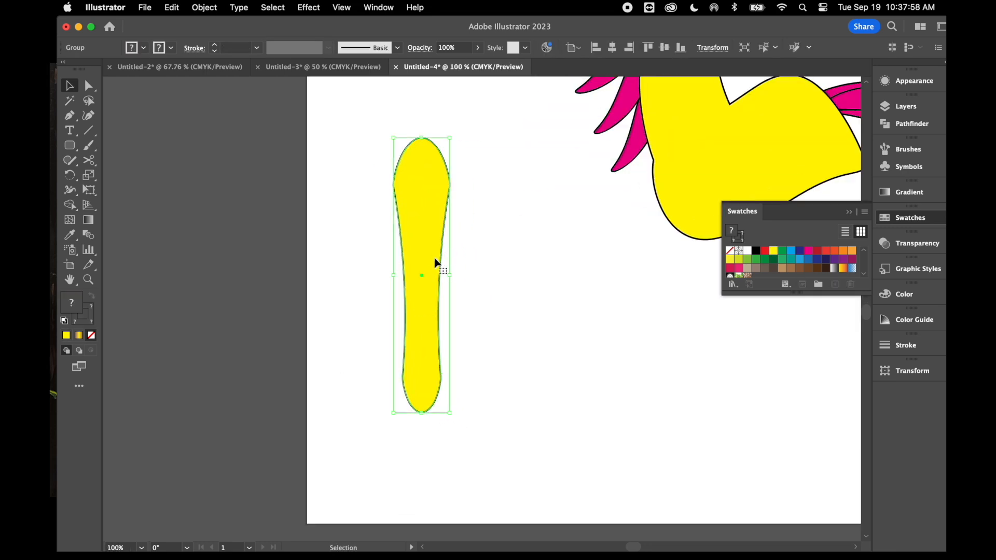
- Duplicate the leg shape and place the copy to the left of the original, over the artboard's edge
key("a")
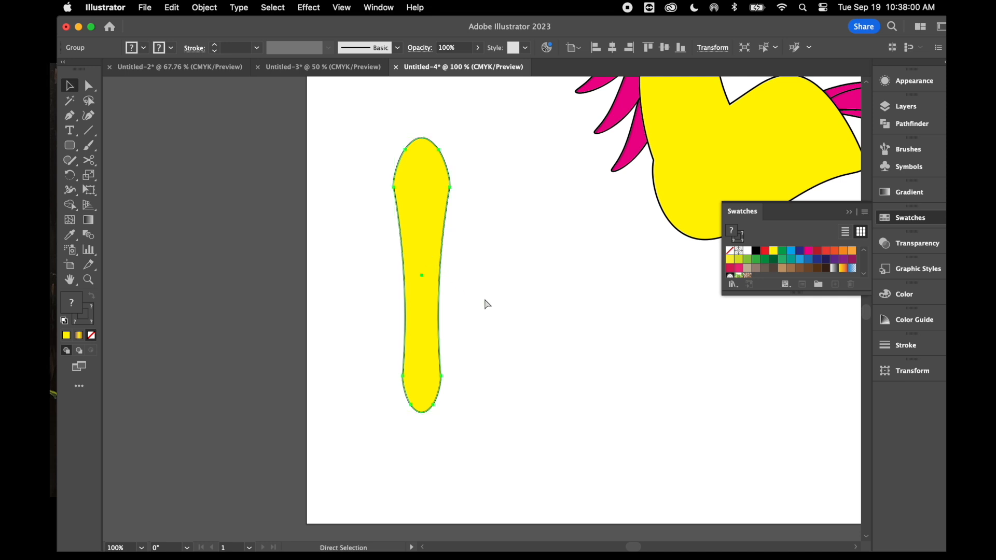
key("super+v")
left_click_drag(481, 309, 282, 254)
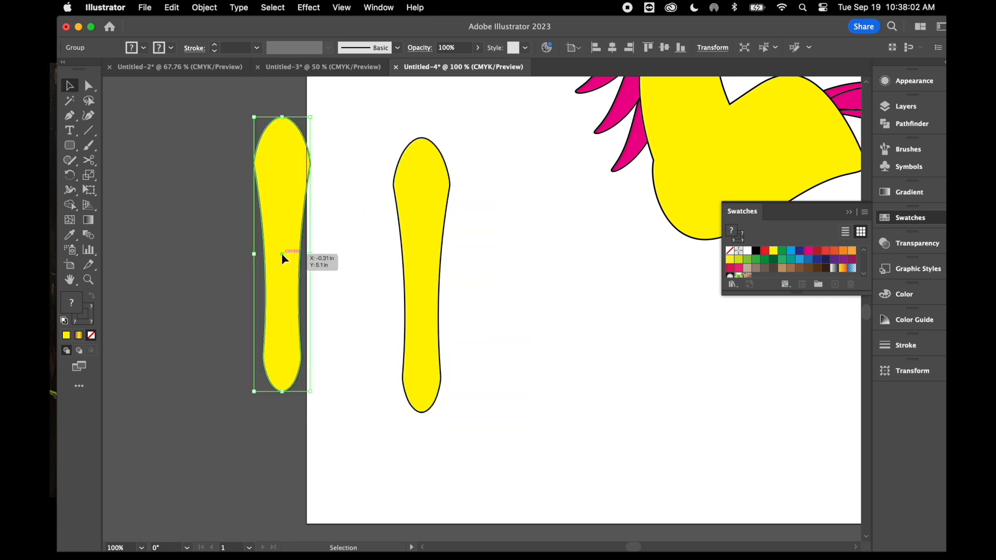
- Draw two overlapping ellipses about 0.7 in tall side by side over the left leg's lower end
left_click(73, 148)
left_click_drag(72, 150, 129, 182)
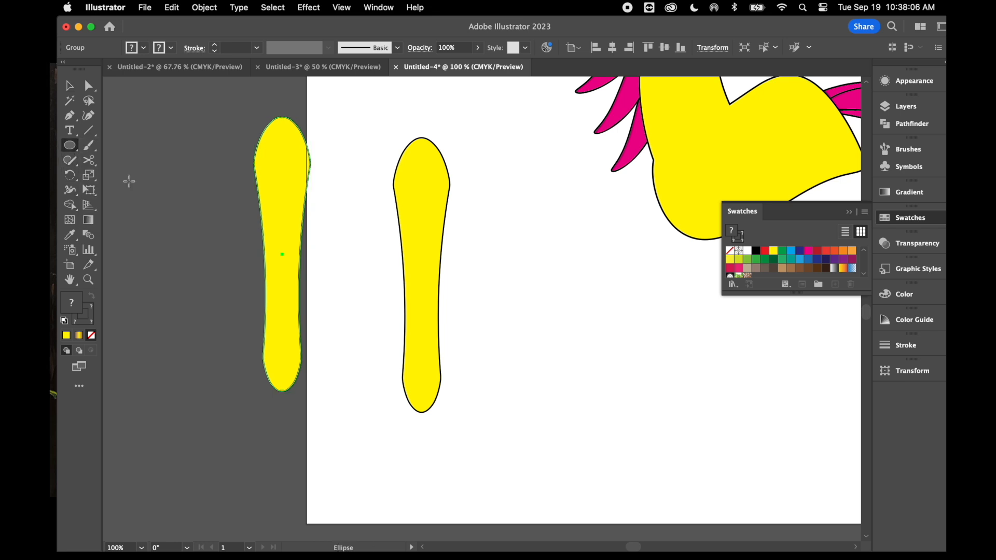
left_click_drag(249, 351, 289, 405)
left_click_drag(318, 351, 274, 409)
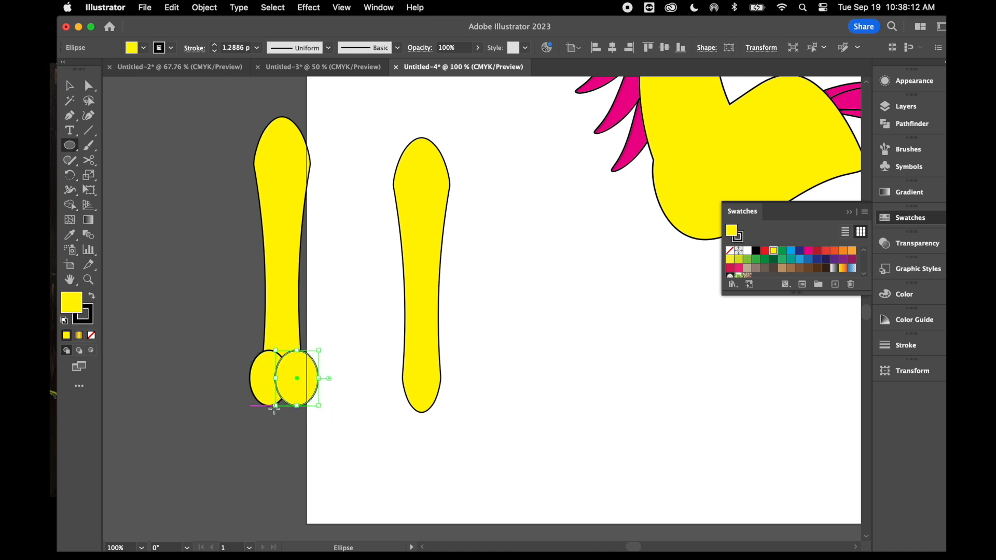
- Unite the two overlapping ellipses into a single hoof shape
left_click(69, 85)
left_click(236, 396)
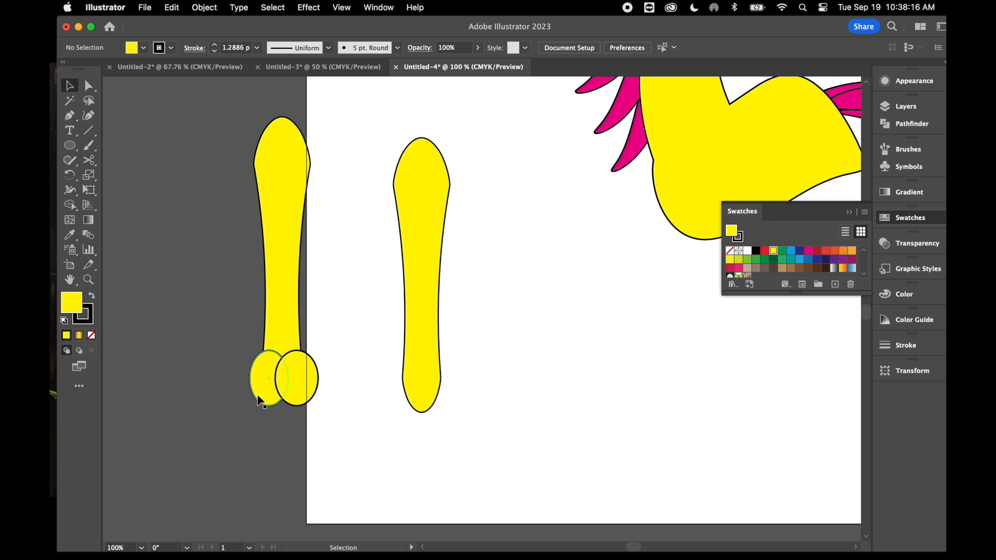
left_click(258, 401)
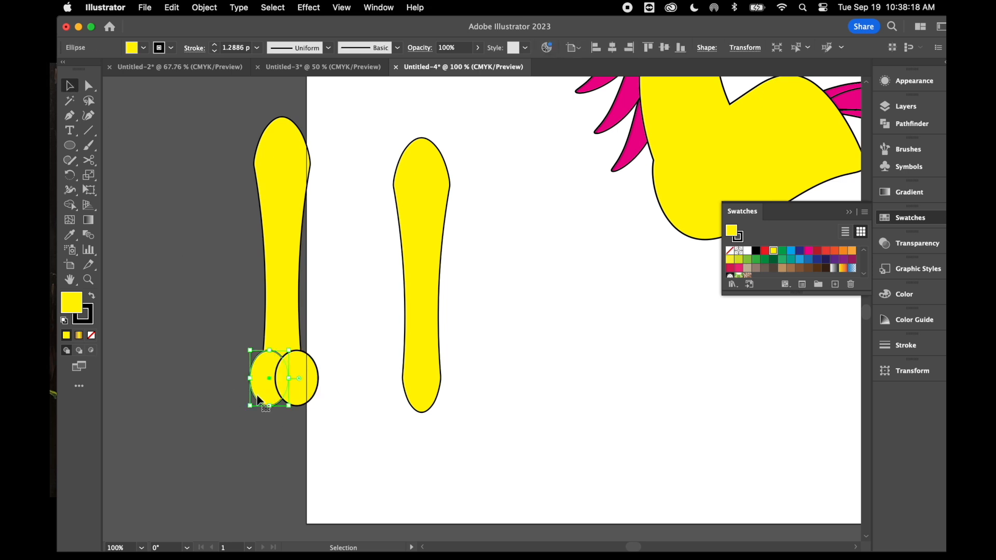
left_click(310, 393, "shift")
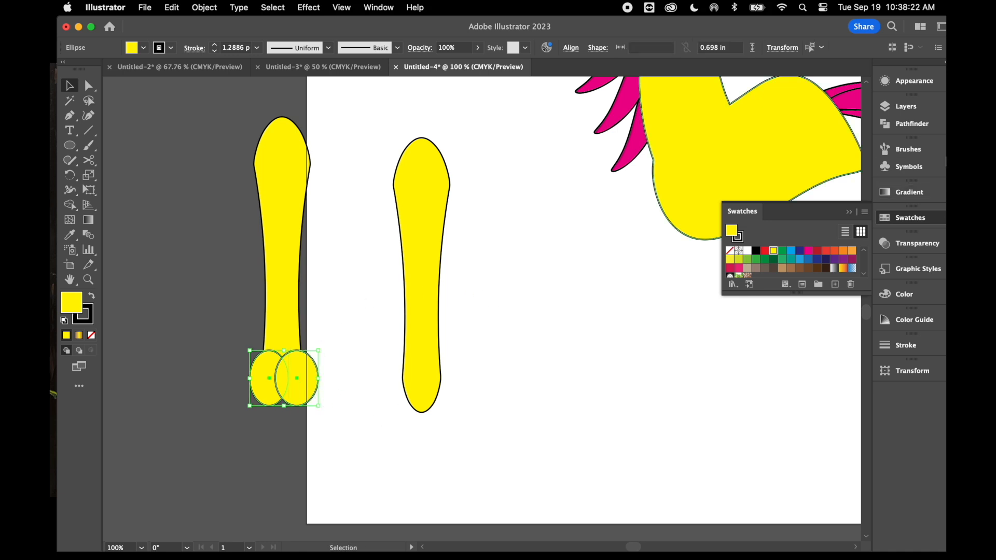
left_click(913, 125)
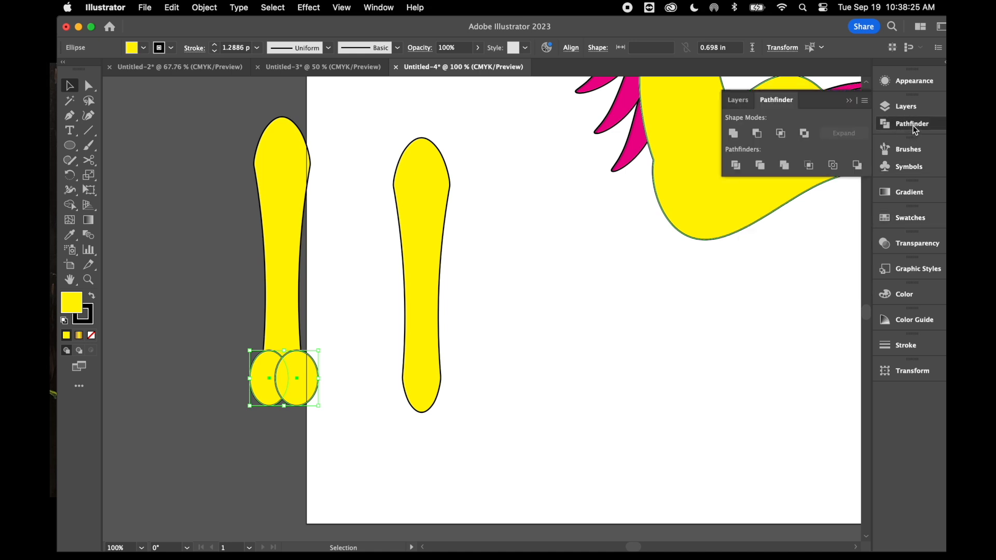
left_click(732, 136)
left_click(367, 416)
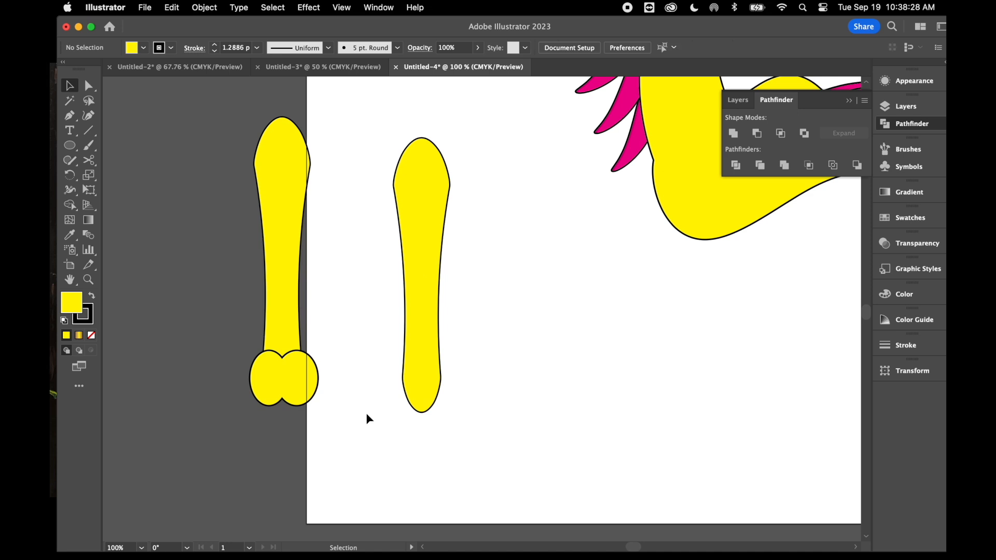
- Nudge the hoof shape up slightly and intersect it with the left leg copy to leave only the overlapping hoof piece
left_click_drag(189, 270, 329, 406)
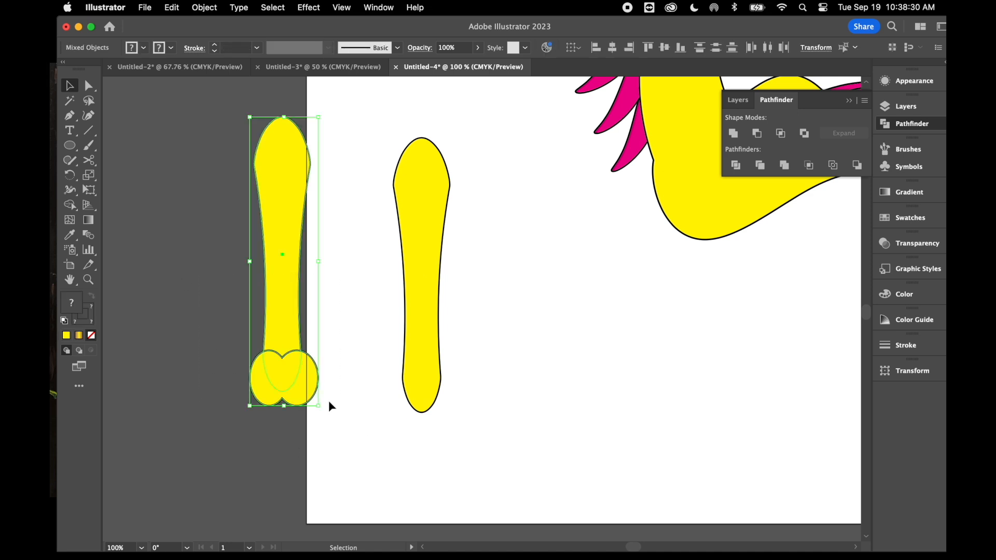
left_click(325, 401)
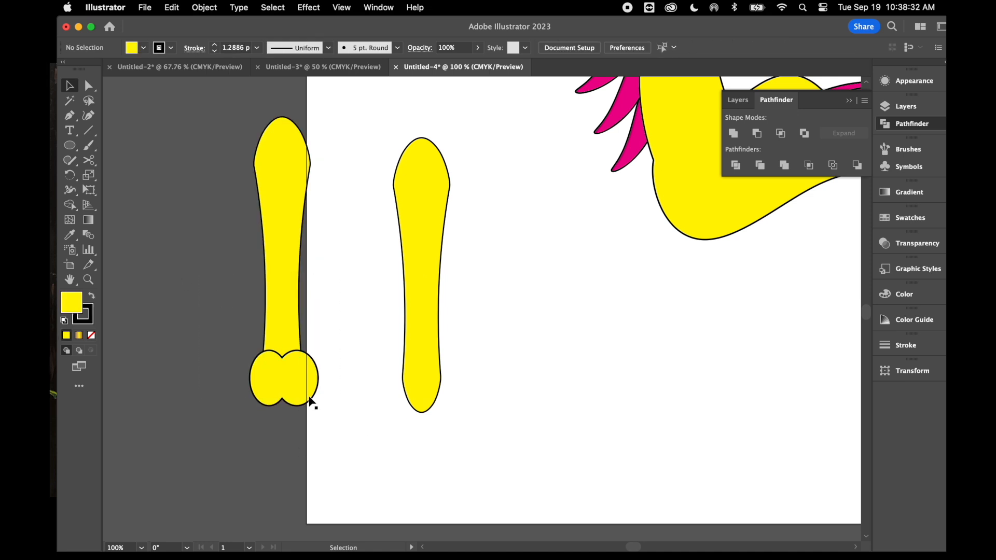
left_click_drag(296, 385, 295, 380)
left_click_drag(210, 305, 307, 389)
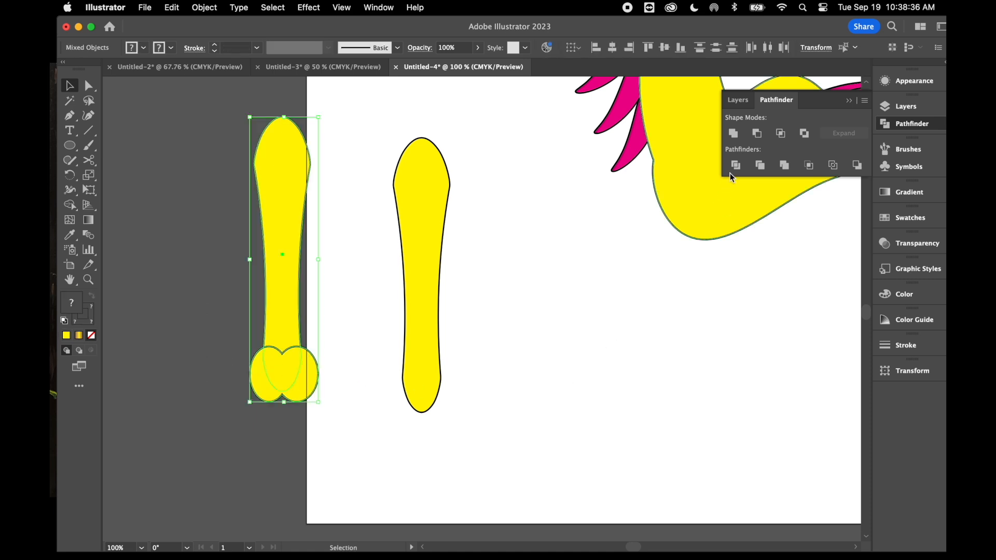
left_click(781, 134)
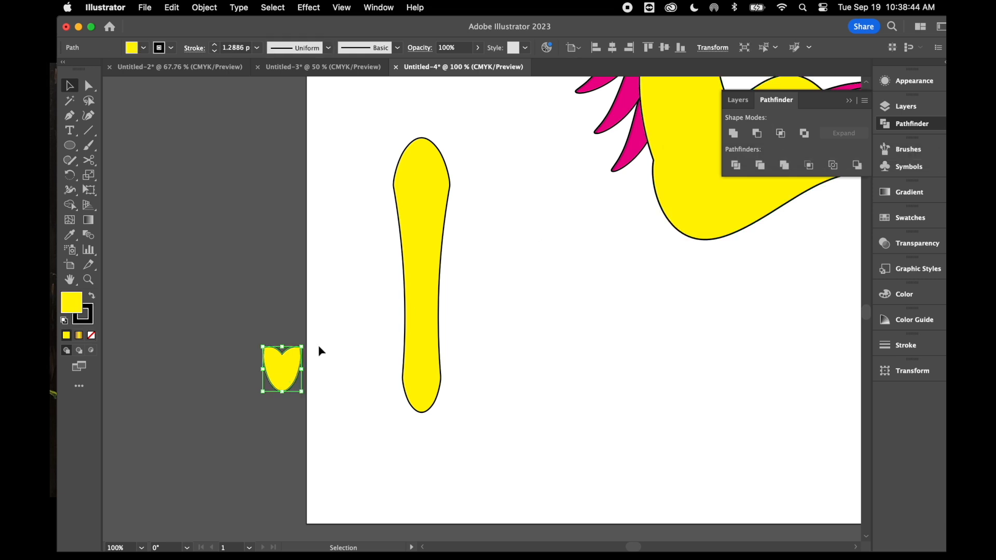
- Move the intersected hoof piece onto the lower end of the remaining leg
left_click_drag(284, 368, 423, 388)
left_click(496, 401)
scroll(496, 400, "up", 3)
scroll(496, 401, "right", 3)
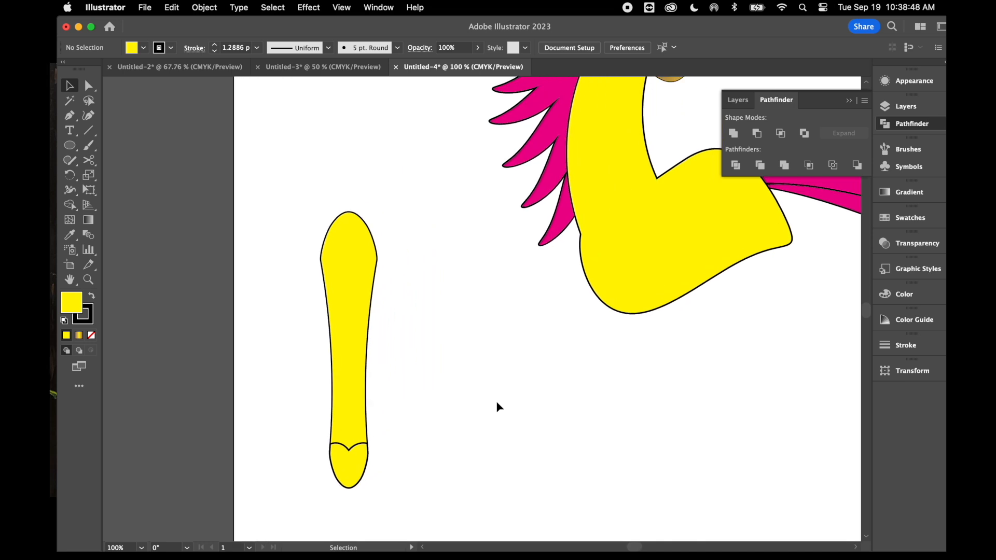
scroll(496, 400, "up", 2)
scroll(496, 401, "right", 1)
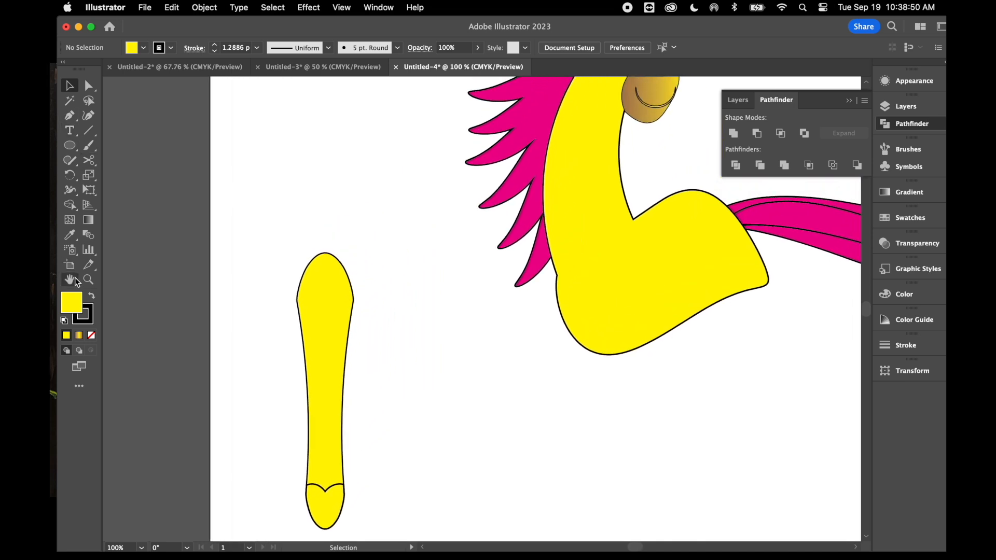
left_click(70, 235)
scroll(407, 249, "up", 2)
scroll(407, 249, "right", 1)
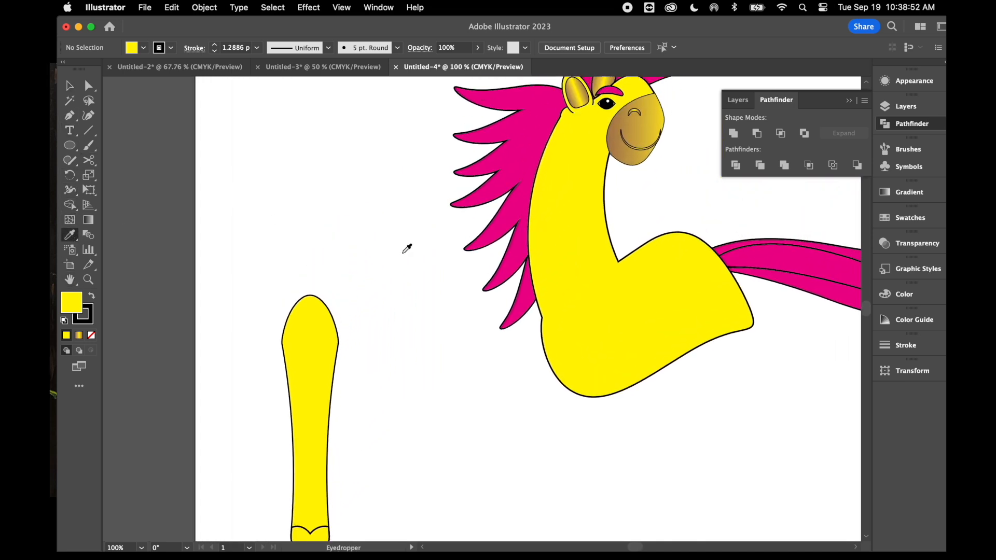
left_click(666, 138)
left_click(71, 89)
- Fill the hoof with the gold gradient sampled from the unicorn's muzzle using the Eyedropper
scroll(272, 298, "down", 5)
scroll(272, 299, "left", 1)
left_click(330, 398)
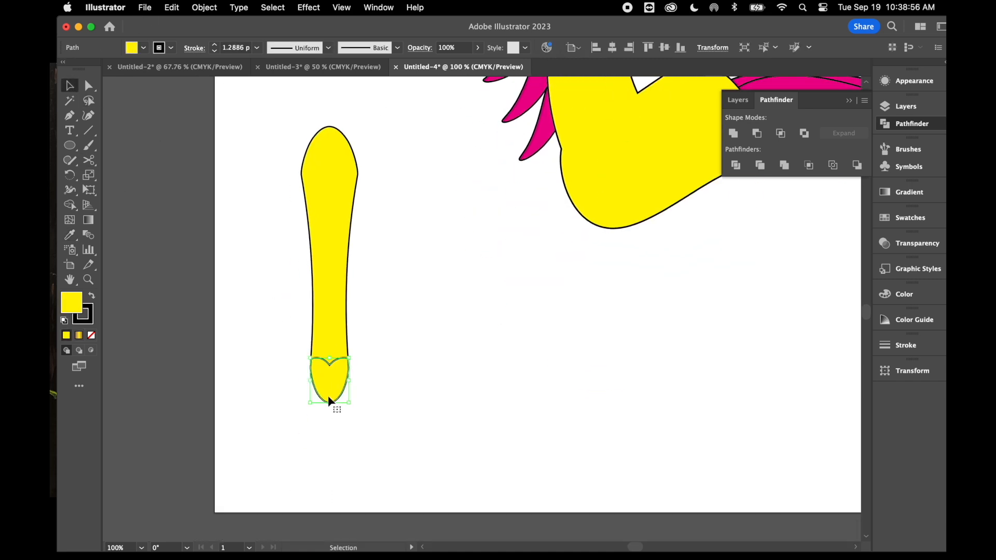
scroll(328, 396, "up", 5)
scroll(328, 396, "right", 2)
left_click(69, 235)
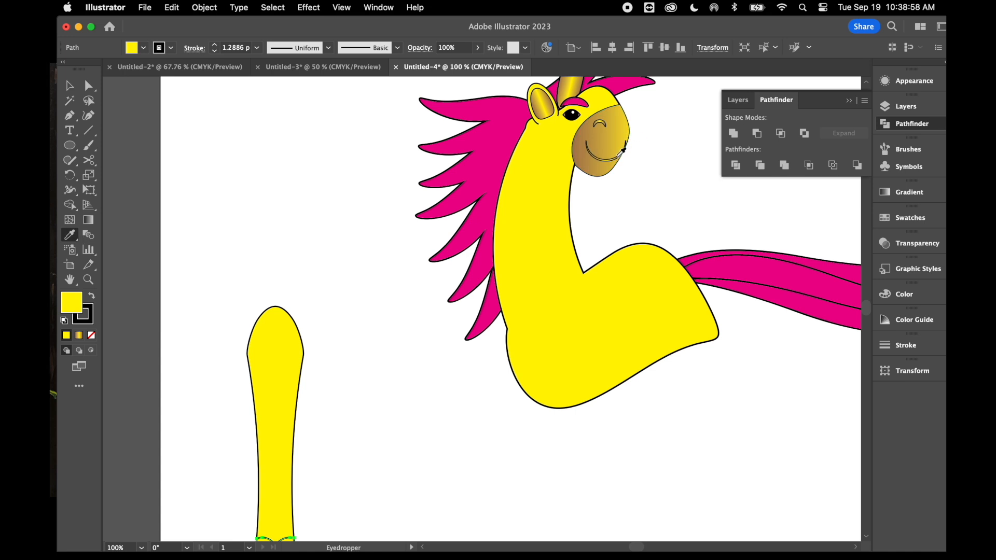
left_click(611, 144)
left_click(70, 86)
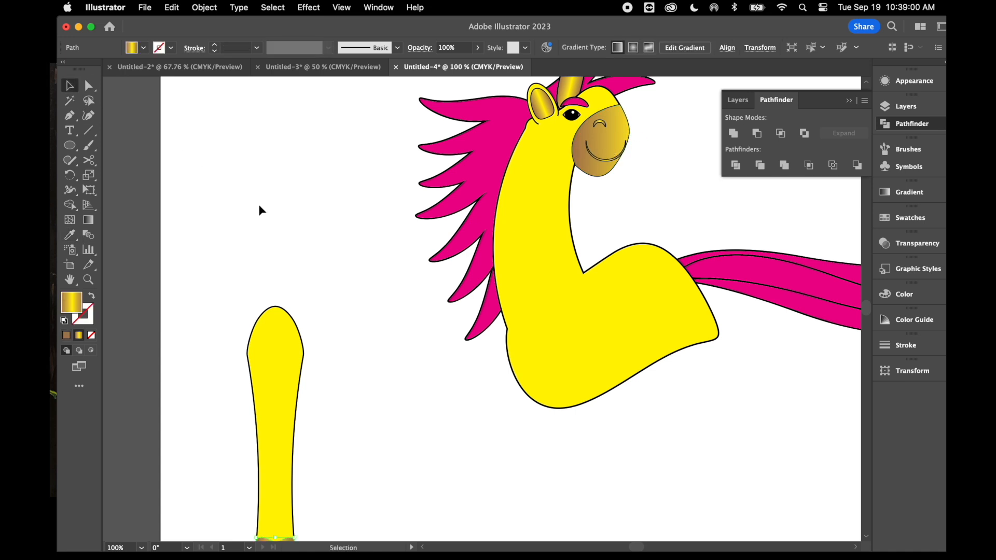
left_click(259, 210)
- Give the gradient hoof a black 1 pt stroke and make its fill active again
scroll(259, 204, "down", 5)
key("super+minus")
key("super+minus")
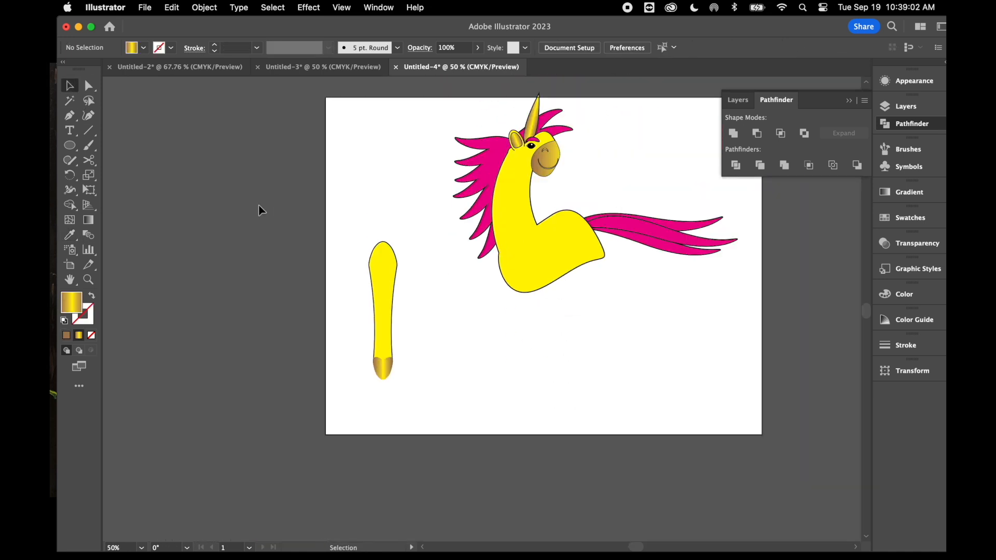
left_click(383, 372)
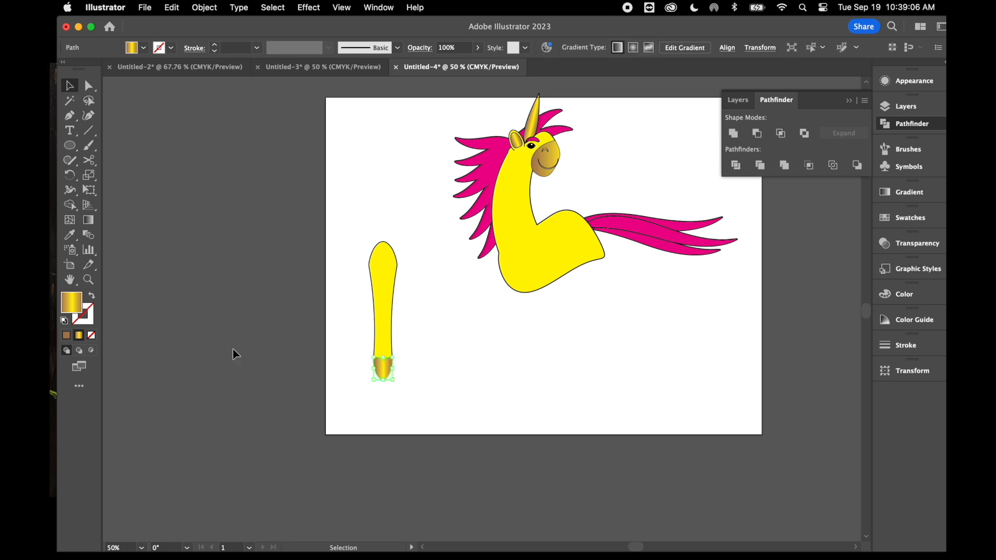
left_click(90, 310)
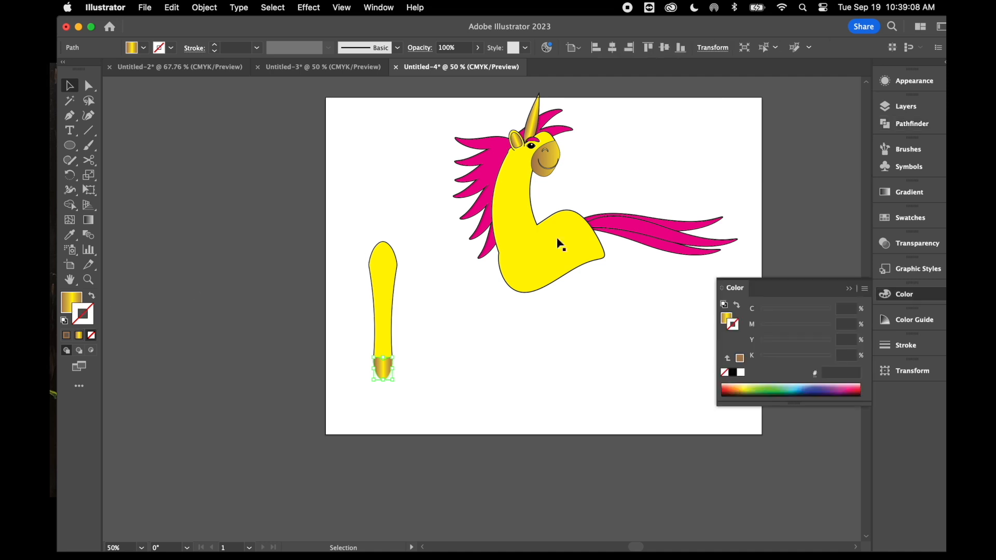
left_click(733, 373)
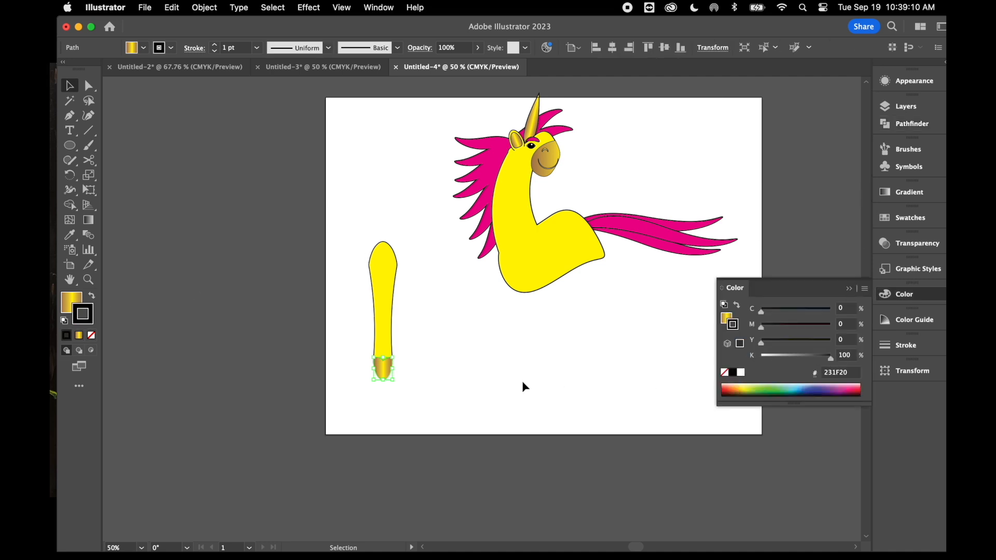
left_click(71, 303)
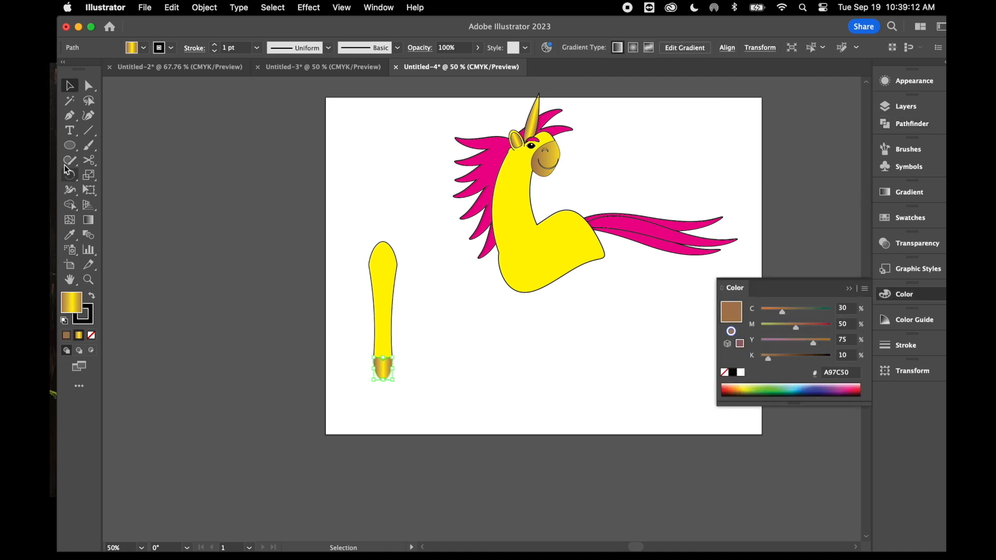
- Duplicate the leg with its hoof twice, placing one copy beside the mane and another below the rear of the body
left_click_drag(332, 293, 443, 409)
key("a")
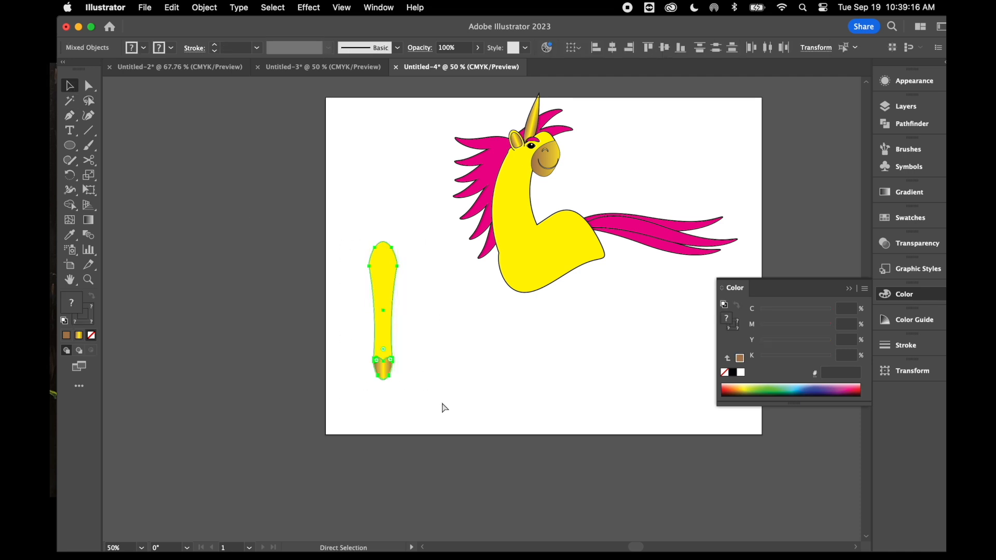
key("super+v")
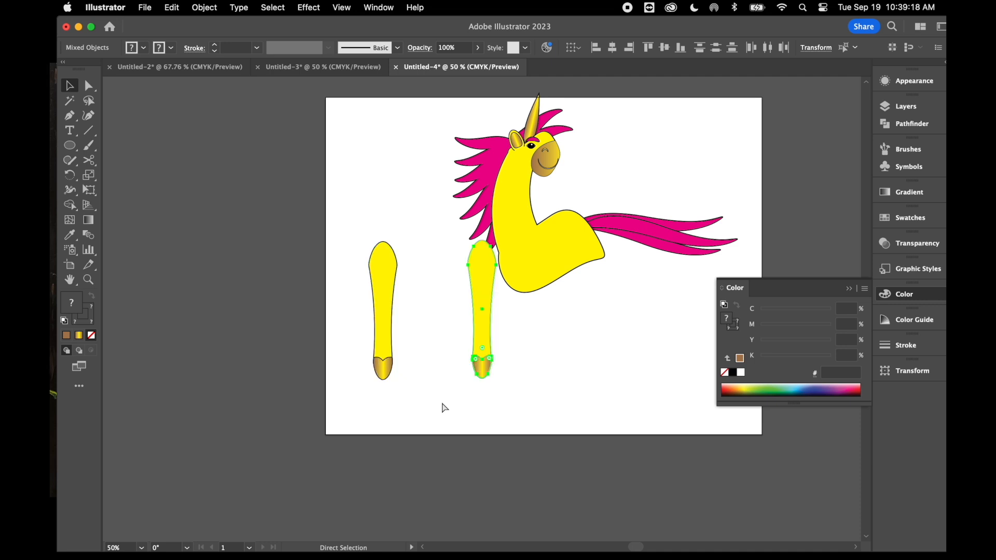
key("v")
left_click_drag(481, 314, 590, 371)
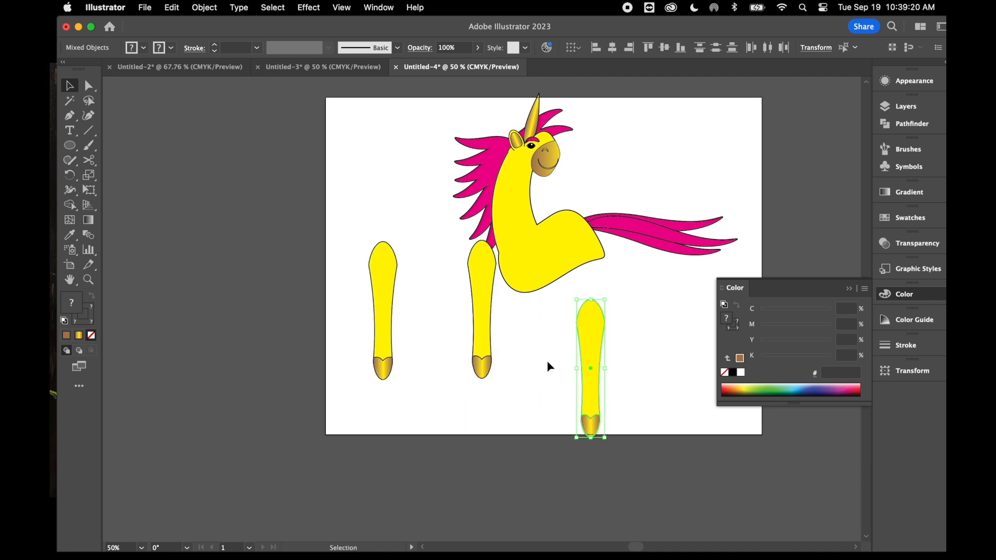
left_click_drag(477, 307, 412, 324)
left_click(481, 375)
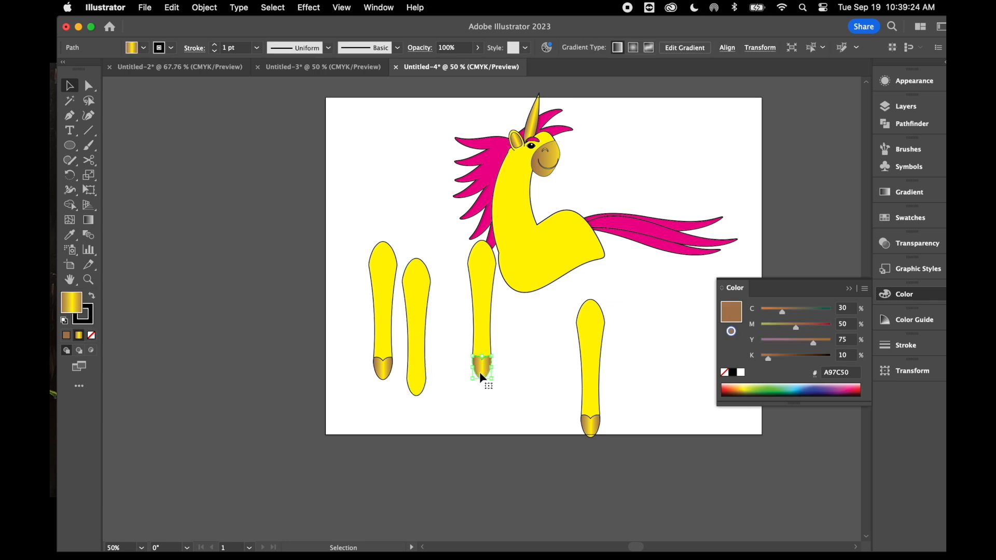
left_click(485, 384)
left_click(418, 369)
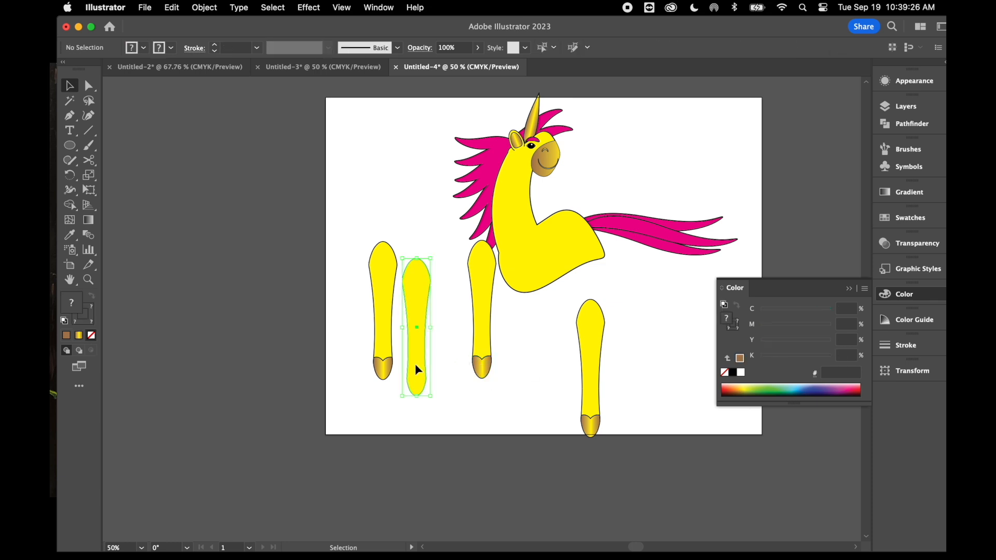
key("BackSpace")
- Create a fourth leg with its hoof and place it between the two legs nearest the artboard's left side
left_click(390, 371)
key("a")
left_click_drag(356, 322, 394, 374)
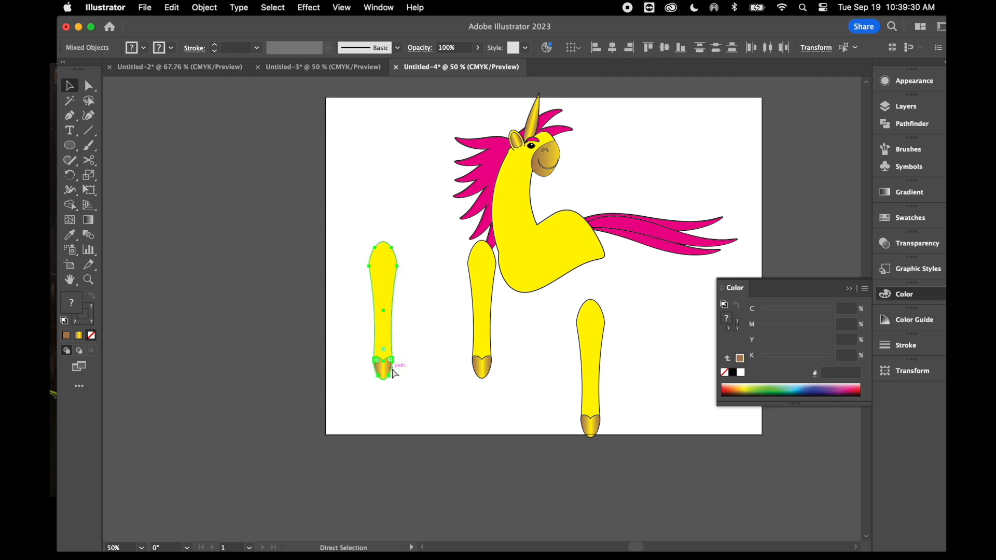
left_click(446, 366)
key("v")
left_click_drag(483, 356, 433, 359)
left_click(413, 380)
- Group the leftmost leg with its hoof, and group the second leg with its own hoof
left_click_drag(358, 345, 396, 373)
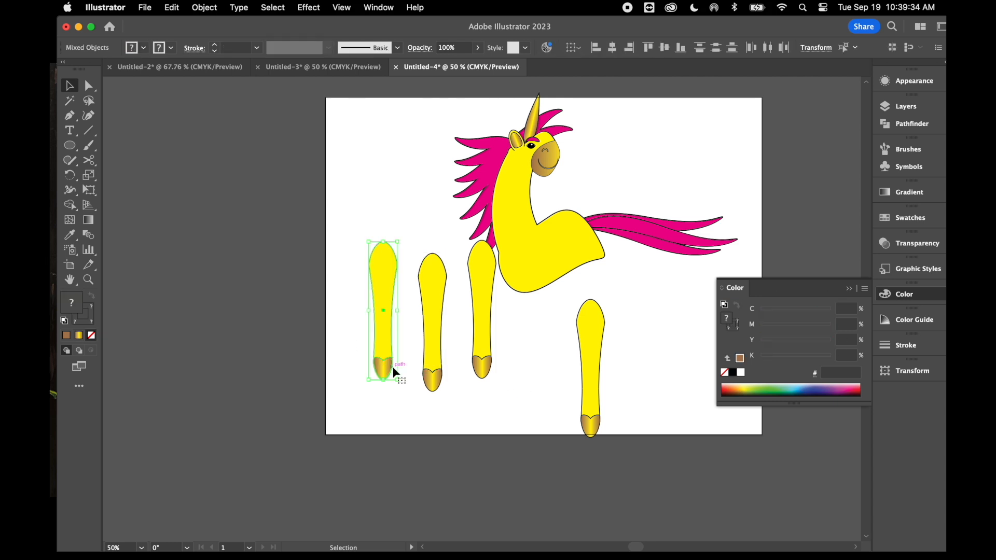
left_click(324, 326)
left_click_drag(332, 312, 391, 391)
right_click(367, 351)
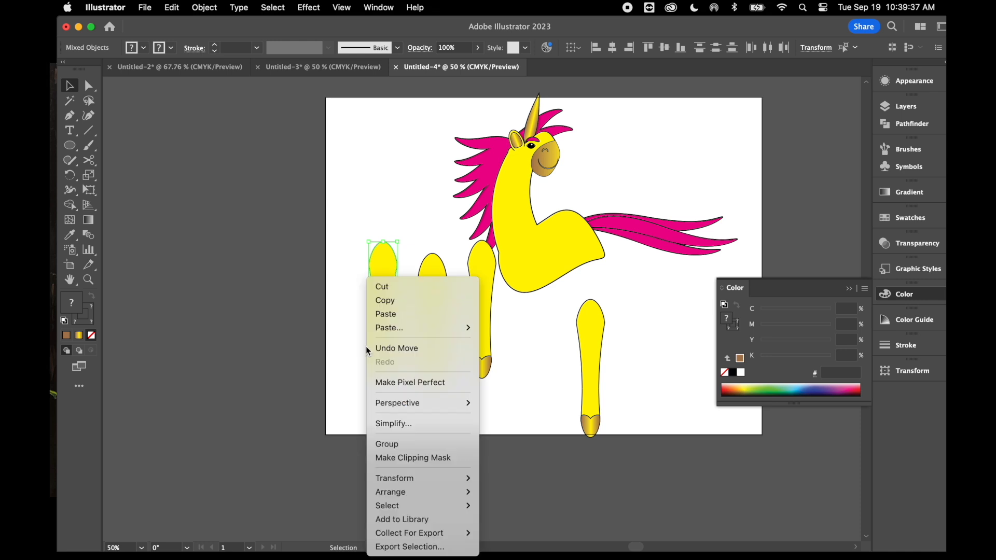
left_click(407, 444)
left_click_drag(414, 336, 441, 403)
right_click(435, 366)
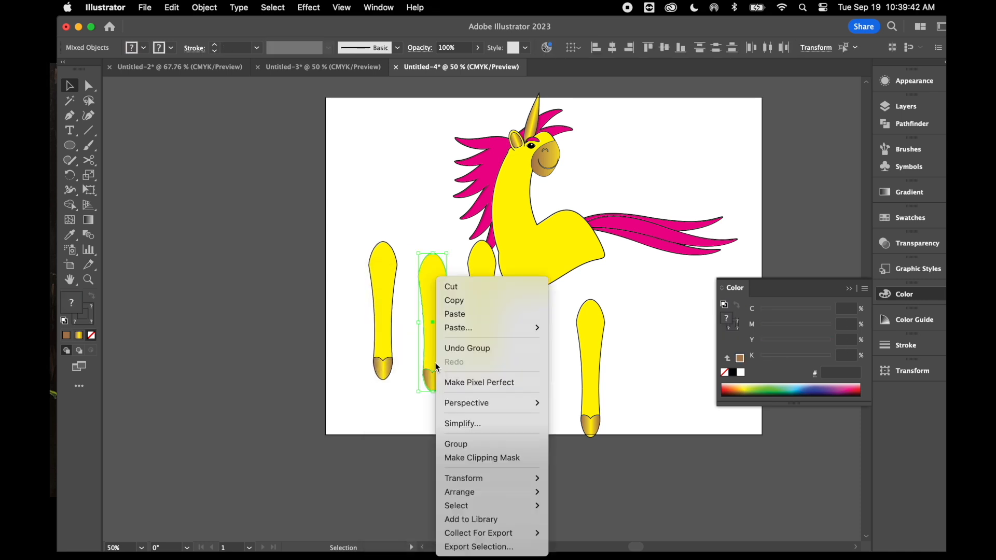
left_click(477, 444)
- Group the third leg with its hoof, and group the rear leg with its own hoof
left_click(508, 372)
left_click_drag(508, 373, 475, 393)
right_click(510, 395)
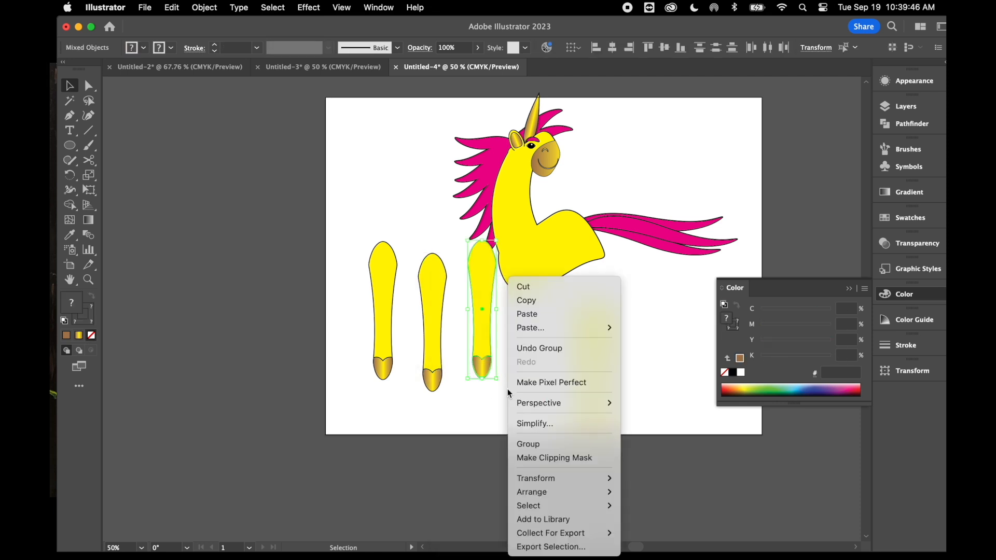
left_click(536, 447)
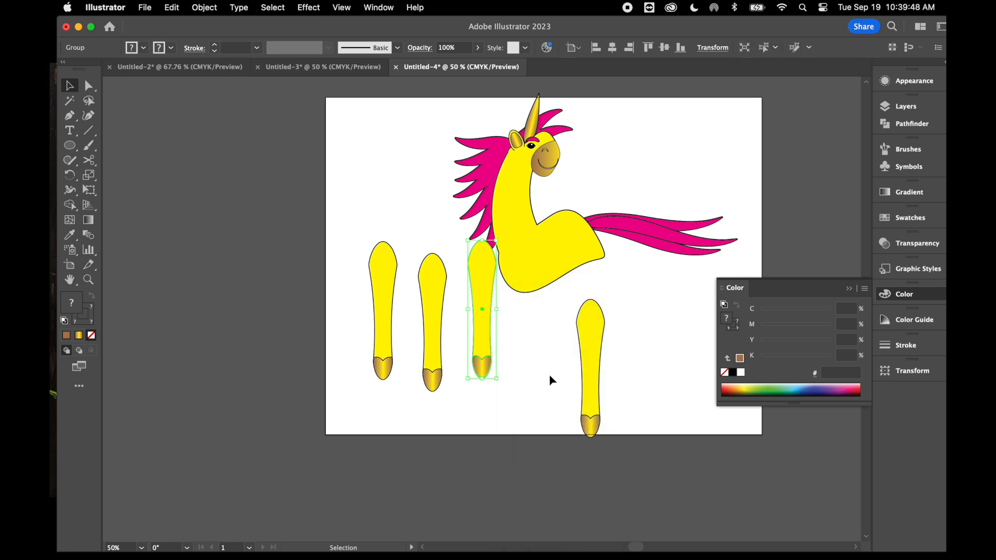
left_click_drag(554, 380, 600, 437)
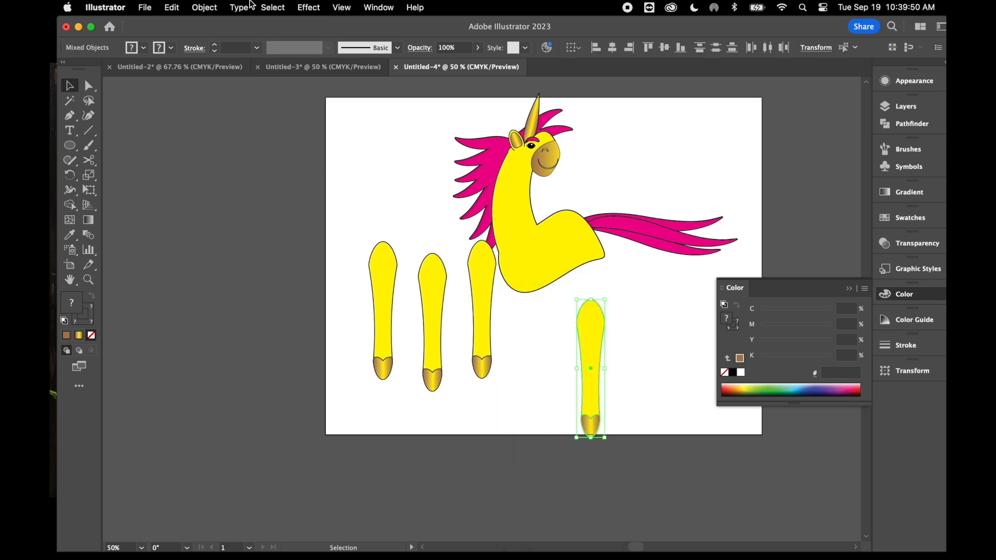
left_click(205, 7)
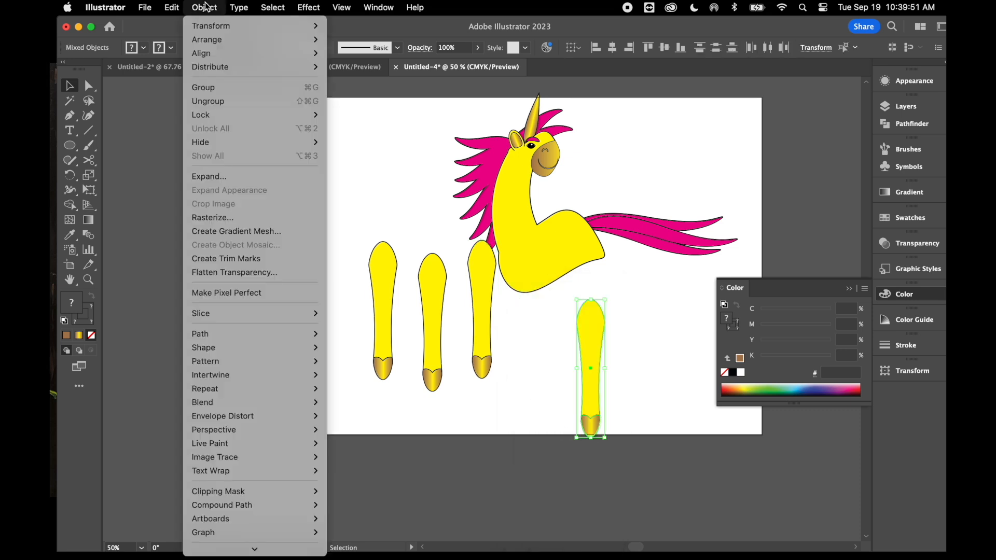
left_click(217, 93)
- Move the third leg under the front of the body and the rear leg up against the hindquarters
left_click(527, 396)
left_click_drag(476, 323, 535, 337)
left_click_drag(597, 350, 599, 291)
- Move the second leg to the chest and rotate it so its hoof reaches forward, away from the body
left_click_drag(423, 293, 490, 297)
left_click_drag(524, 397, 489, 388)
left_click_drag(501, 325, 492, 304)
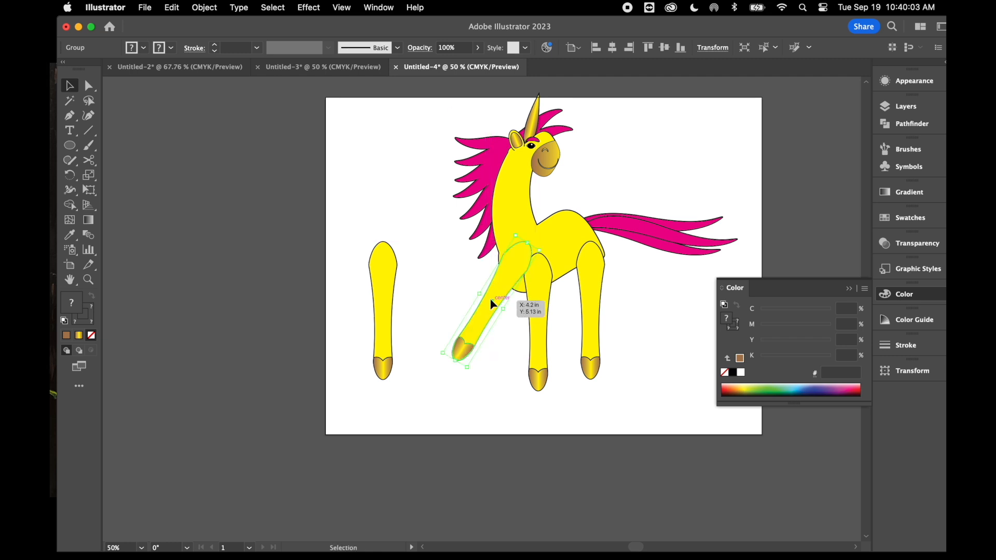
left_click(505, 359)
- Apply an Arc warp to the angled front leg with a horizontal bend of about 31% and no distortion
left_click(497, 339)
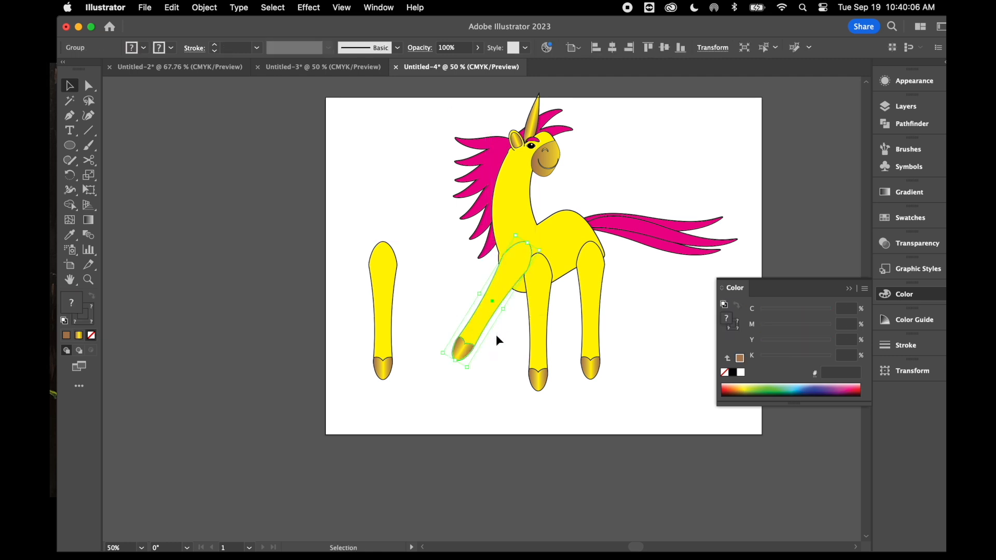
left_click(310, 10)
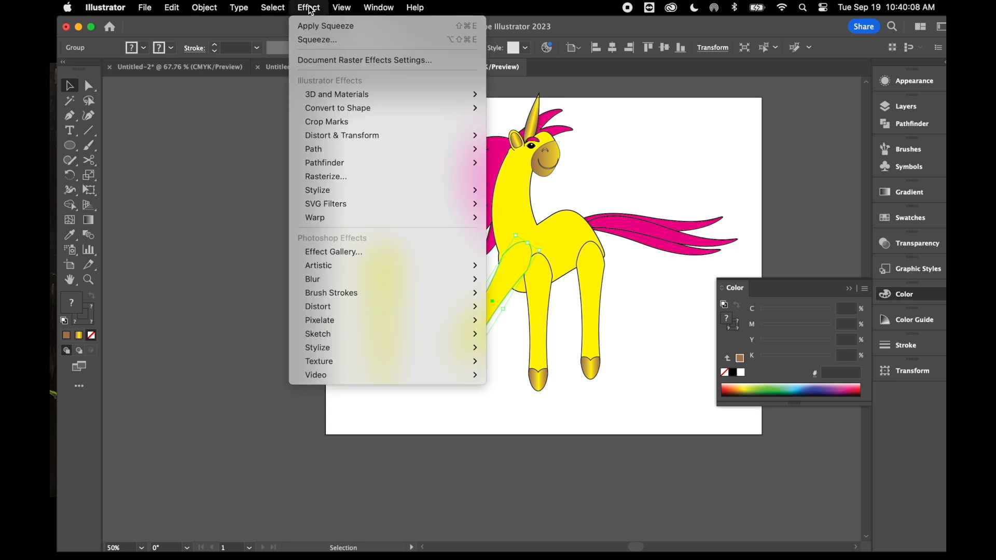
mouse_move(368, 218)
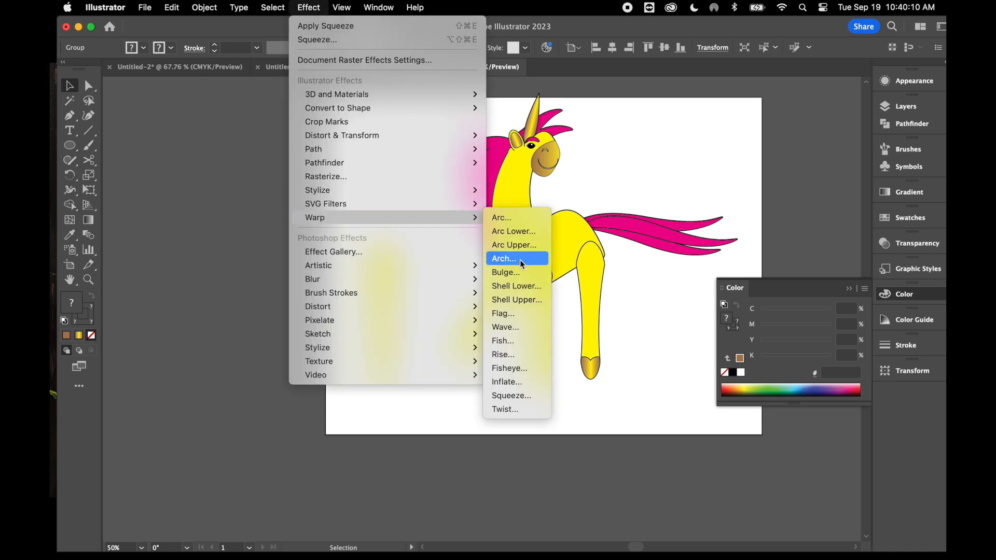
left_click(522, 224)
left_click_drag(757, 334, 730, 338)
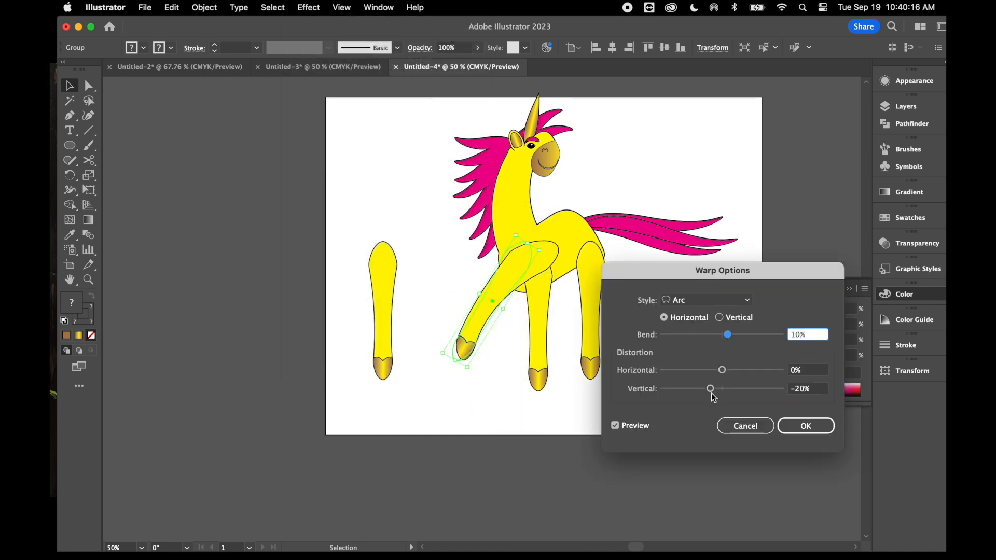
left_click_drag(711, 389, 724, 395)
left_click_drag(728, 335, 741, 344)
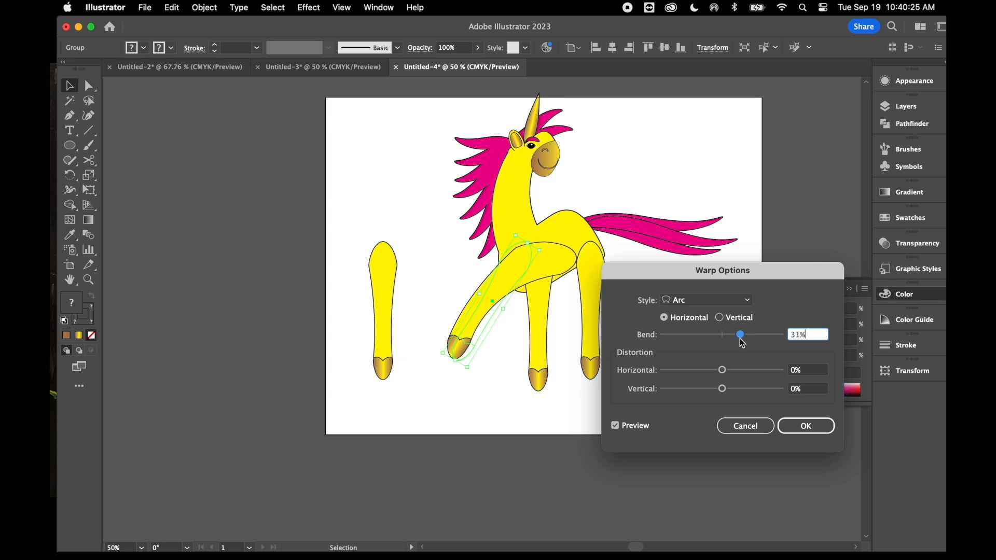
left_click(798, 426)
- Expand the appearance of the warped front leg and scale the leg down slightly
left_click(208, 8)
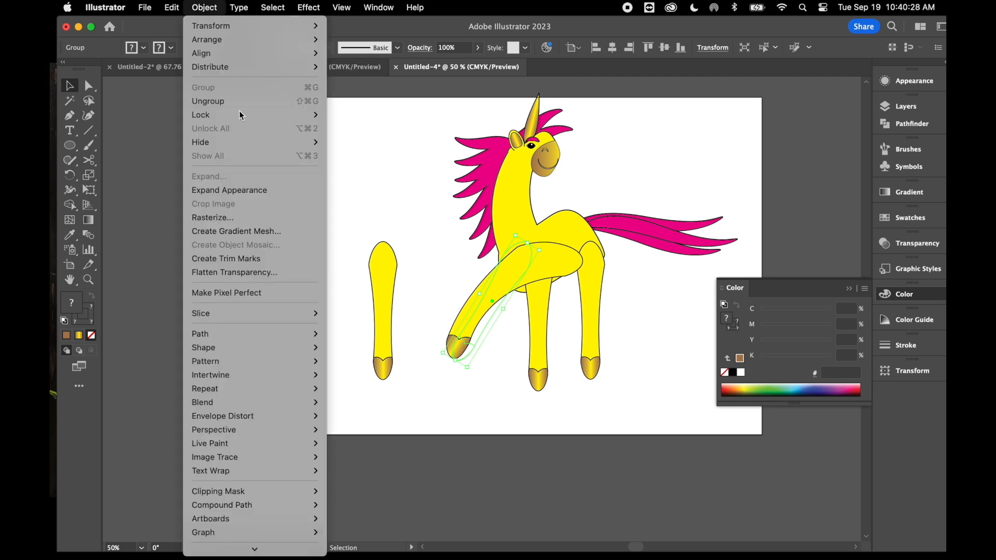
left_click(255, 190)
left_click(490, 345)
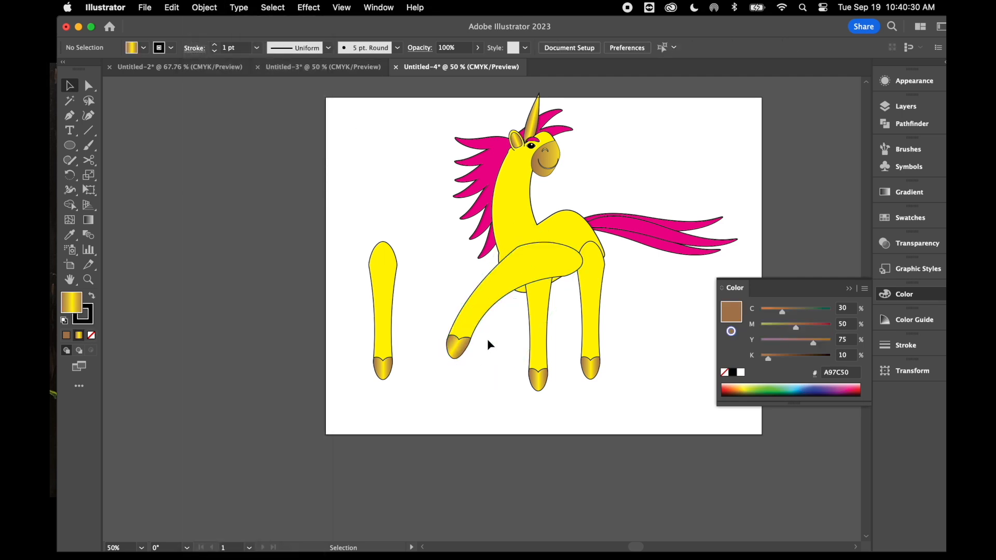
left_click(478, 317)
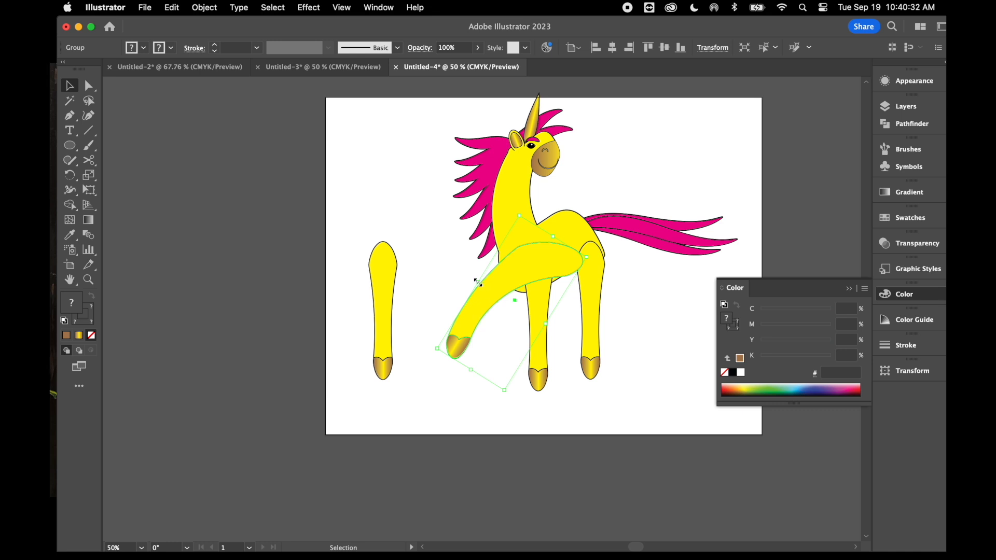
left_click_drag(479, 282, 486, 286)
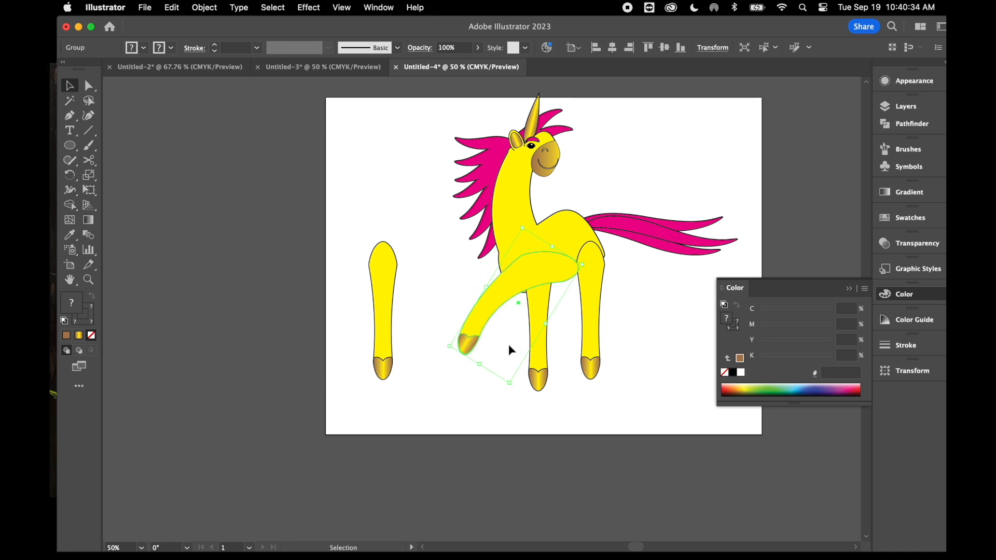
- Send the bent front leg to the back, behind the body
left_click(656, 345)
left_click(498, 301)
right_click(497, 300)
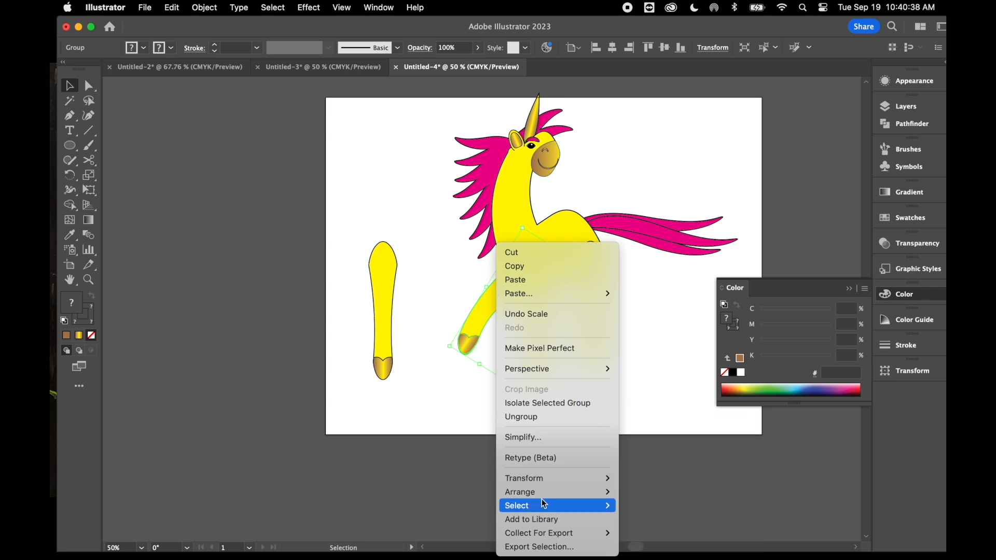
mouse_move(545, 499)
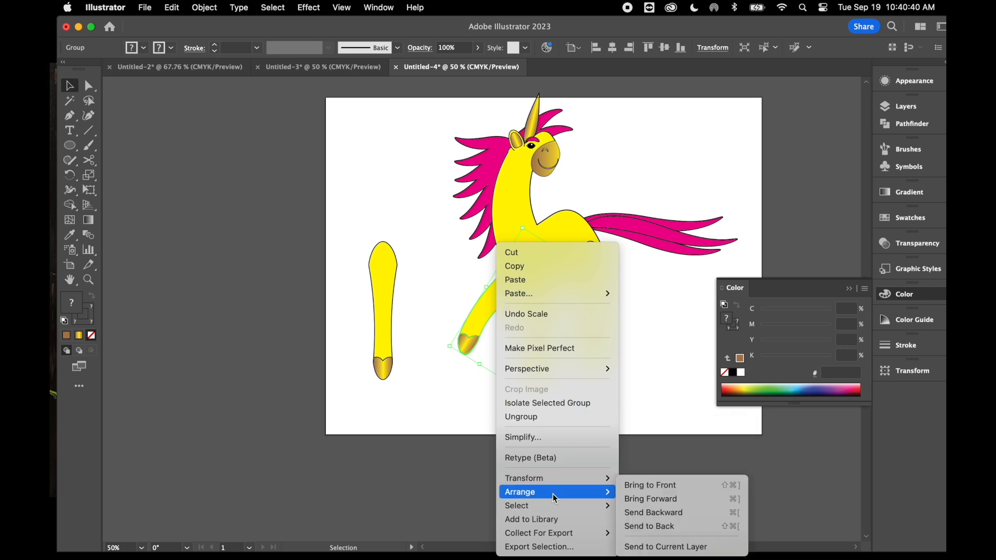
left_click(651, 526)
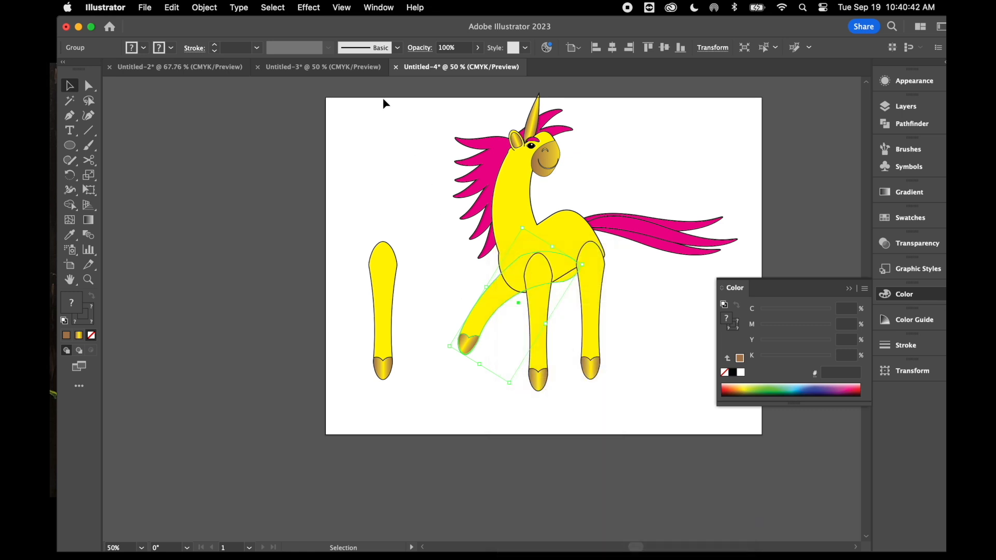
left_click(203, 7)
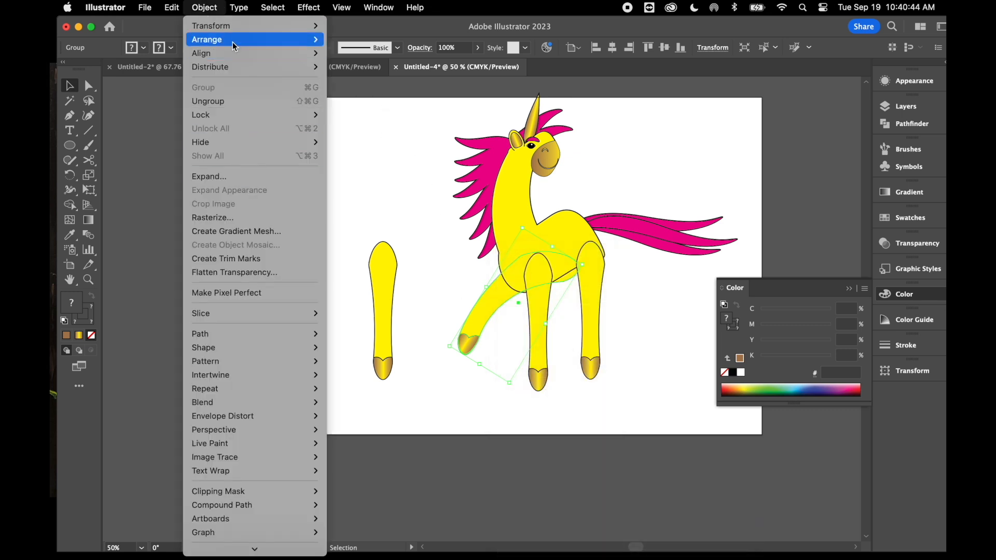
mouse_move(236, 51)
left_click(405, 172)
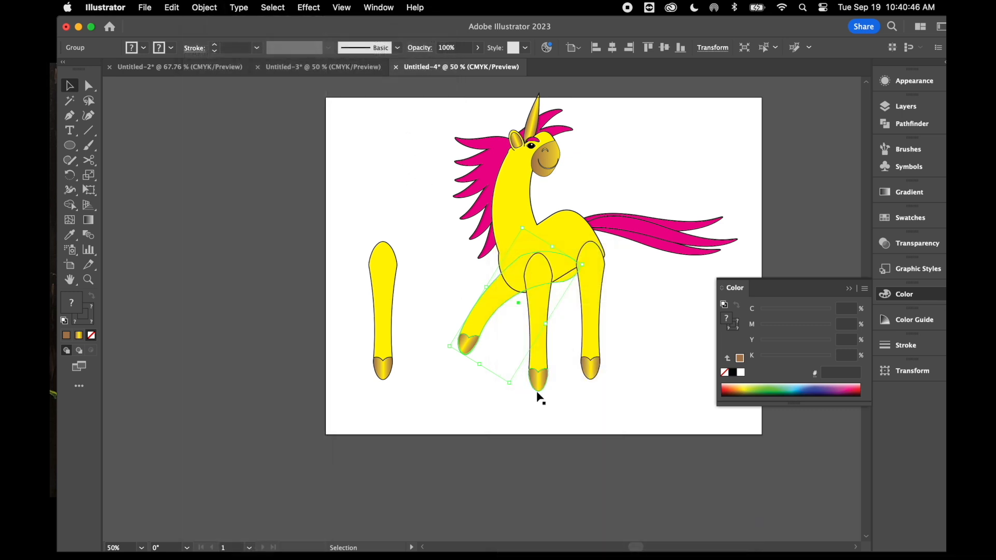
left_click(486, 431)
- Nudge the bent front leg up against the chest and rotate it slightly
left_click_drag(485, 311, 482, 303)
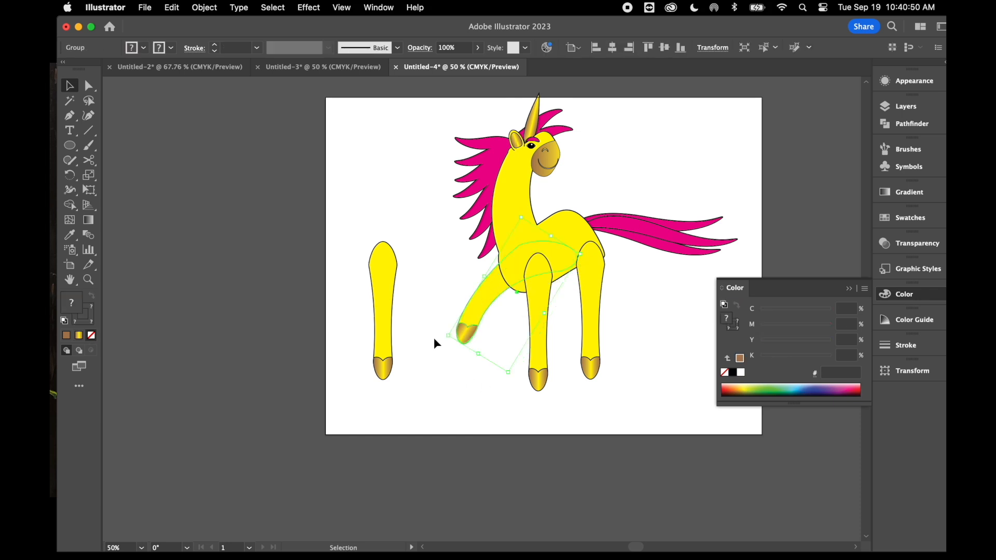
left_click_drag(511, 381, 515, 374)
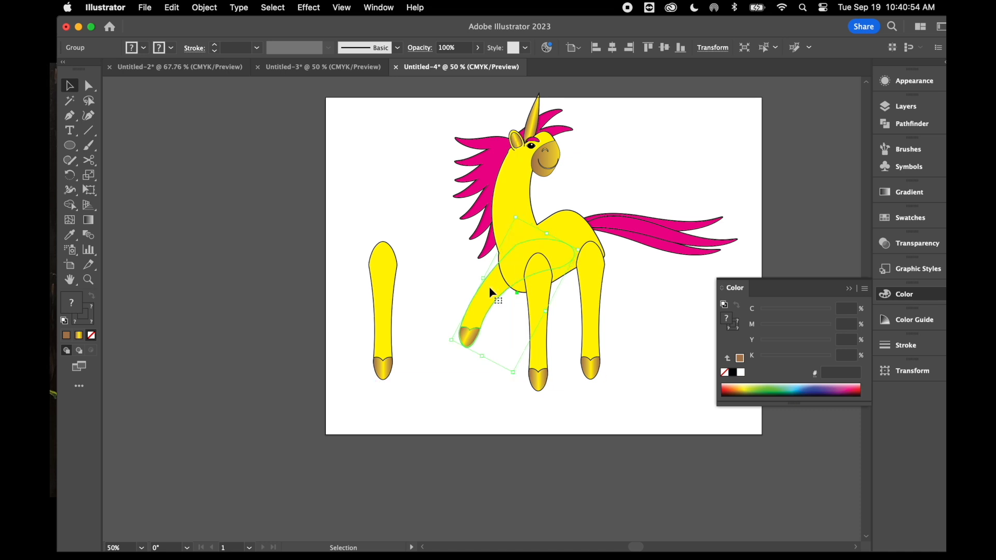
- Move the remaining leg under the body beside the hind leg and send it to the back
left_click_drag(384, 295, 564, 285)
right_click(565, 285)
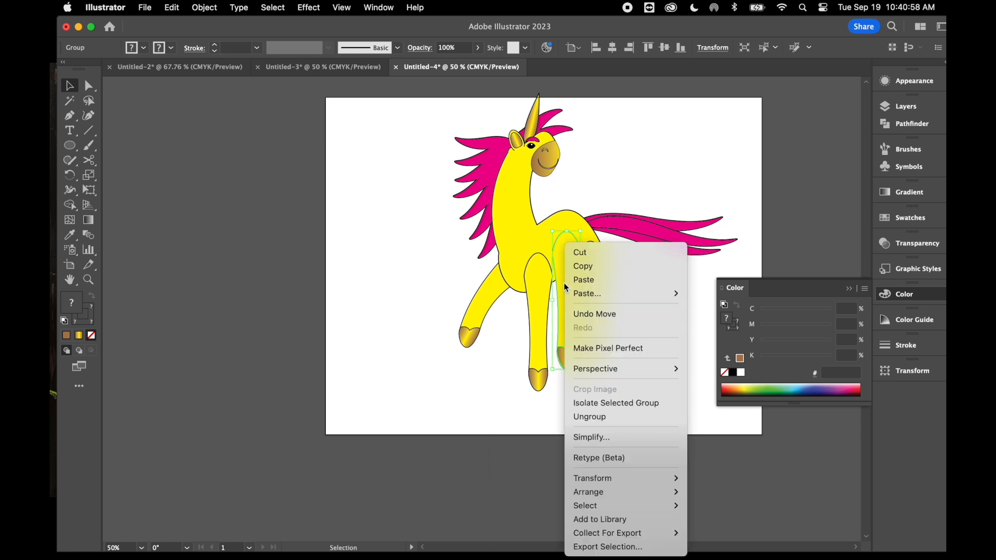
mouse_move(628, 500)
left_click(737, 524)
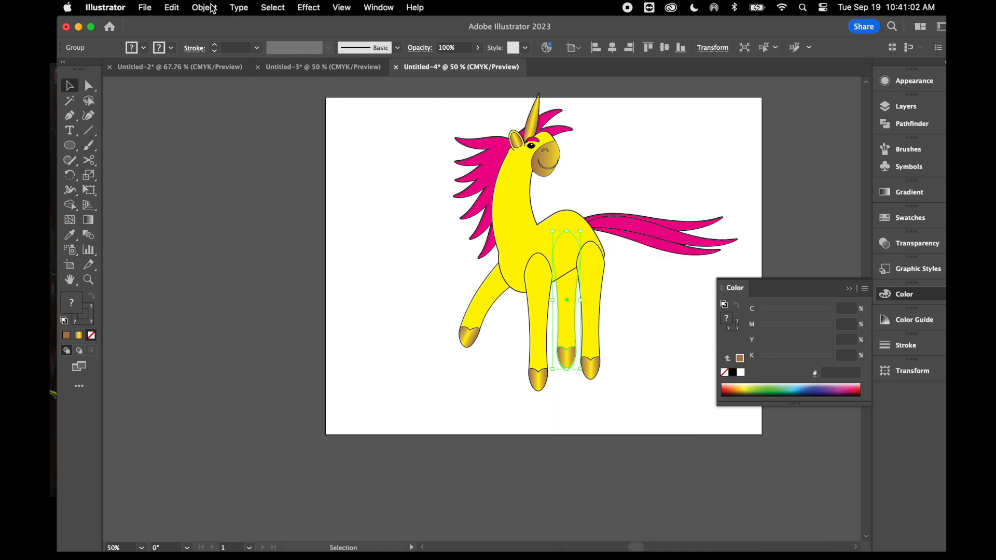
- Raise both hind legs slightly so their hooves sit higher than the straight front leg's hoof
left_click(407, 258)
left_click_drag(567, 344, 587, 311)
left_click(531, 337)
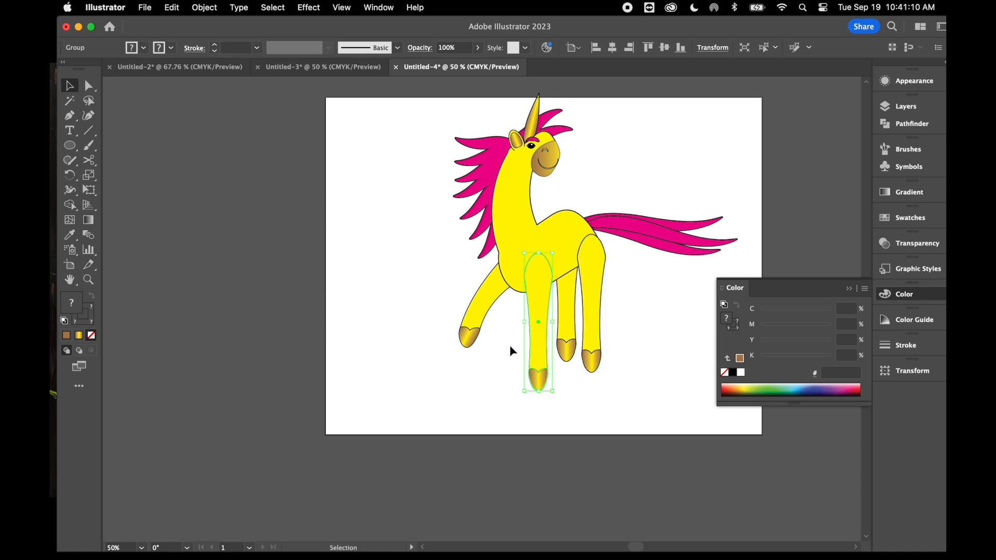
left_click(540, 407)
- Examine the legs and hooves and where they meet the body at 100% zoom
key("a")
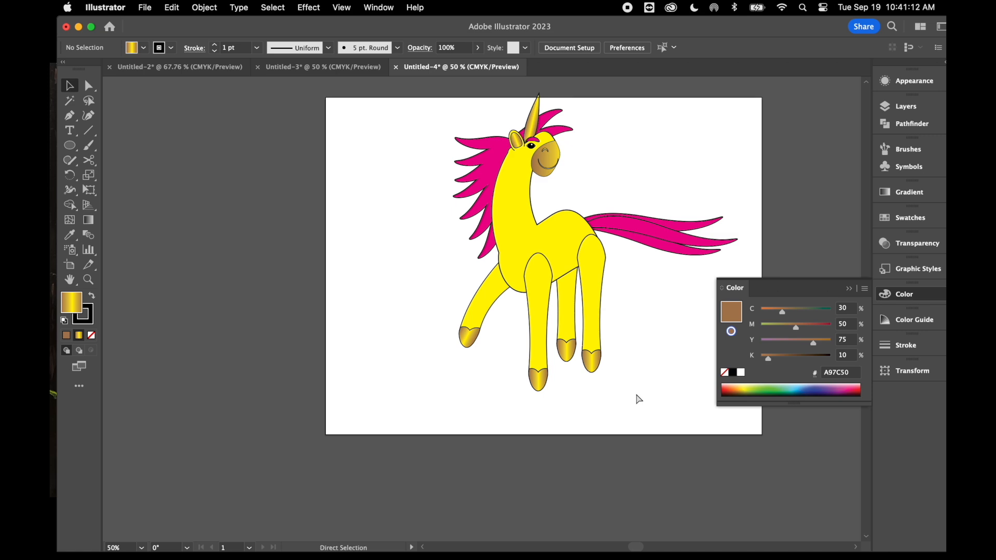
key("super+=")
key("super+=")
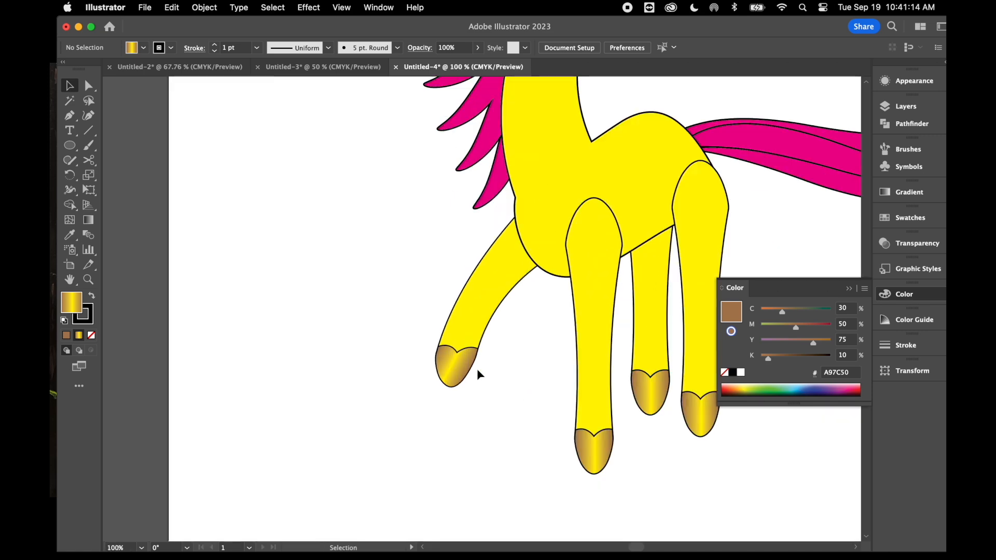
scroll(478, 374, "up", 3)
scroll(478, 373, "right", 3)
scroll(479, 374, "up", 3)
scroll(478, 373, "down", 8)
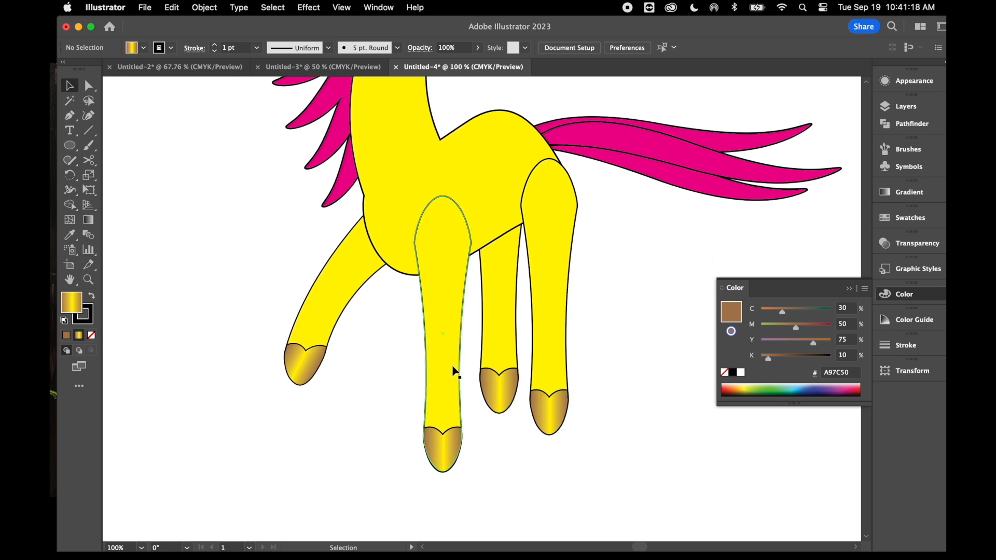
scroll(337, 373, "up", 5)
scroll(338, 373, "down", 4)
scroll(336, 374, "down", 2)
scroll(337, 375, "right", 1)
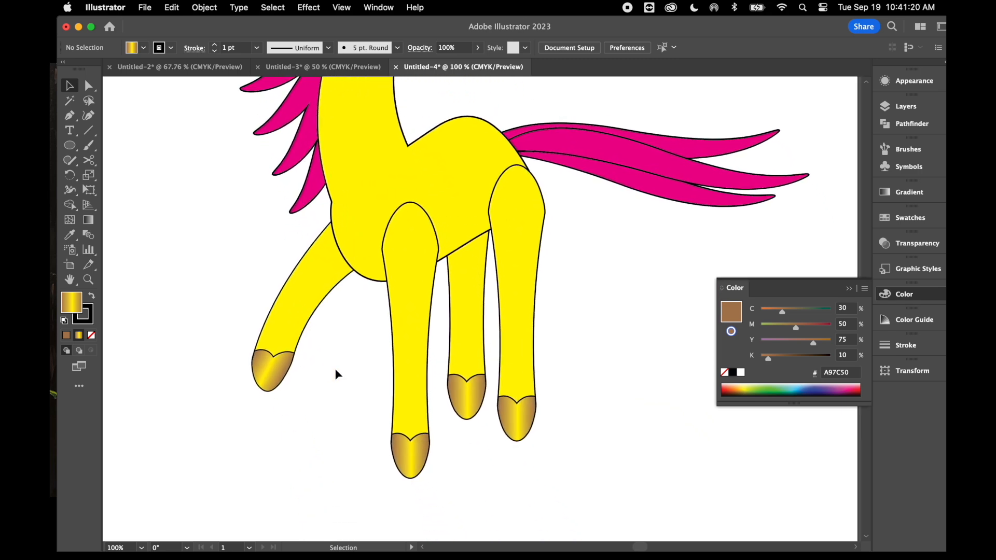
- Ungroup the straight front leg and the outer hind leg from their hooves
left_click(412, 327)
right_click(421, 395)
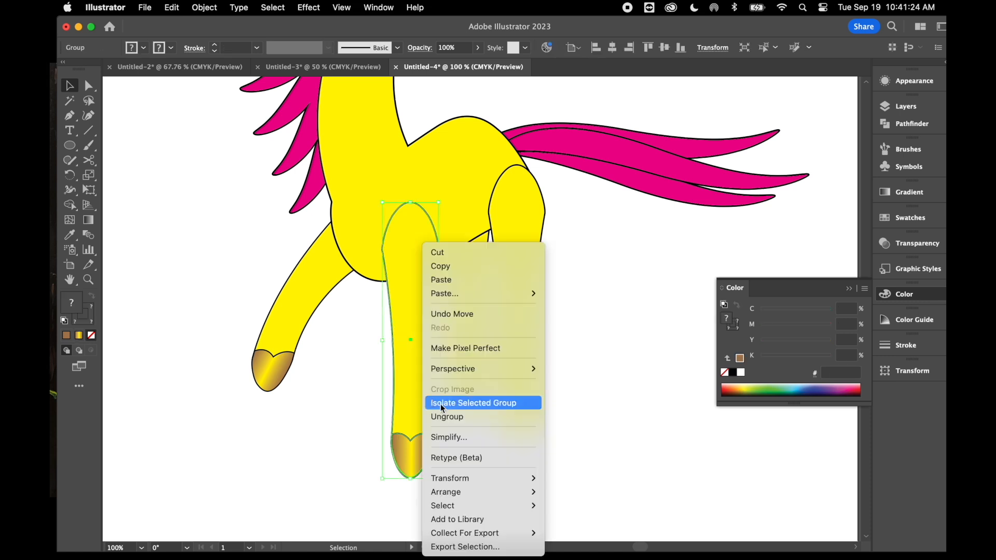
left_click(460, 415)
left_click(566, 375)
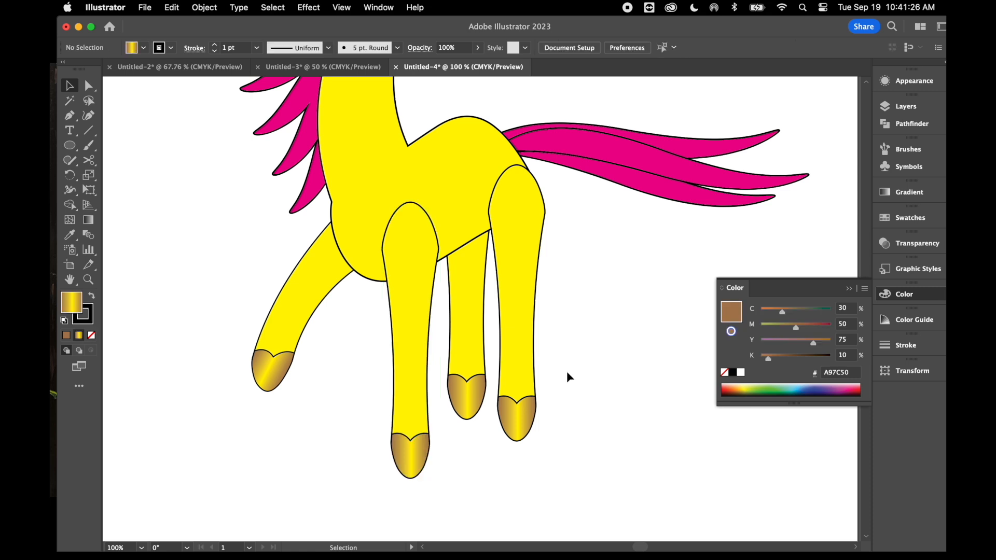
left_click(519, 313)
right_click(517, 313)
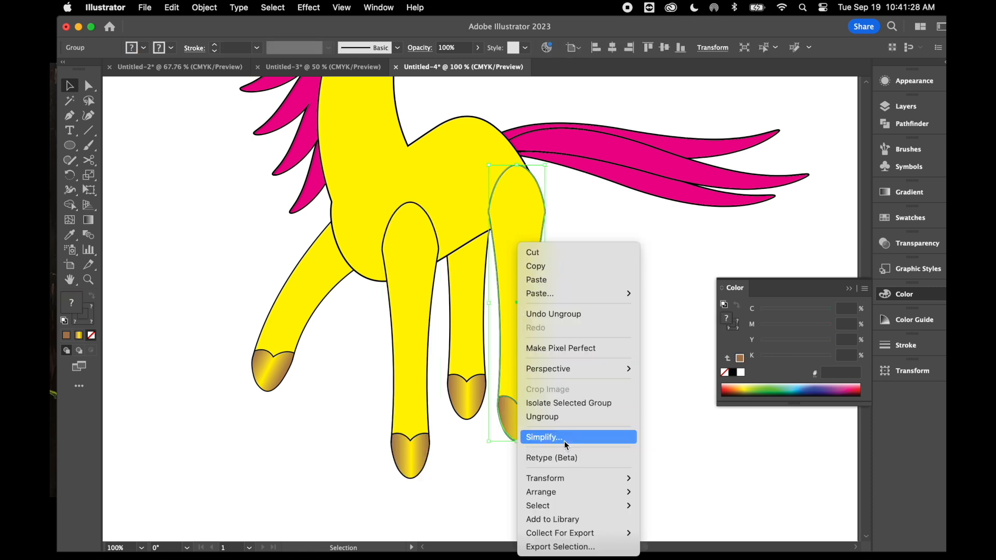
left_click(569, 419)
left_click(616, 341)
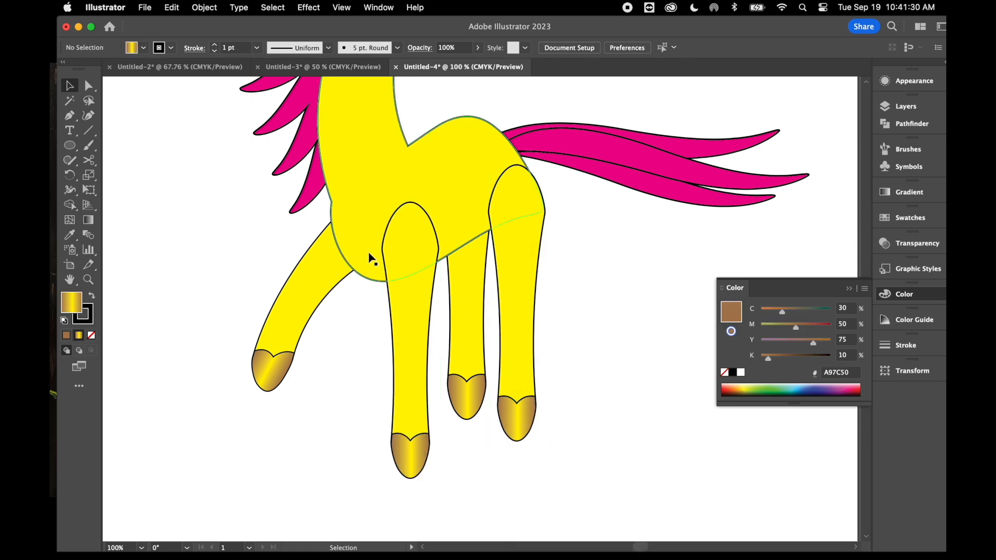
- Unite the body, the straight front leg and the outer hind leg into one shape with Pathfinder
left_click(396, 266)
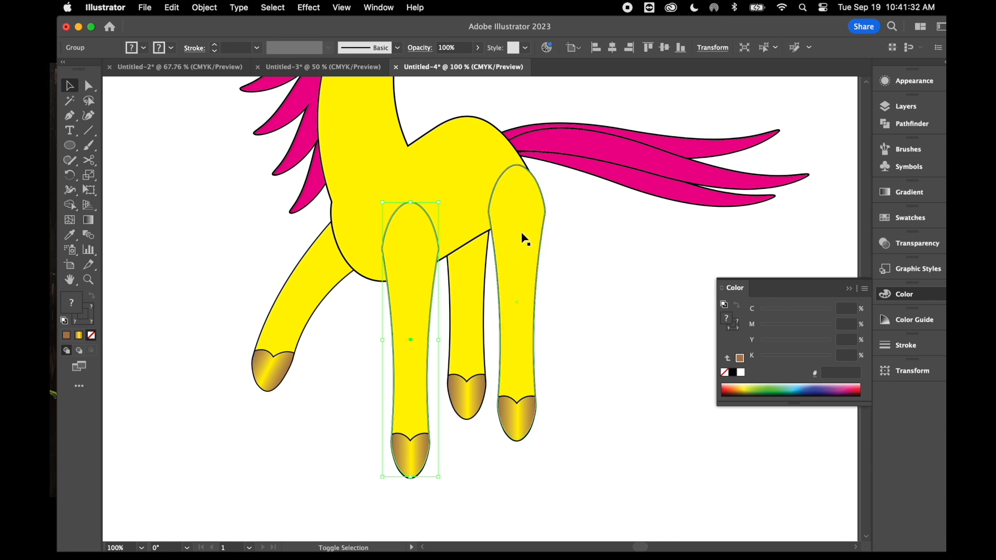
left_click(524, 238, "shift")
left_click(359, 183, "shift")
right_click(584, 297)
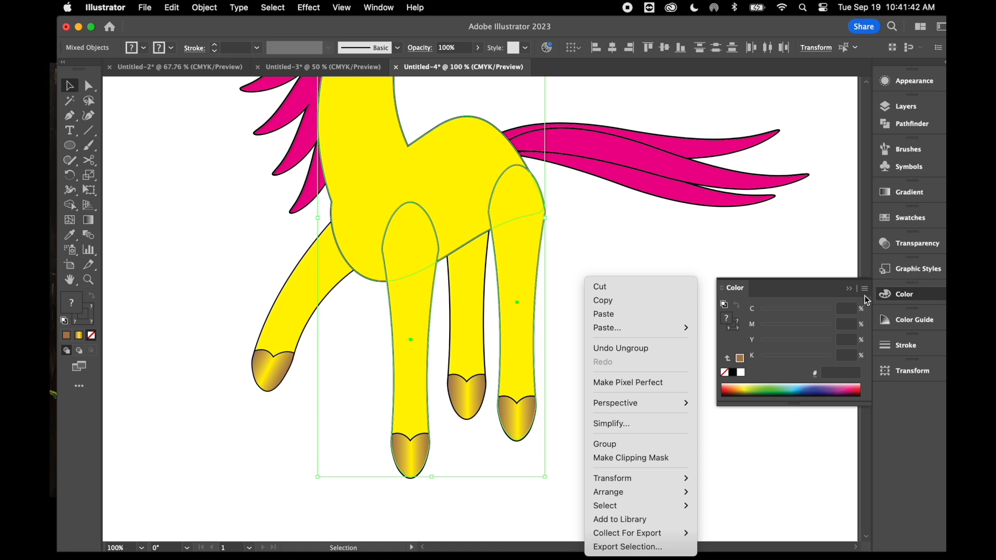
left_click(913, 126)
left_click(913, 127)
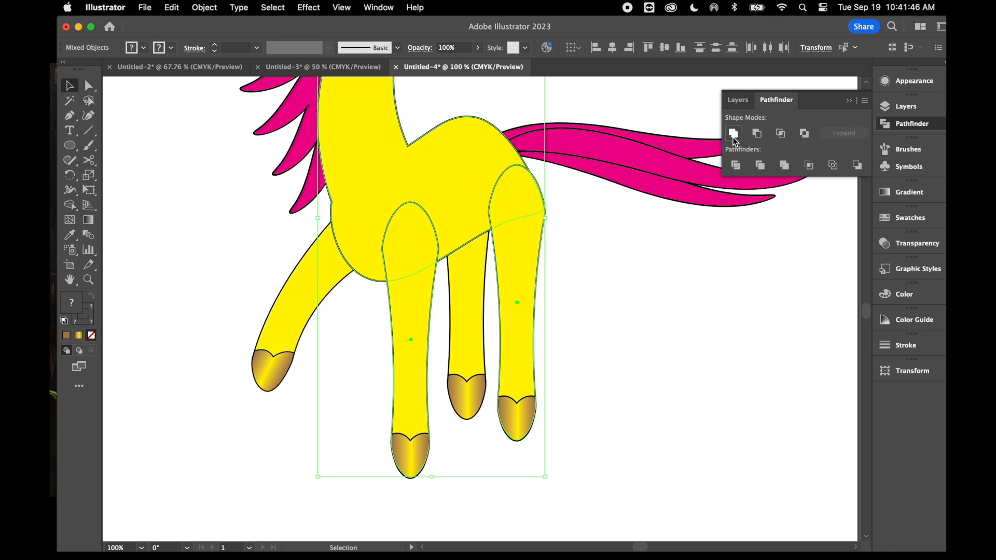
left_click(733, 134)
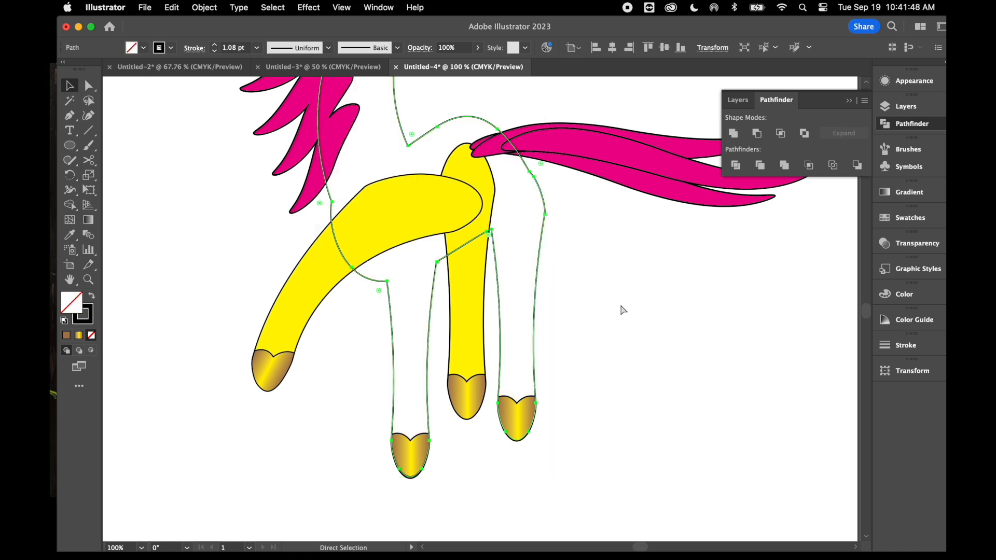
- Fill the united body with the yellow sampled from the bent front leg and give it a black stroke
key("super+minus")
key("super+minus")
left_click(70, 235)
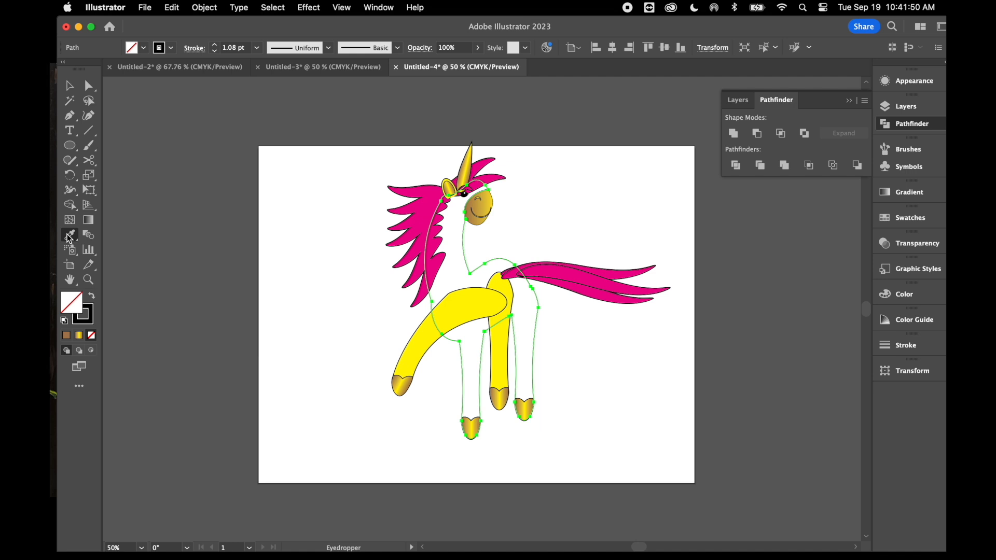
left_click(423, 347)
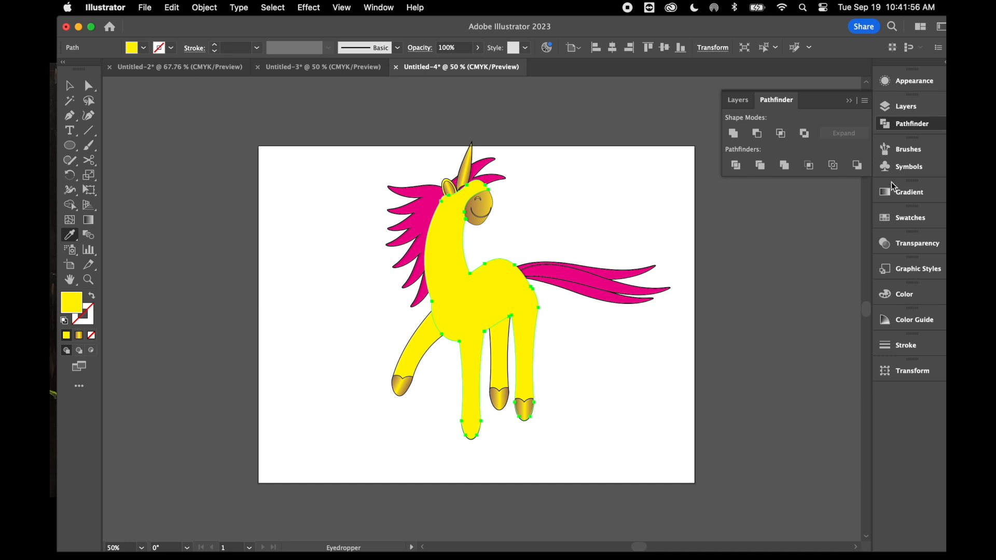
left_click(84, 317)
left_click(733, 373)
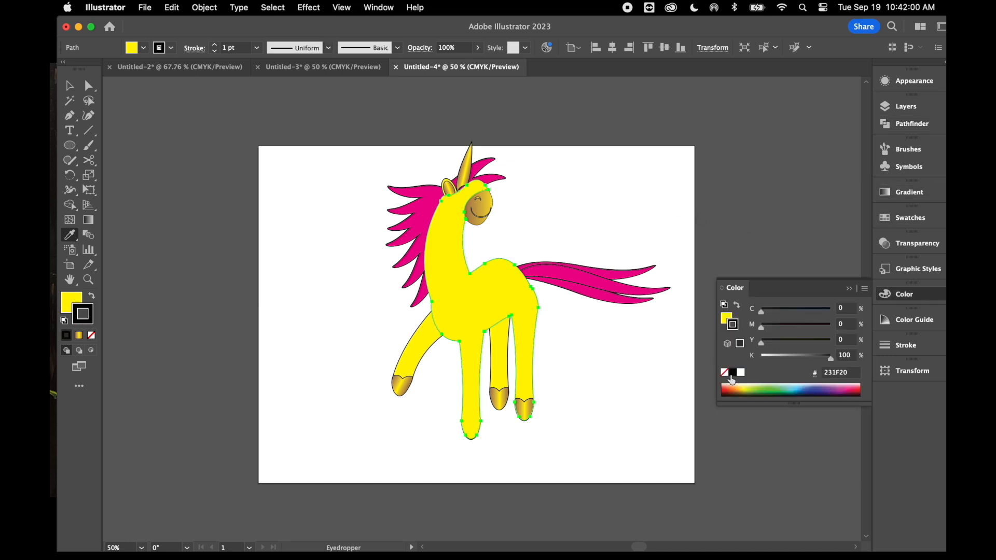
left_click(66, 82)
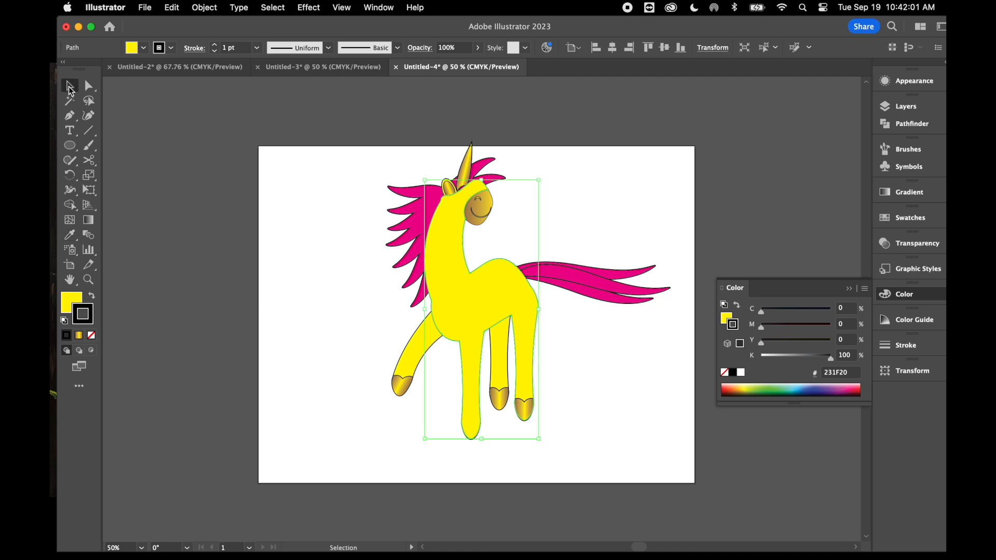
left_click(305, 354)
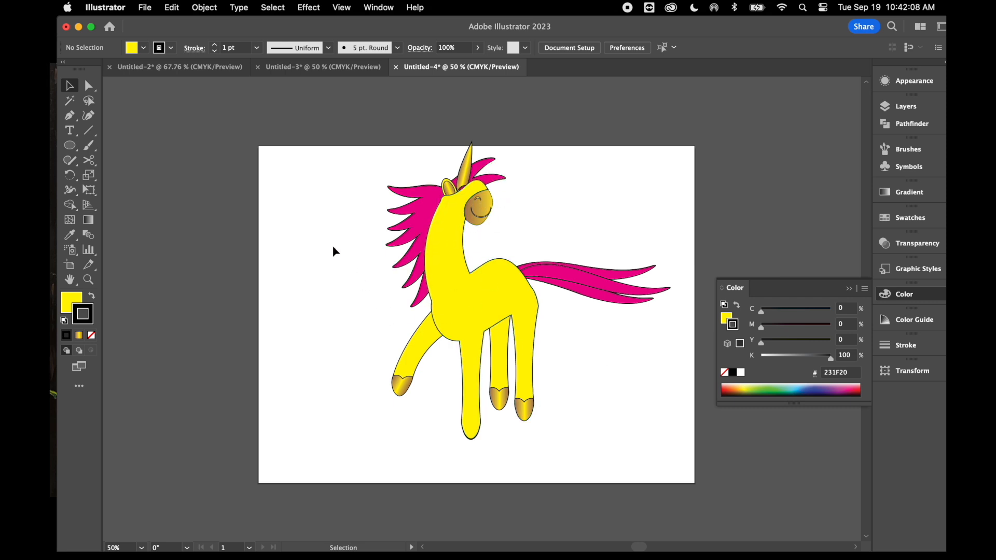
left_click_drag(328, 248, 591, 440)
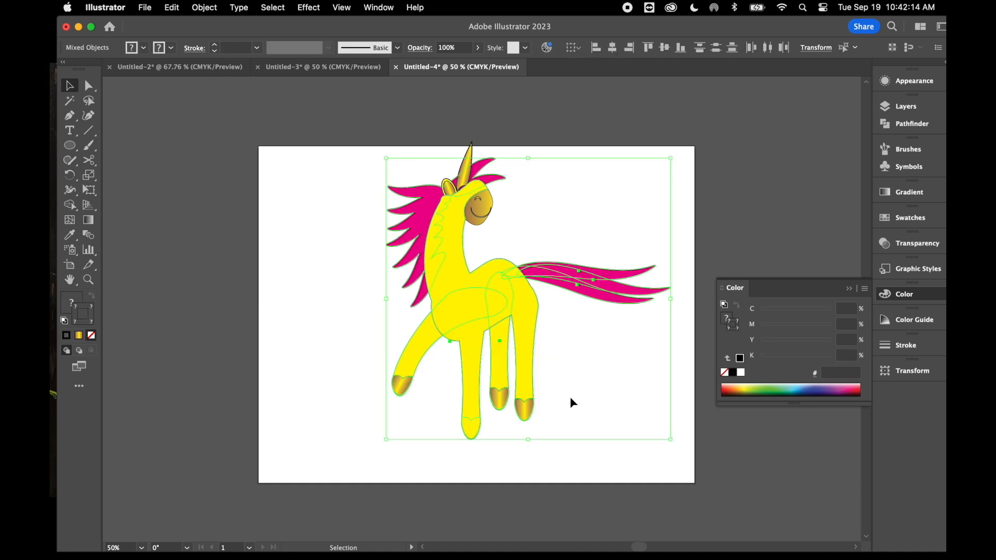
left_click_drag(363, 284, 661, 396)
left_click(339, 292)
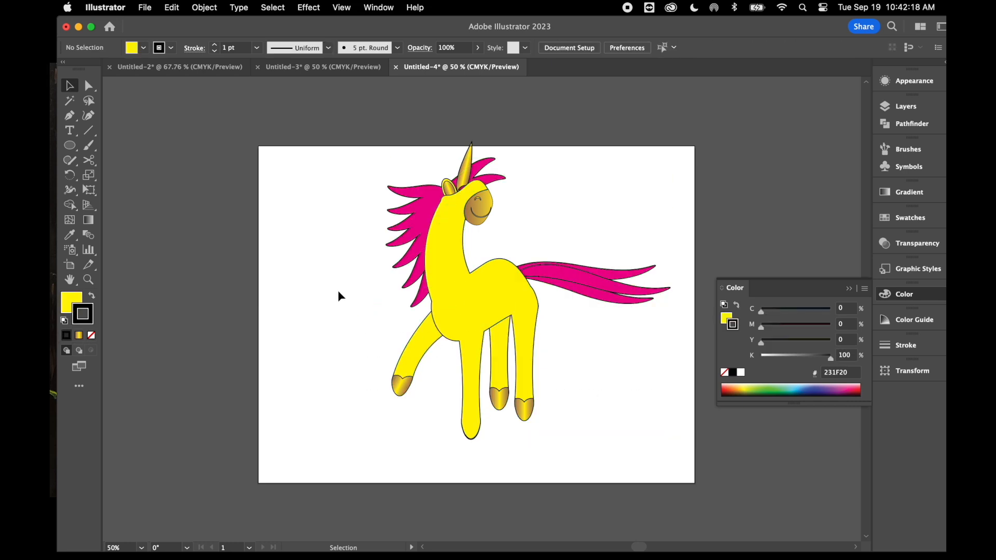
- Select the body, legs, mane and tail and send them to the back, behind the facial details
left_click_drag(455, 280, 683, 432)
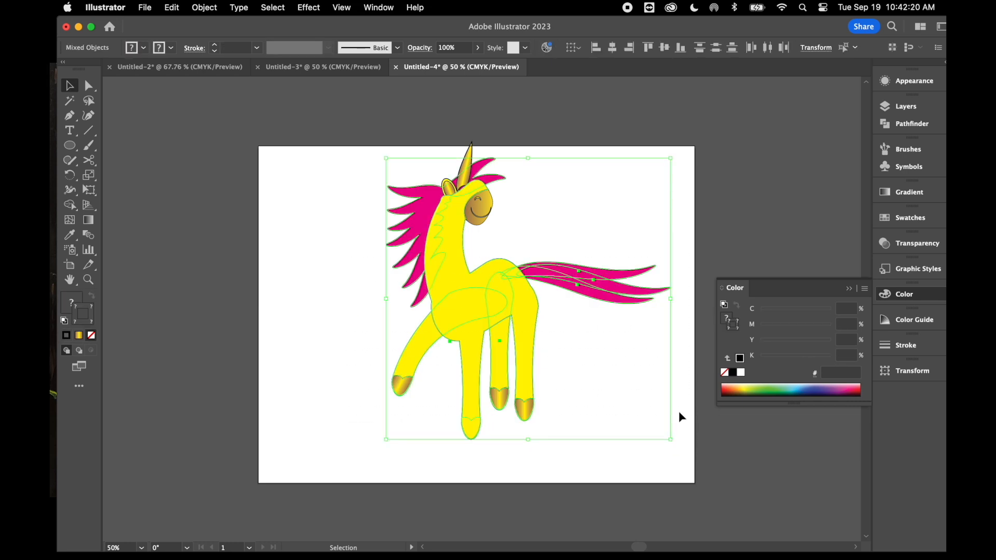
right_click(586, 236)
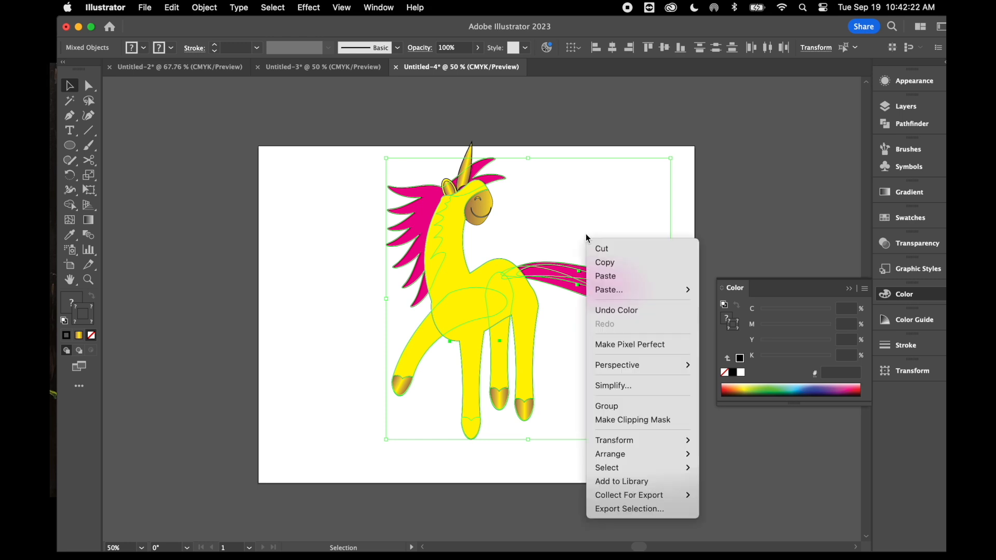
left_click(179, 16)
left_click(204, 7)
mouse_move(261, 48)
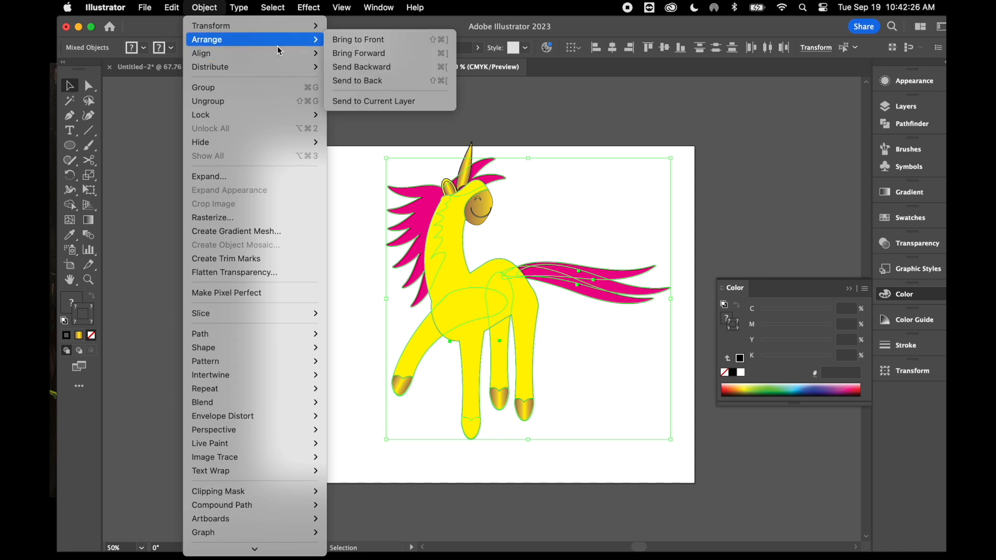
left_click(383, 80)
left_click(336, 285)
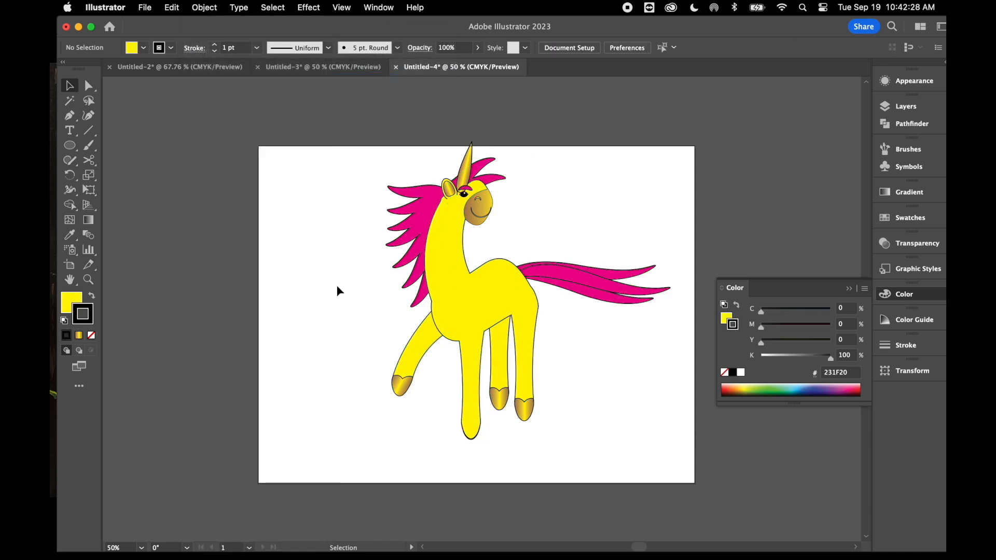
- Shift the body slightly up and to the right, and bring the straight front leg's hoof to the front
left_click_drag(457, 312, 460, 306)
left_click(469, 434)
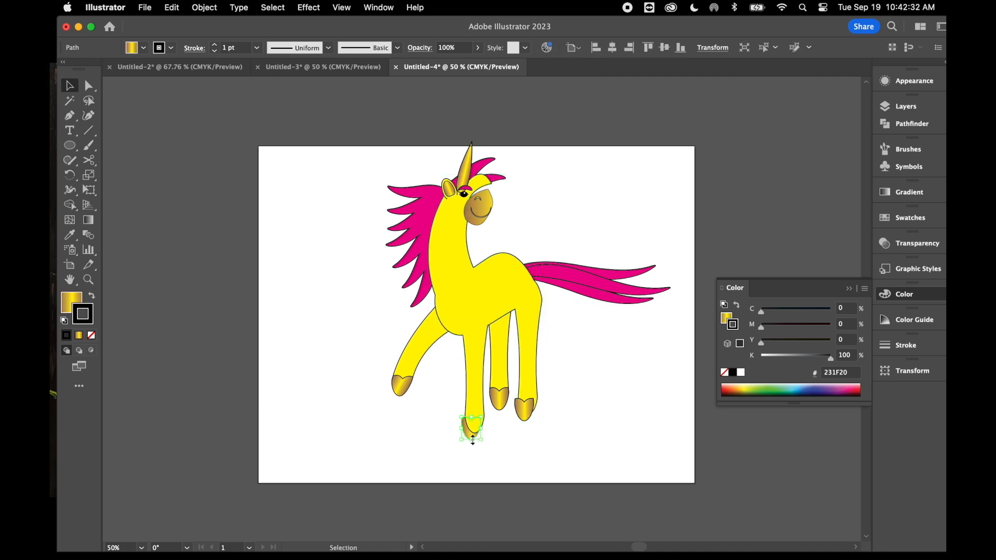
right_click(472, 440)
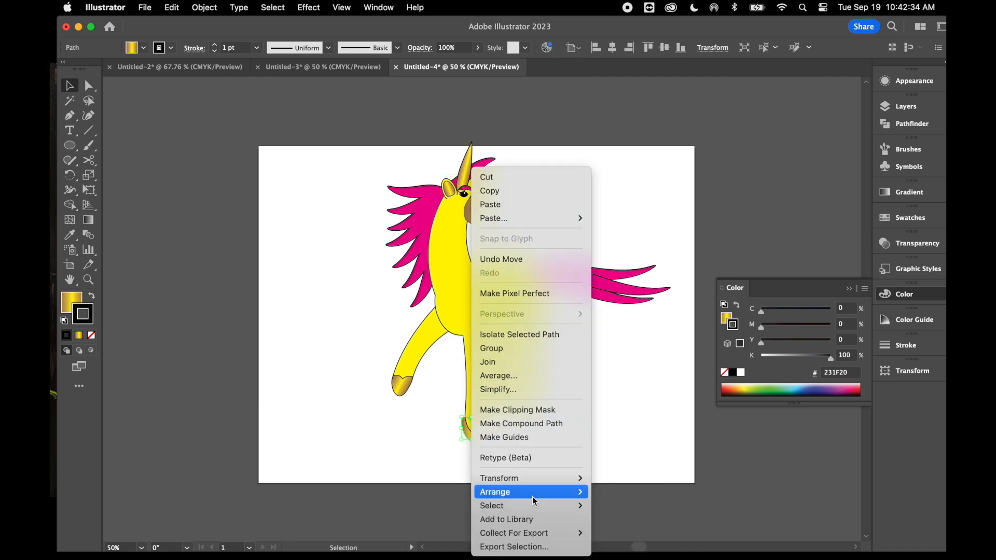
mouse_move(536, 498)
left_click(623, 485)
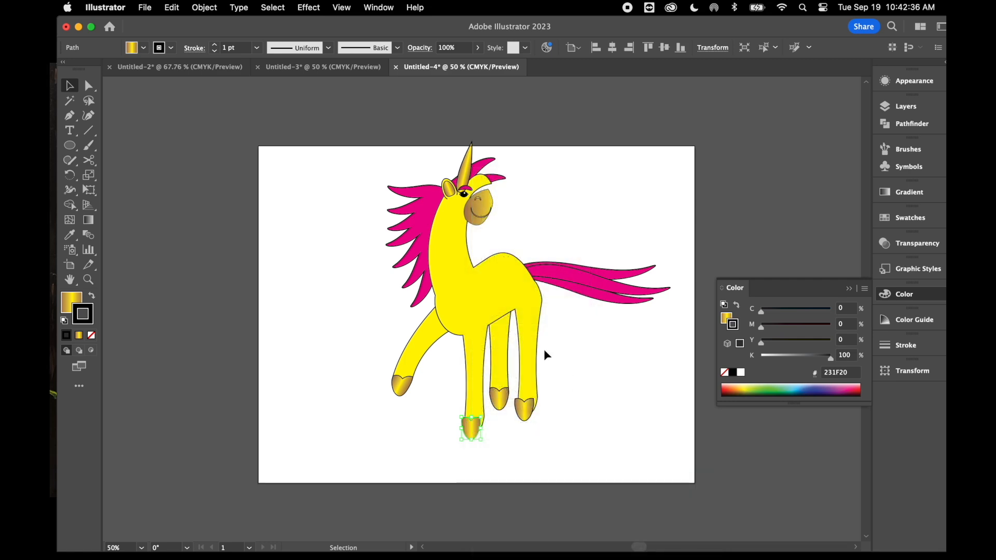
- Nudge the united body in small increments until the neck and head line up with the muzzle and hooves
left_click(471, 305)
key("a")
key("super+equal")
key("super+equal")
key("super+equal")
key("super+equal")
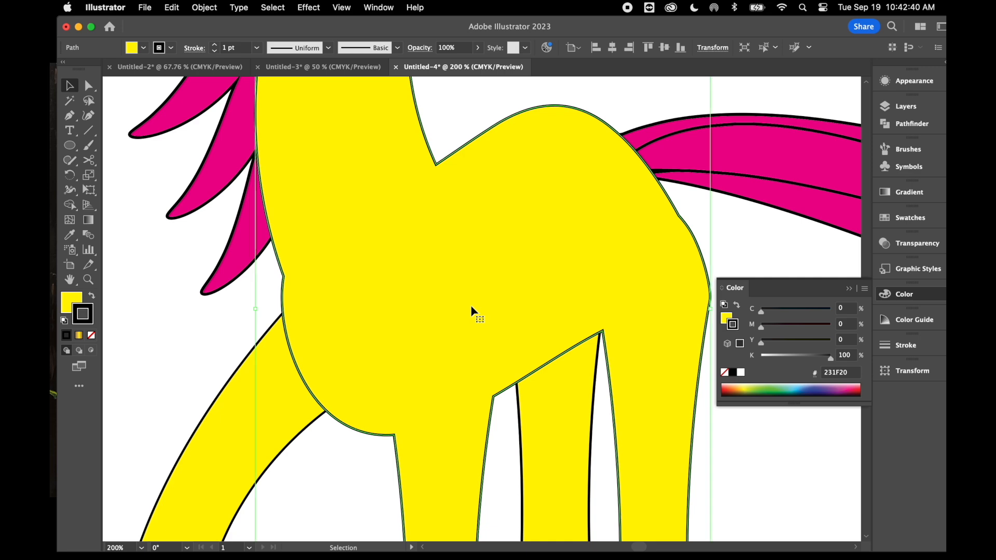
scroll(471, 306, "up", 6)
key("Up")
key("Up")
key("Up")
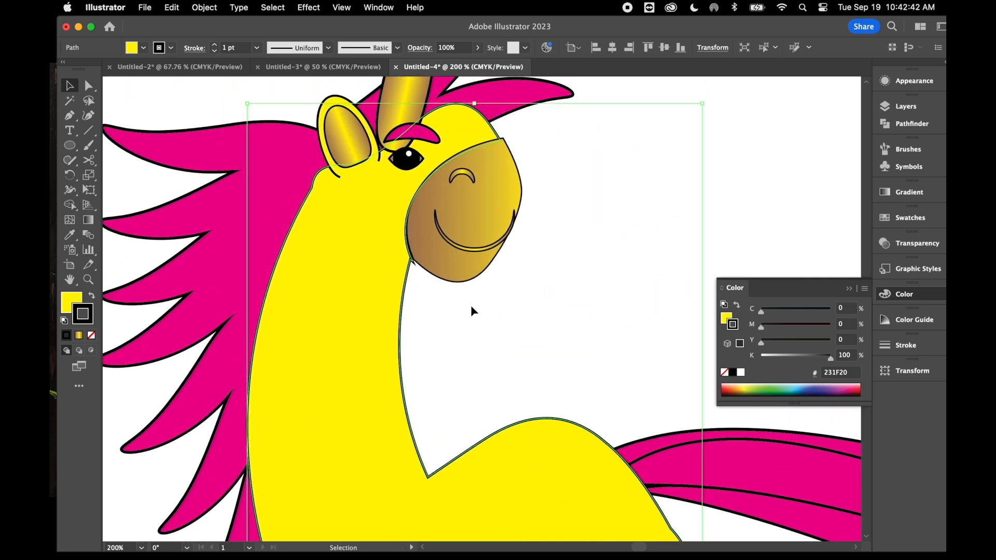
key("Right")
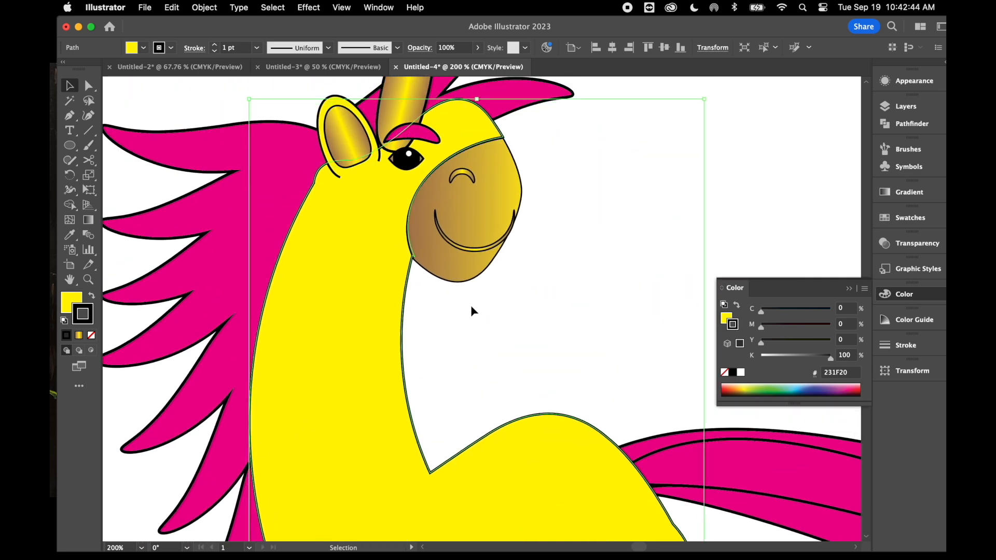
left_click(536, 318)
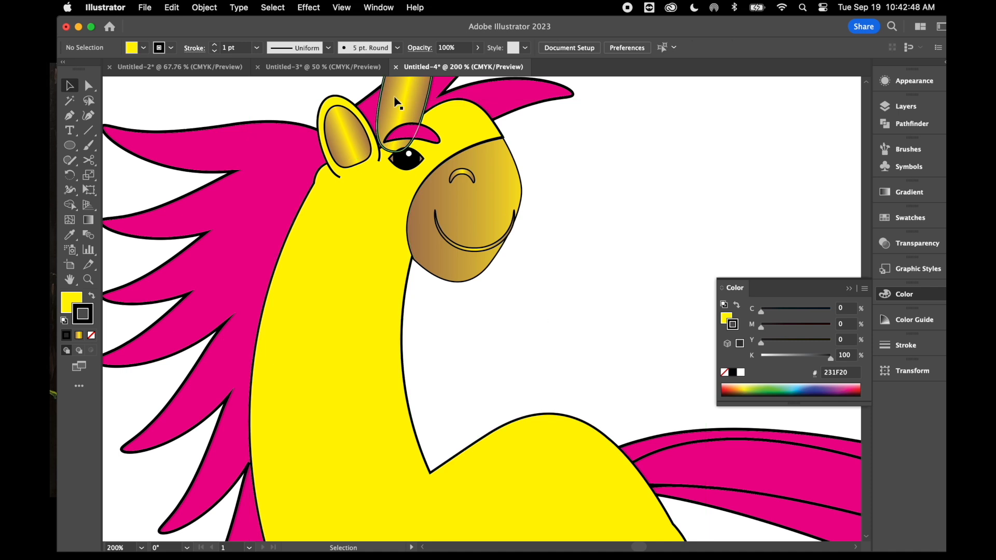
- Select the mane together with the horn and send them to the back
key("super+minus")
key("super+minus")
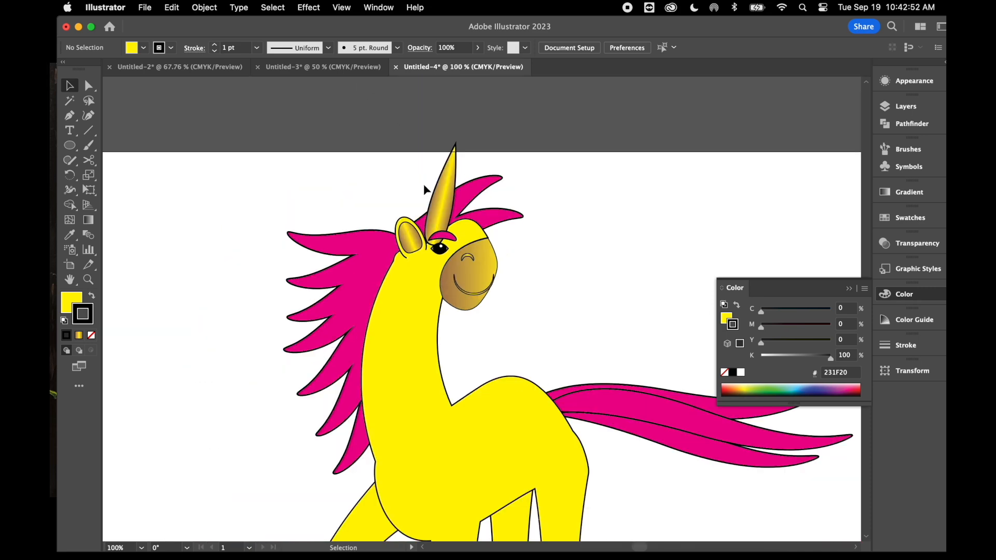
left_click(478, 195)
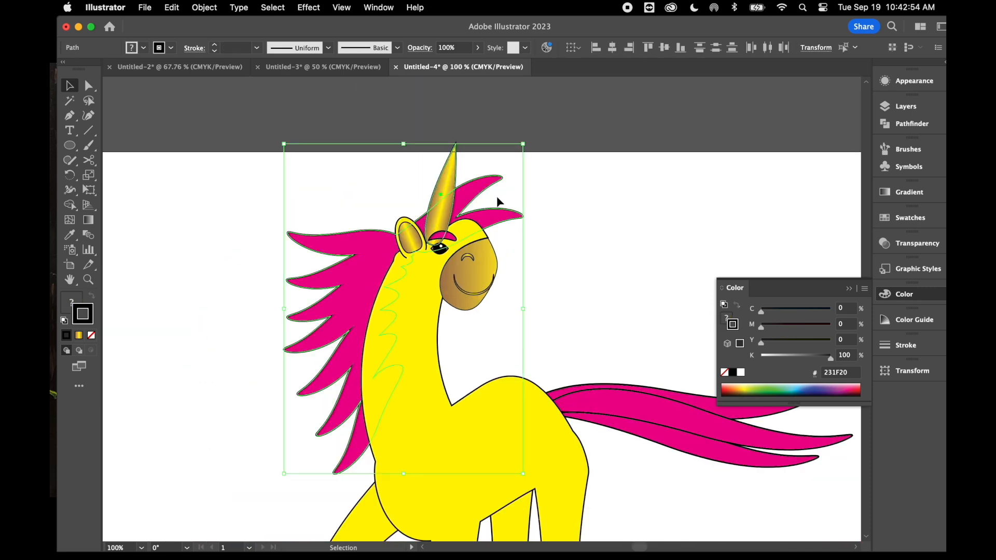
right_click(497, 199)
mouse_move(551, 494)
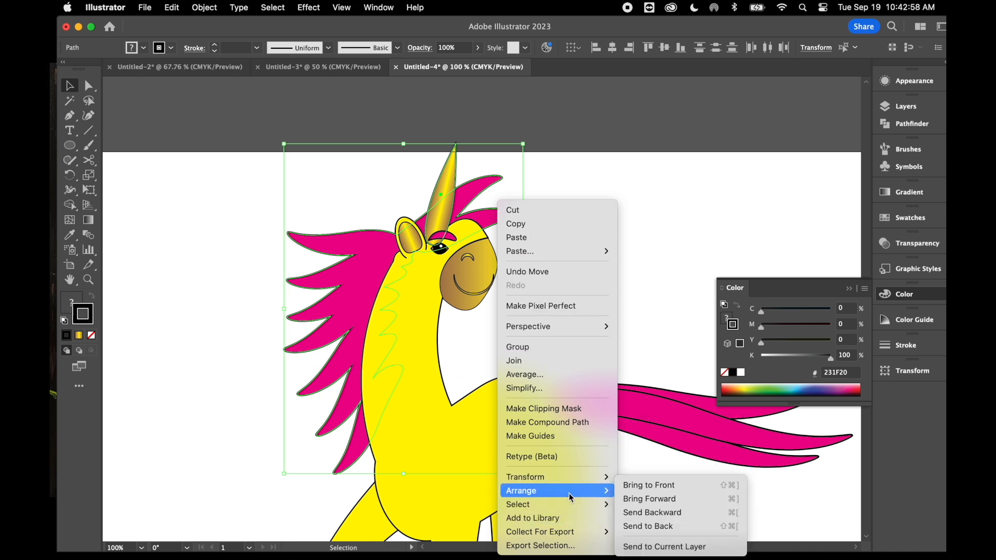
left_click(693, 527)
left_click(621, 251)
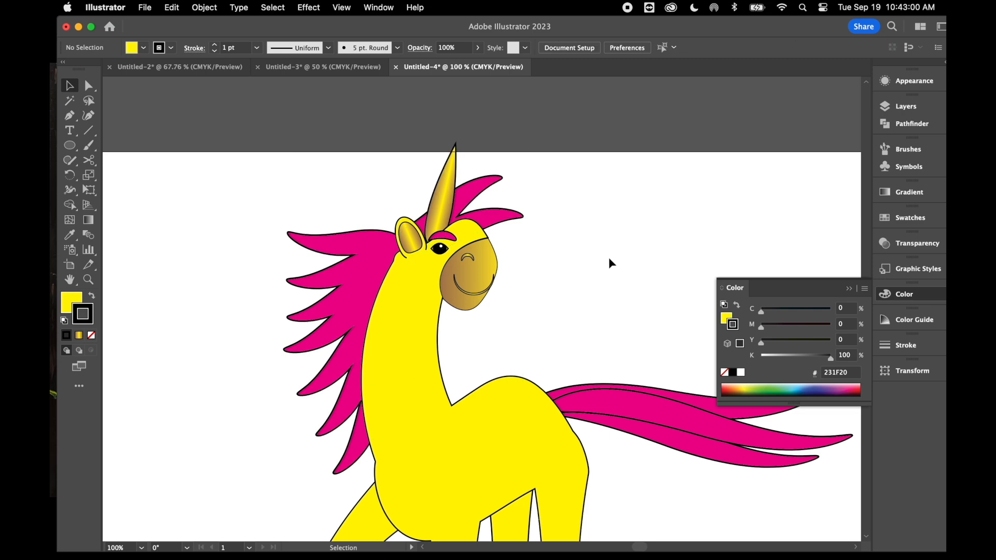
- Select the whole unicorn, including the straight front leg's hoof, and move it down and left to sit fully inside the artboard
scroll(608, 257, "down", 3)
scroll(608, 256, "down", 5)
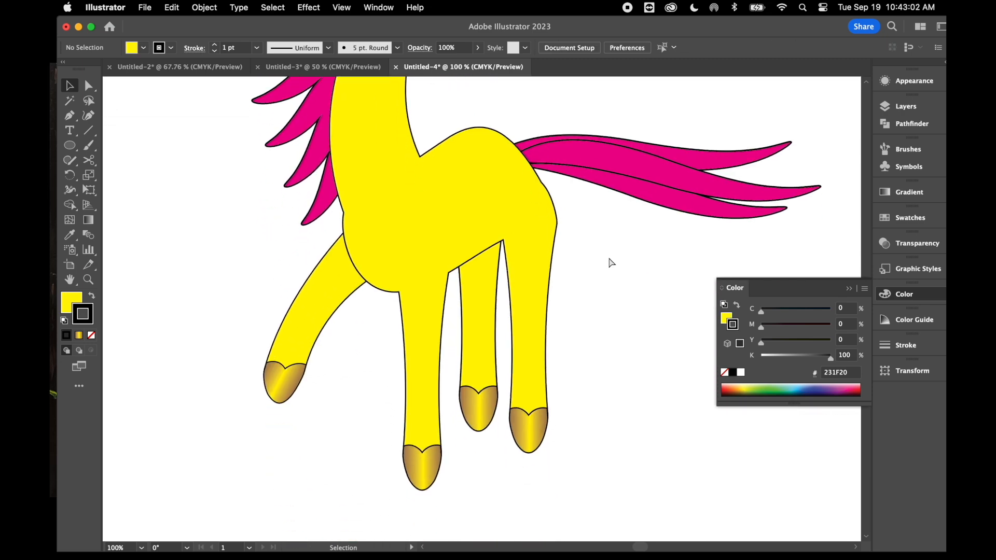
key("super+minus")
key("super+minus")
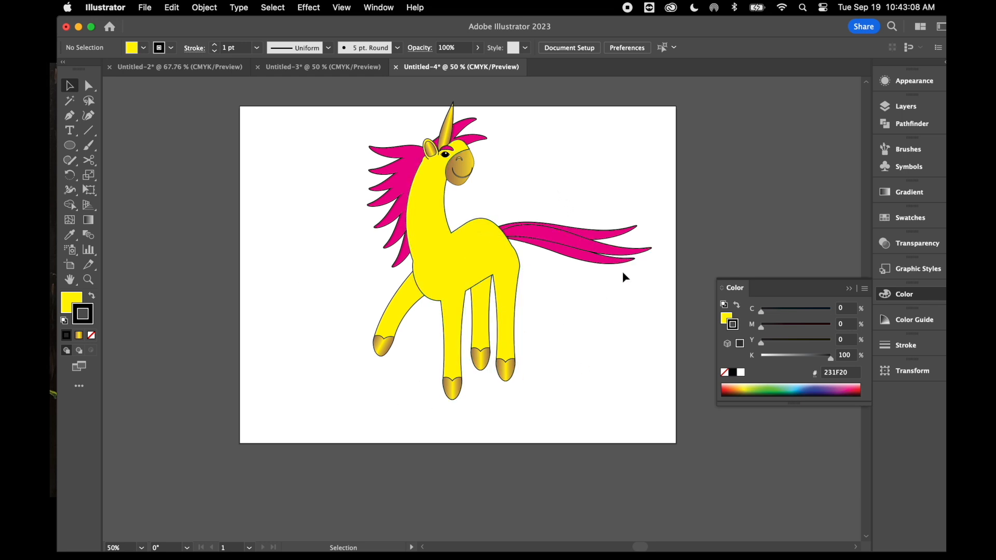
left_click_drag(374, 93, 554, 367)
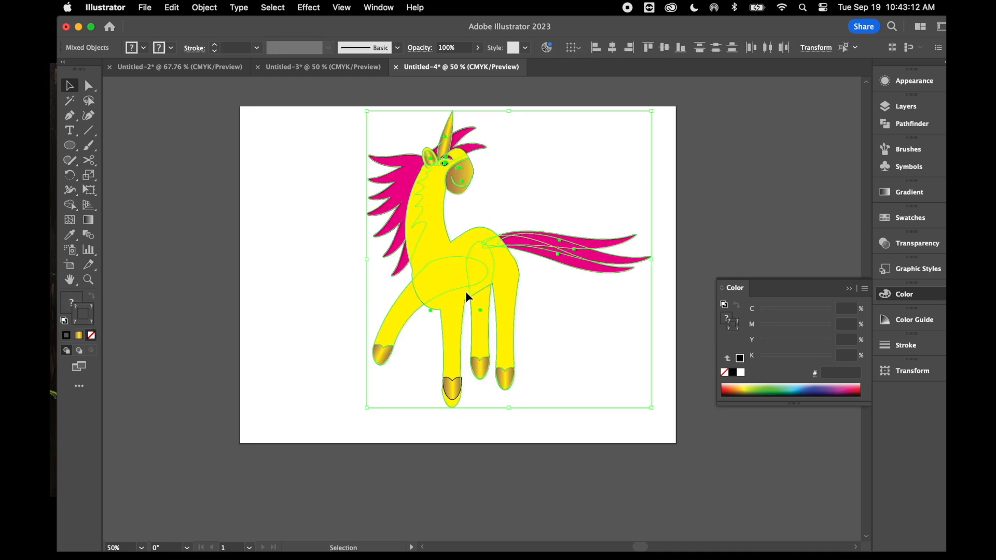
key("a")
key("v")
left_click_drag(340, 100, 582, 399)
left_click_drag(443, 258, 422, 276)
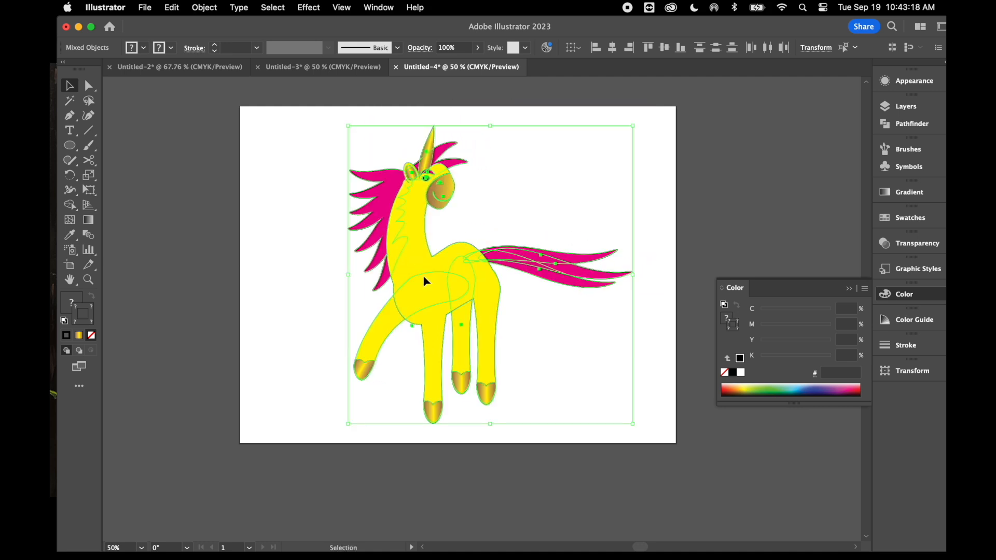
left_click(530, 192)
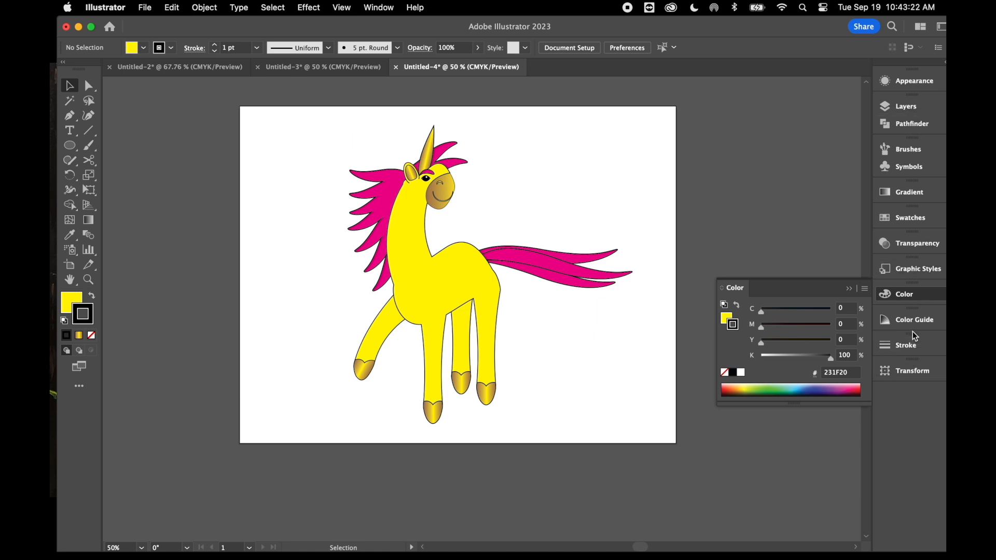
- Make Layer 2 with the rainbow and clouds and Layer 1 with the gradient background visible
left_click(851, 289)
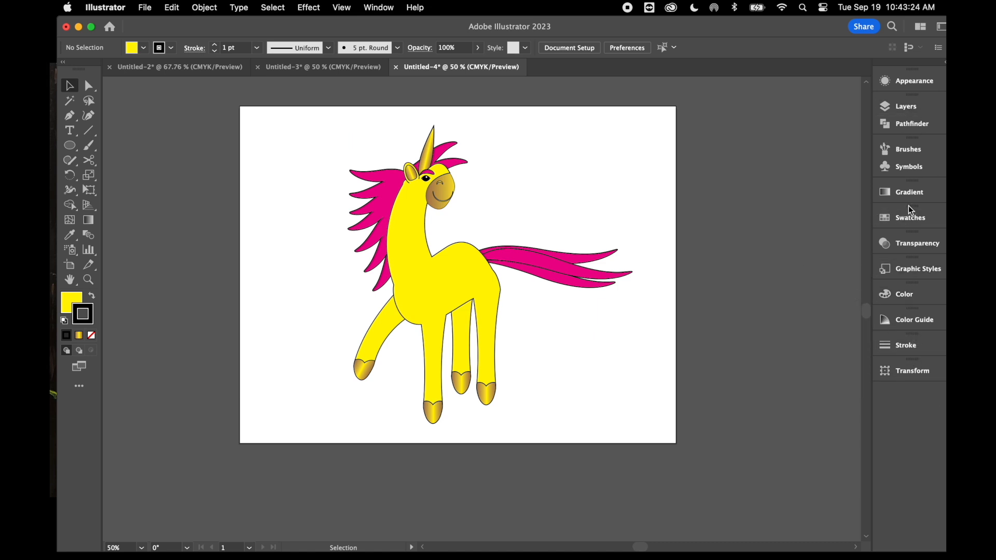
left_click(899, 110)
left_click(732, 155)
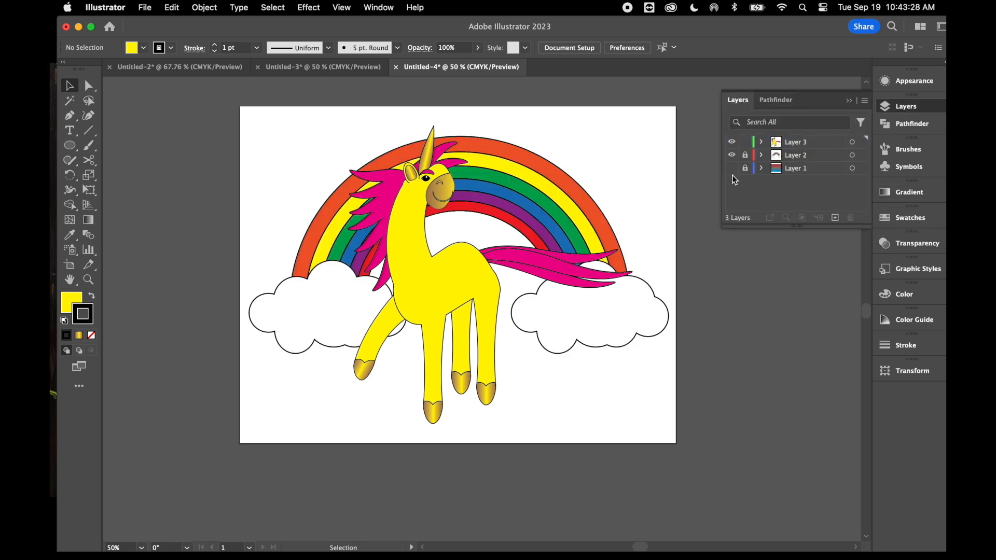
left_click(732, 168)
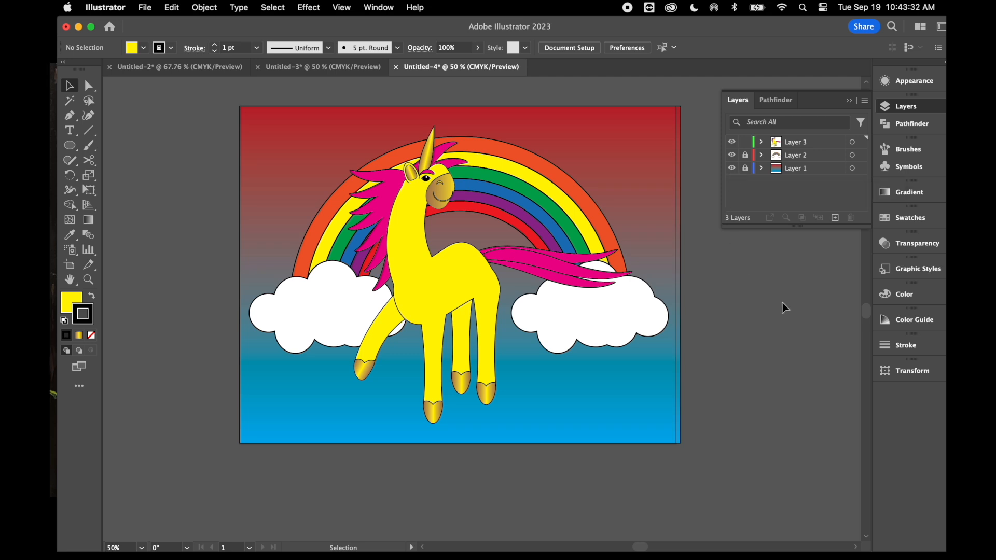
- View the complete illustration in Presentation Mode
left_click(348, 9)
mouse_move(315, 8)
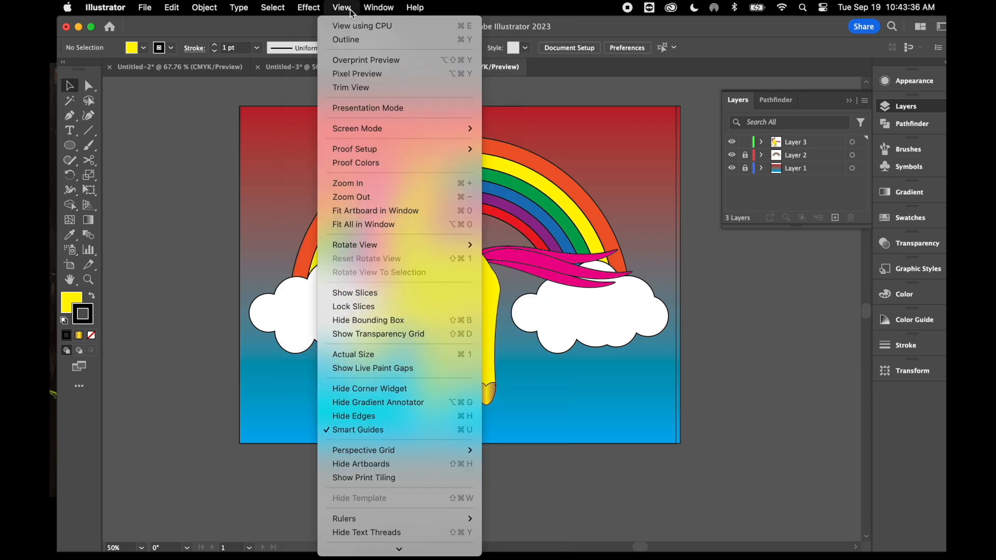
left_click(380, 109)
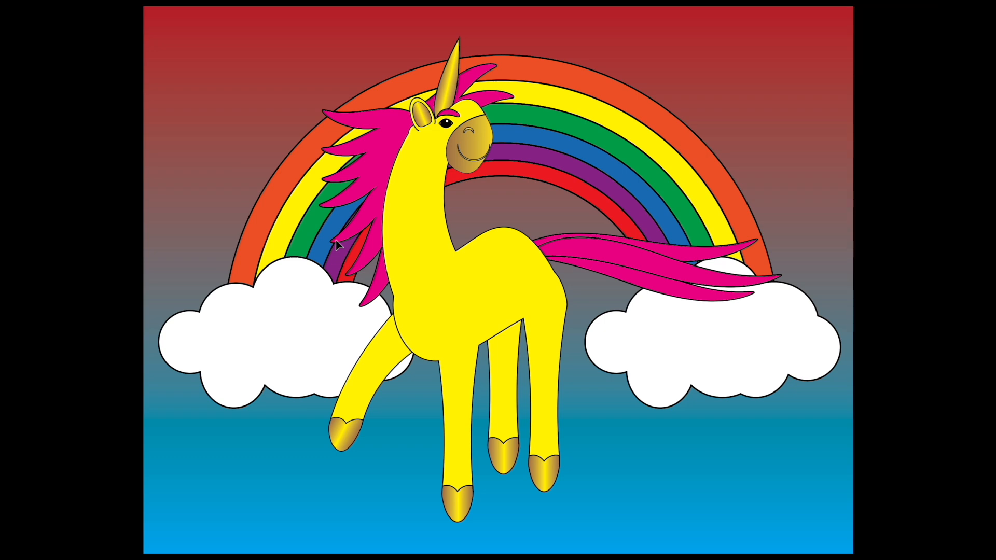